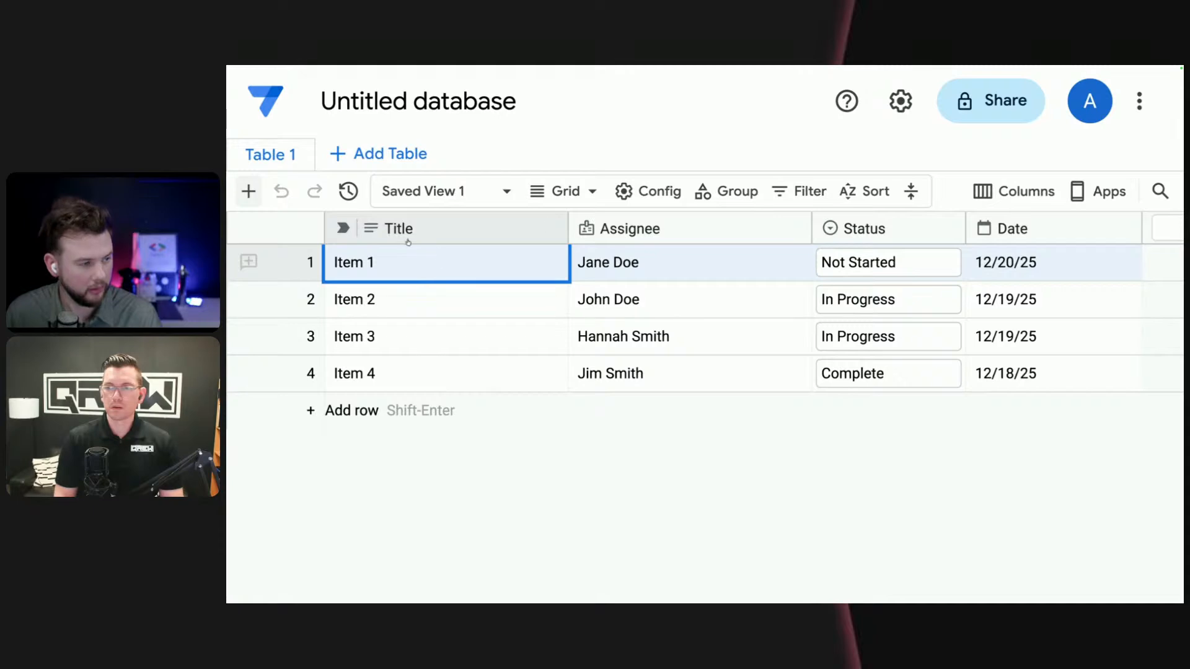
- Rename the untitled database as "Marketing Calendar"
left_click(454, 92)
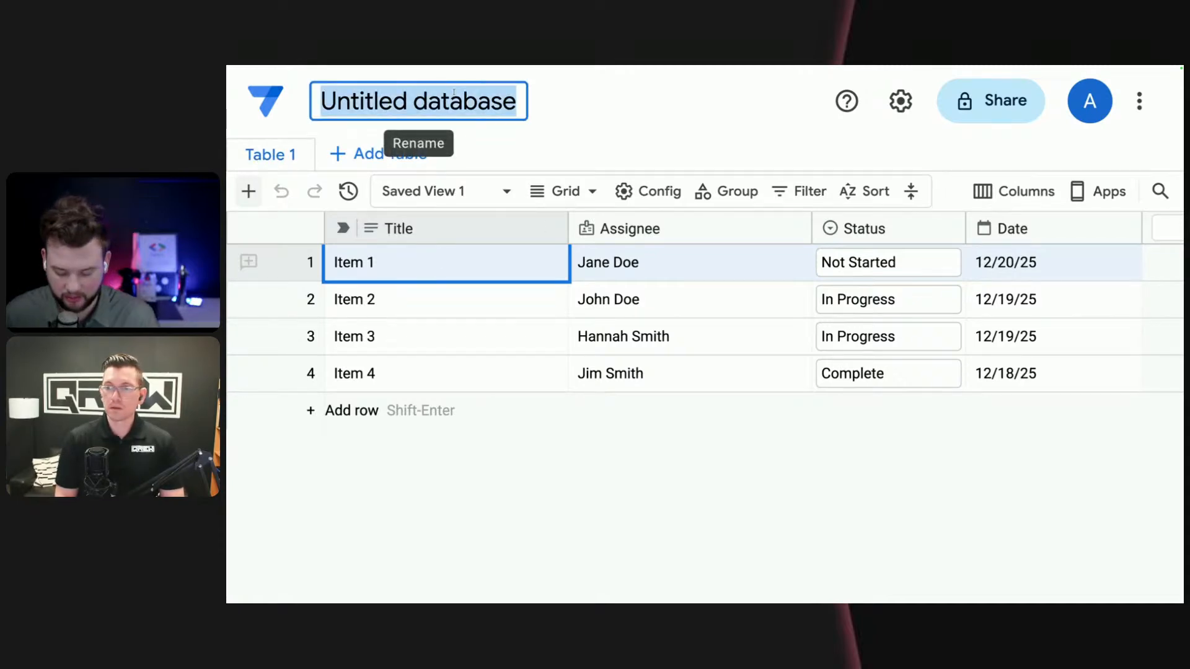
type("Mark")
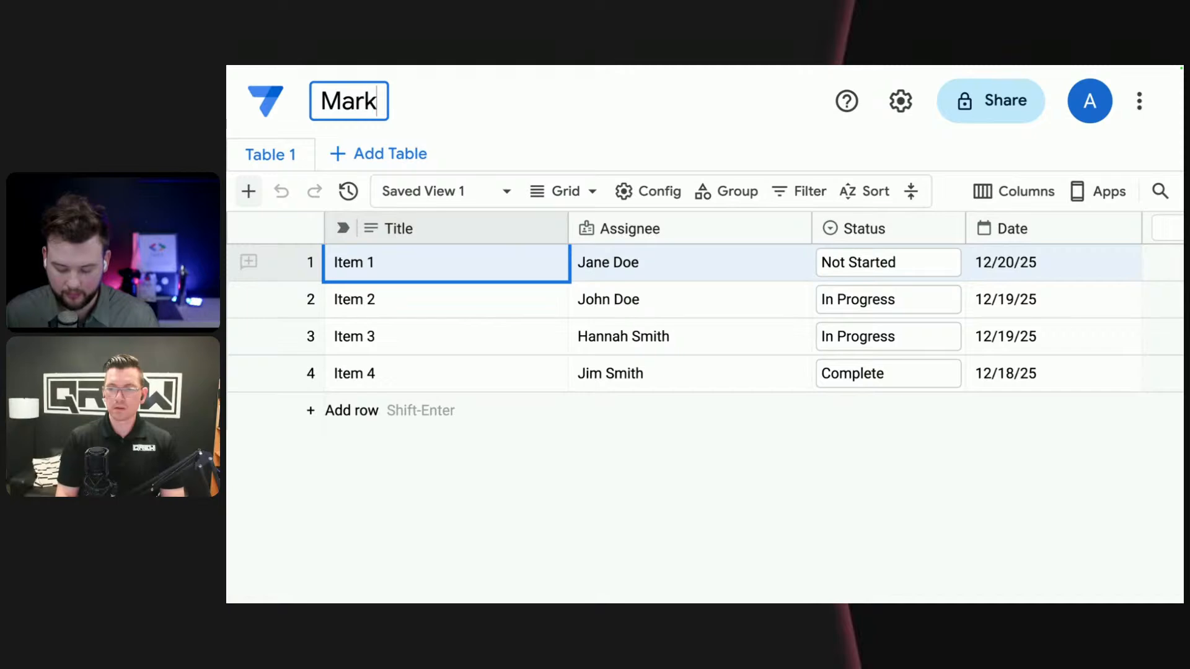
type("eting Cal")
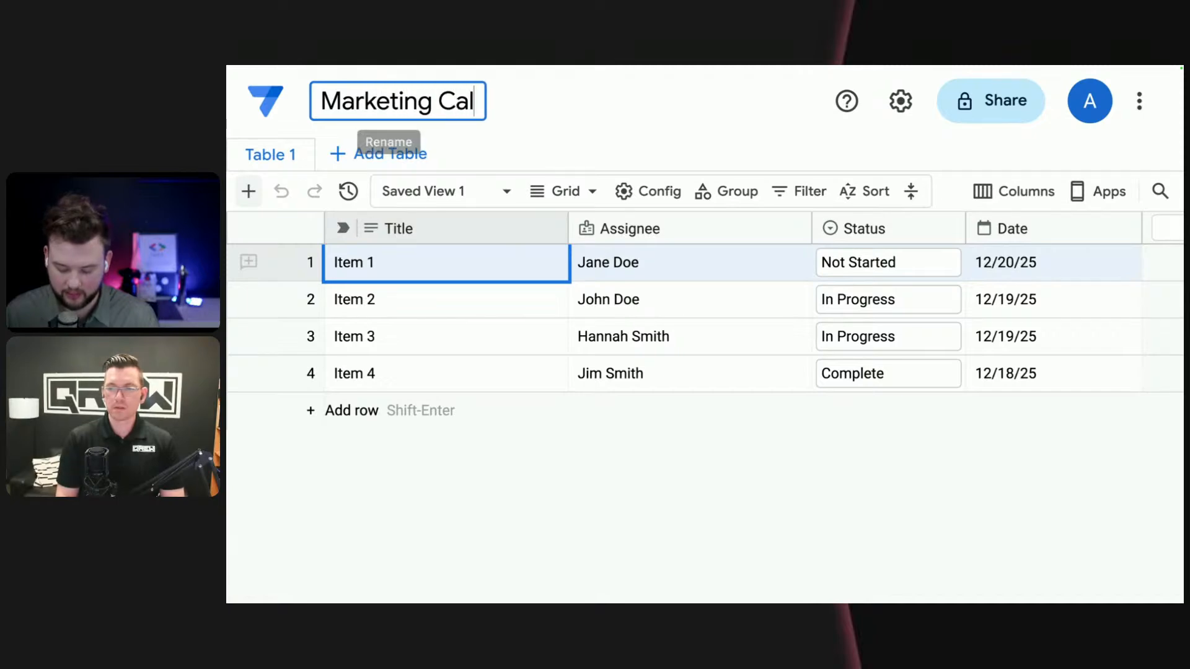
type("endar")
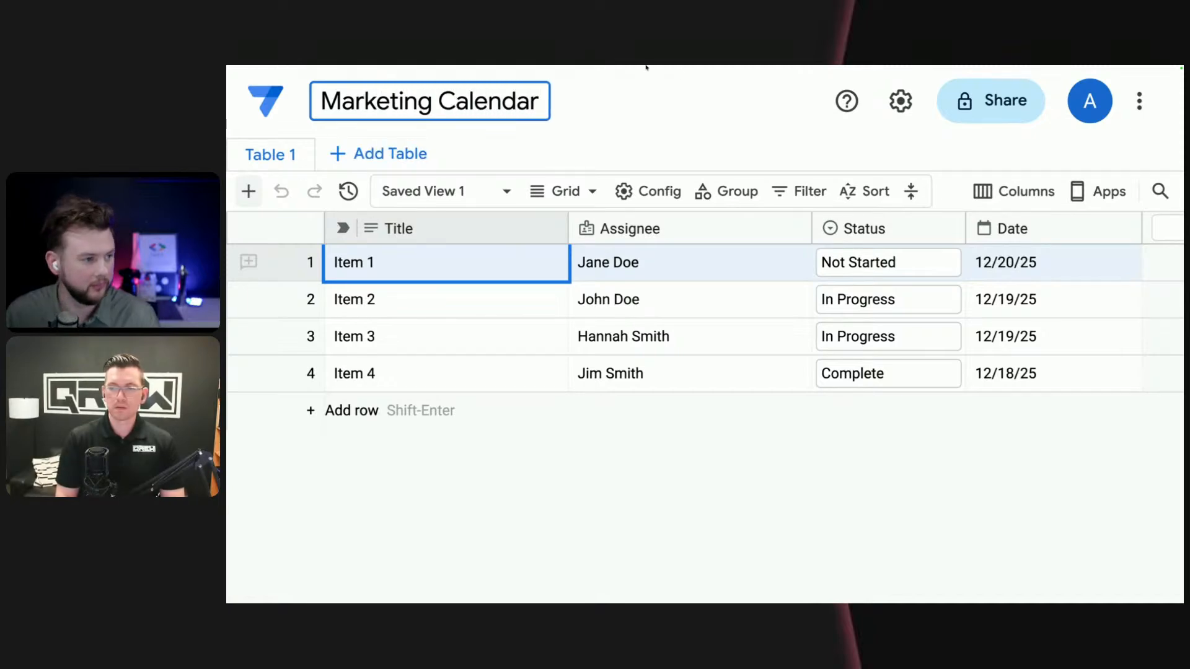
left_click(696, 110)
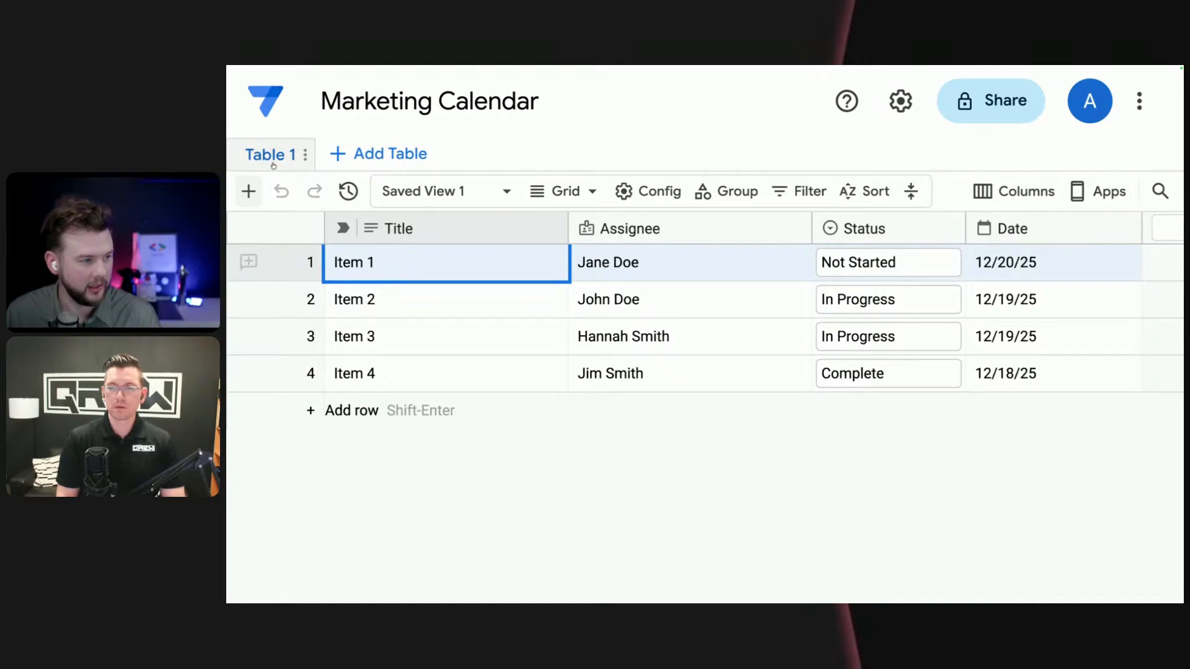
- Open the settings of Table 1 and change the table name to "Categories"
double_click(297, 154)
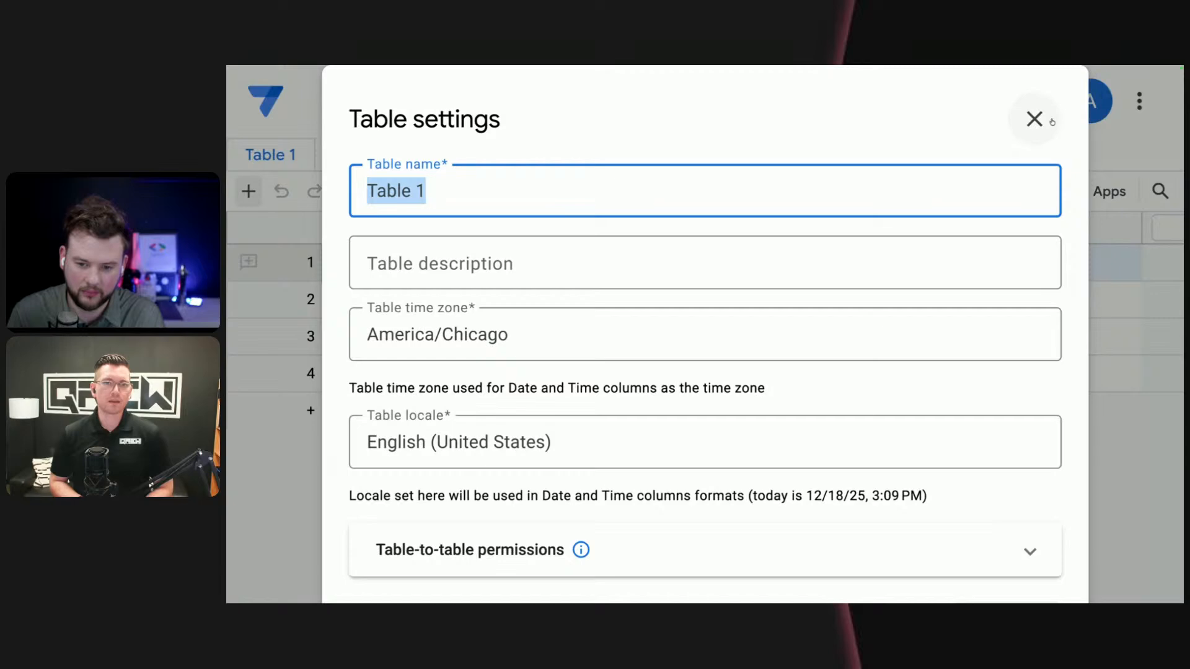
type("Cate")
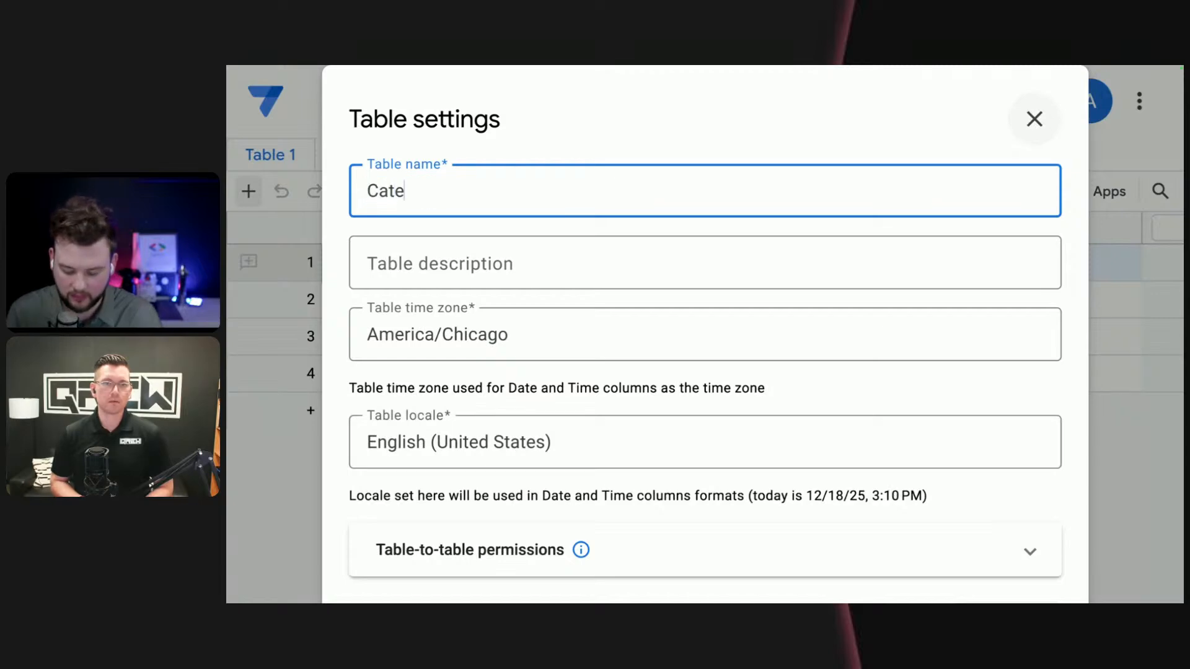
type("gories")
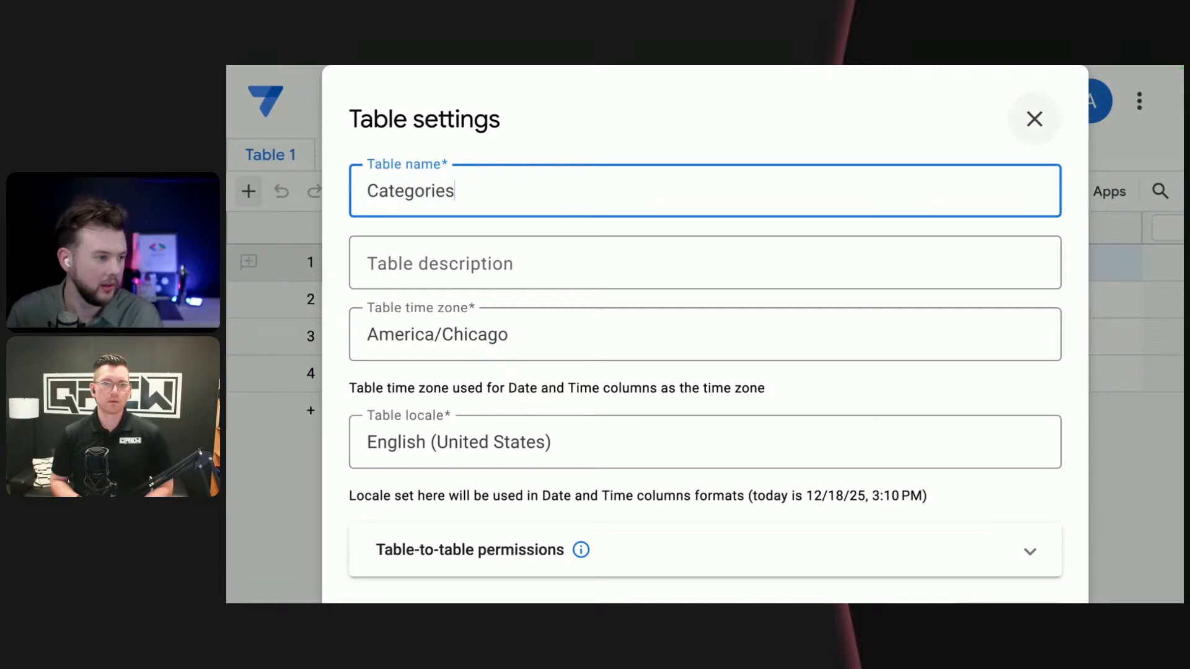
- Enter the table description "This is the category that defines the 'type' of campaign." and save the table settings
left_click(612, 263)
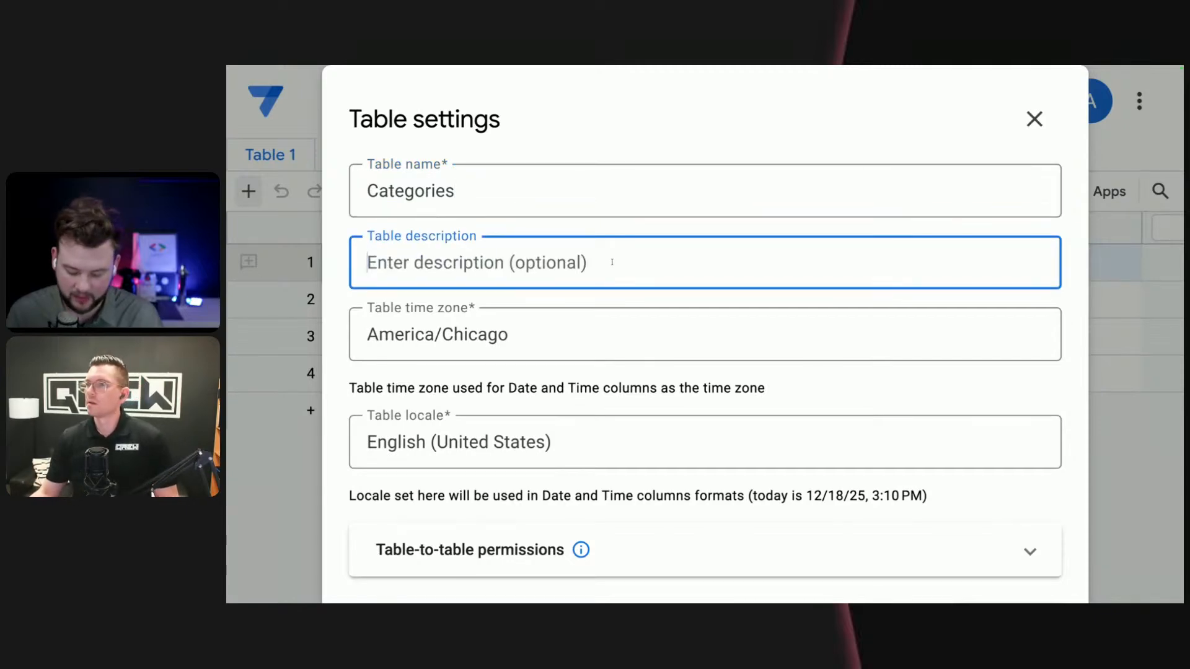
type("this is ")
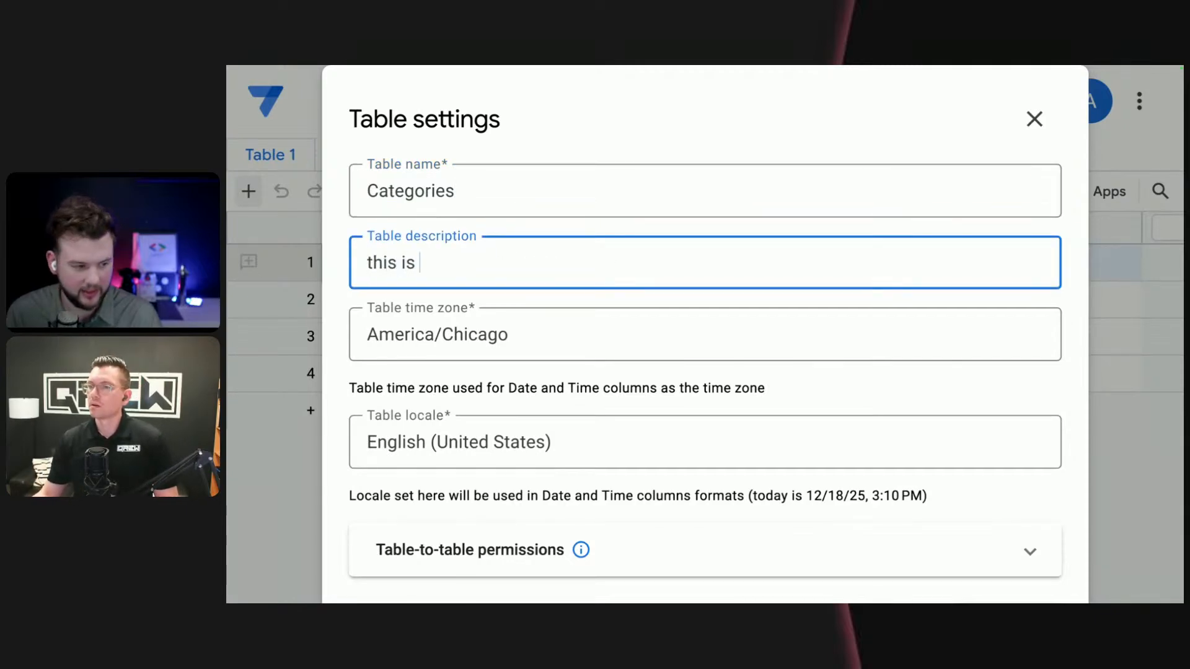
type("the cate")
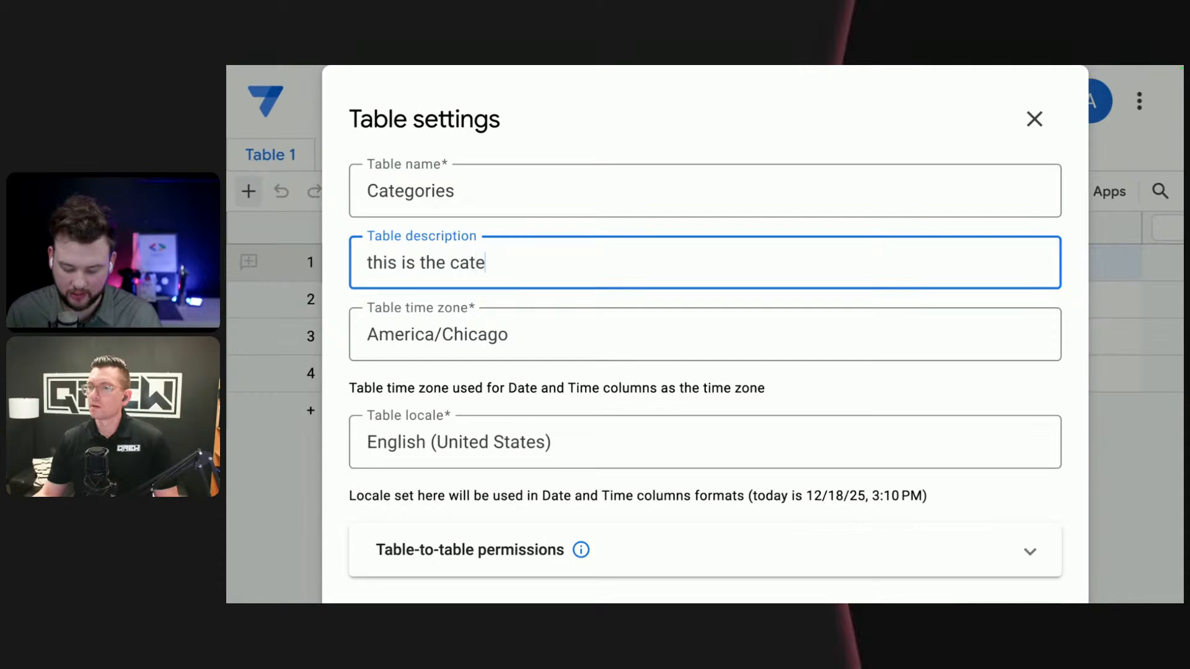
type("gory that de")
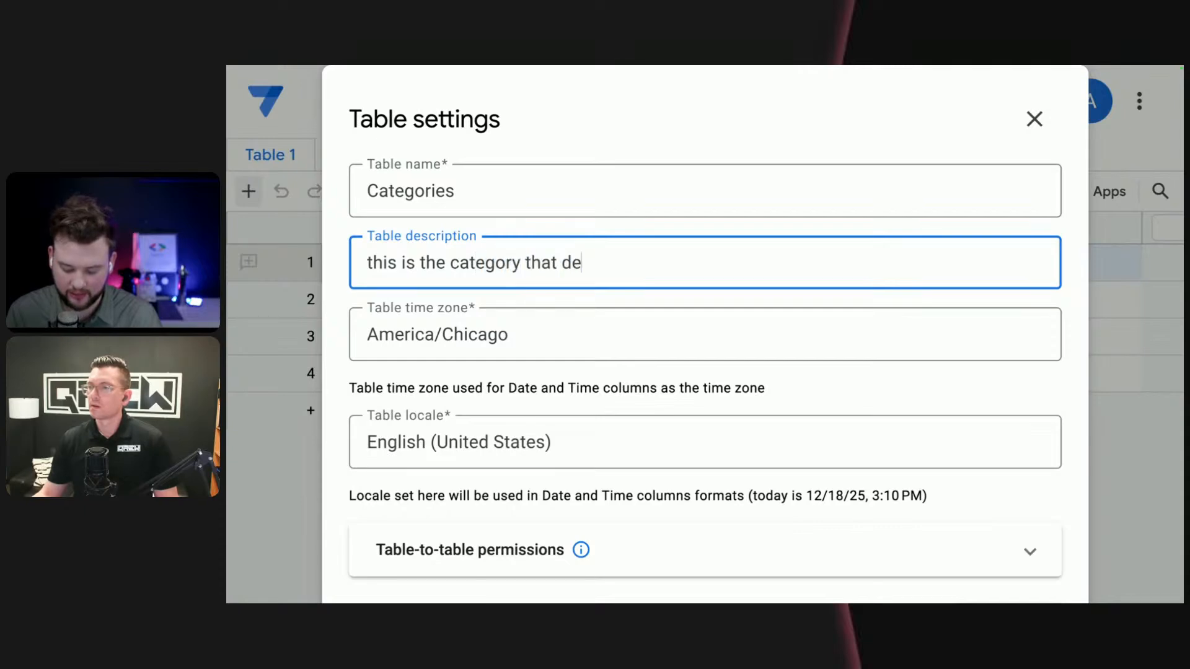
type("fines the ")
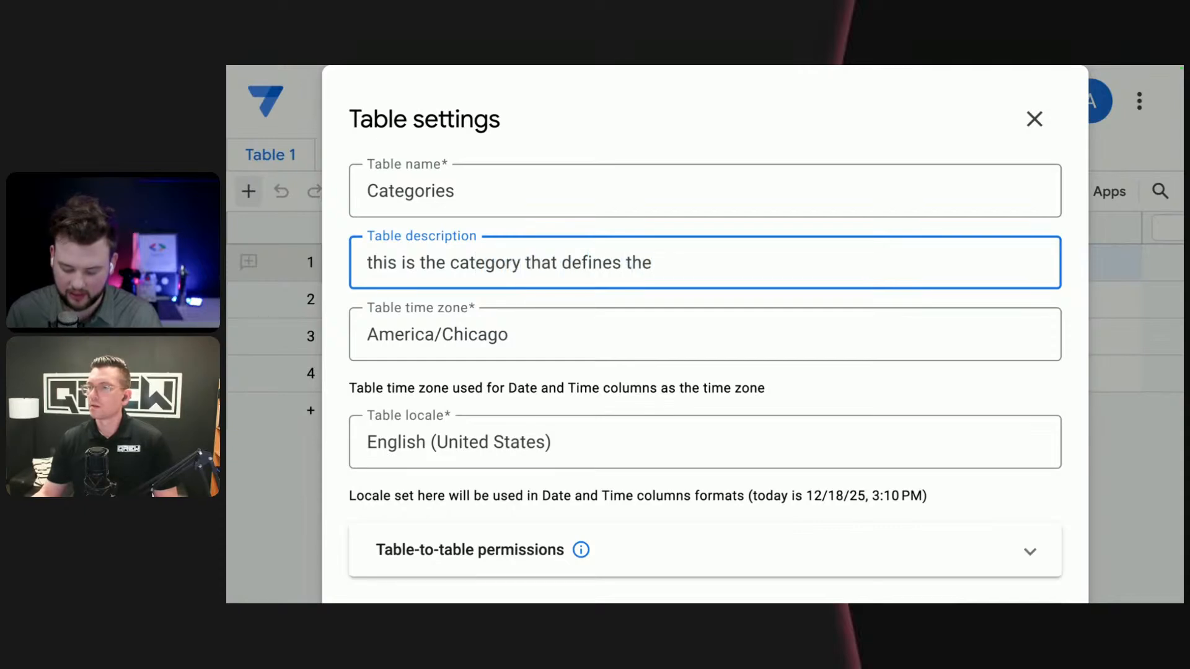
type("'type")
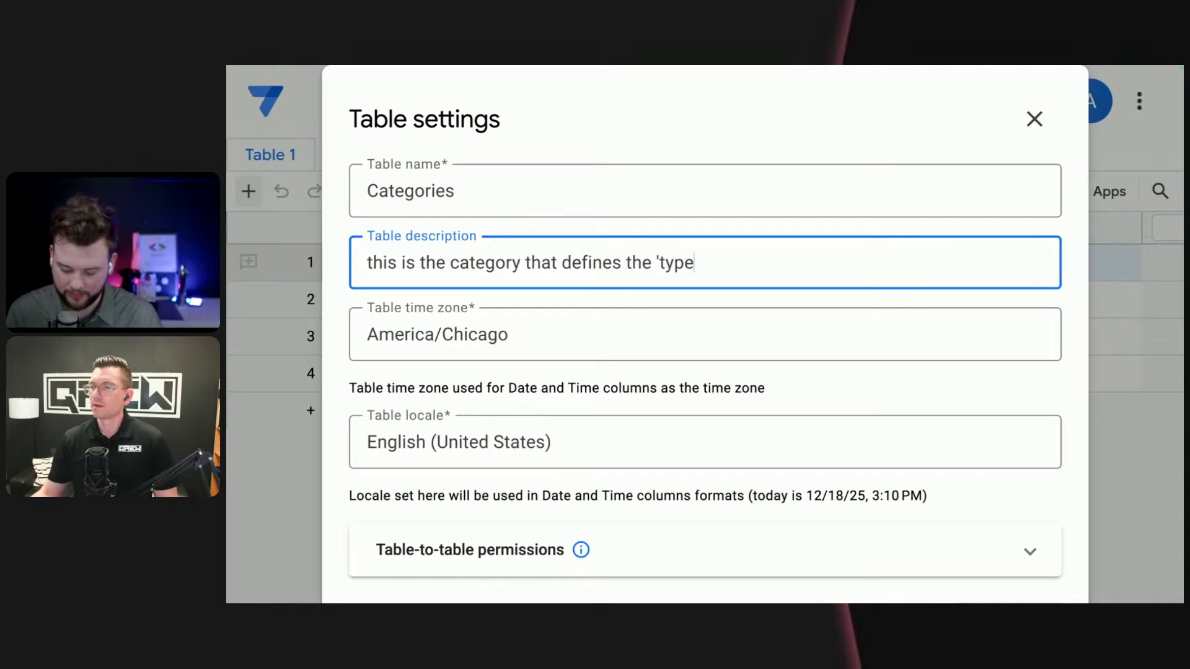
type("' of camp")
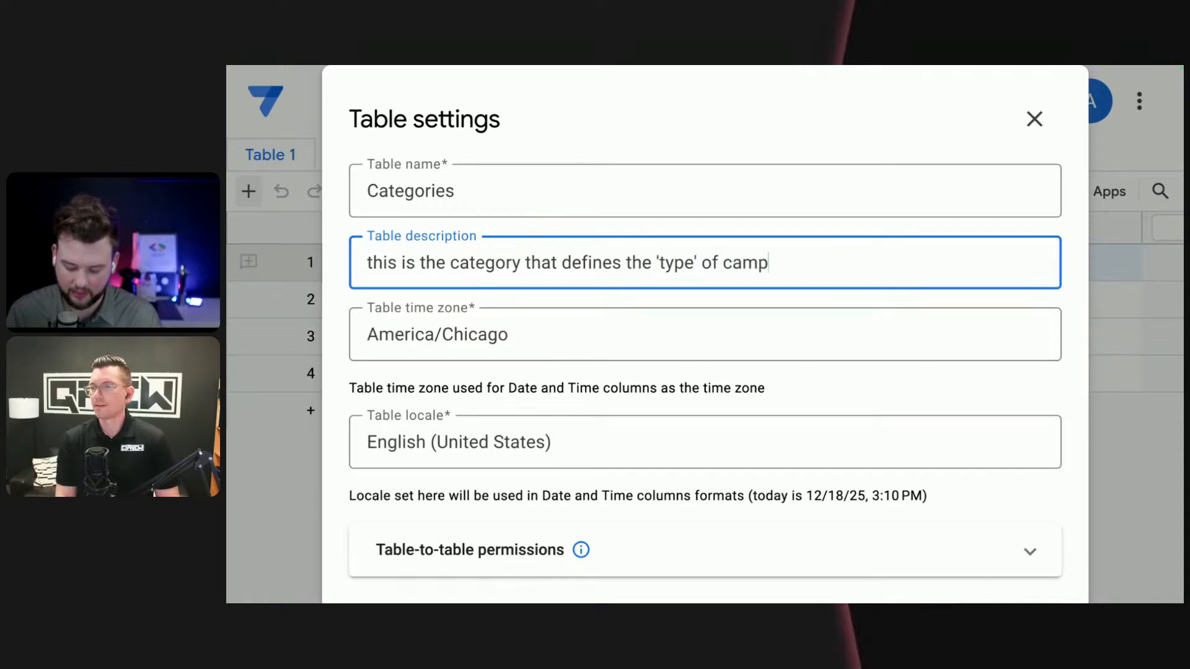
type("aign.")
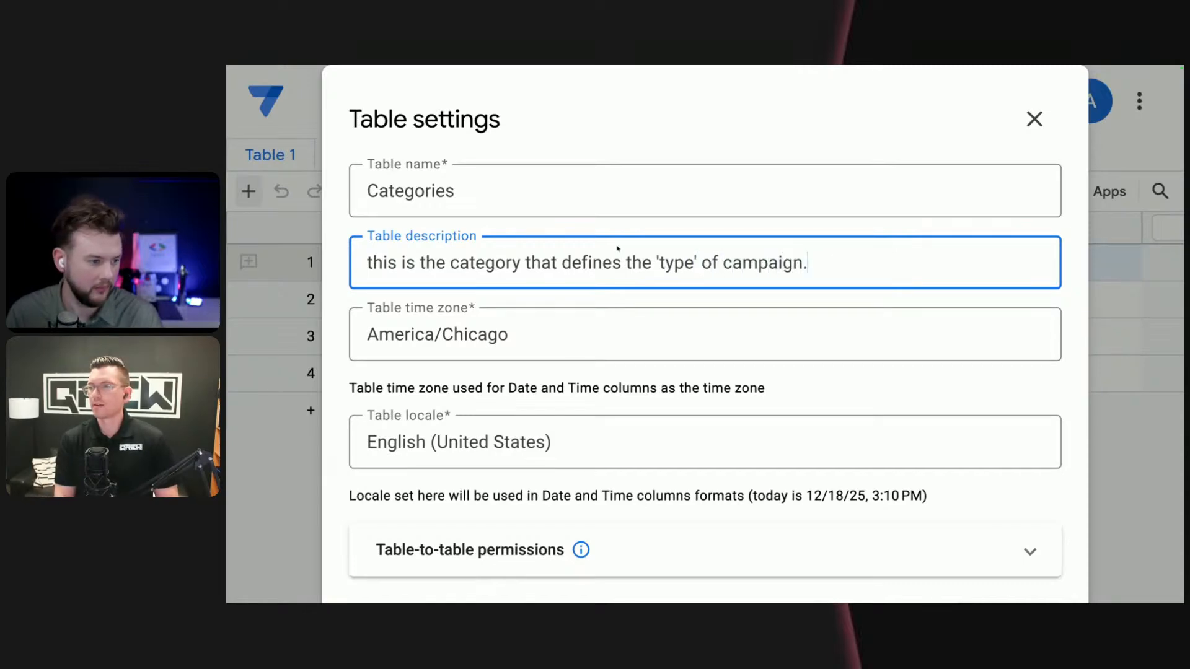
left_click_drag(373, 264, 367, 267)
type("T")
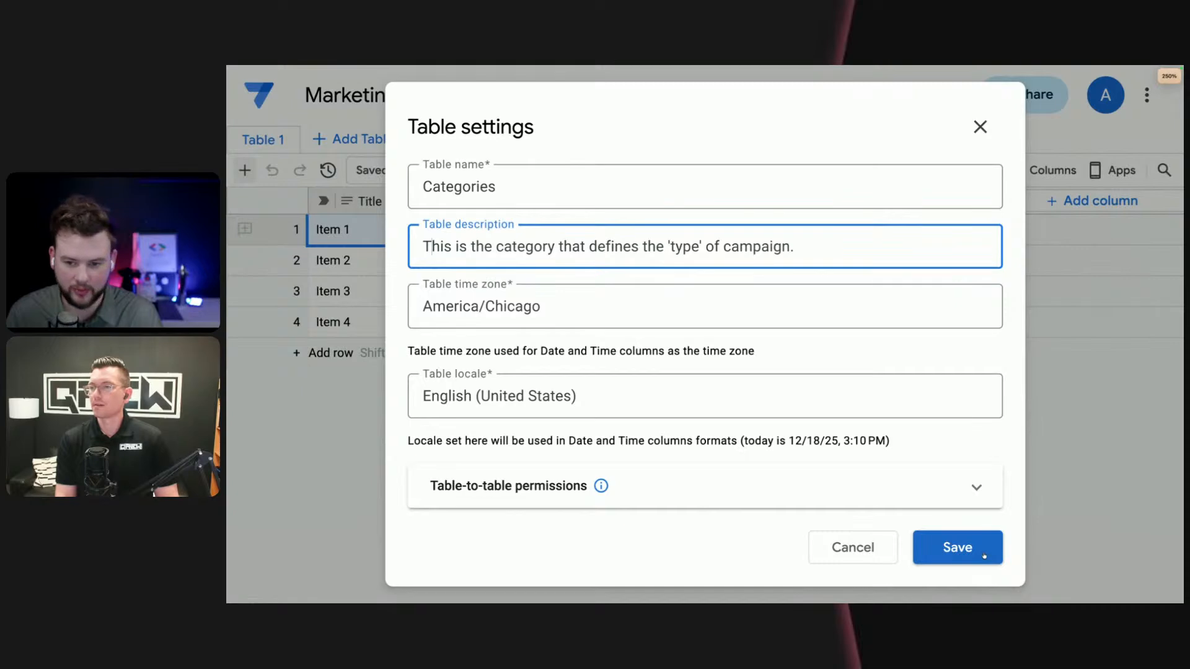
left_click(984, 556)
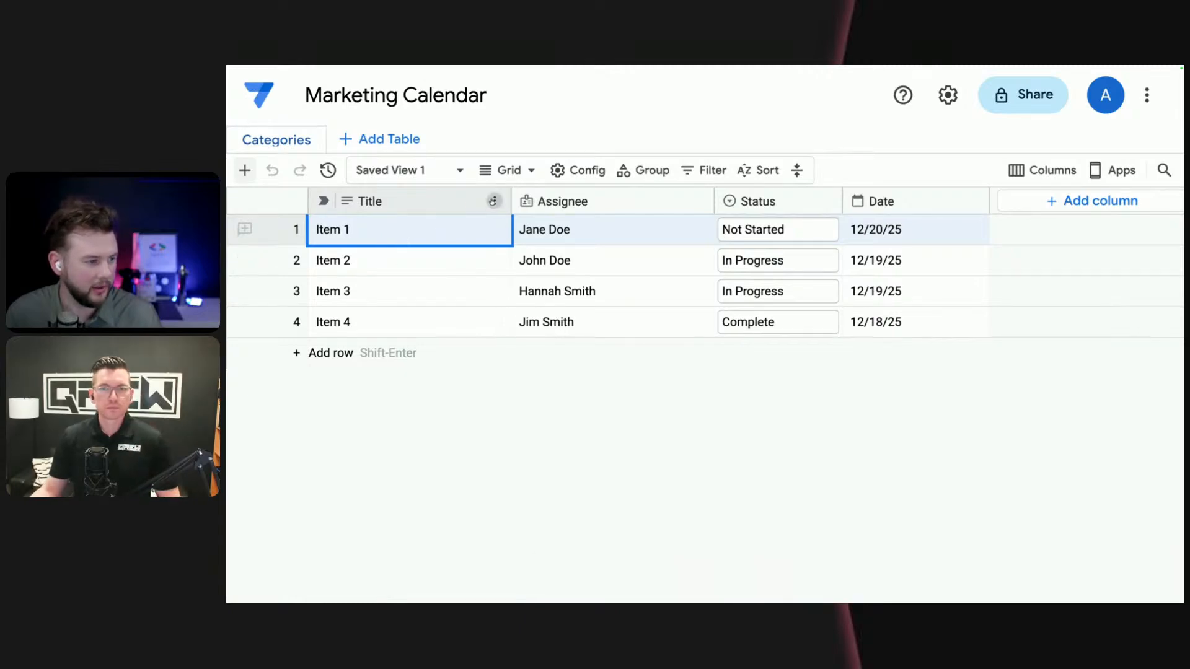
- Rename the Title column of the Categories table as "Category Name", keeping the Text type
left_click(494, 200)
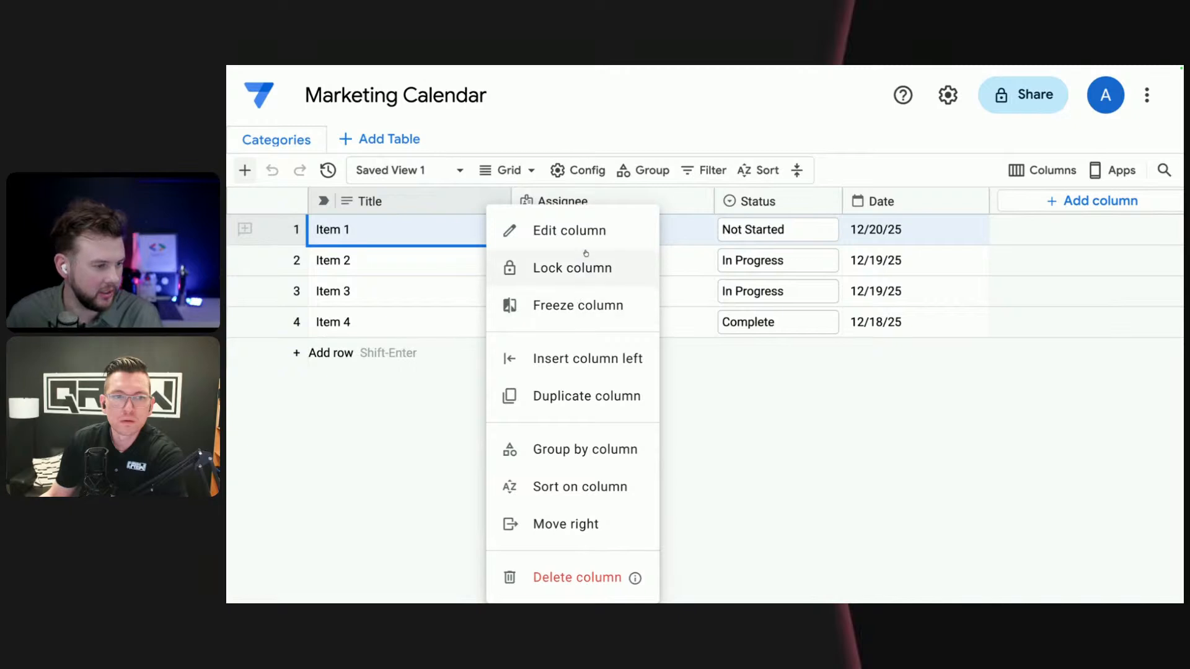
left_click(587, 230)
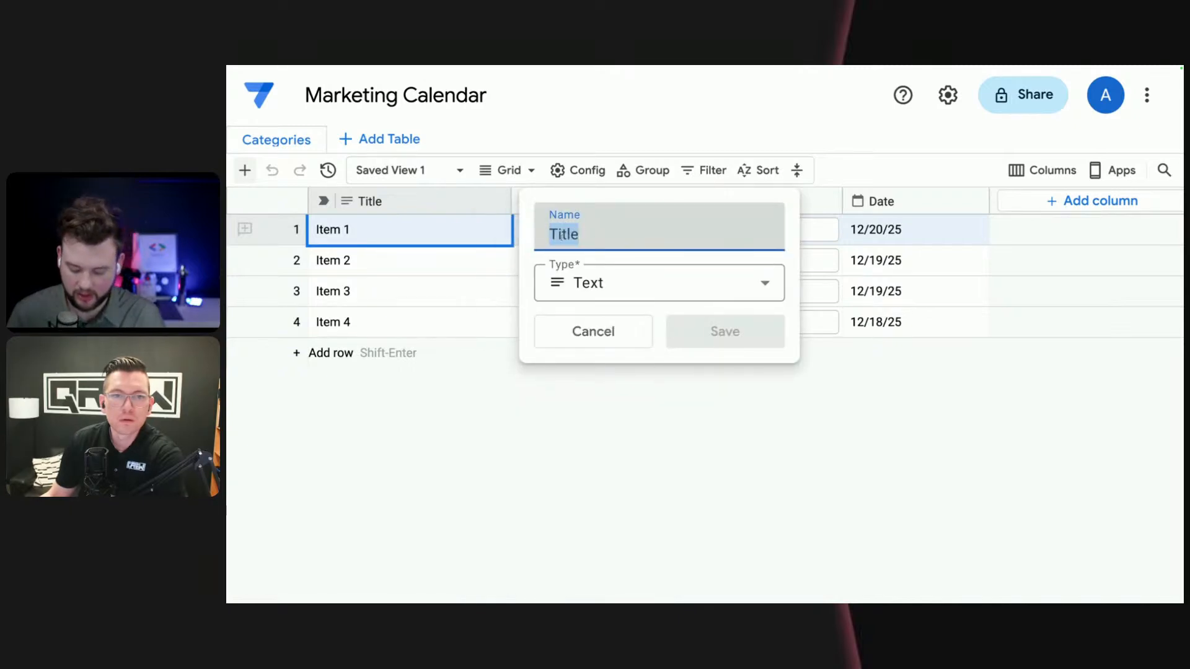
type("Category")
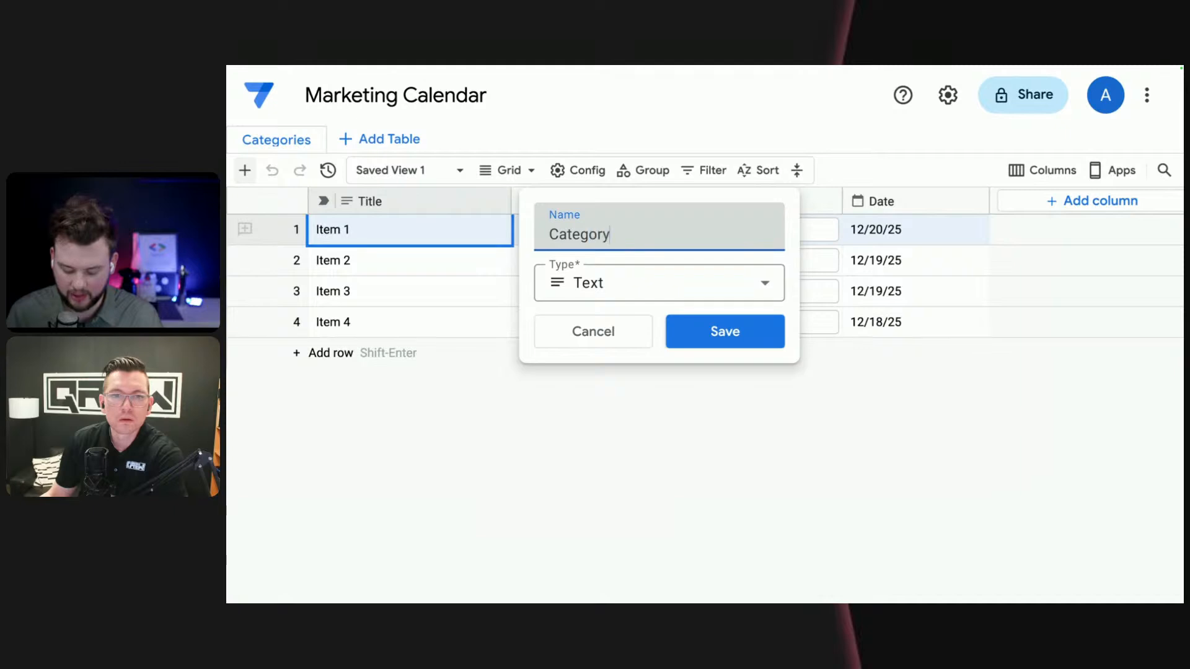
type(" Name")
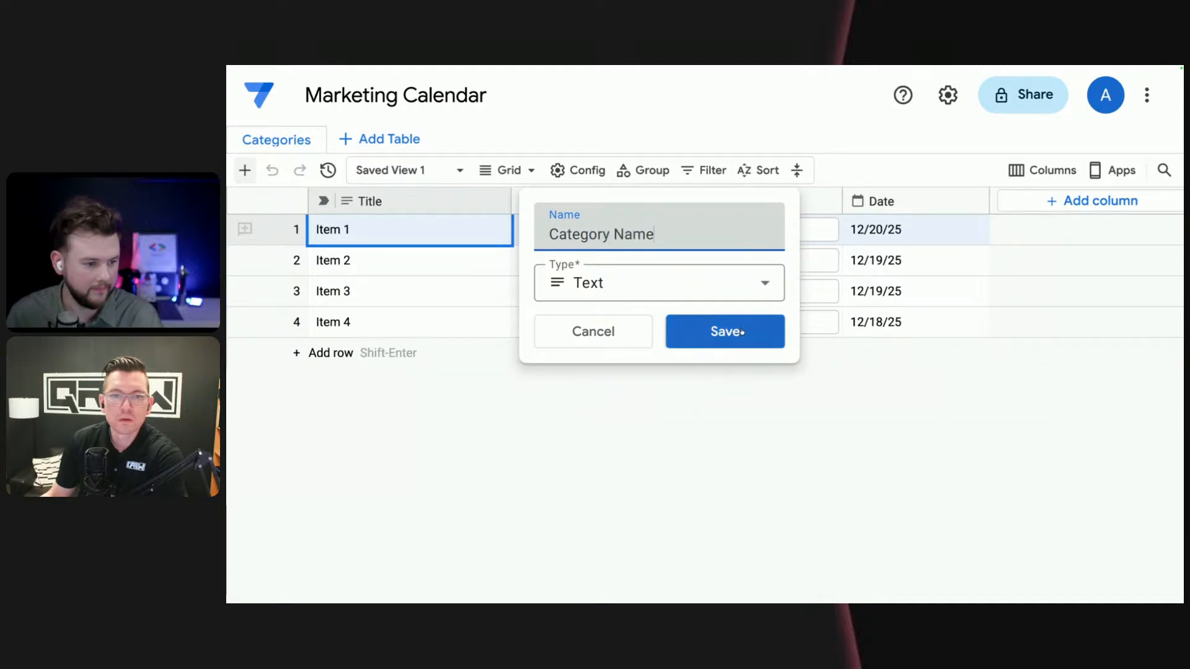
left_click(699, 335)
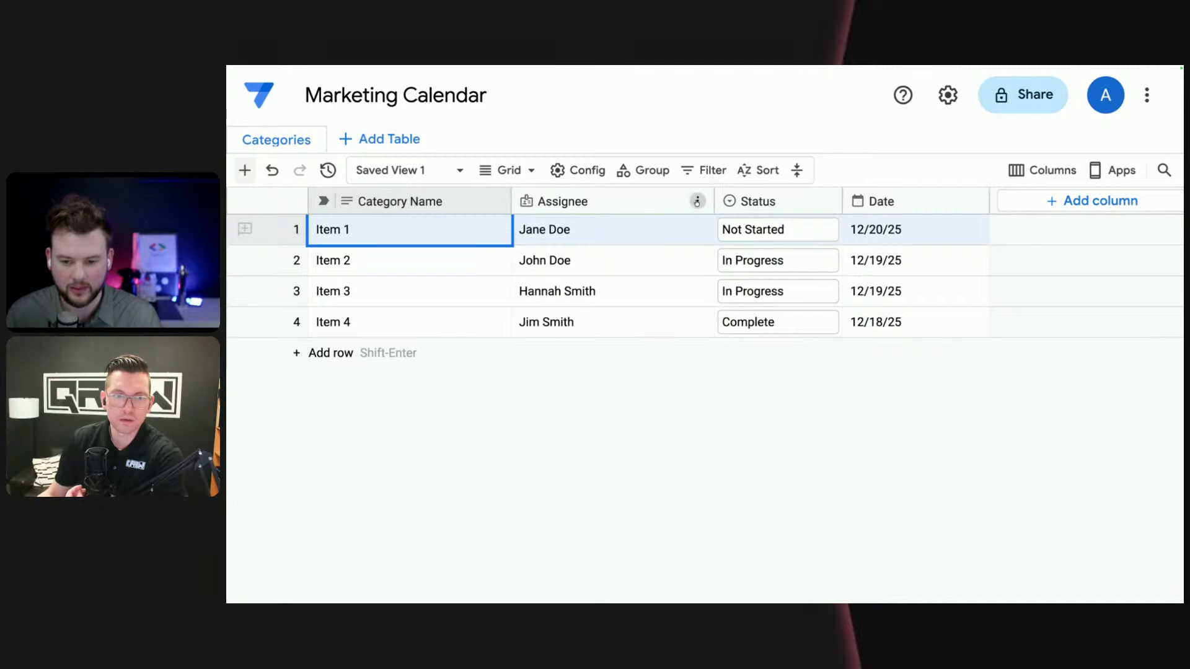
- Rename the Assignee column as "Manager" and change its type to Email
left_click(696, 202)
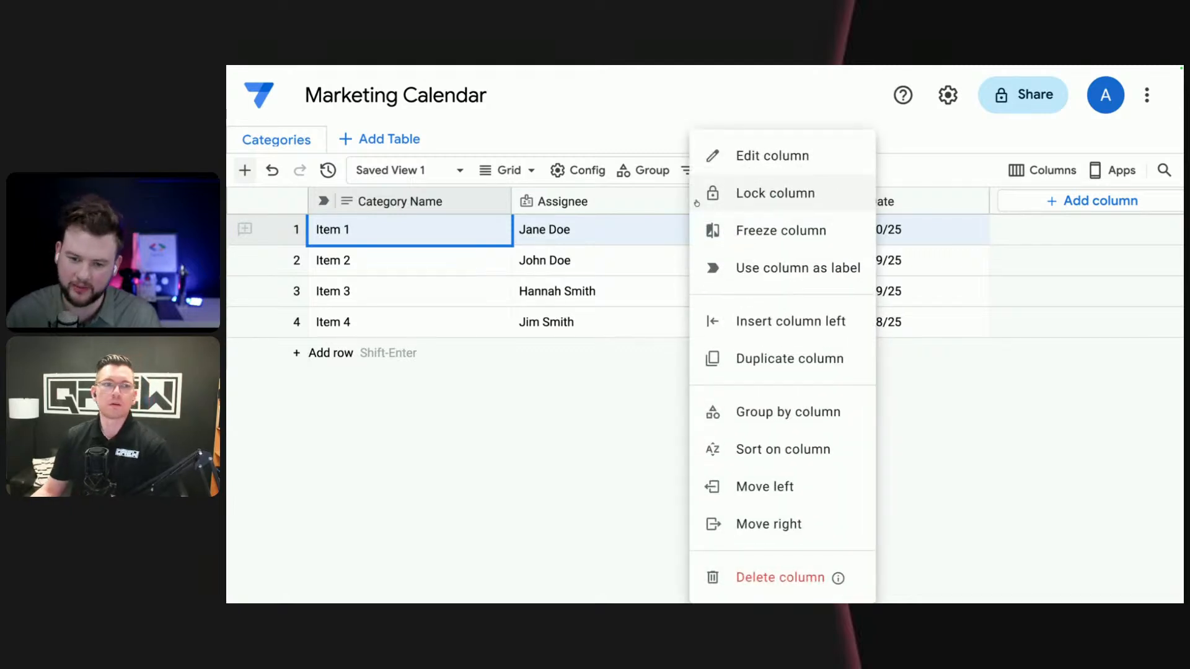
key("Escape")
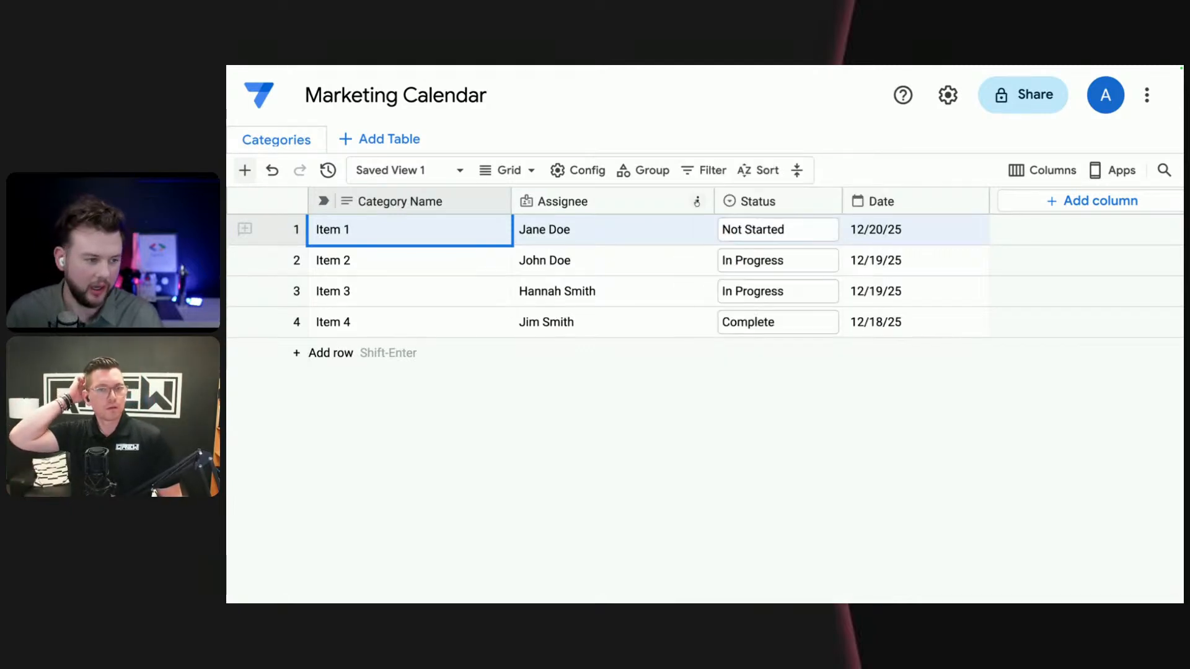
left_click(698, 202)
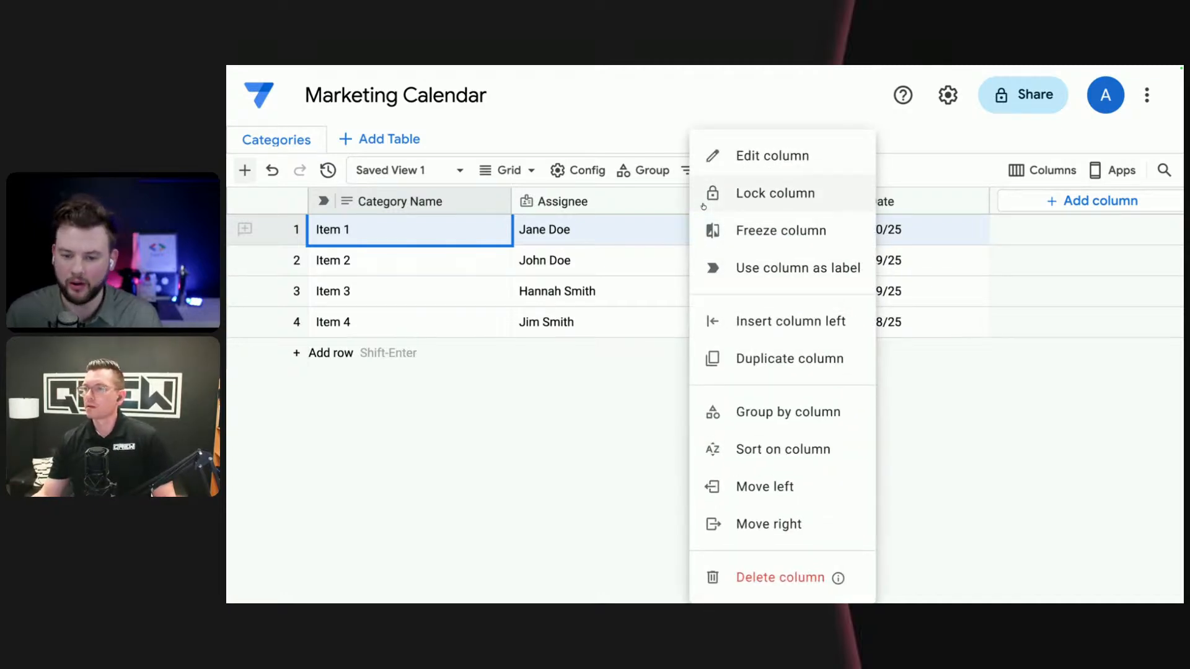
left_click(800, 159)
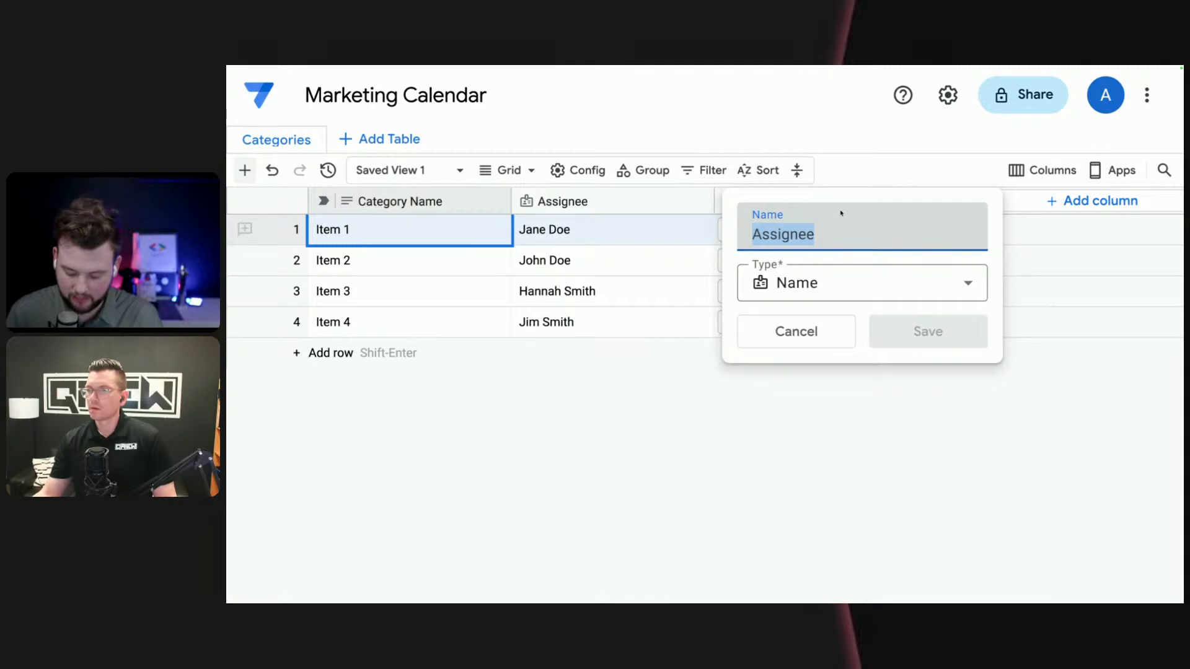
type("Manager")
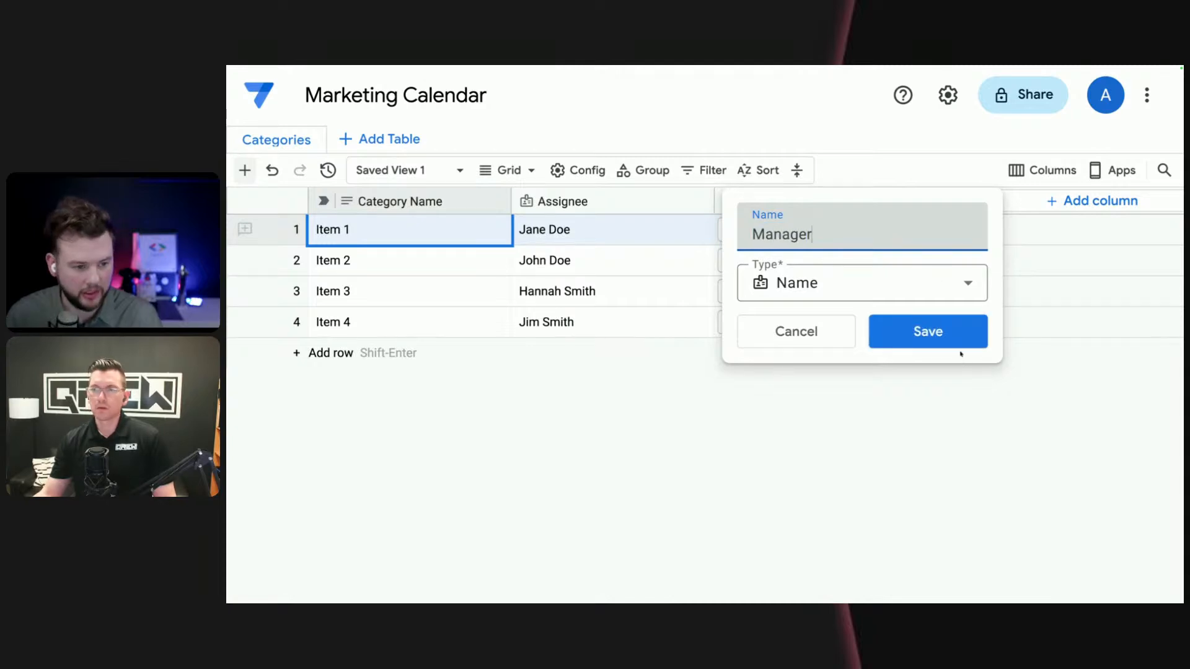
left_click(911, 285)
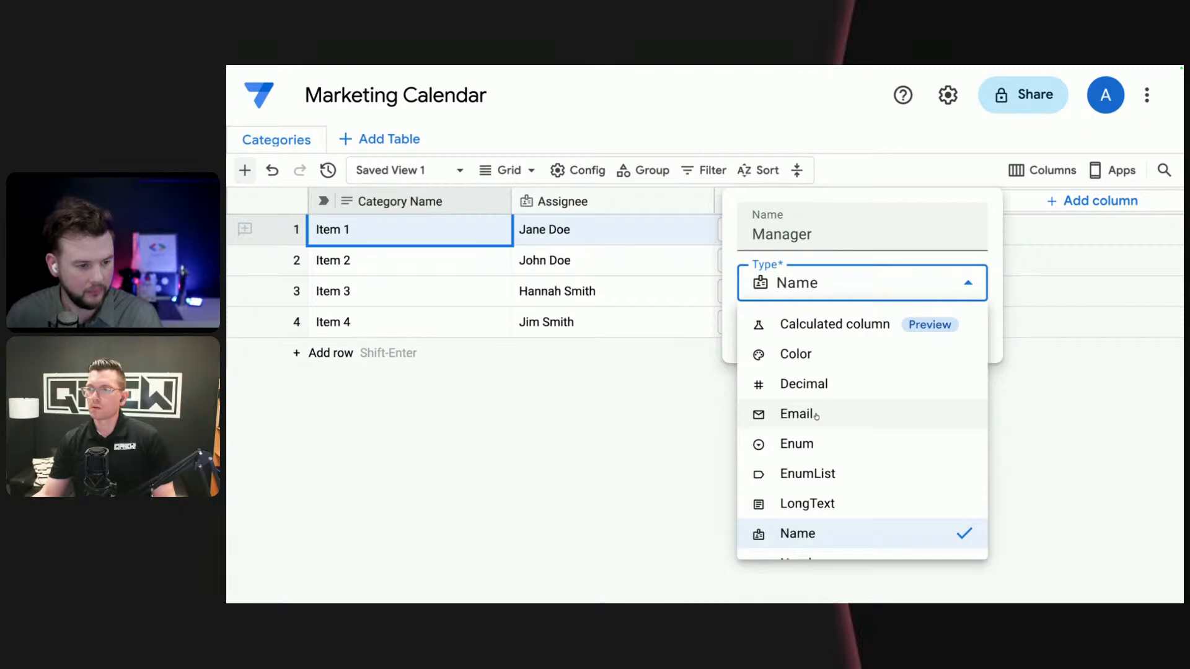
left_click(815, 416)
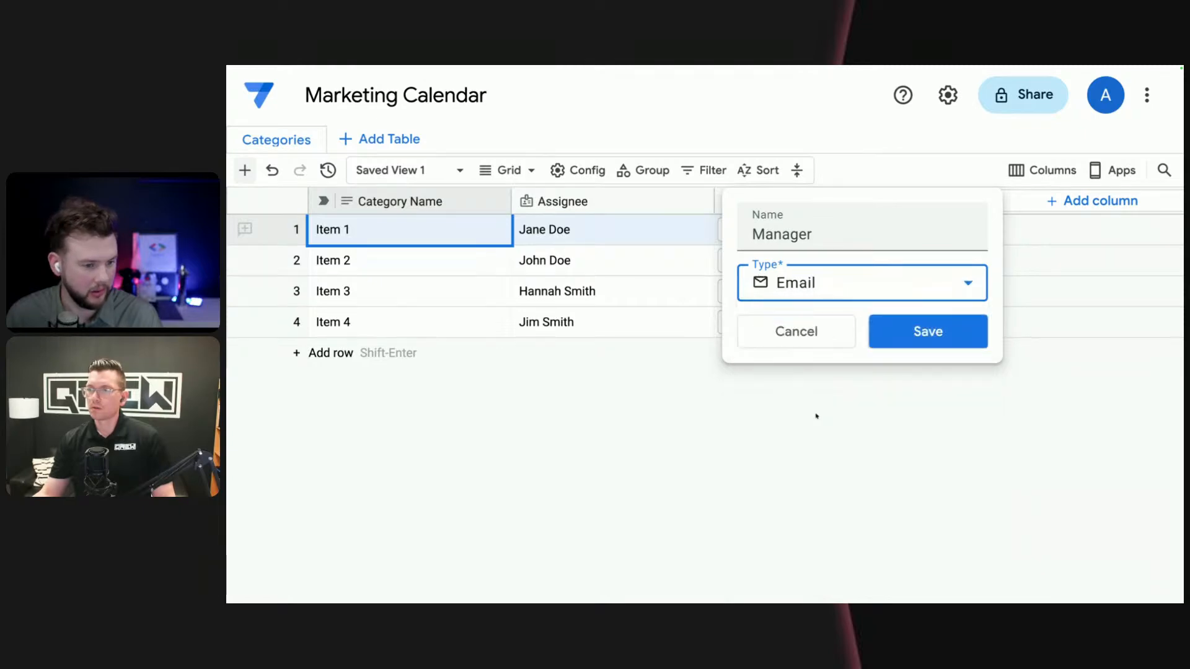
left_click(933, 336)
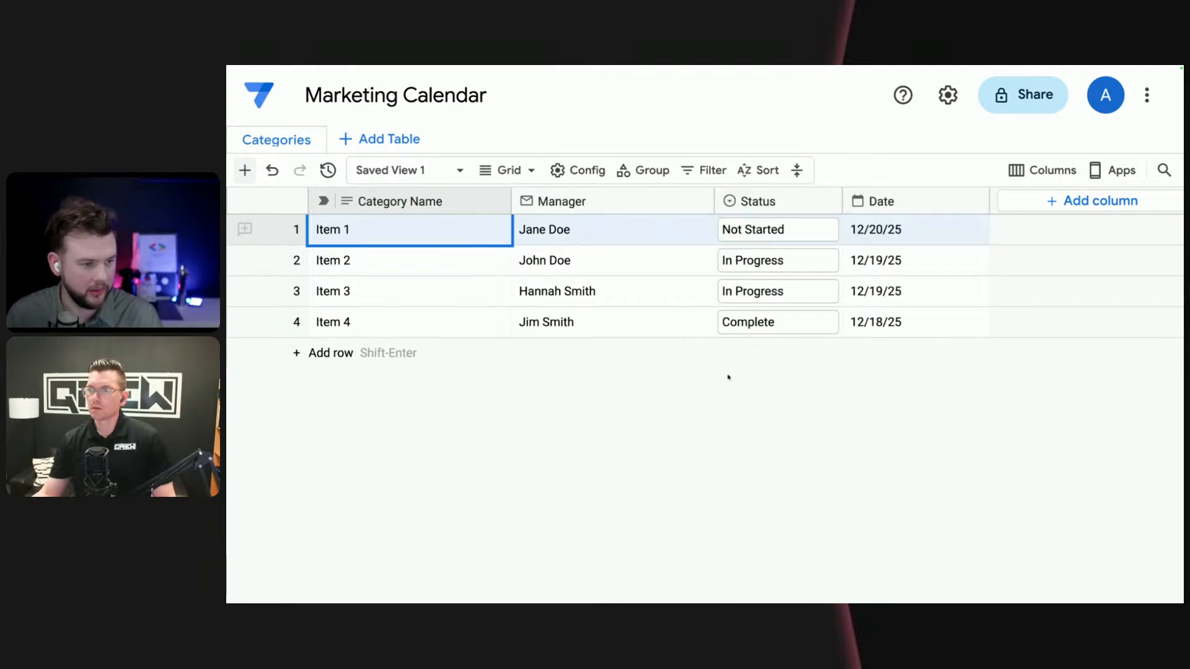
left_click(594, 234)
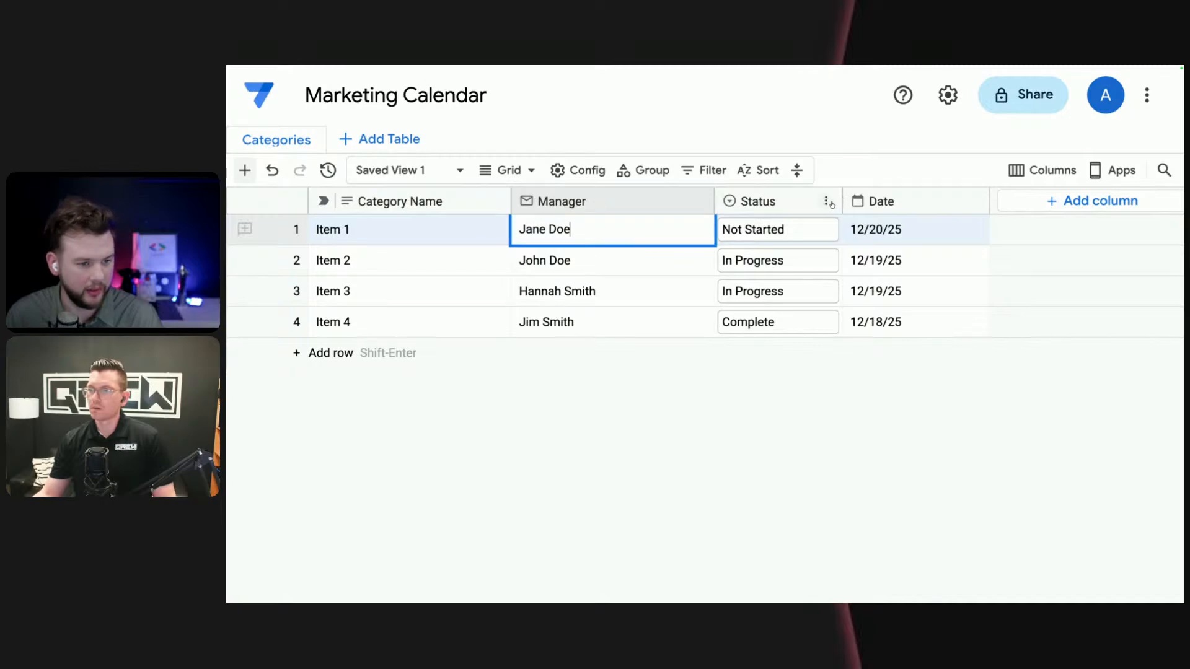
- Delete the Status column from the Categories table
left_click(829, 202)
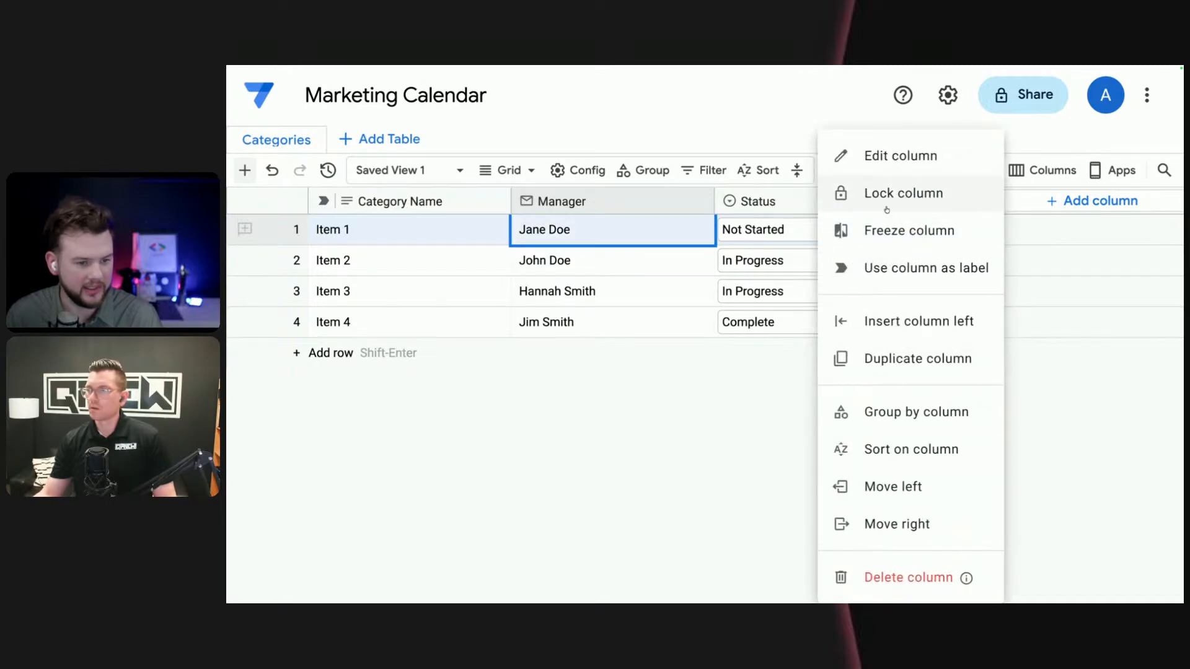
left_click(896, 579)
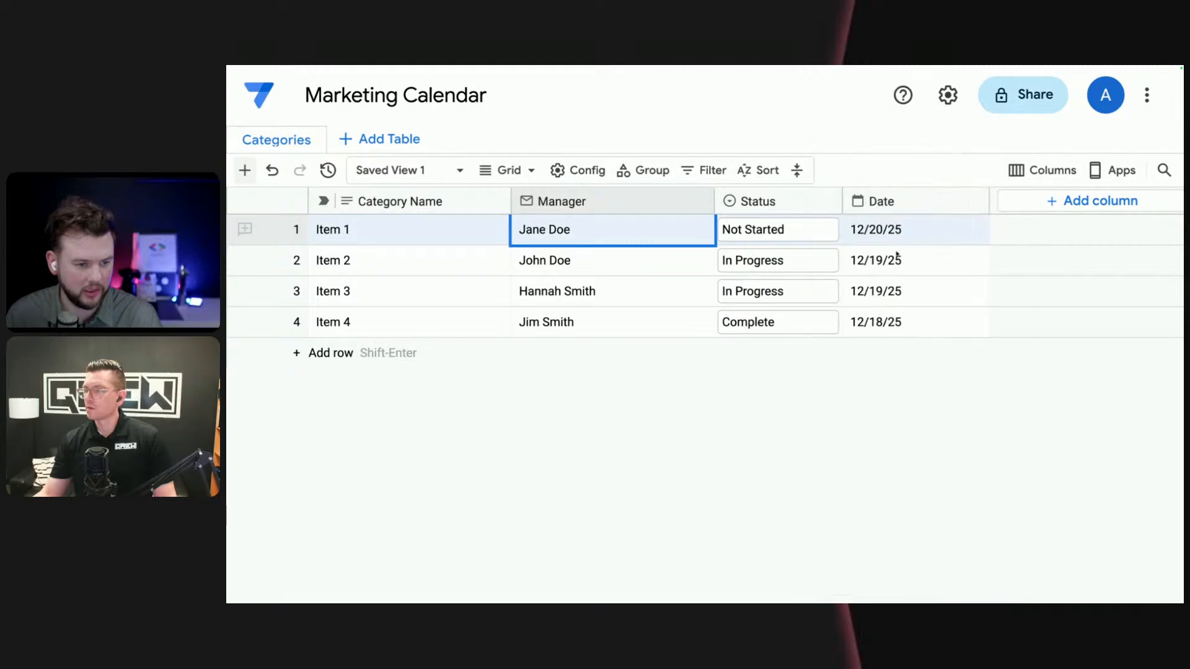
left_click(855, 366)
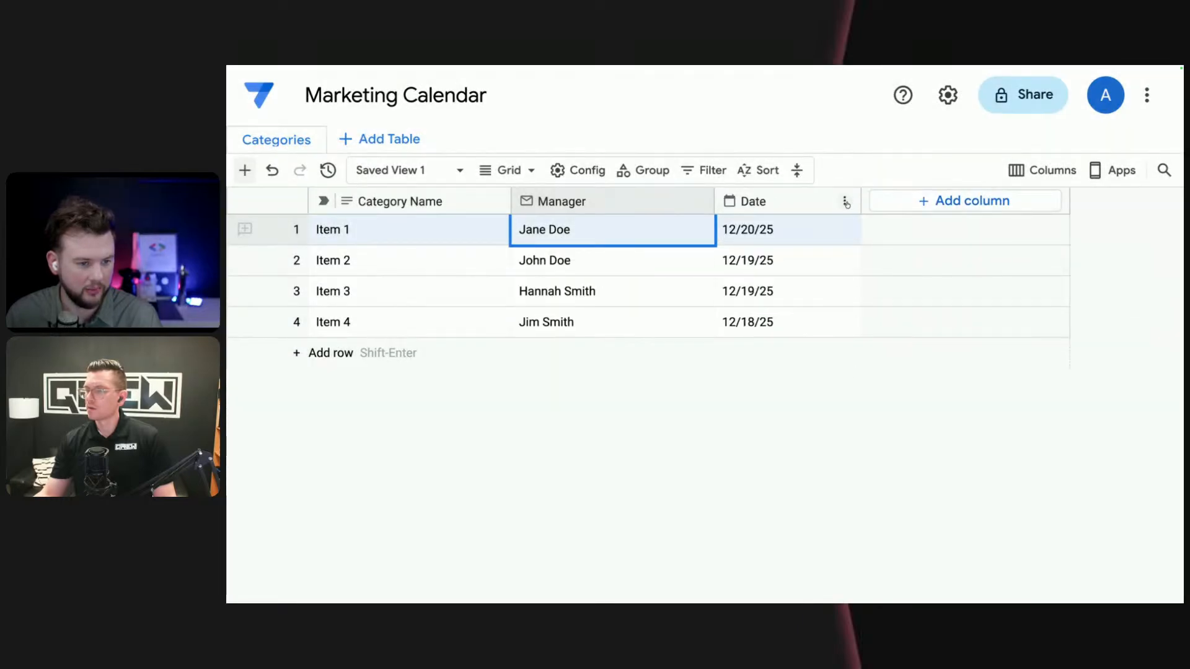
- Delete the Date column from the Categories table
left_click(848, 201)
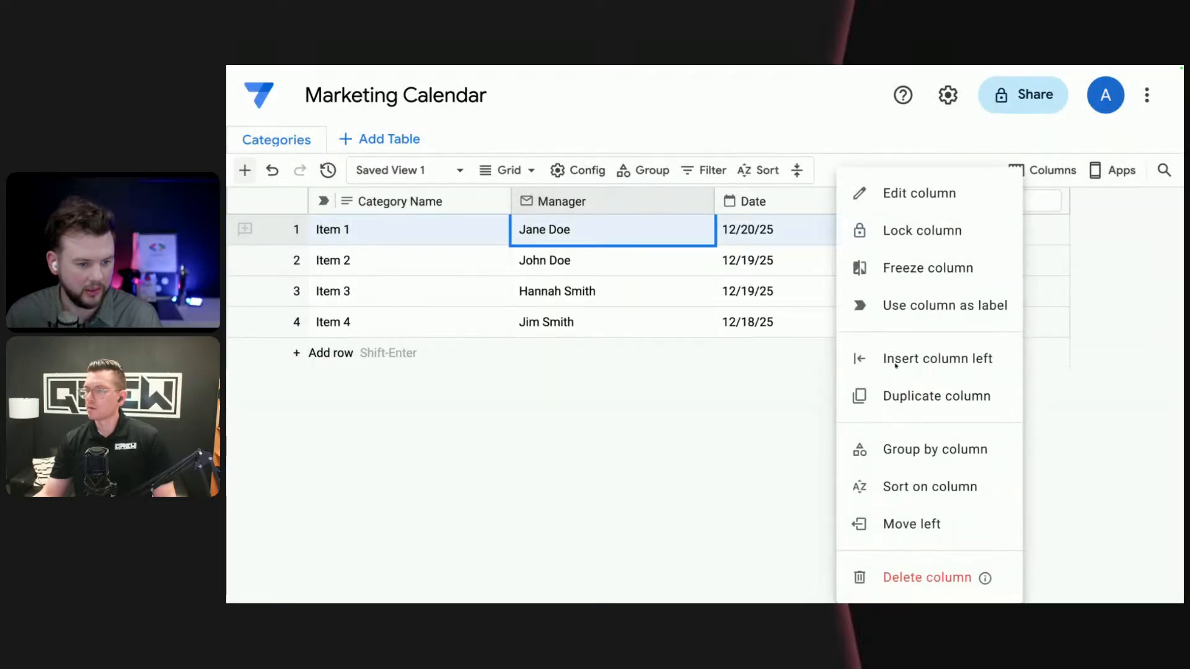
left_click(956, 578)
left_click(855, 365)
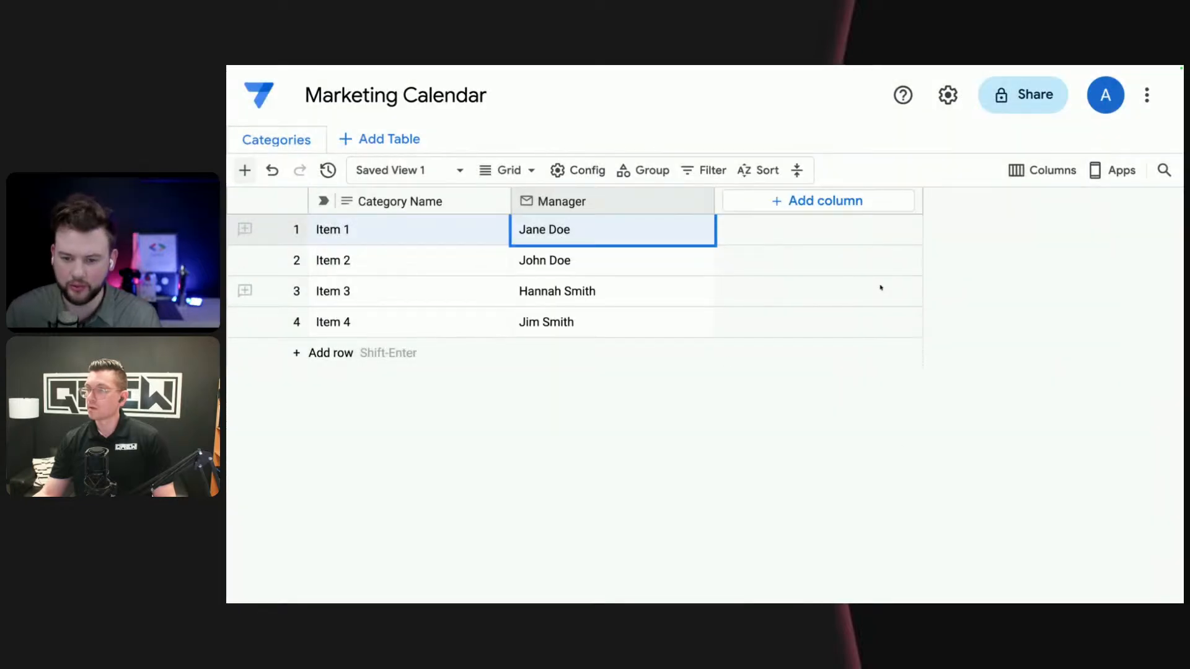
- Set the category name in the first row to "Event"
left_click(398, 234)
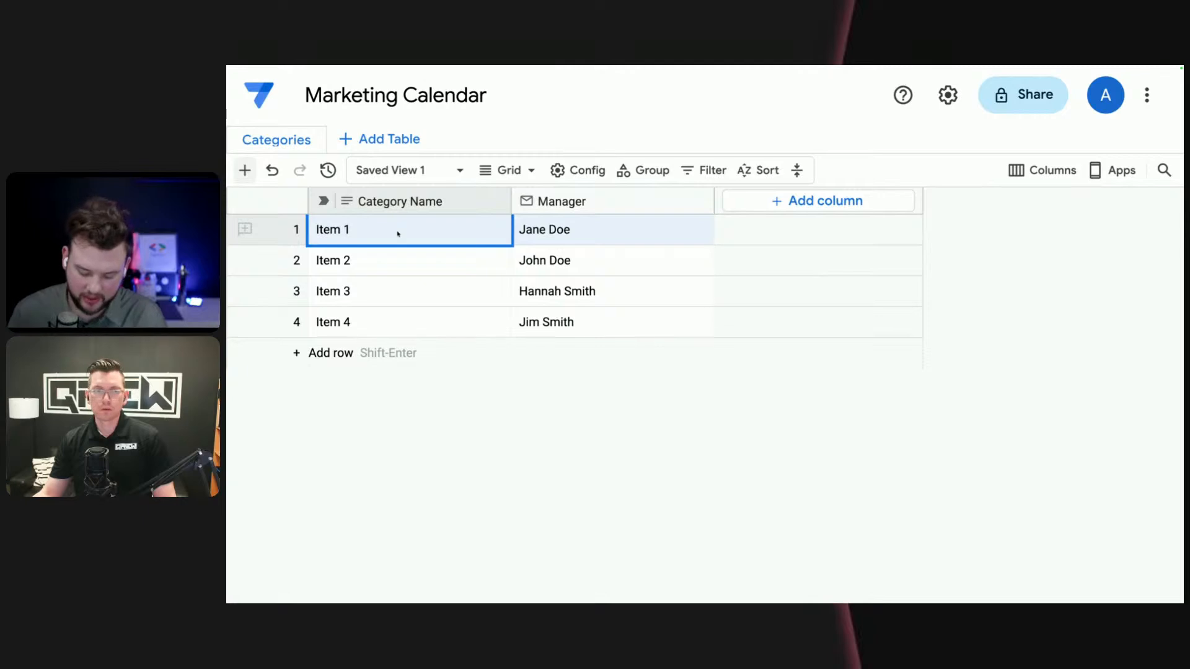
type("Event")
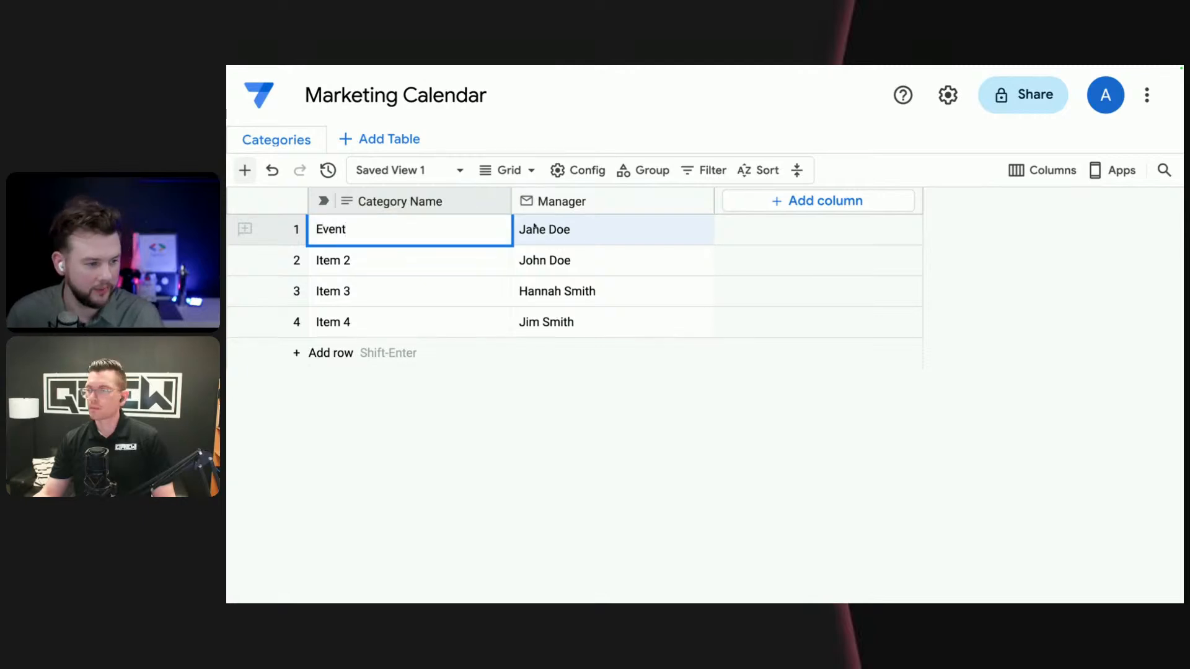
left_click(594, 227)
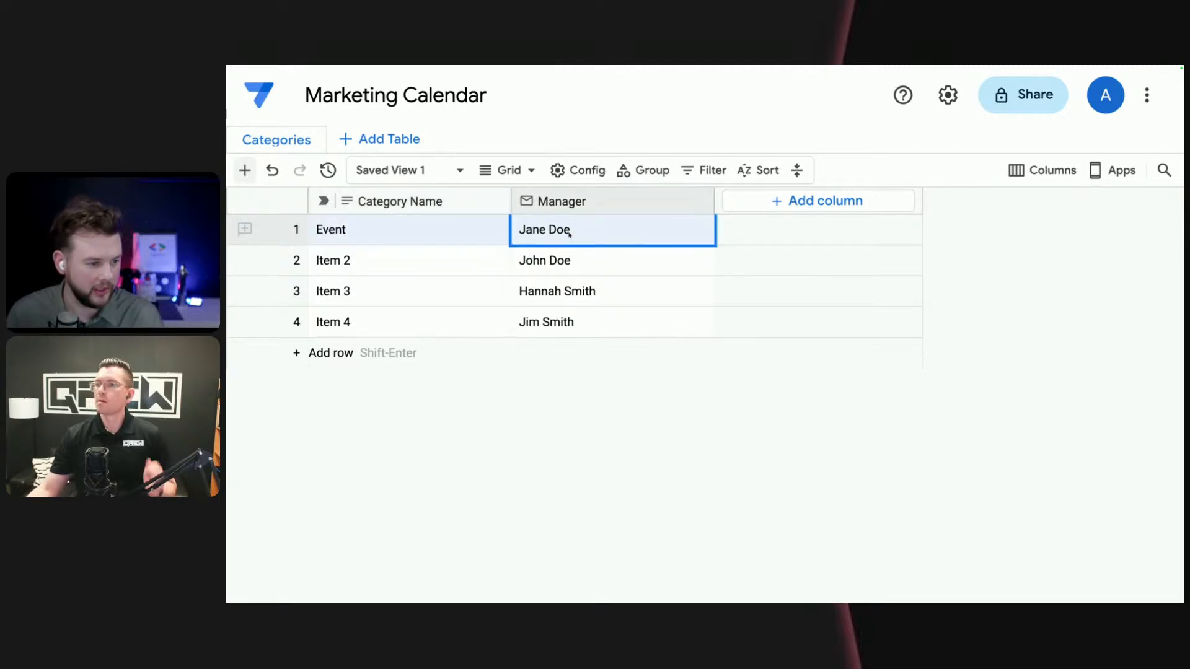
- Replace the placeholder manager of the Event category with the manager's full email address on the appsheettraining.com domain
double_click(568, 231)
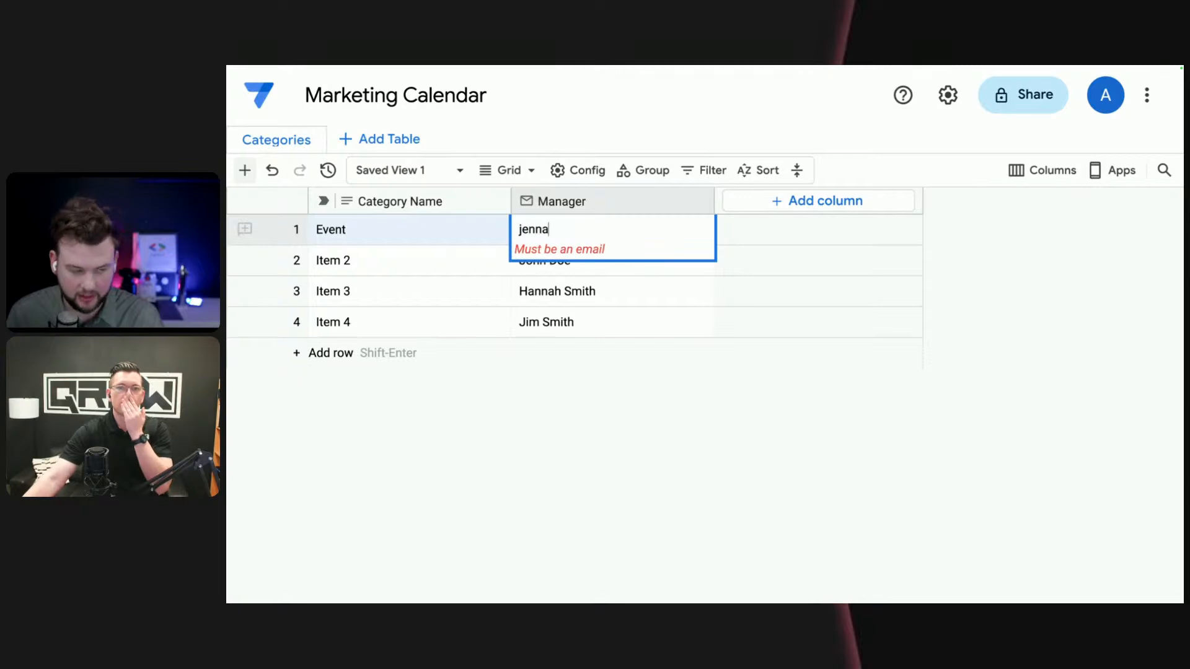
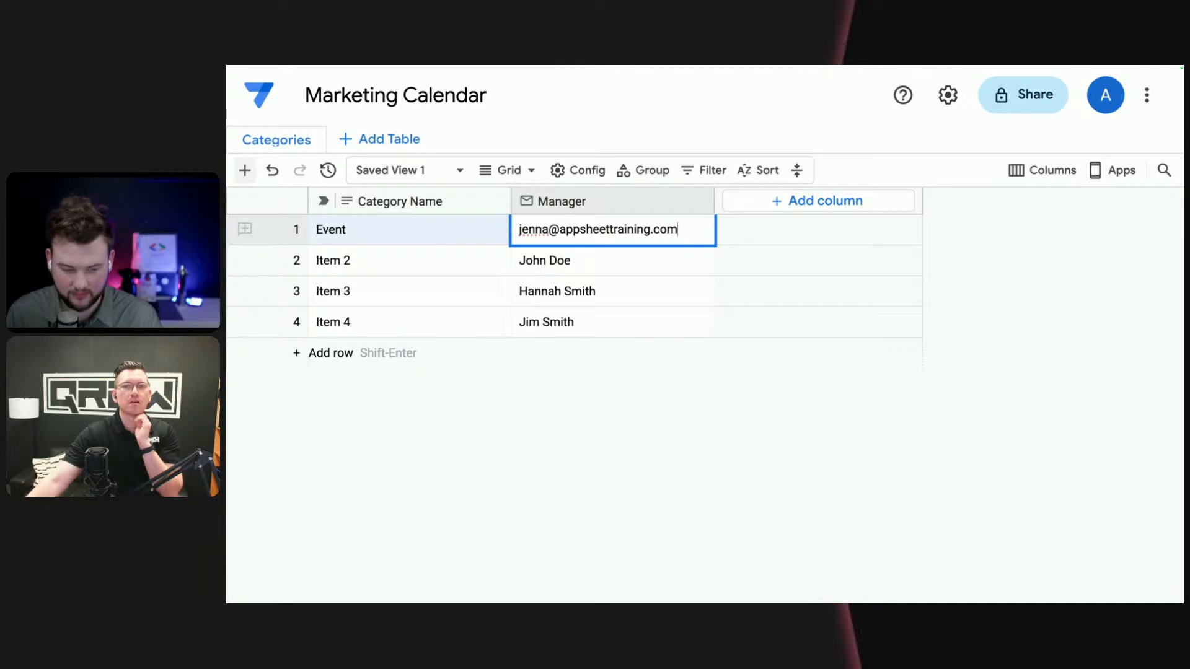
key("Return")
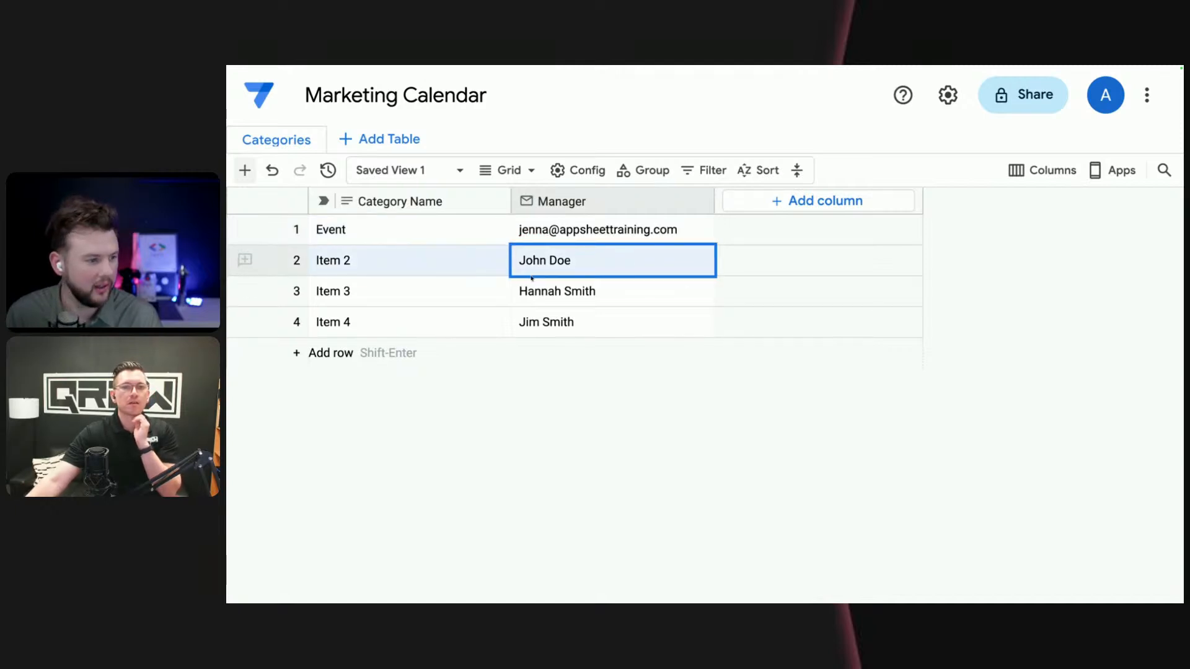
- Set the category name in the second row to "Marketing"
double_click(360, 262)
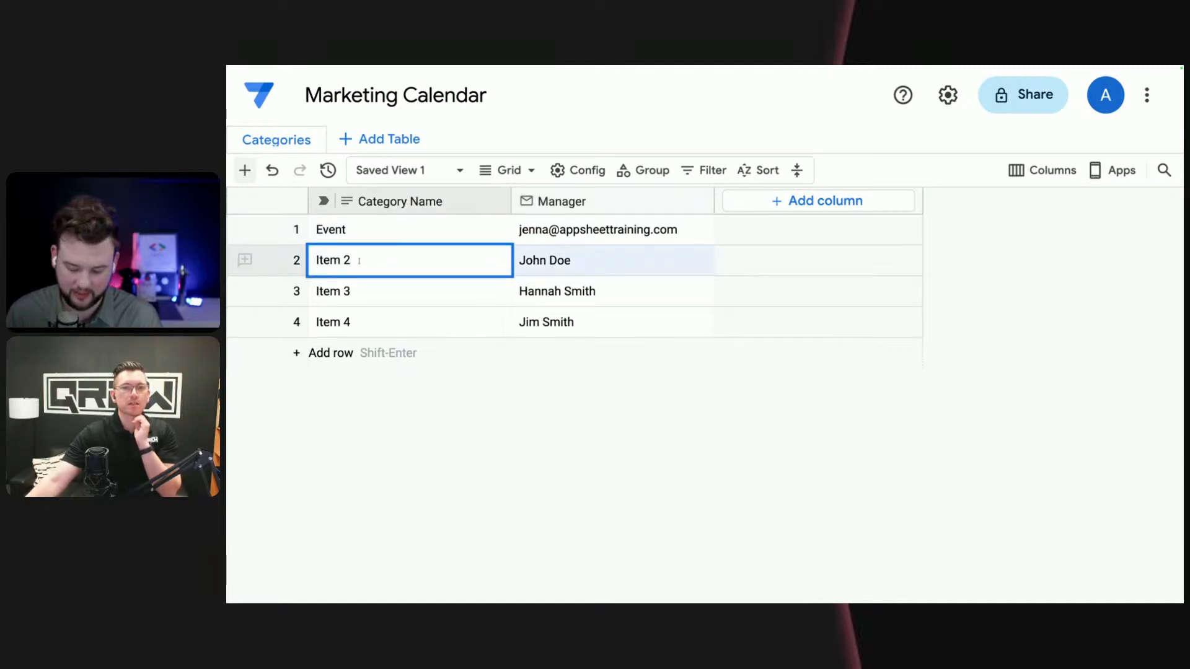
key("ctrl+a")
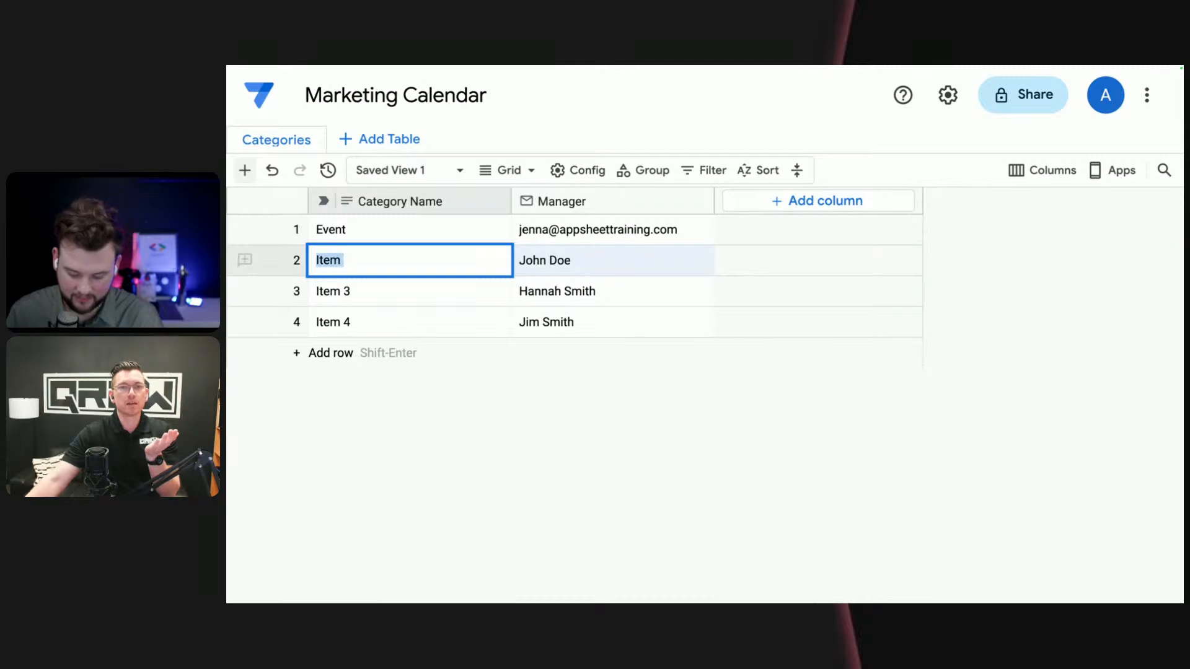
type("Marketing")
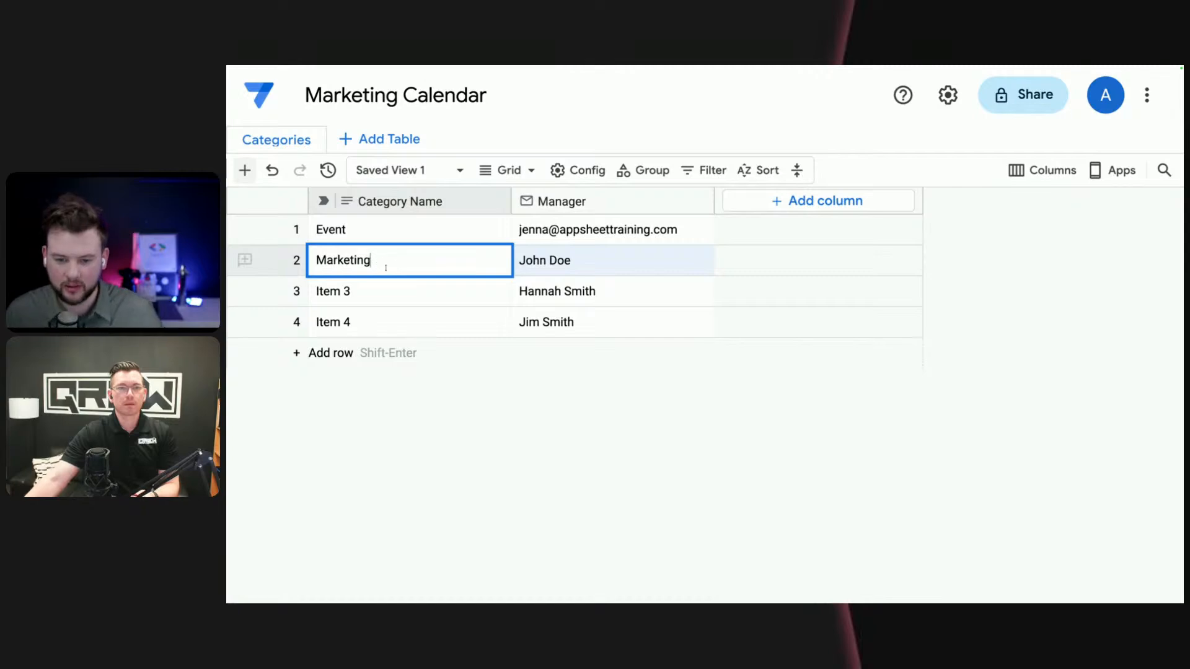
left_click(592, 261)
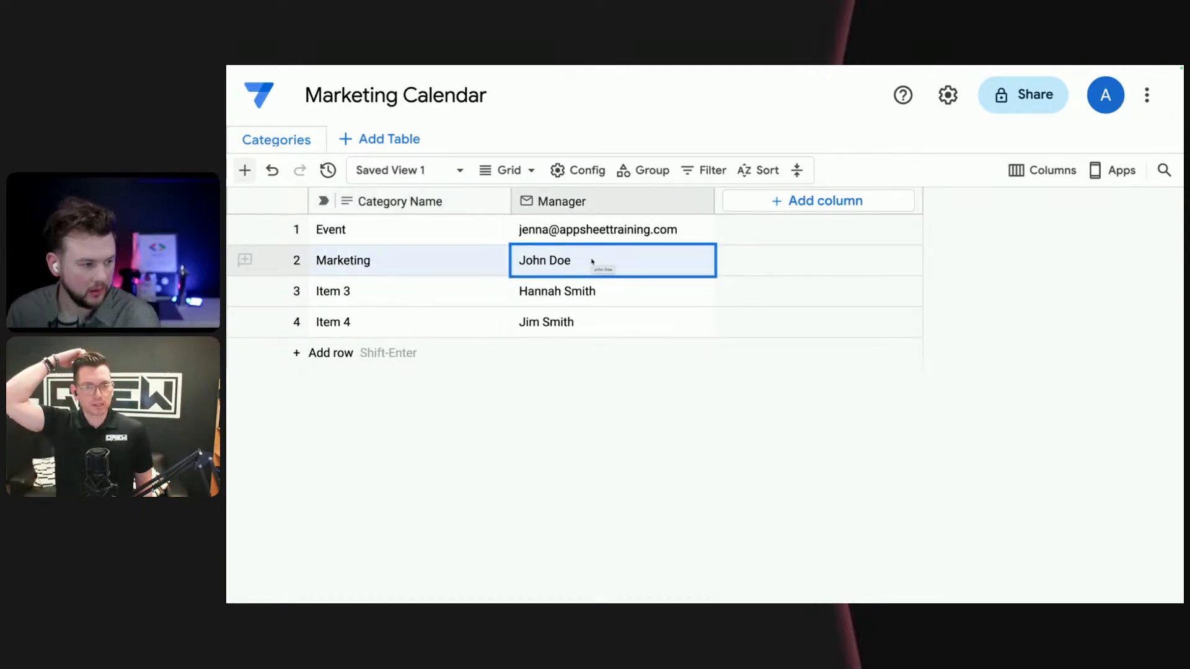
- Replace the category name in the second row with "Email"
left_click(421, 259)
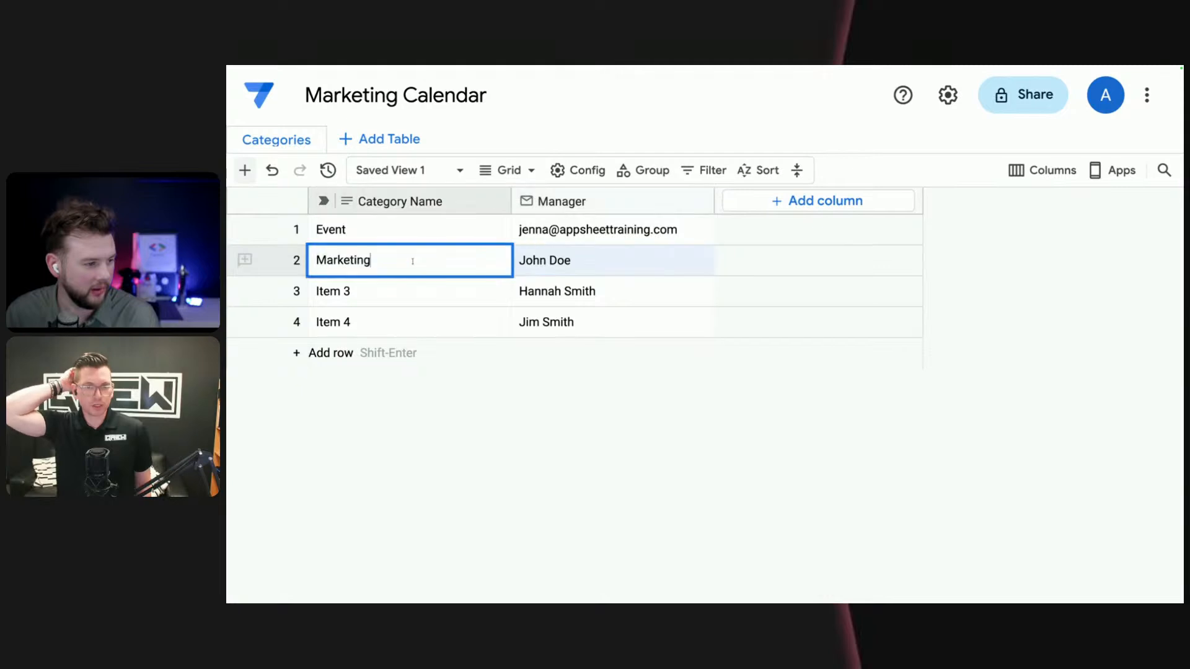
key("Return")
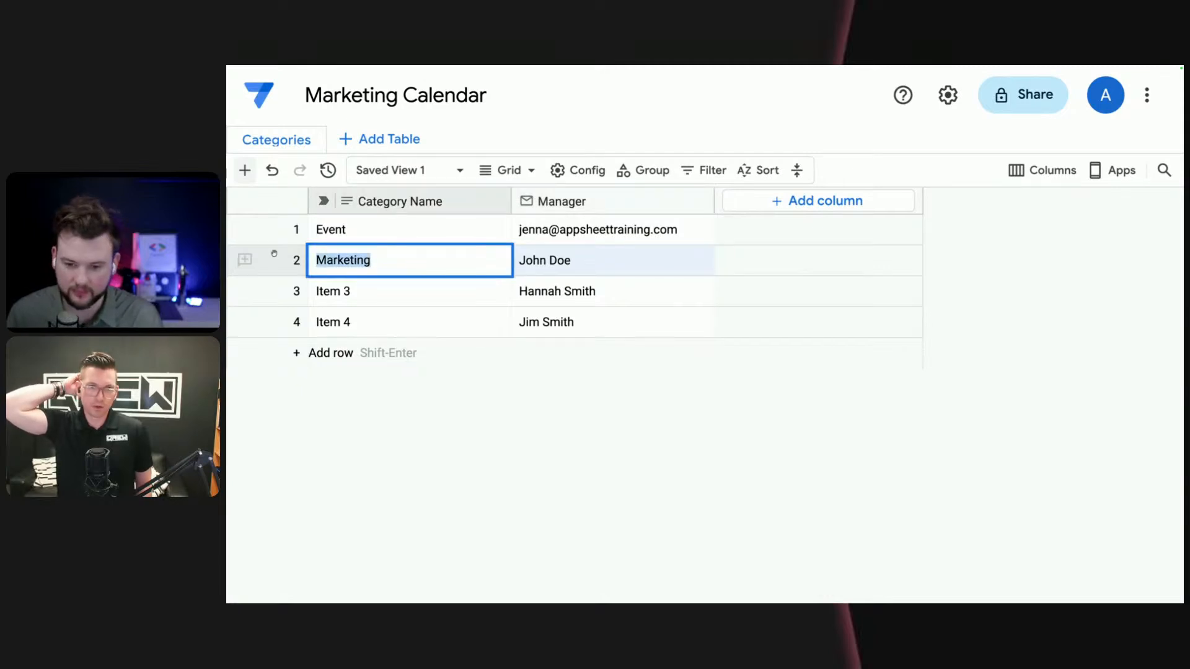
type("Email")
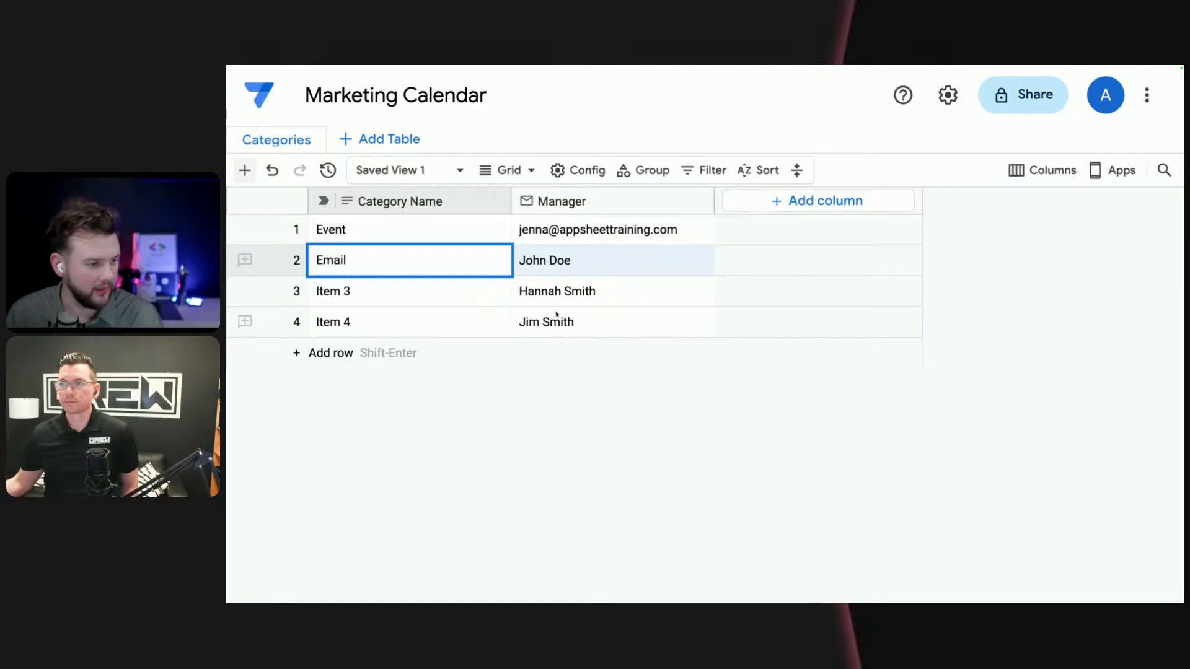
- Copy the Event category's manager email into the Manager cell of the Email category
left_click(580, 267)
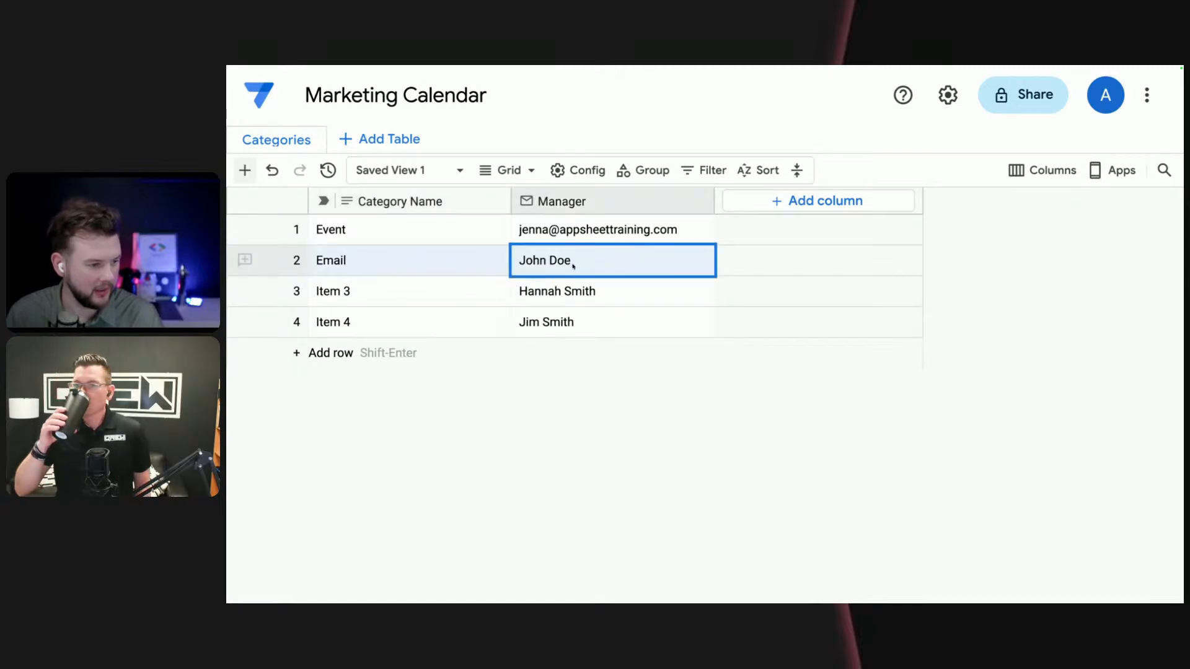
key("Return")
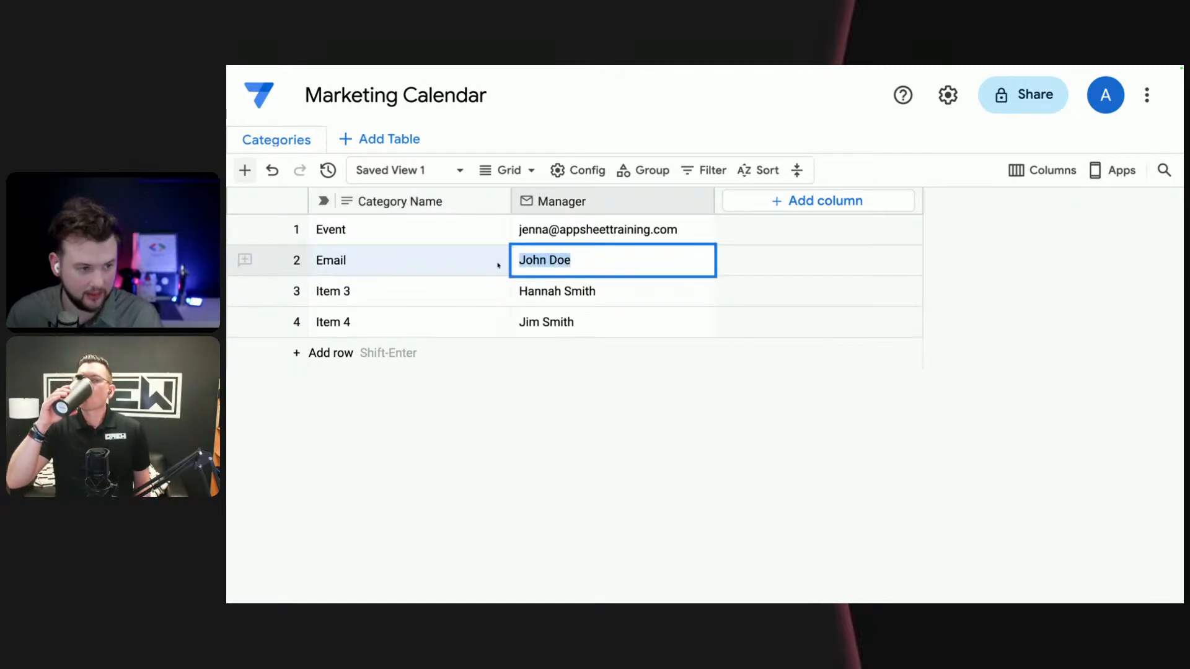
left_click(585, 230)
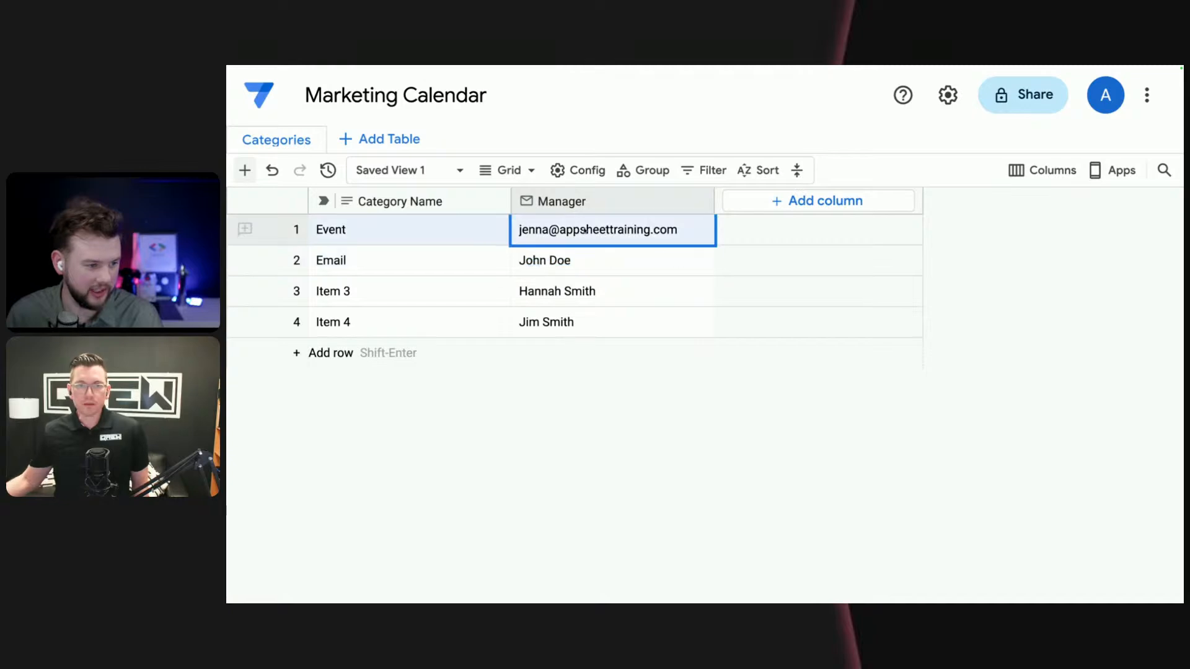
left_click(585, 263)
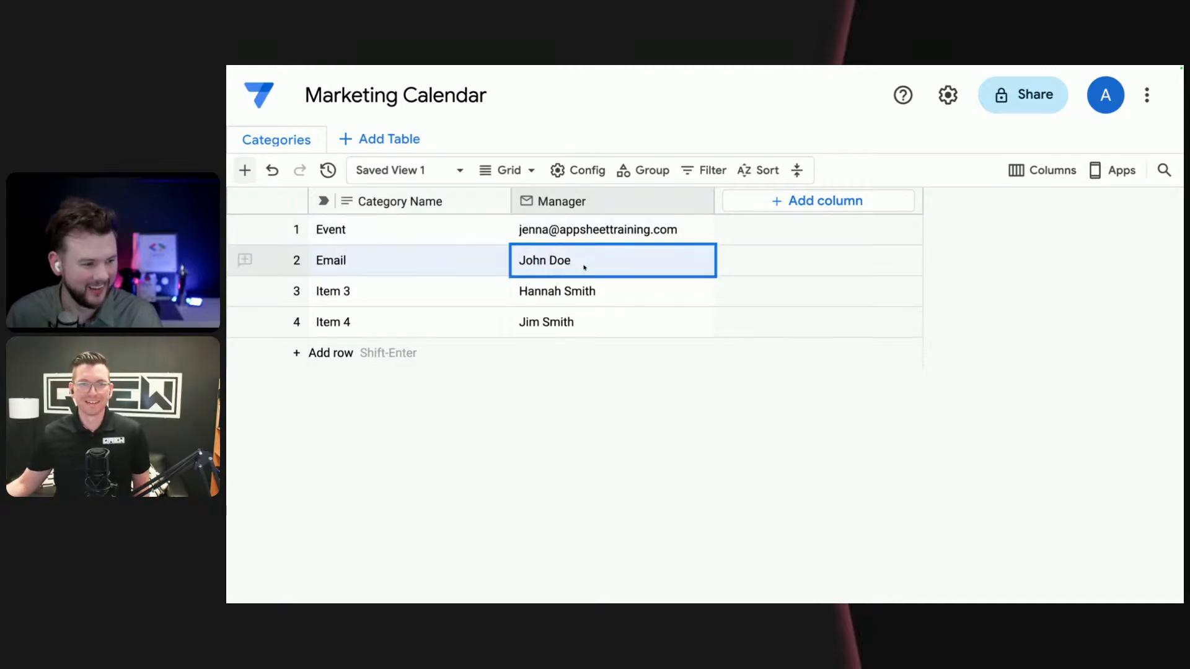
key("super+v")
left_click(588, 290)
left_click(614, 231)
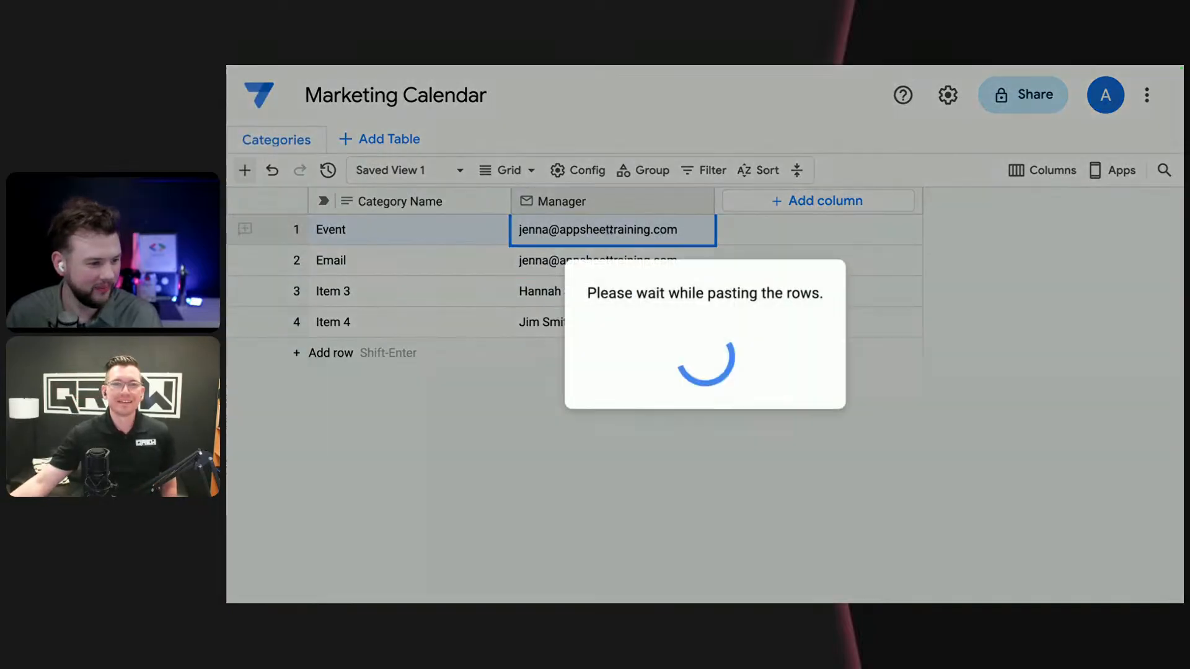
left_click(608, 303)
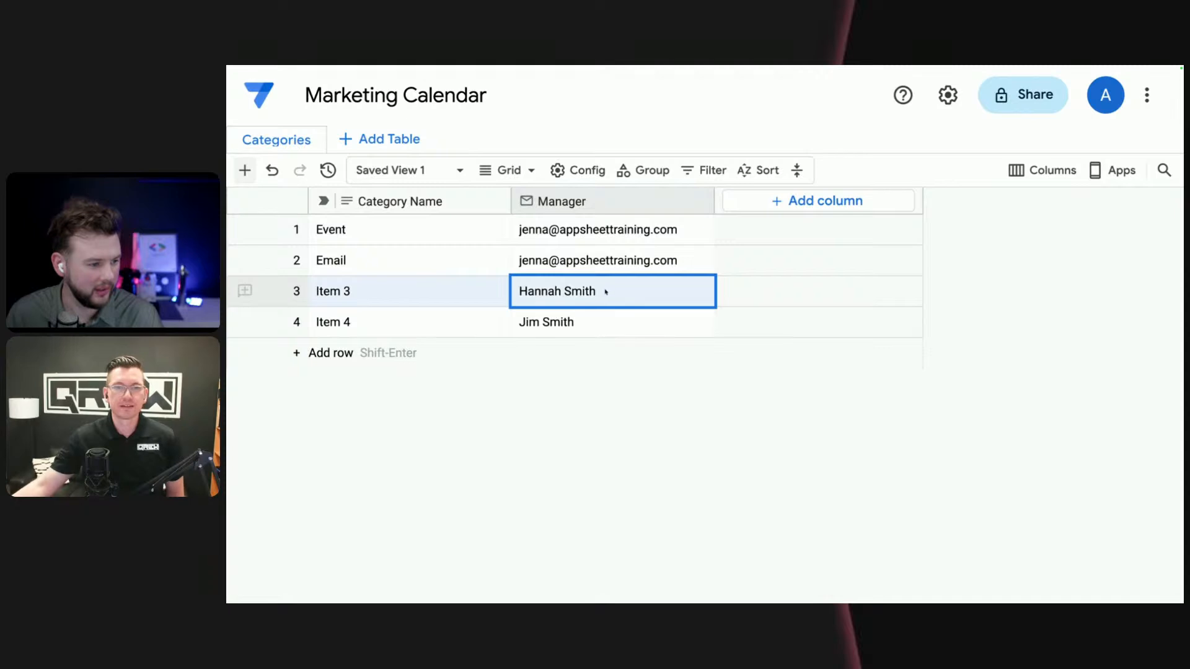
- Set the category name in the third row to "Social"
left_click(406, 302)
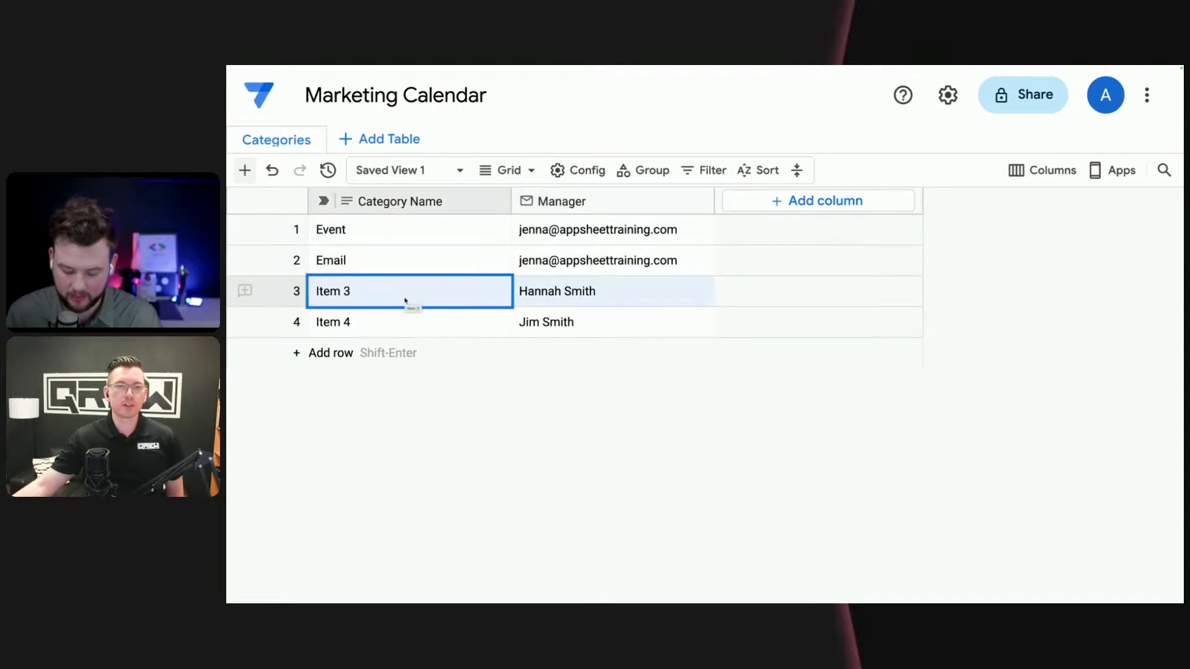
type("Ge")
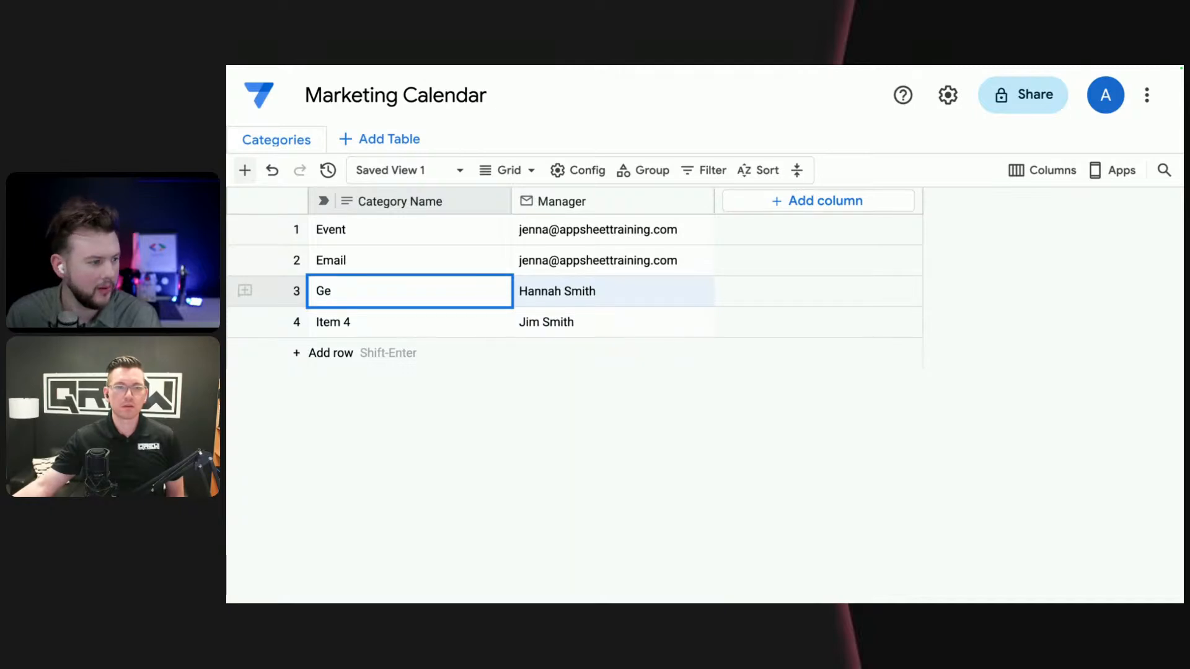
key("BackSpace")
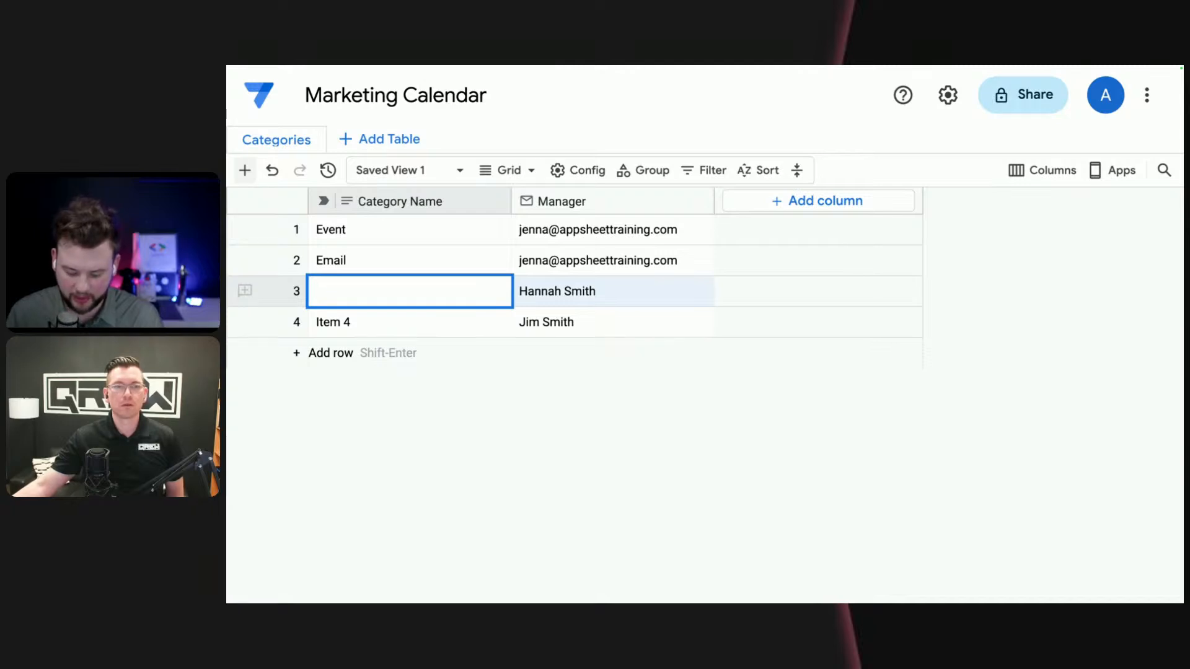
type("Social")
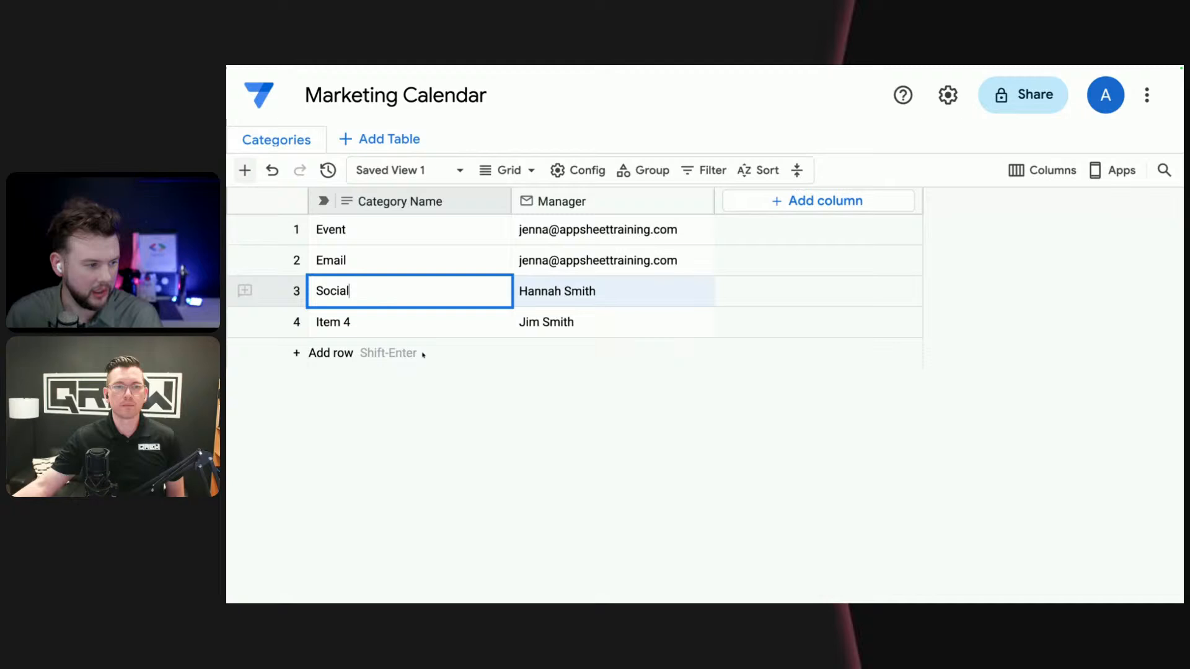
key("Return")
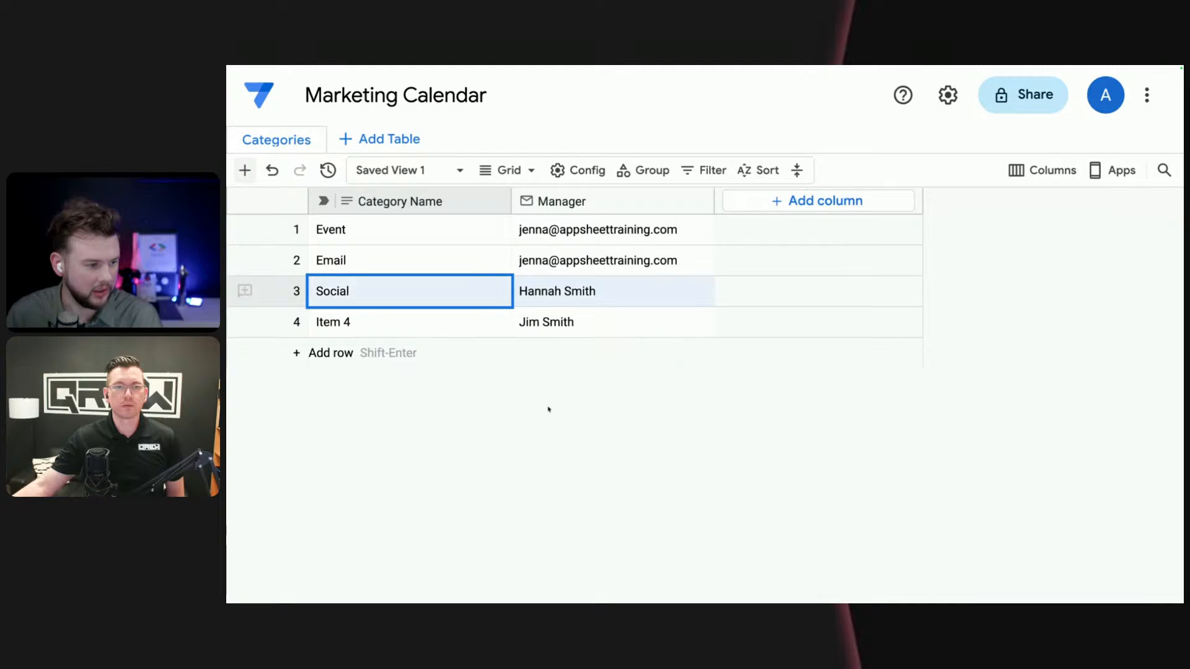
- Replace the Manager value of the Social category with the QREW Apps account's email address
left_click(579, 290)
left_click(578, 290)
key("ctrl+a")
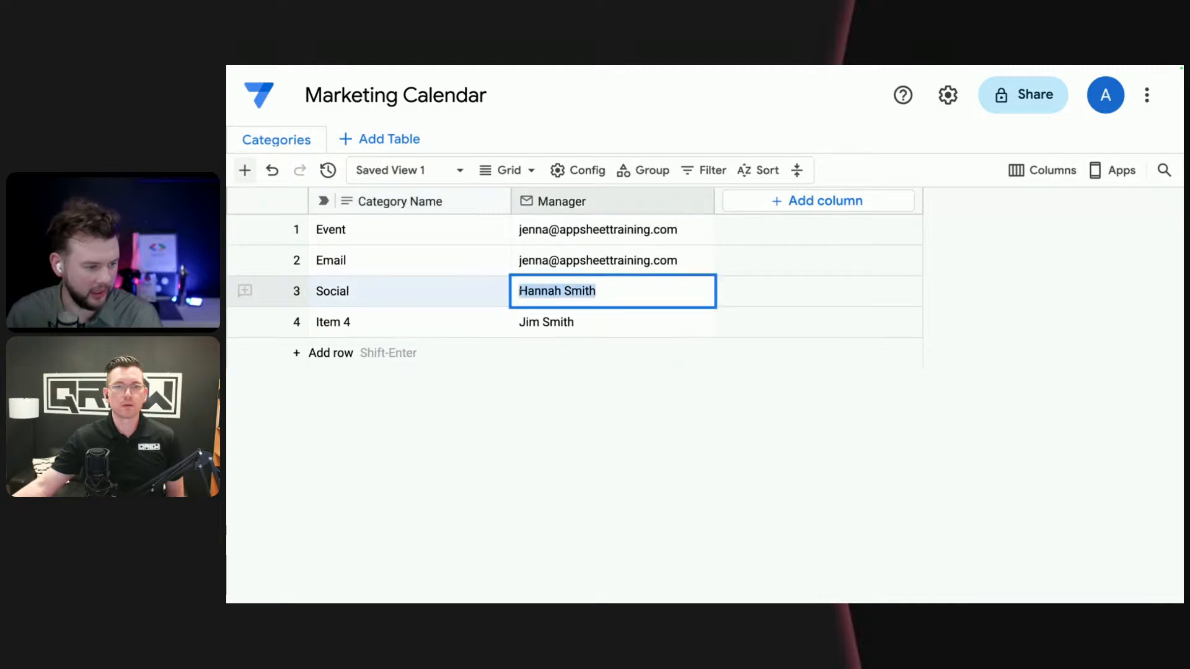
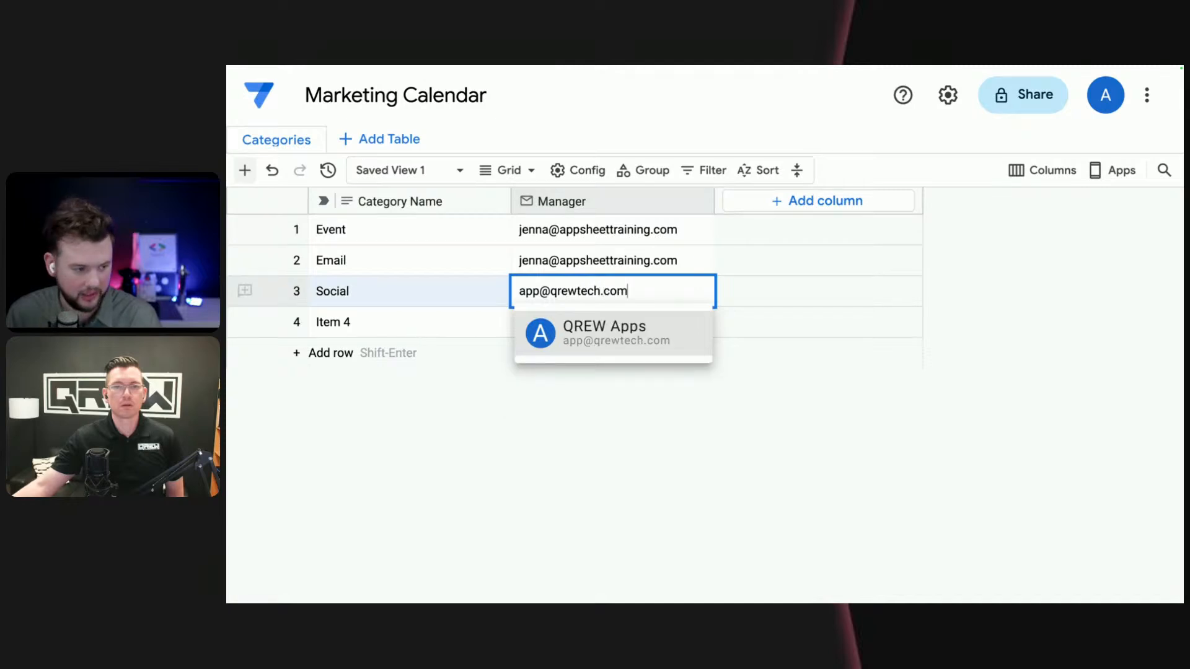
left_click(639, 346)
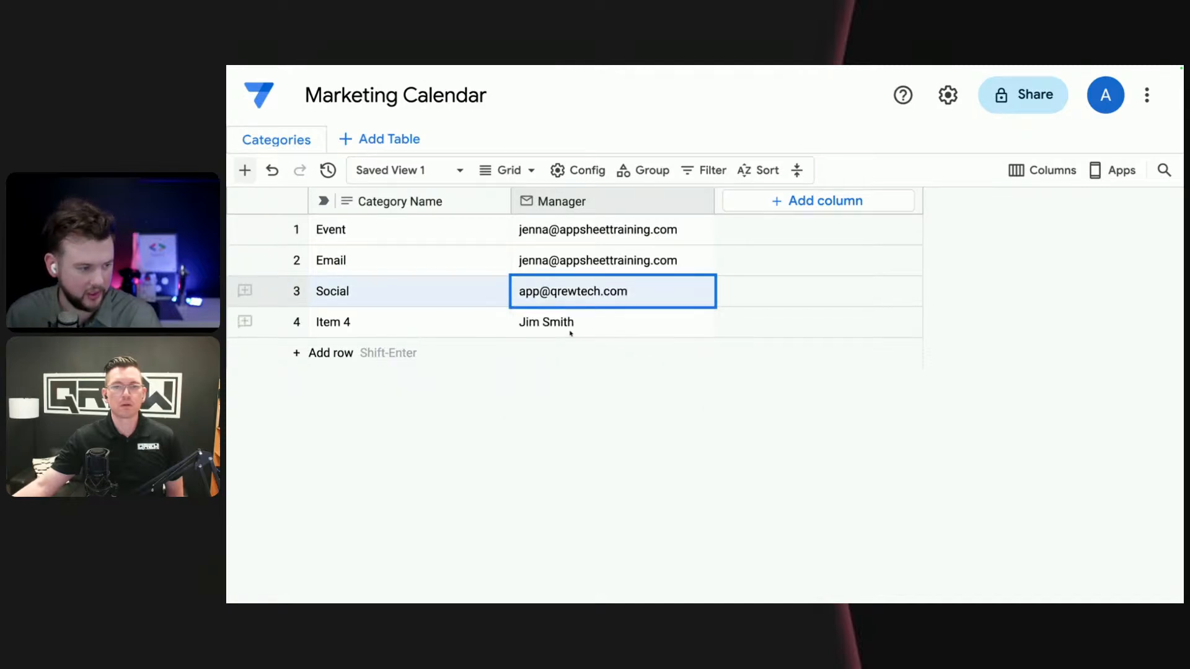
- Try to replace the fourth row's Manager value with a suggested contact's email address
left_click(409, 336)
left_click(380, 329)
left_click_drag(380, 329, 310, 322)
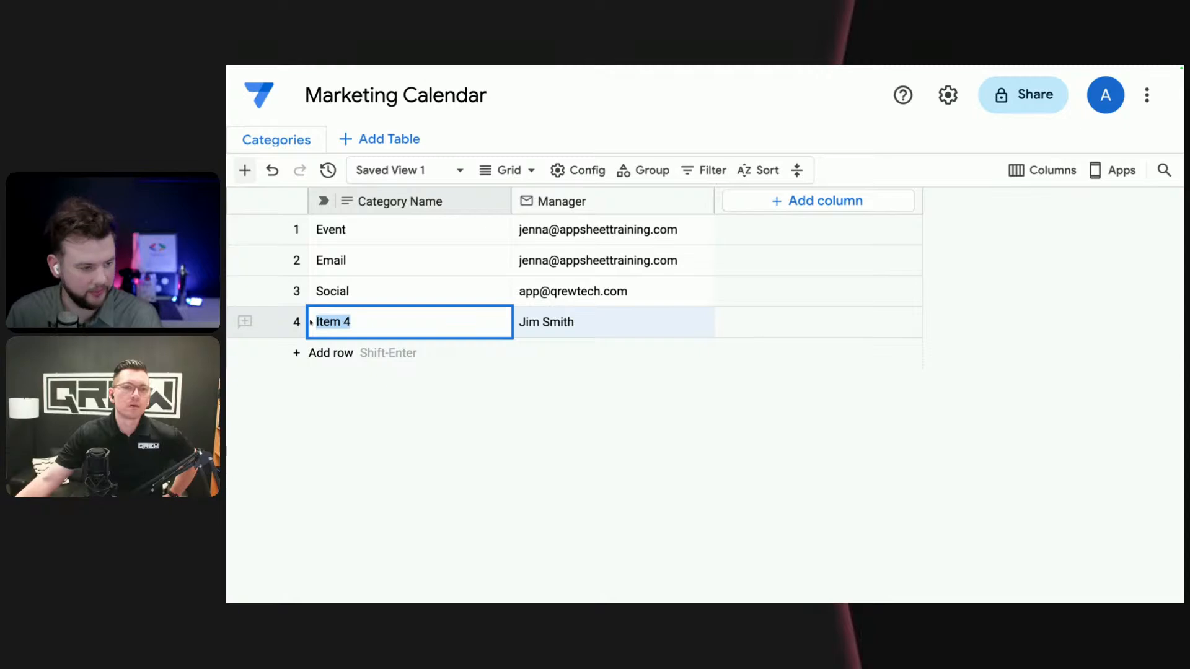
left_click(557, 326)
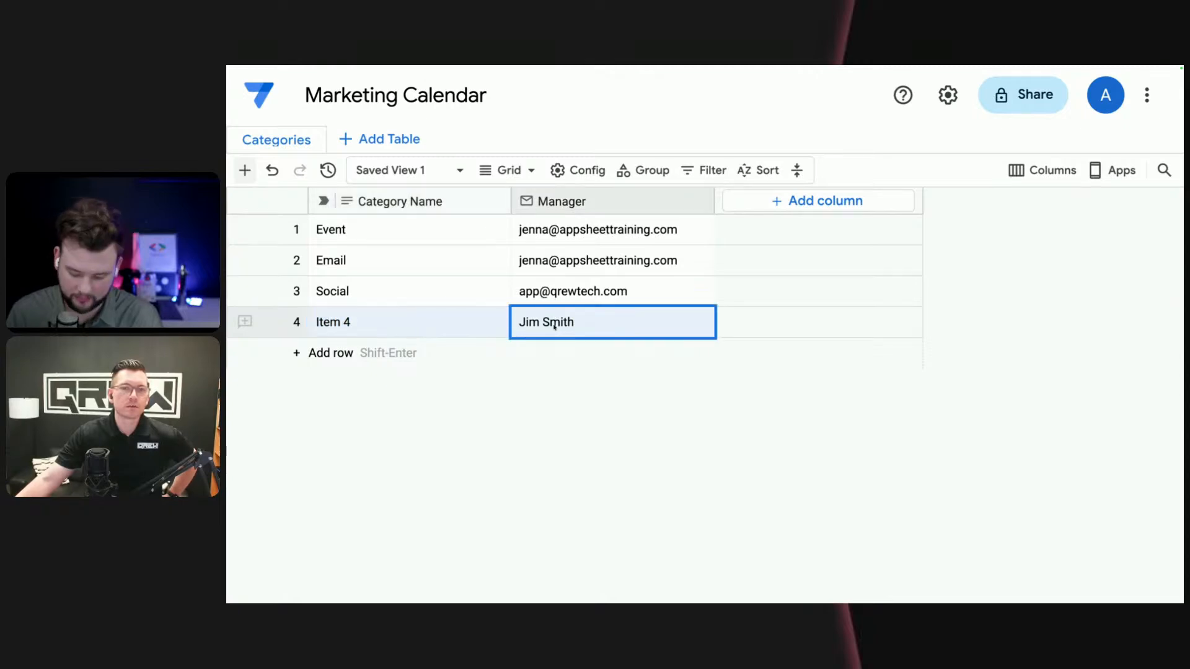
type("austin")
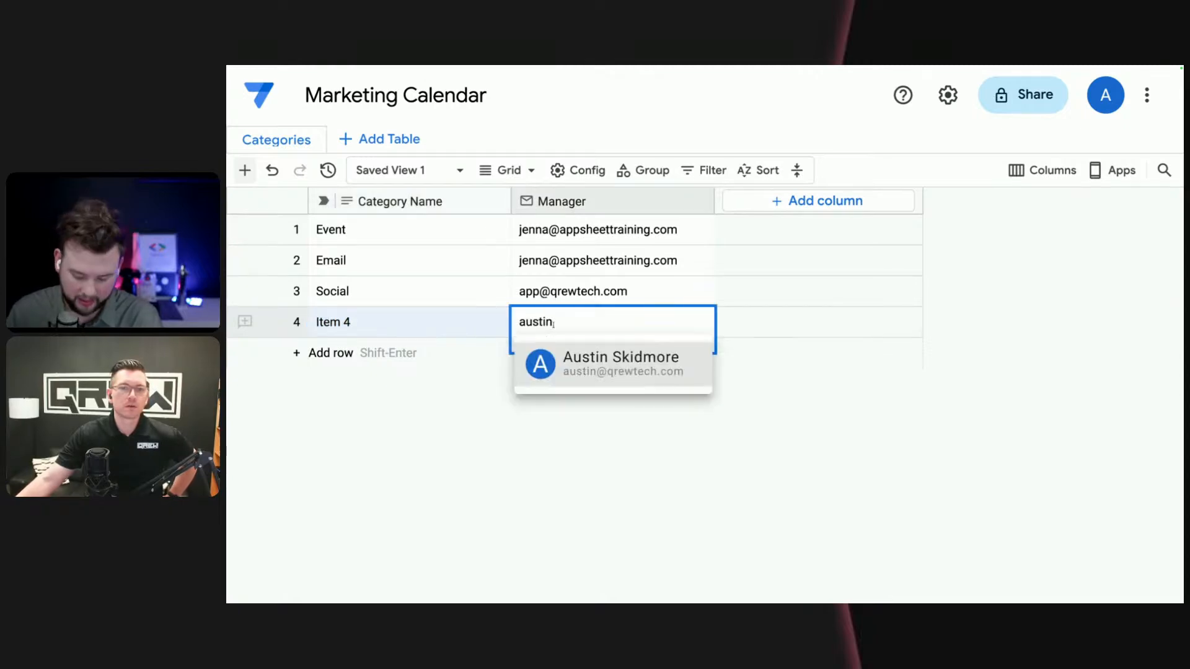
left_click(602, 347)
- Set the category name in the fourth row to "YouTube", with a capital T
left_click(380, 332)
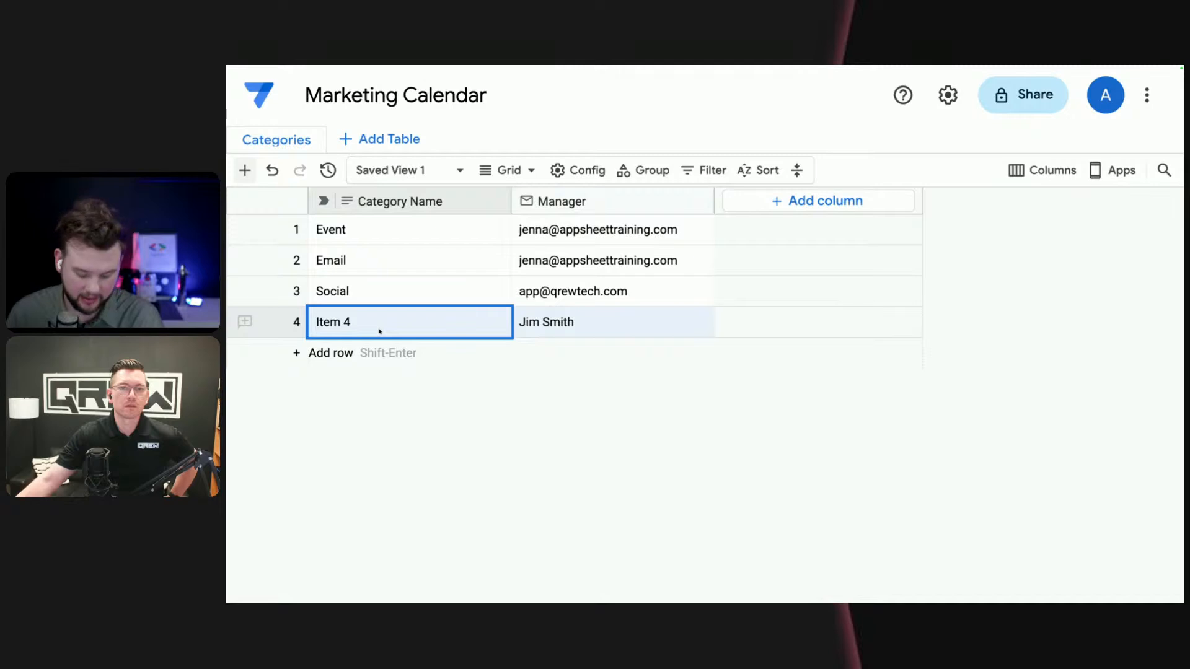
type("Youtube")
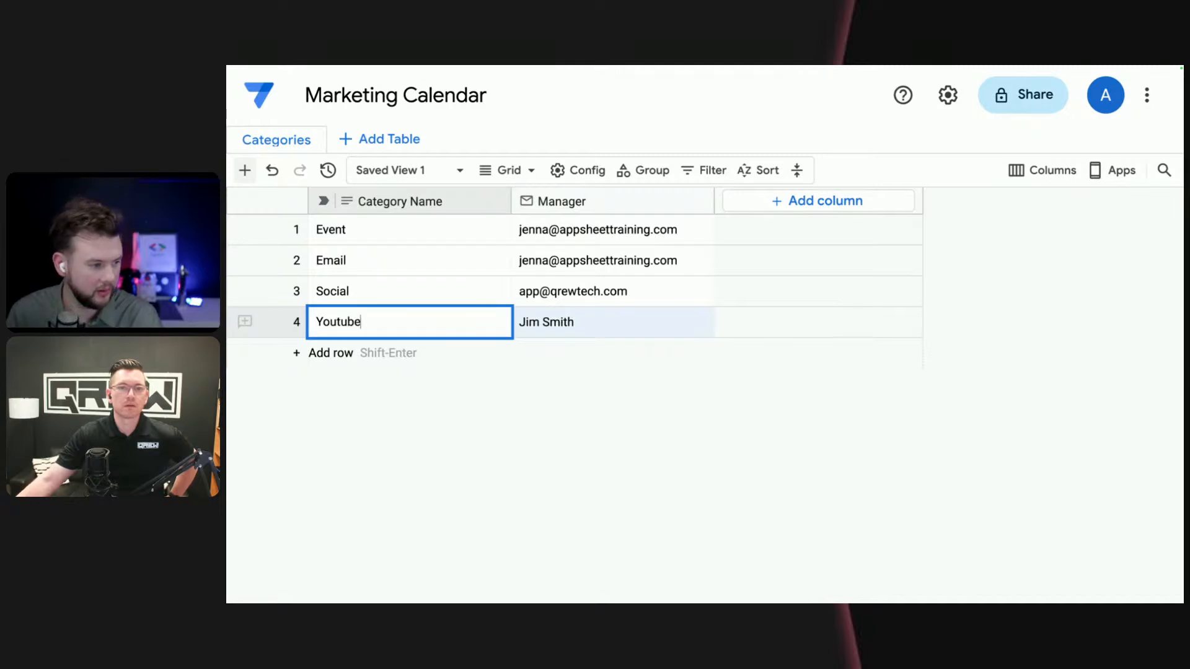
key("Return")
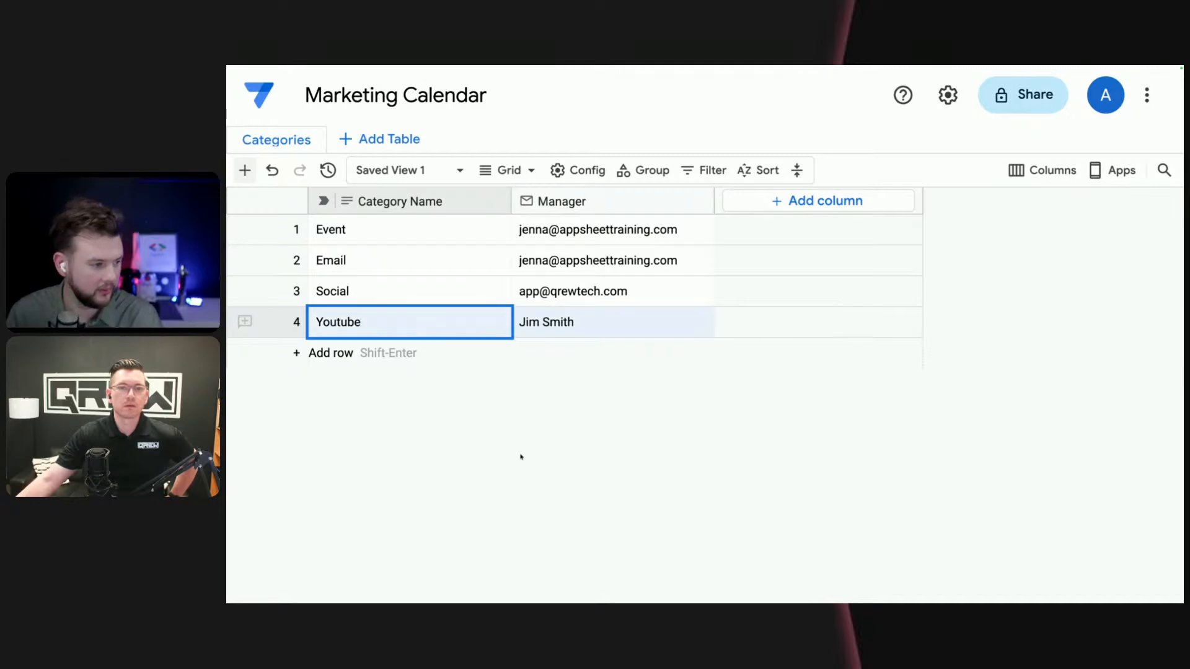
left_click(339, 322)
key("BackSpace")
type("T")
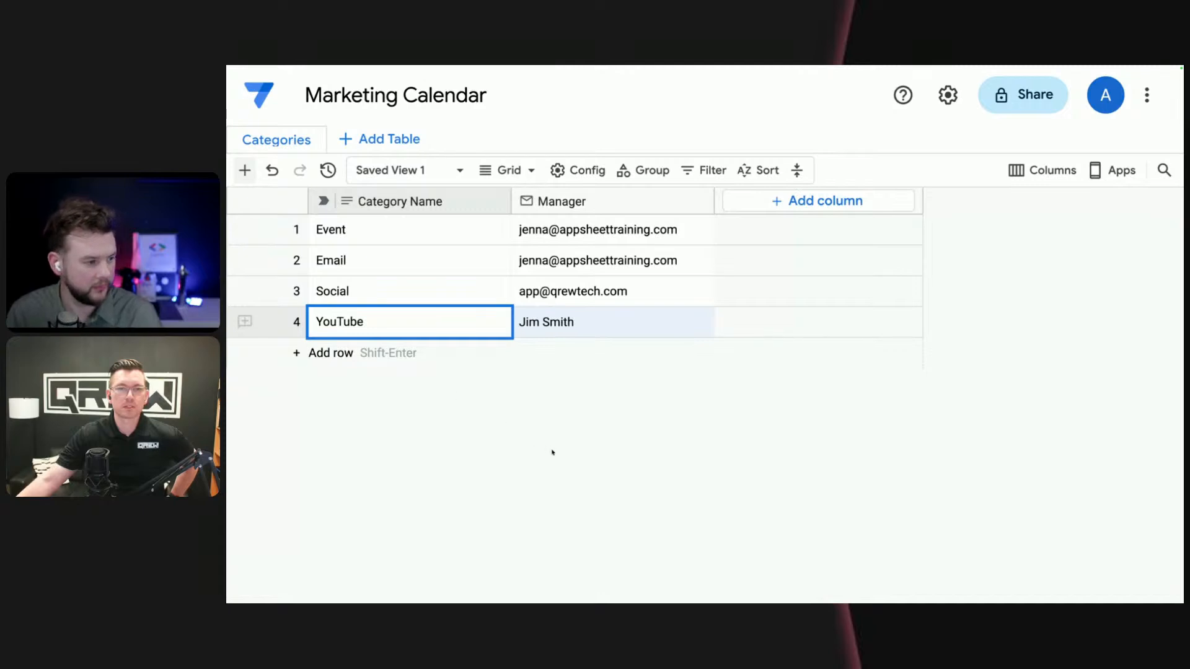
key("Return")
- Replace the Manager value of the YouTube category with the suggested contact's email address
double_click(590, 330)
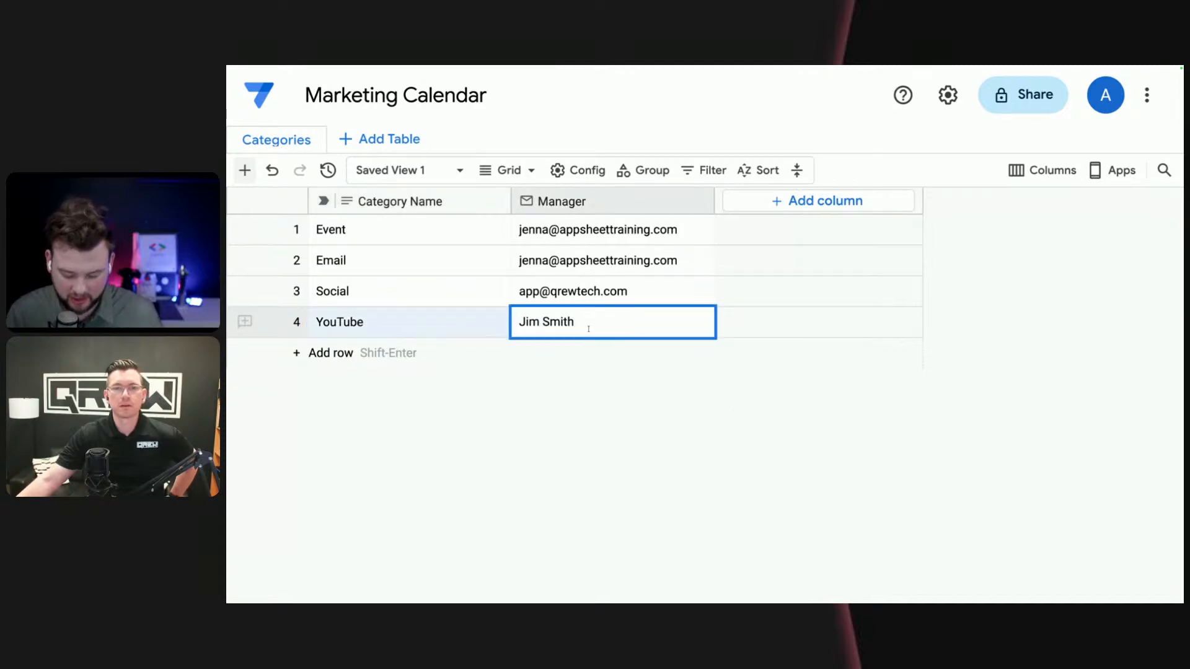
type("austin")
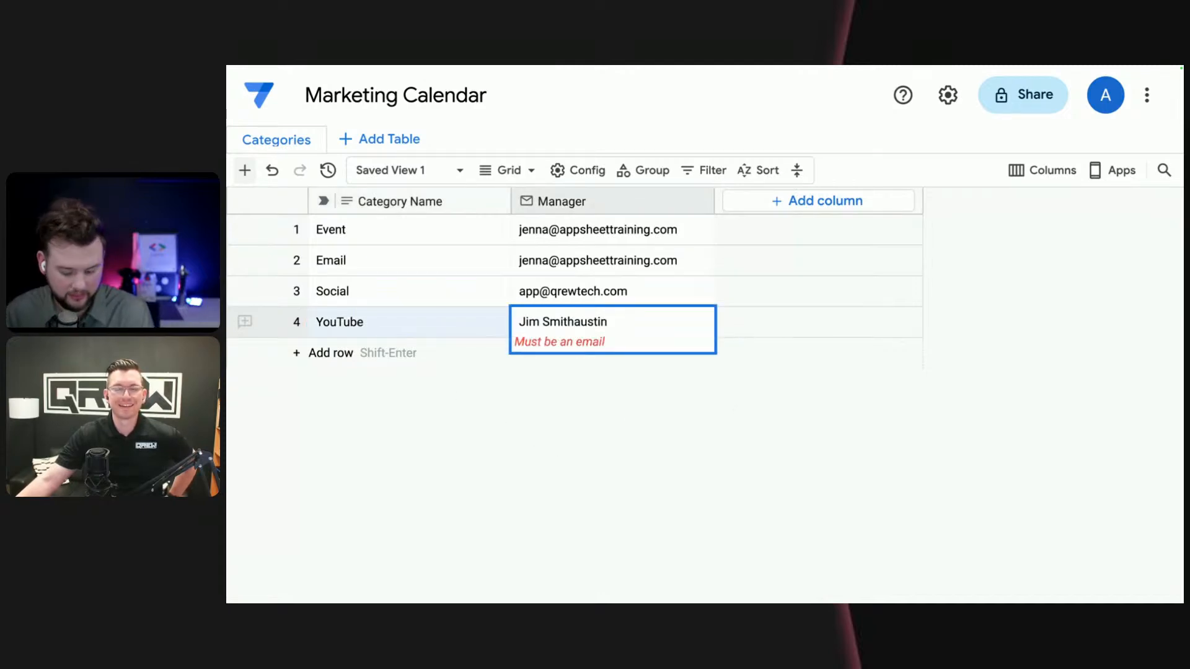
key("ctrl+a")
type("austin")
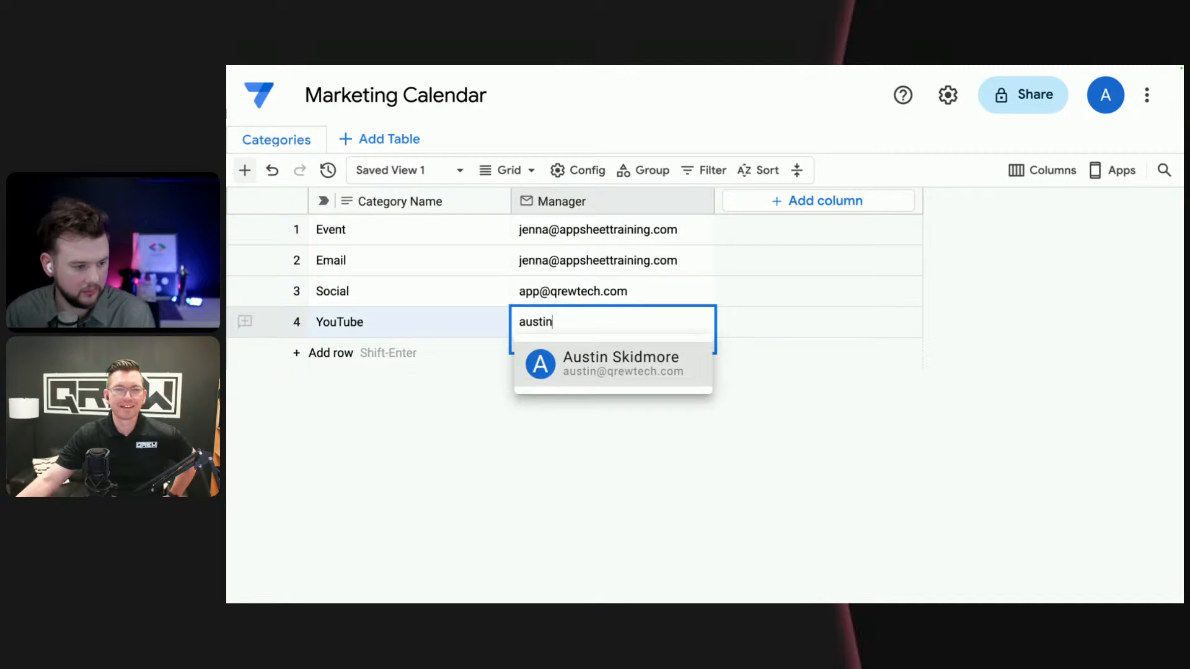
key("Return")
left_click(643, 373)
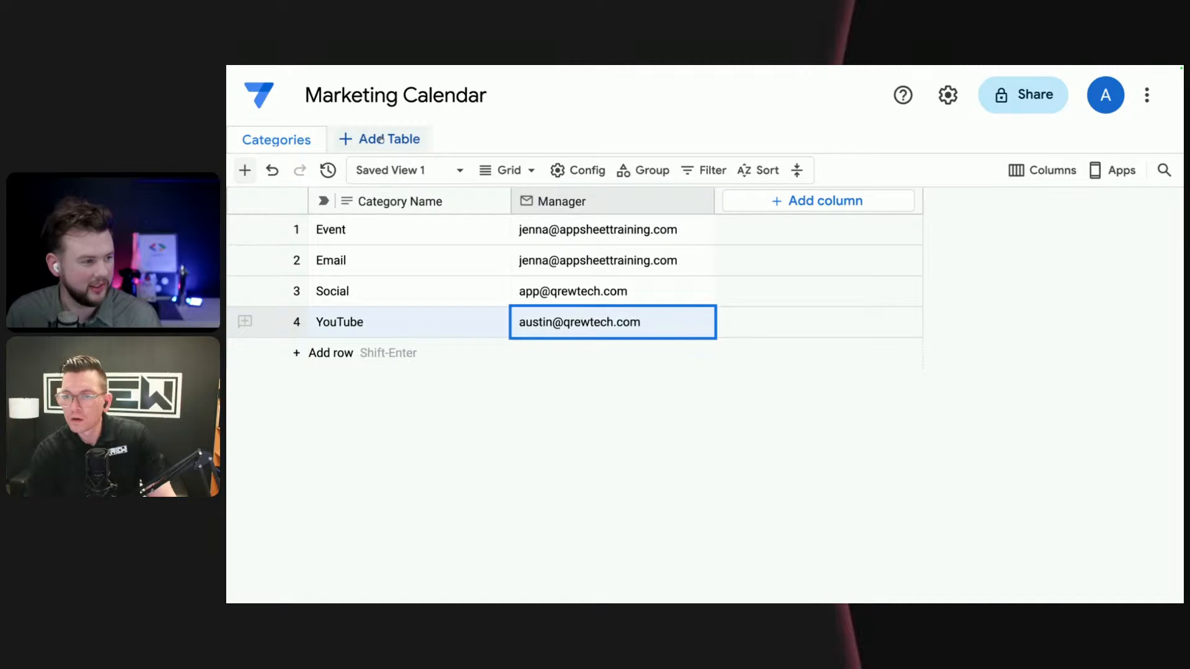
- Create a new table in the Marketing Calendar database and name it "Campaigns"
left_click(381, 140)
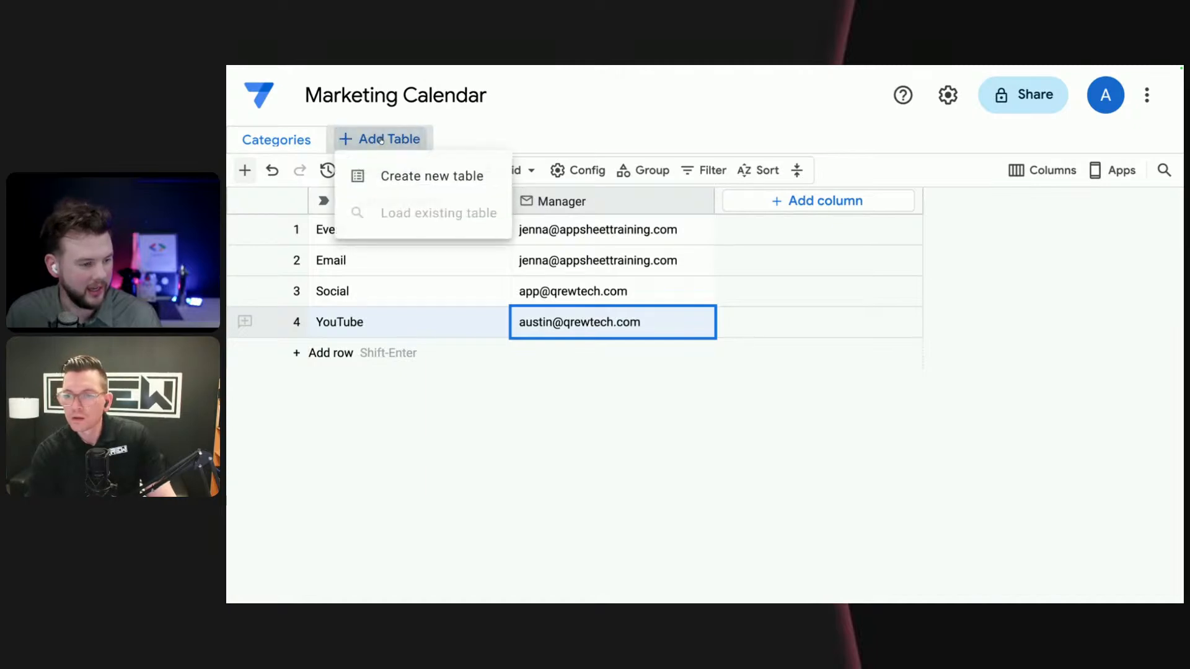
left_click(417, 178)
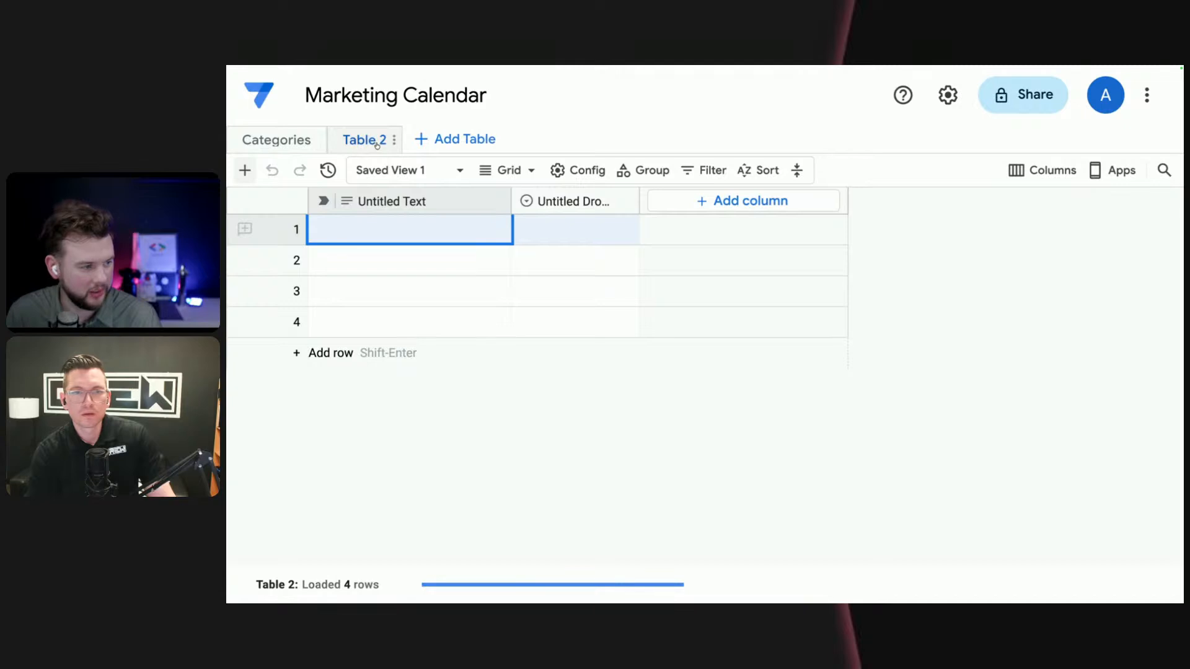
left_click(376, 145)
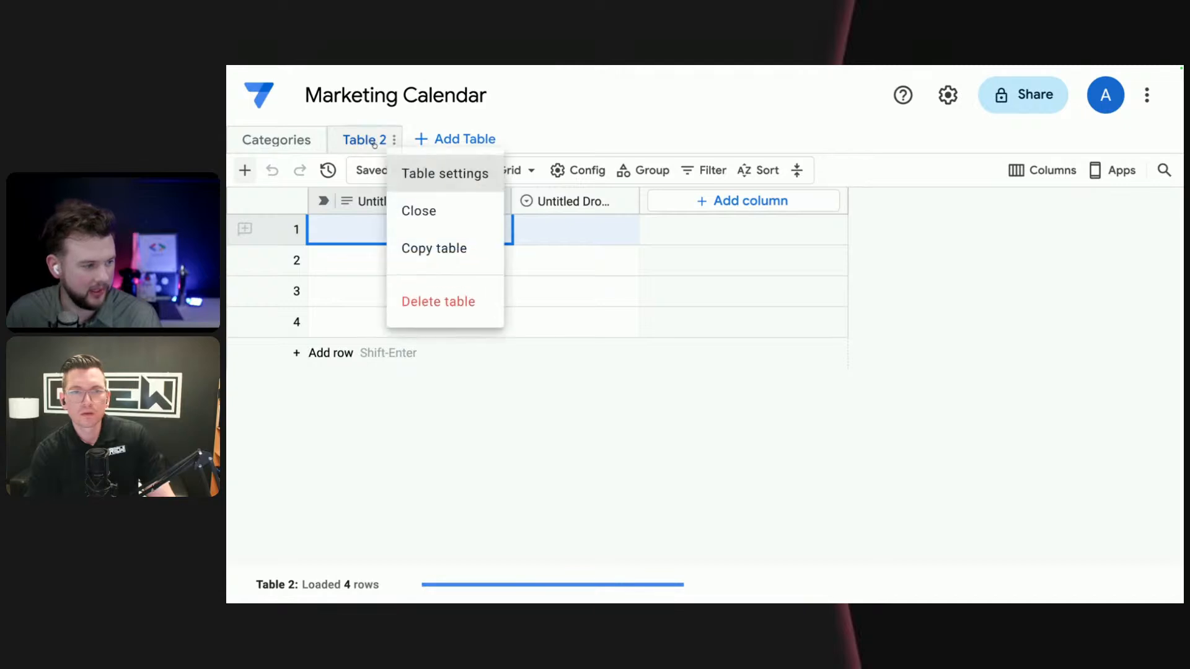
left_click(439, 174)
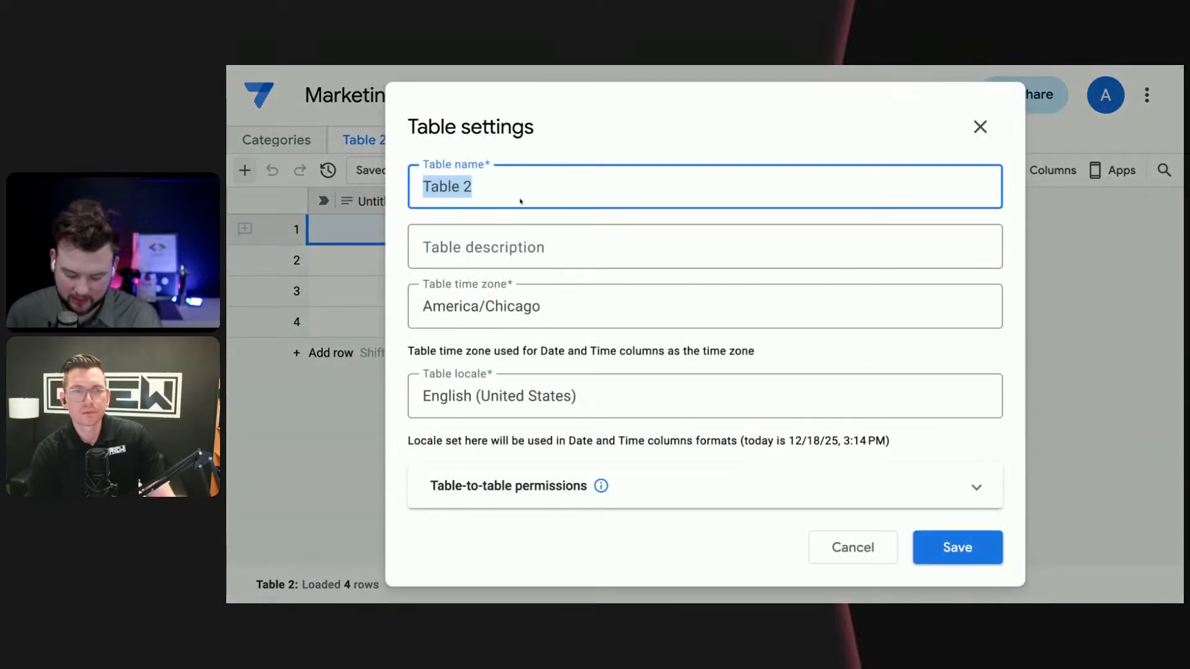
type("Cm")
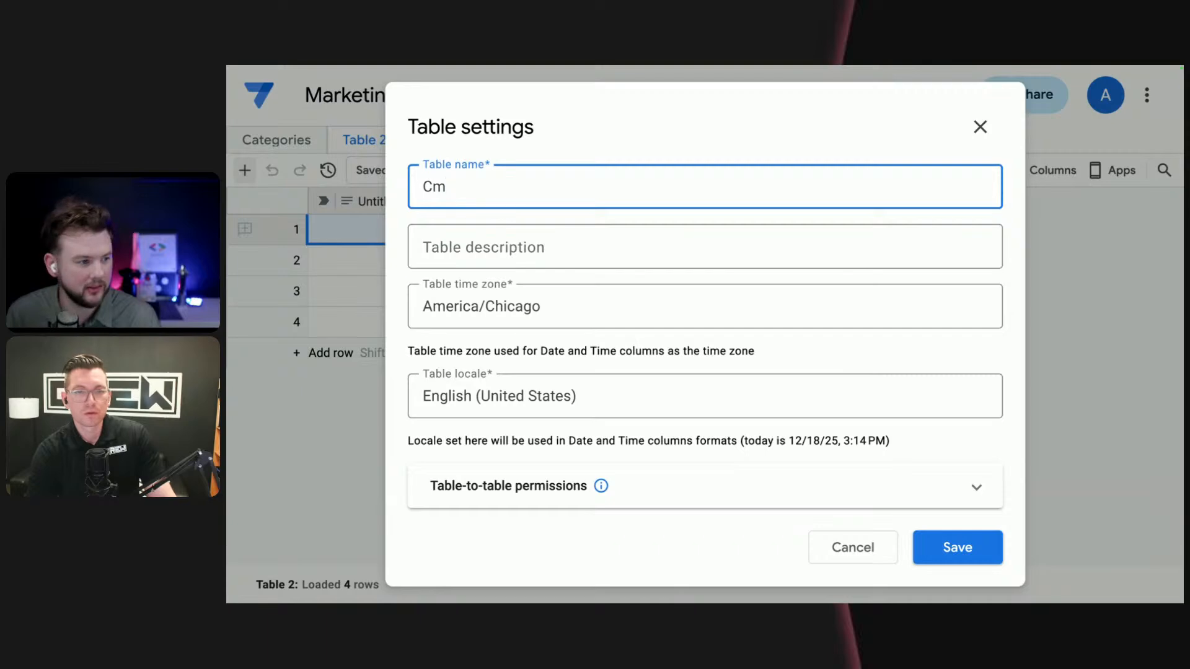
key("BackSpace")
type("ampaign")
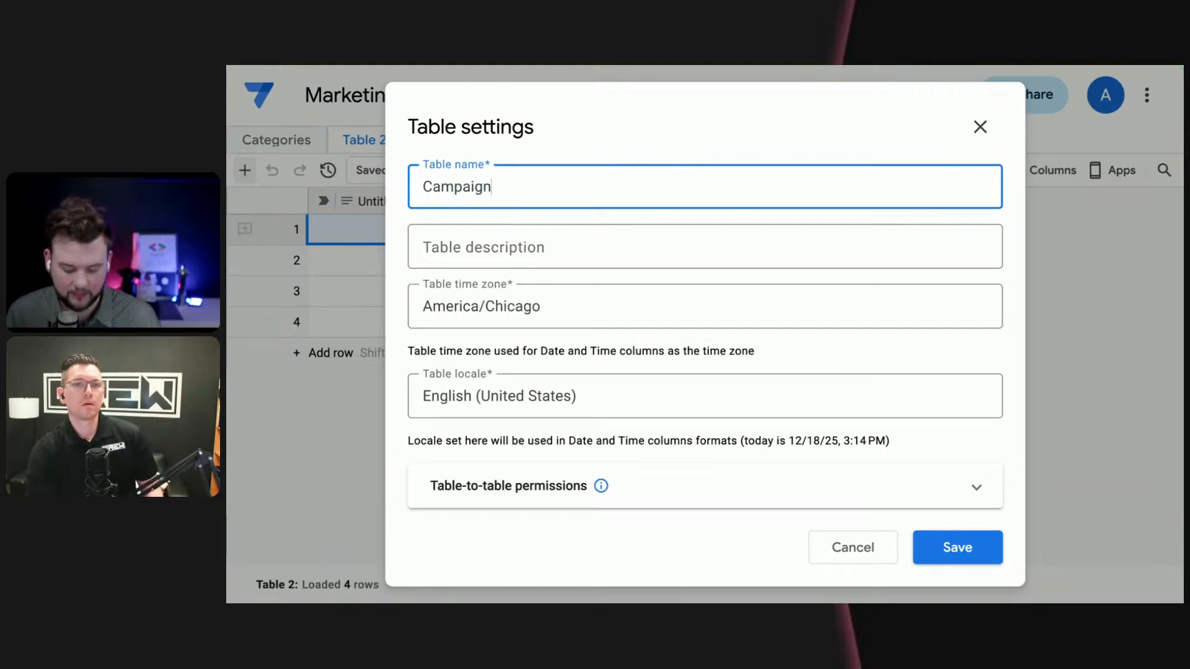
type("es")
key("BackSpace")
key("BackSpace")
type("s")
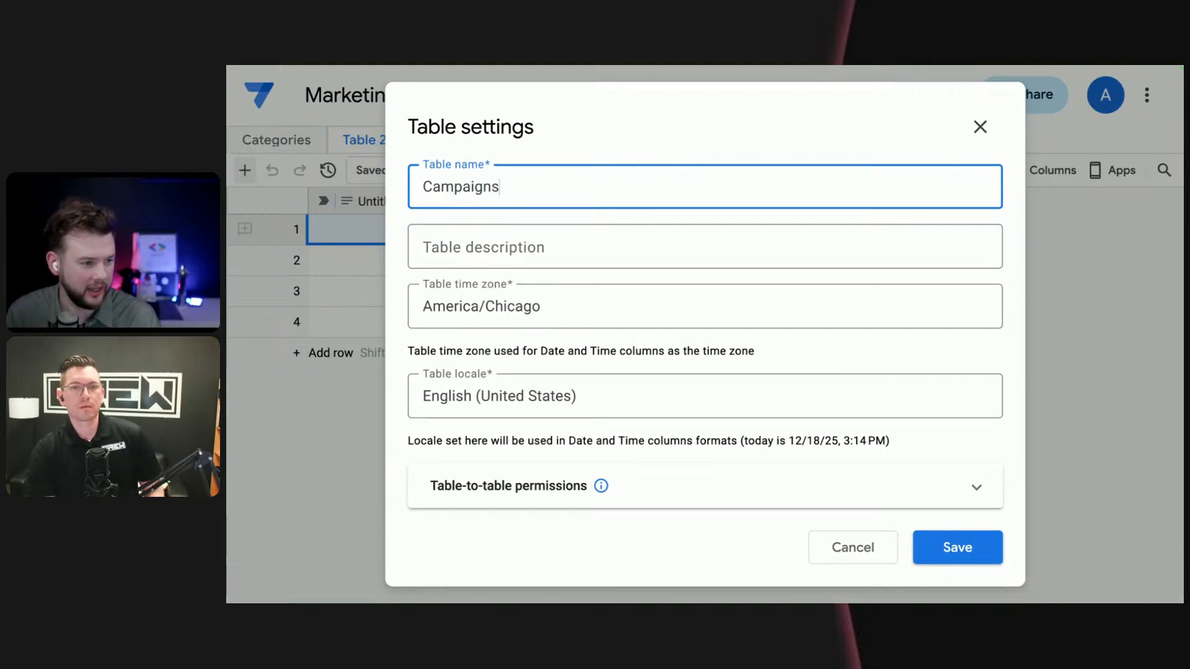
left_click(625, 226)
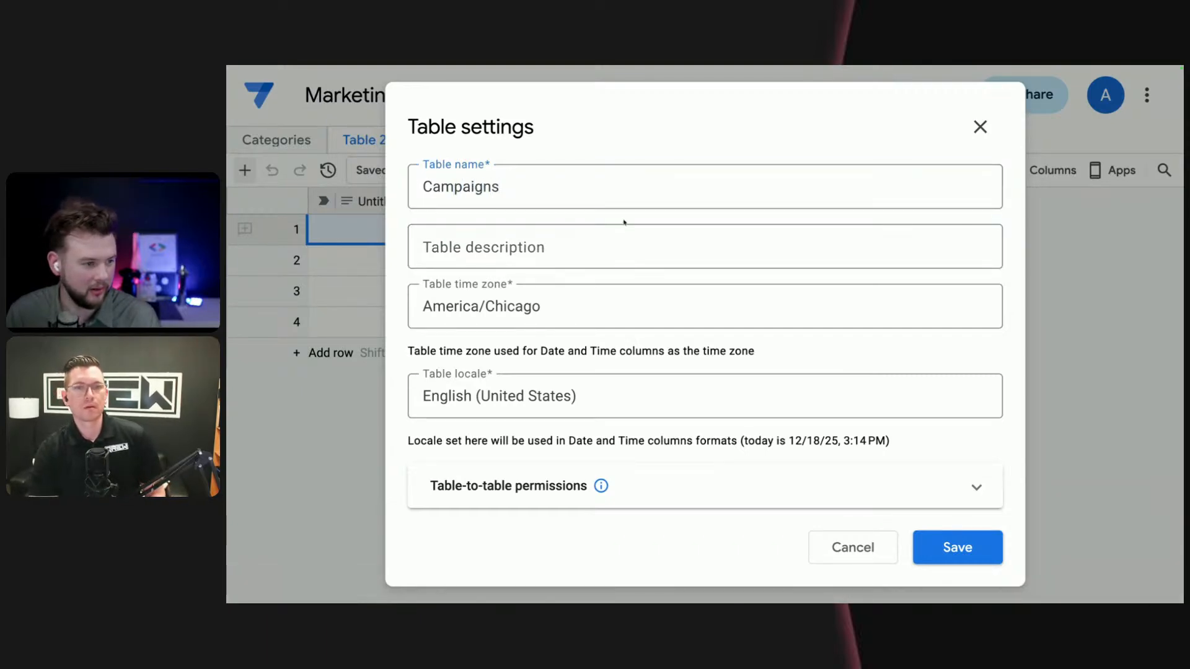
left_click(970, 549)
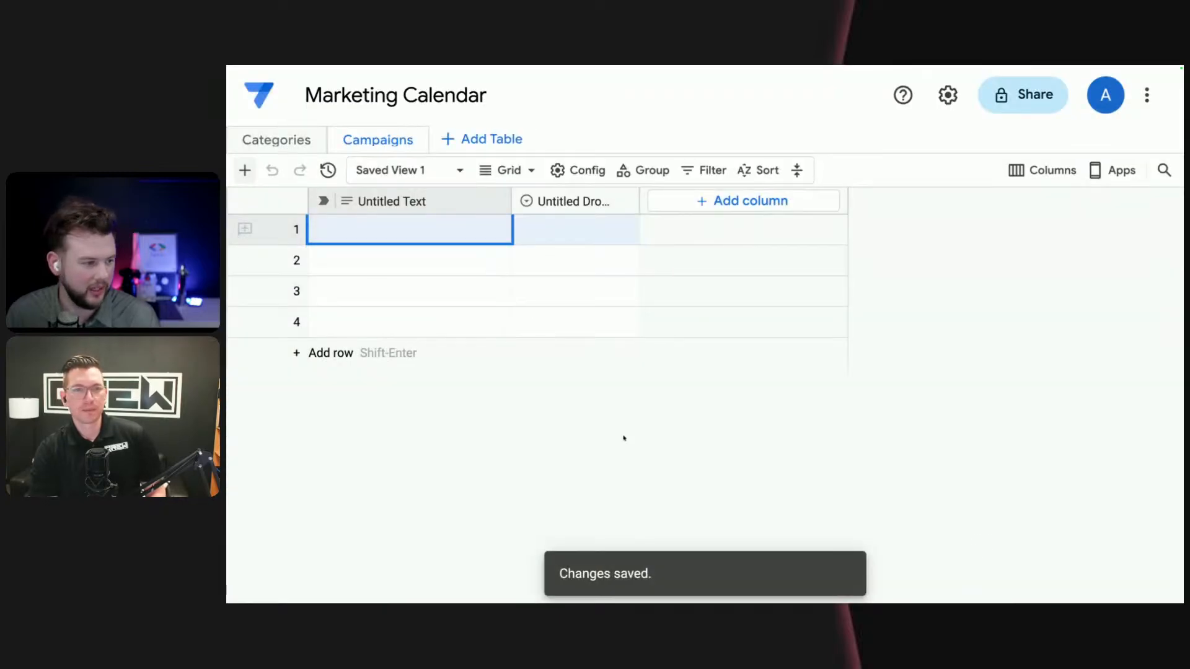
- Rename the first text column of the Campaigns table to "Title", keeping the Text type
left_click(495, 201)
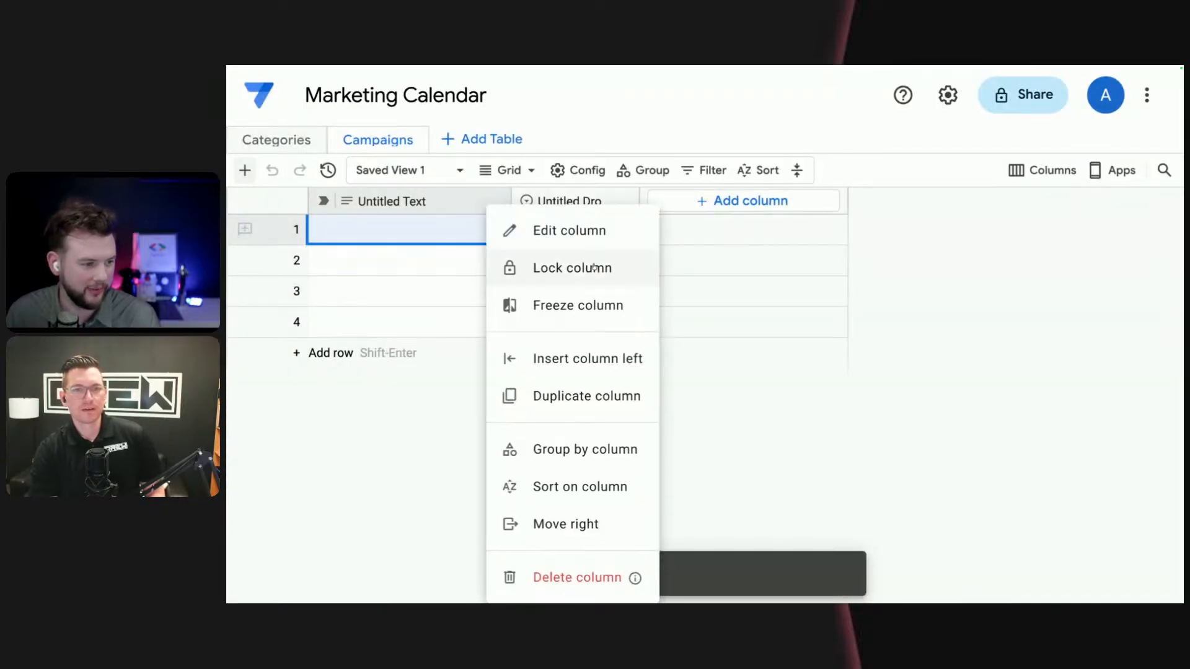
left_click(593, 239)
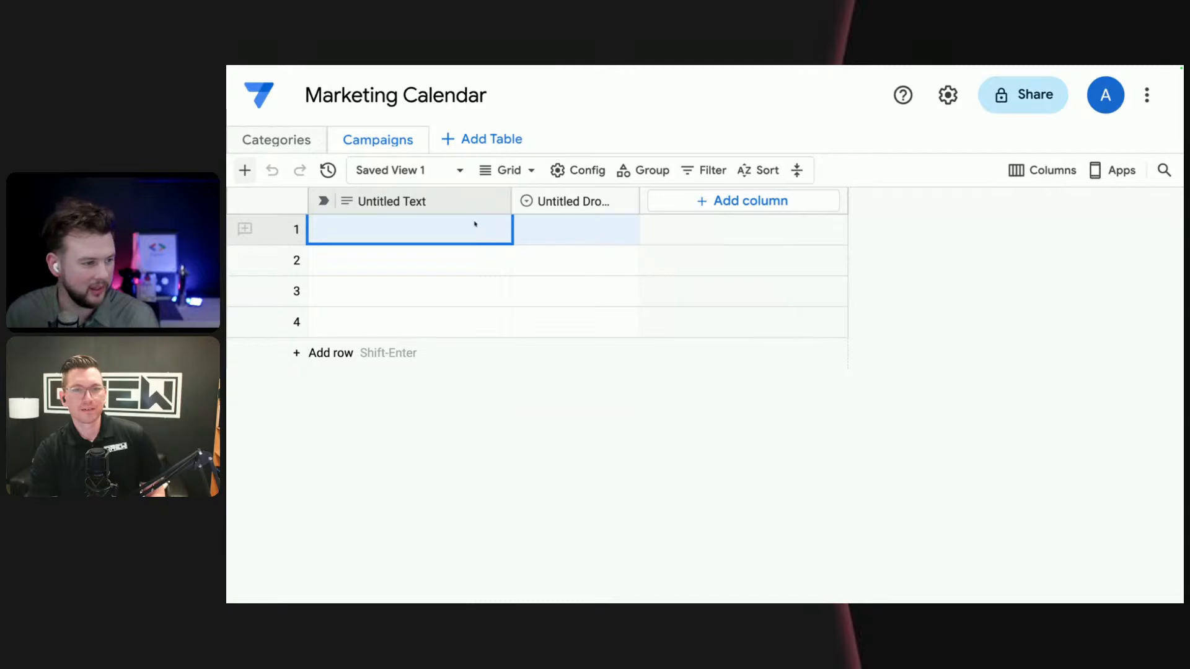
left_click(495, 201)
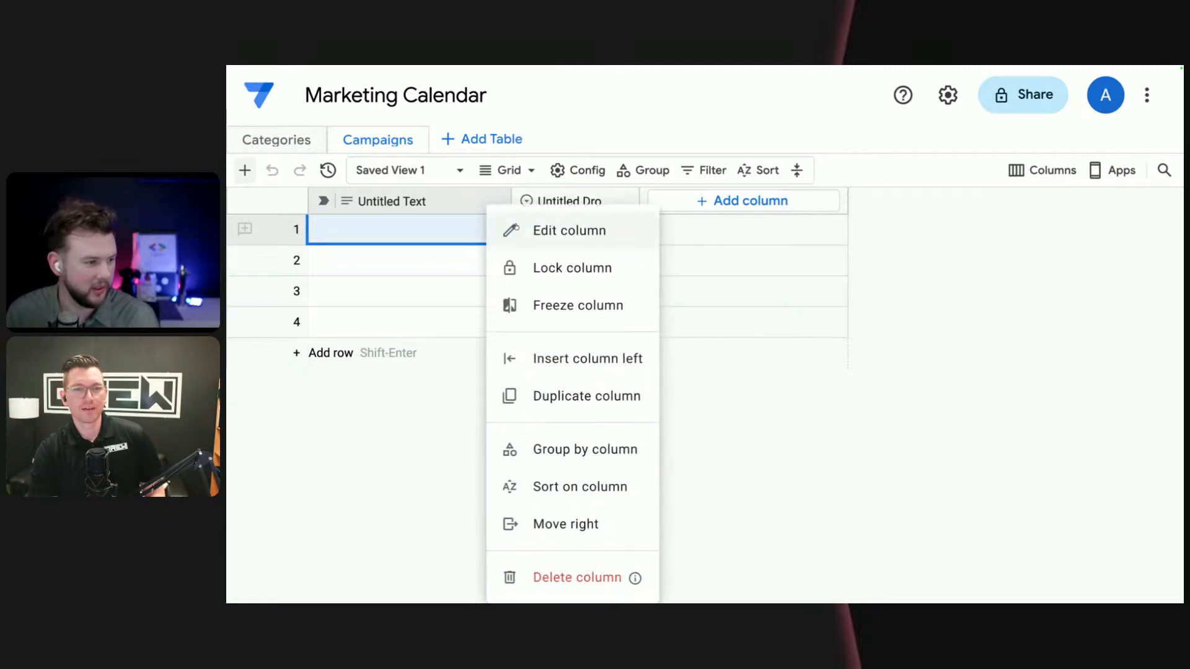
left_click(560, 243)
type("Title")
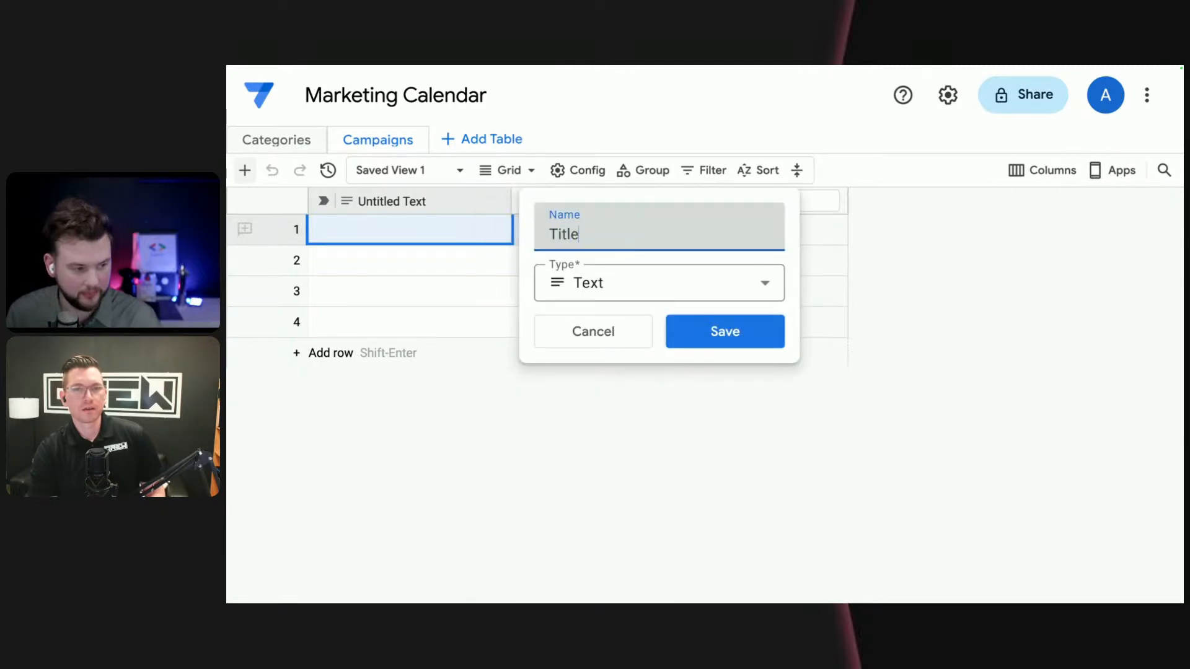
left_click(744, 338)
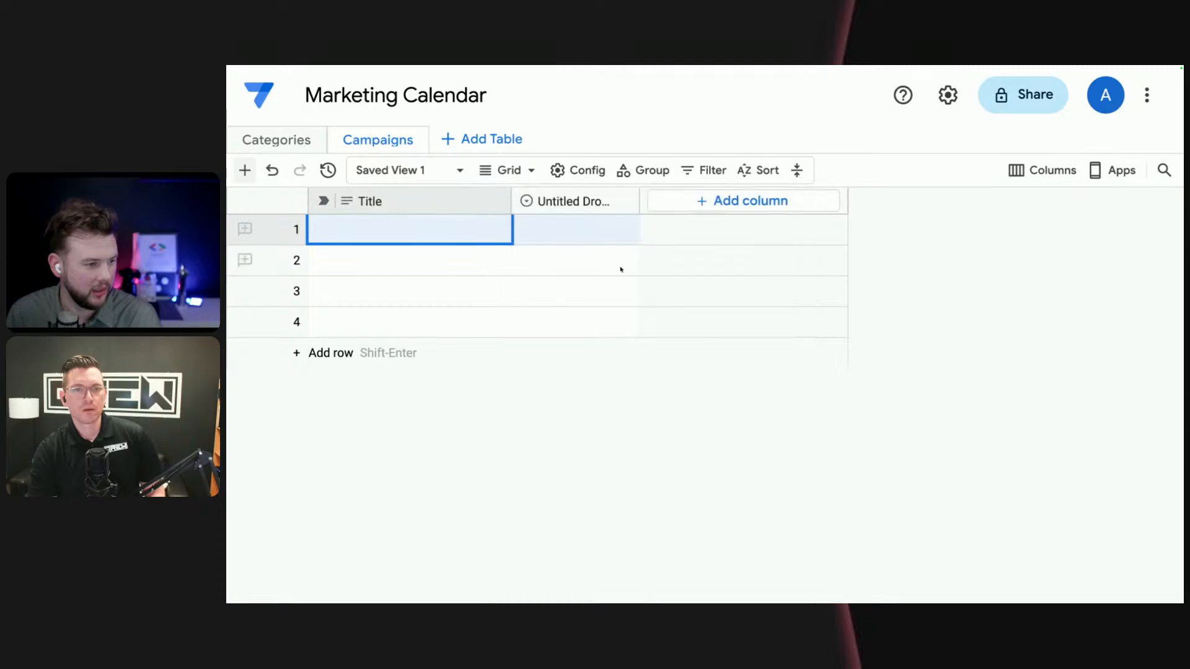
- Edit the untitled dropdown column of the Campaigns table and enter "Category" as its name
left_click(613, 205)
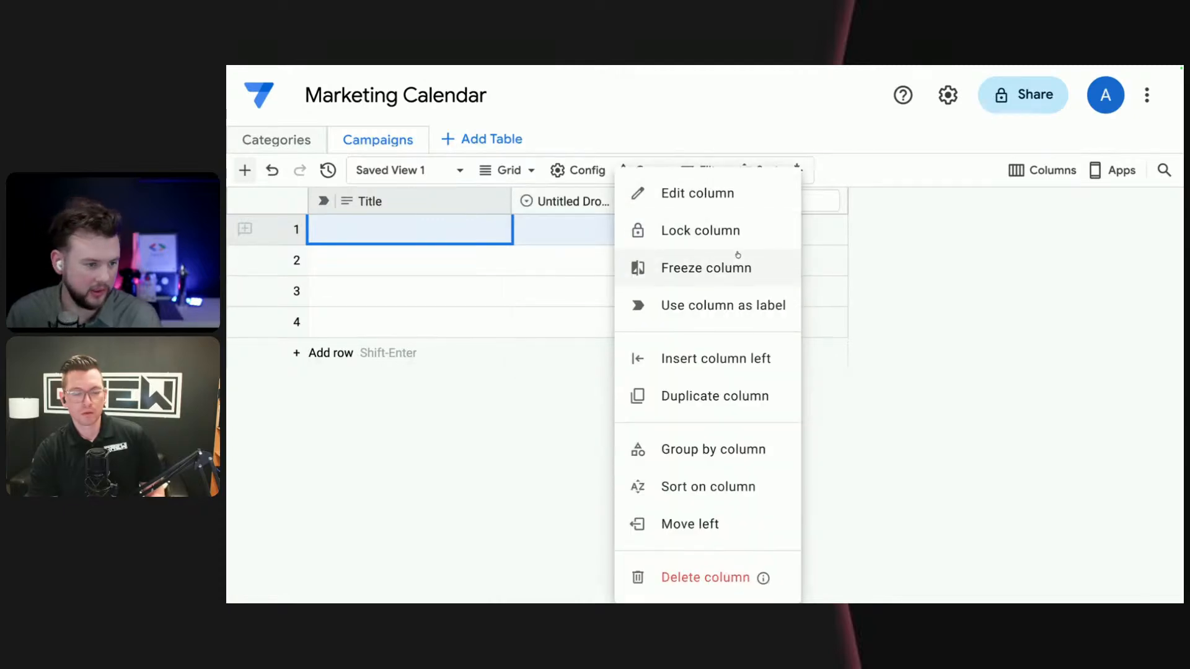
left_click(698, 193)
type("Catego")
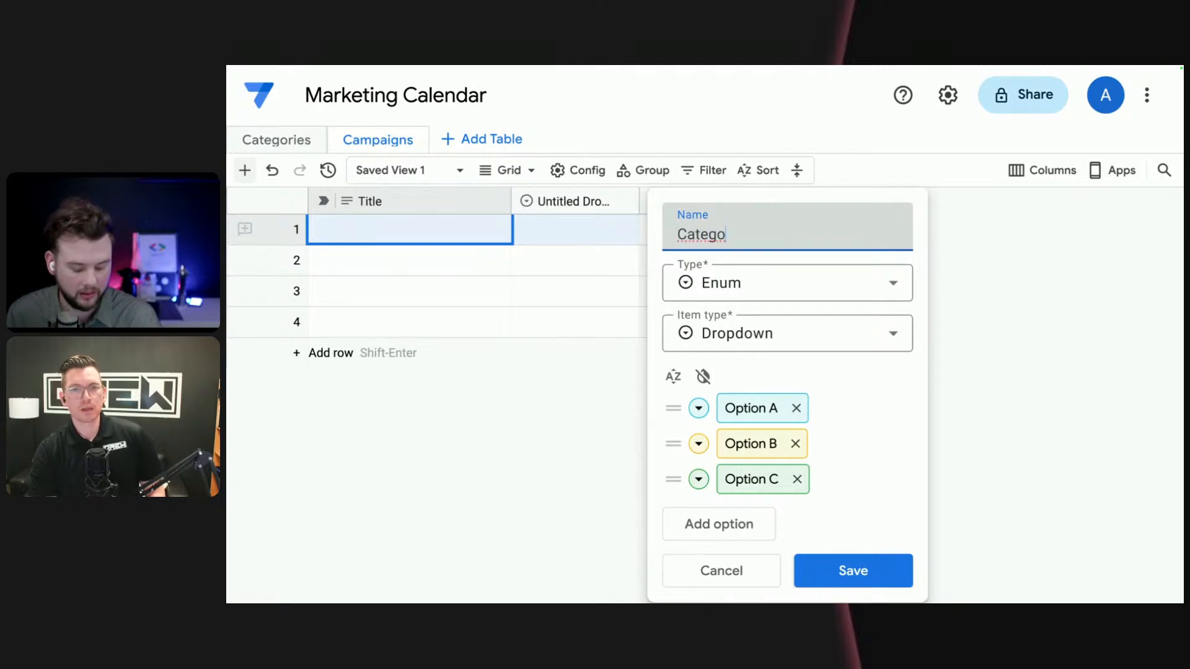
type("ry")
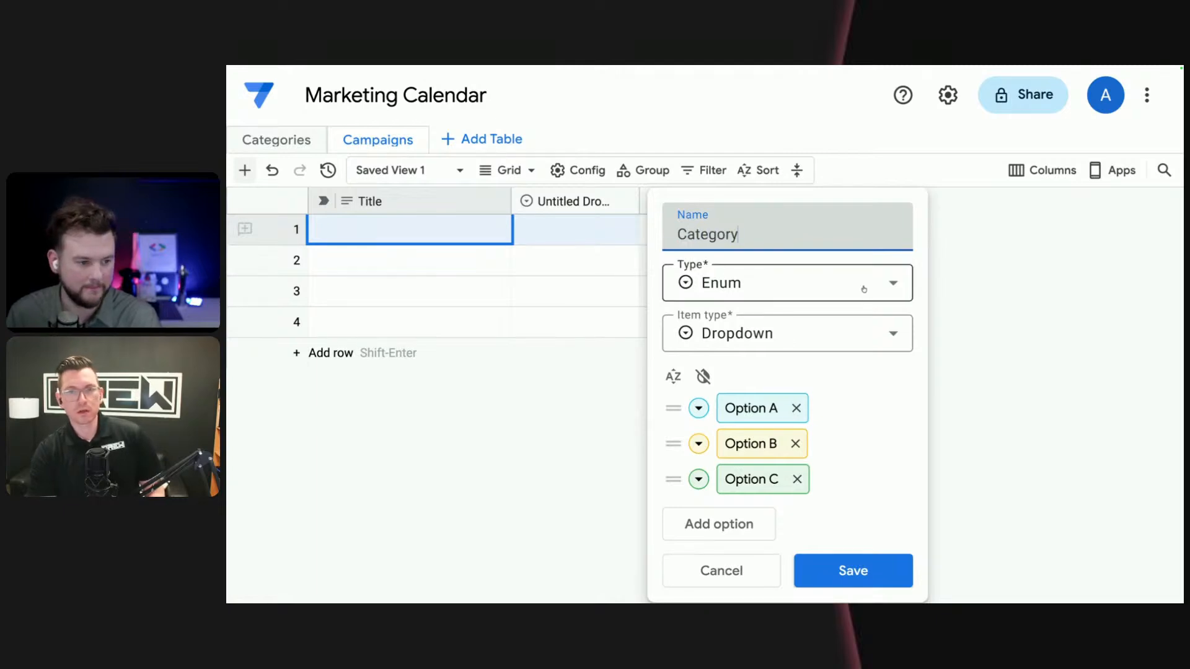
- Change the Category column's type from Enum to Reference, found among the types that link to another table
left_click(775, 284)
scroll(753, 474, "down", 2)
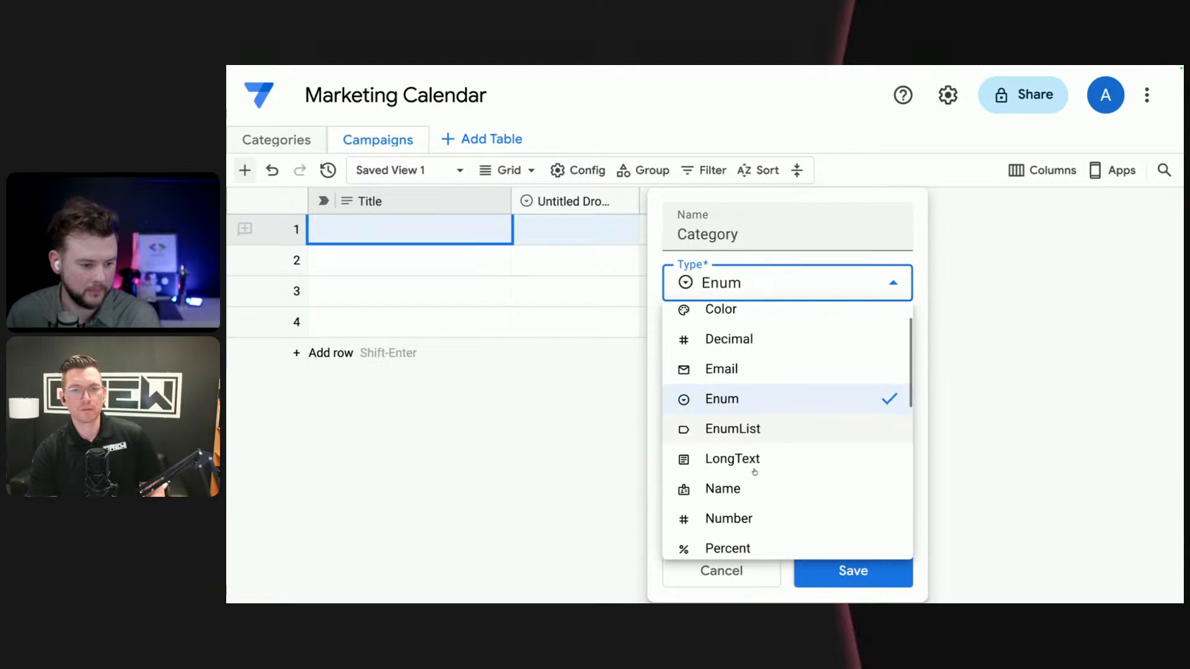
scroll(754, 474, "up", 2)
scroll(754, 474, "down", 5)
scroll(754, 474, "down", 4)
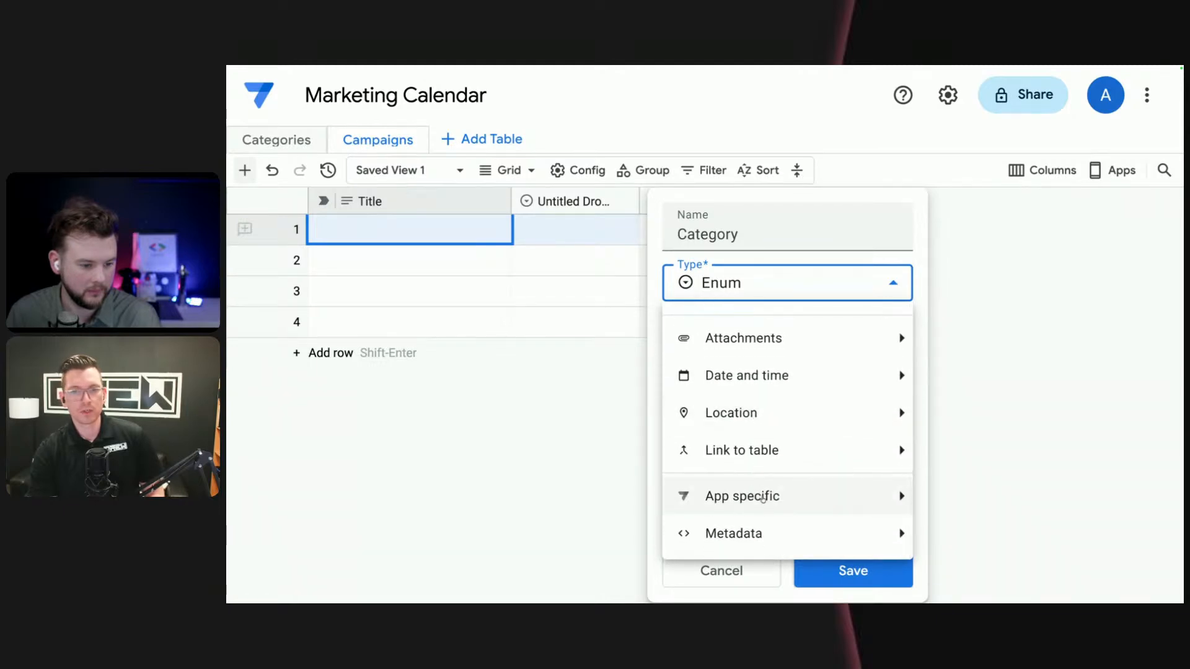
mouse_move(768, 494)
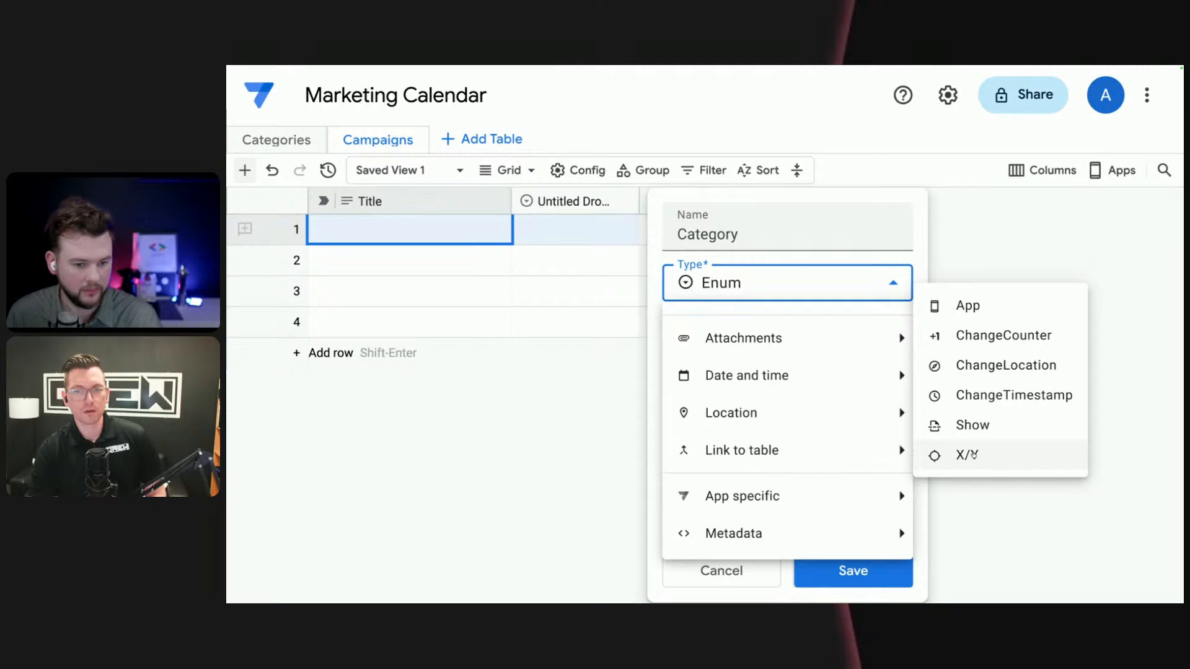
mouse_move(902, 536)
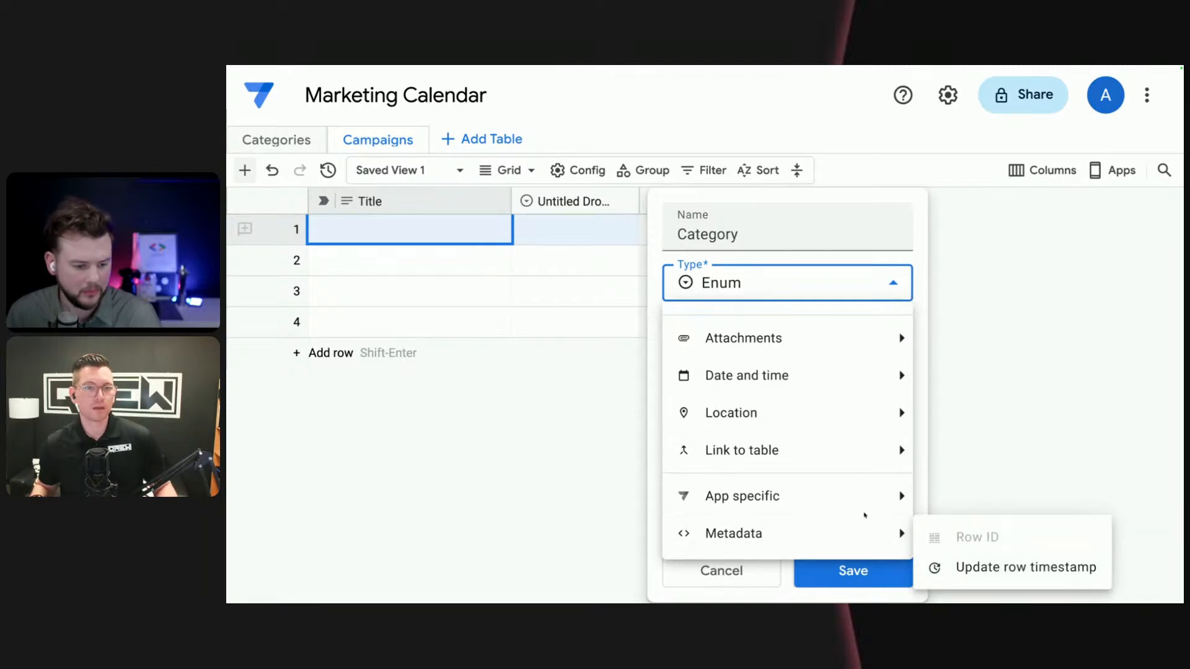
mouse_move(893, 495)
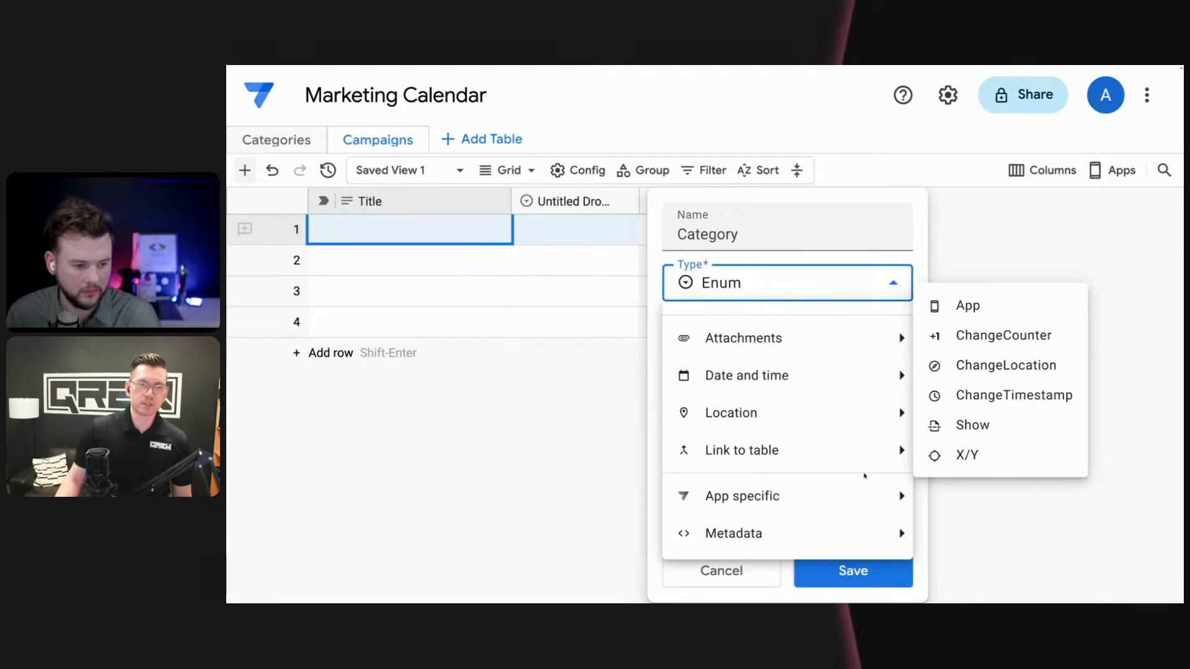
scroll(797, 456, "up", 1)
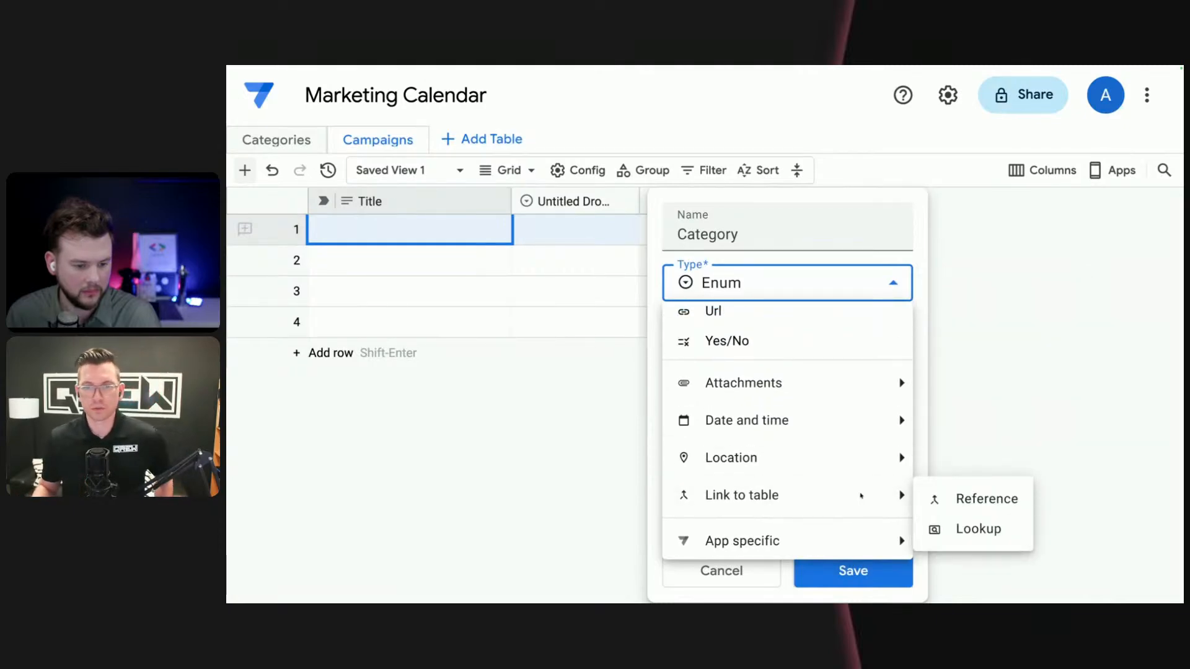
left_click(955, 499)
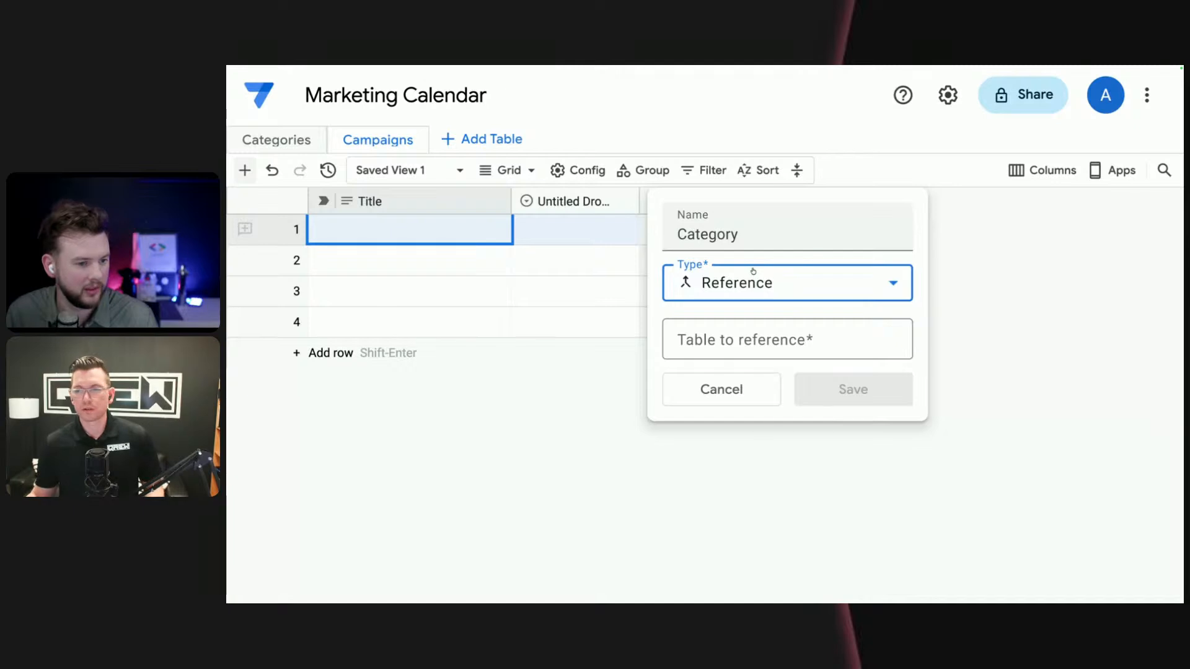
left_click(768, 272)
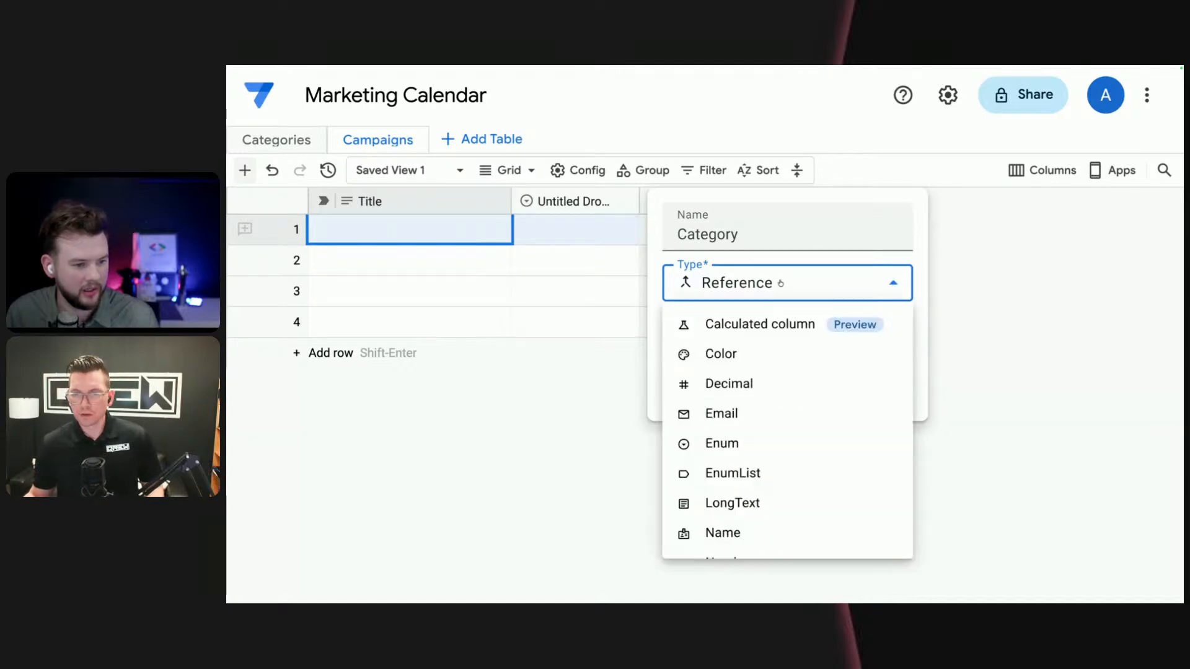
scroll(762, 398, "down", 5)
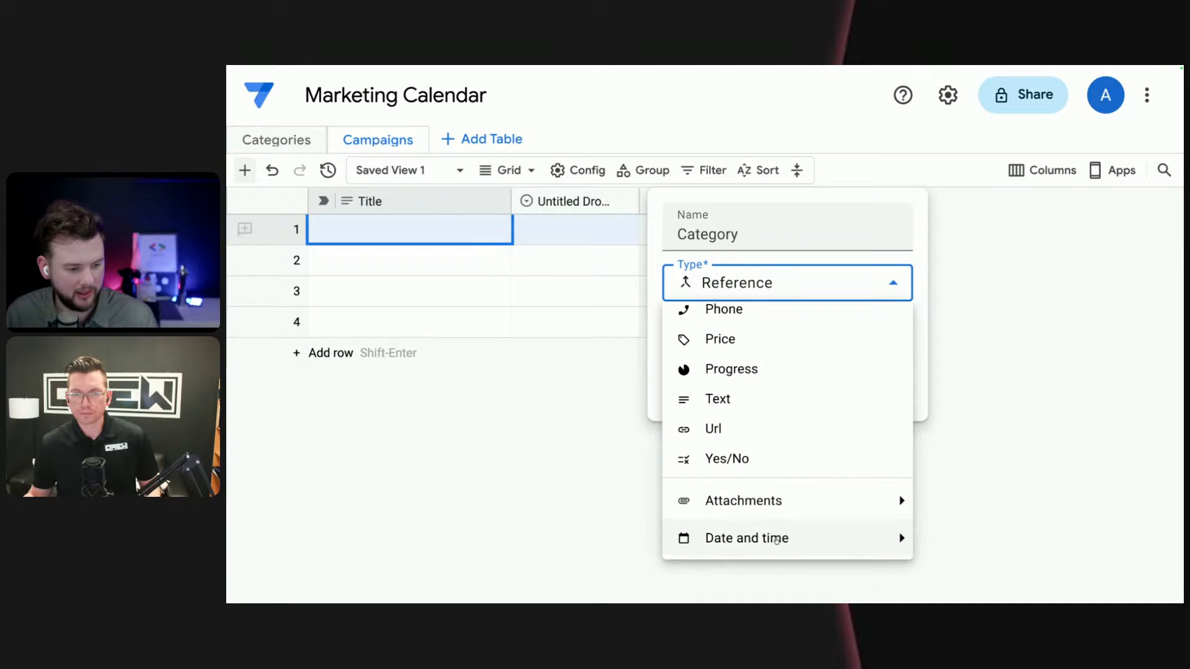
scroll(745, 459, "up", 2)
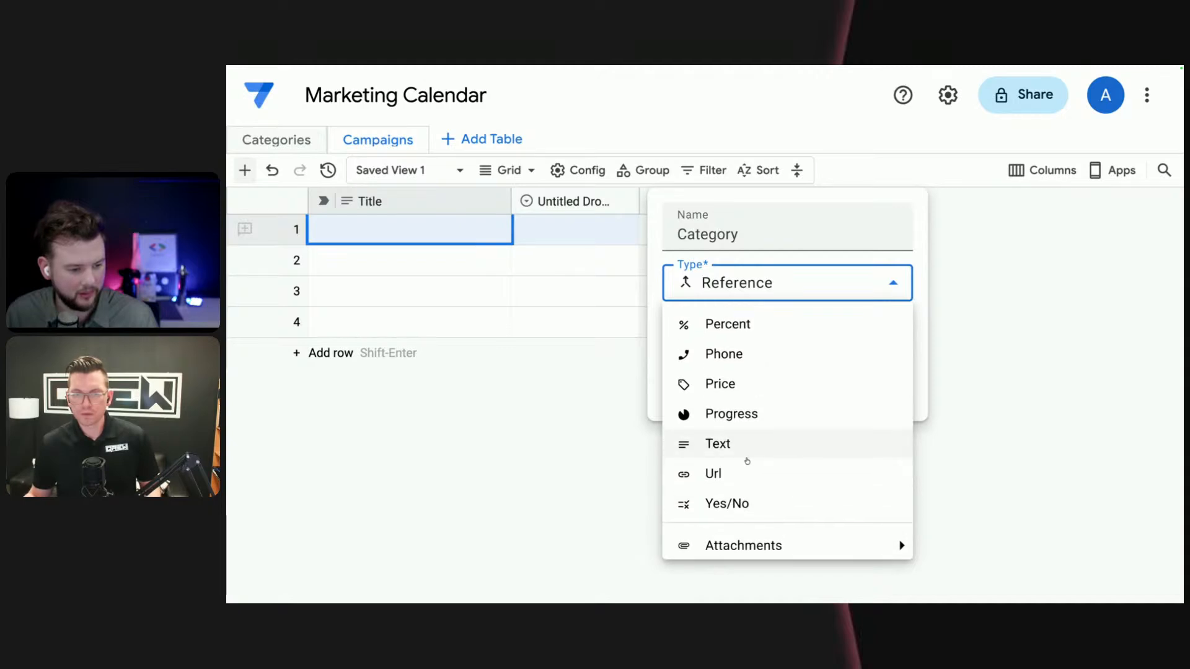
scroll(747, 458, "up", 4)
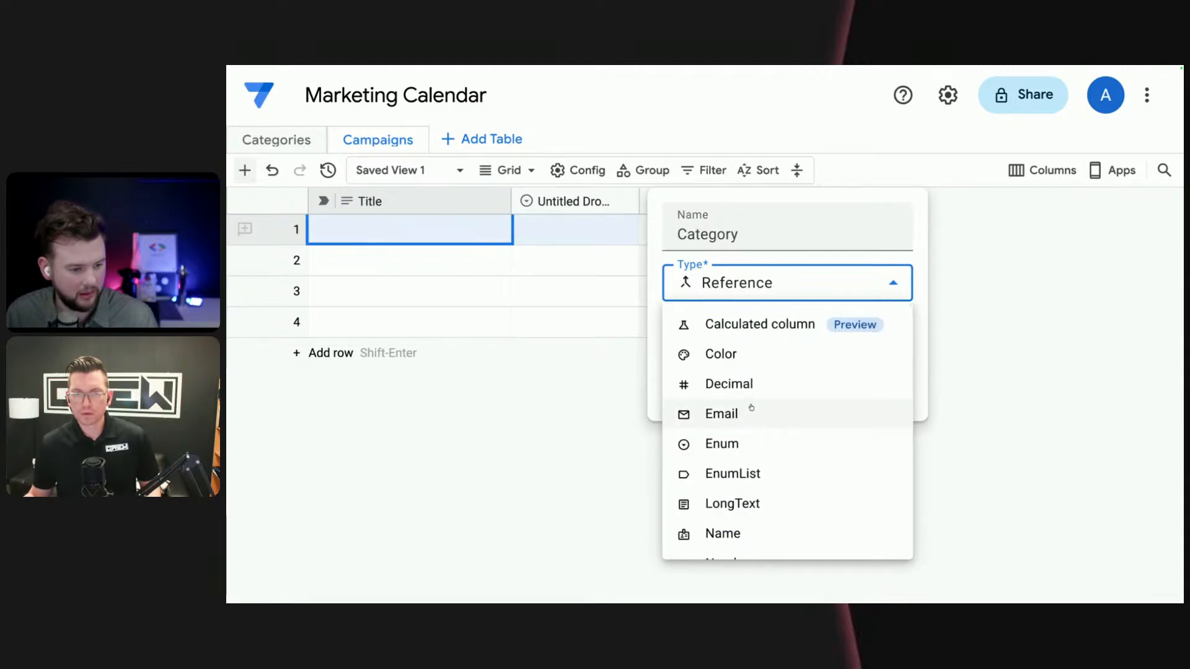
scroll(747, 427, "down", 8)
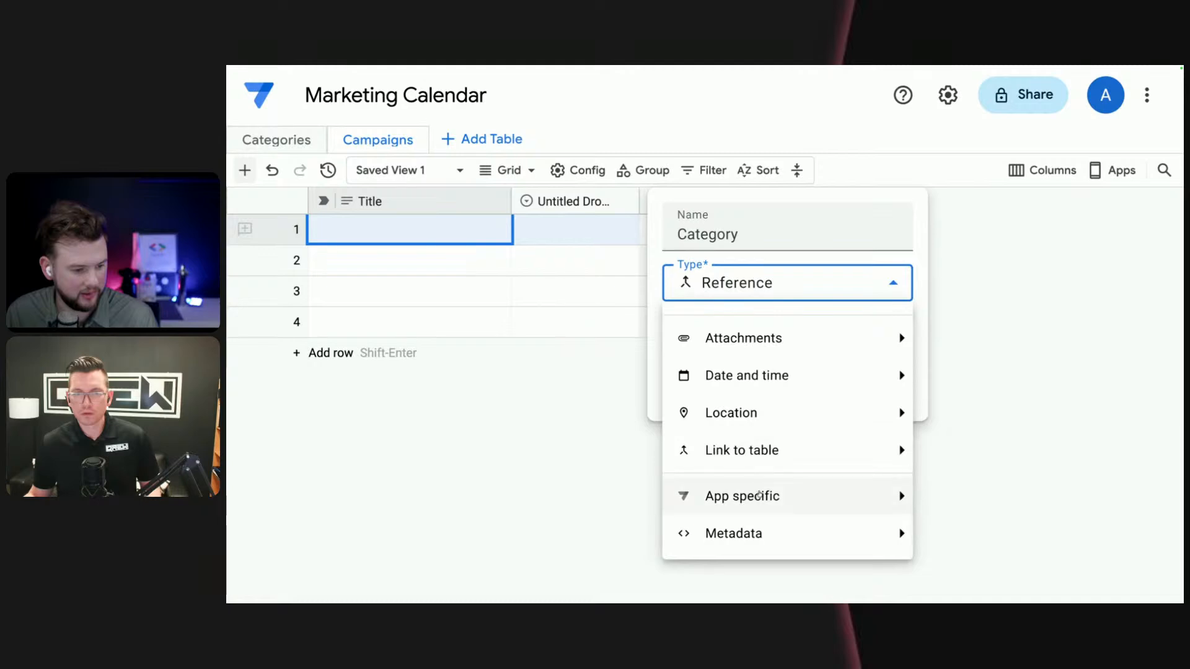
mouse_move(775, 455)
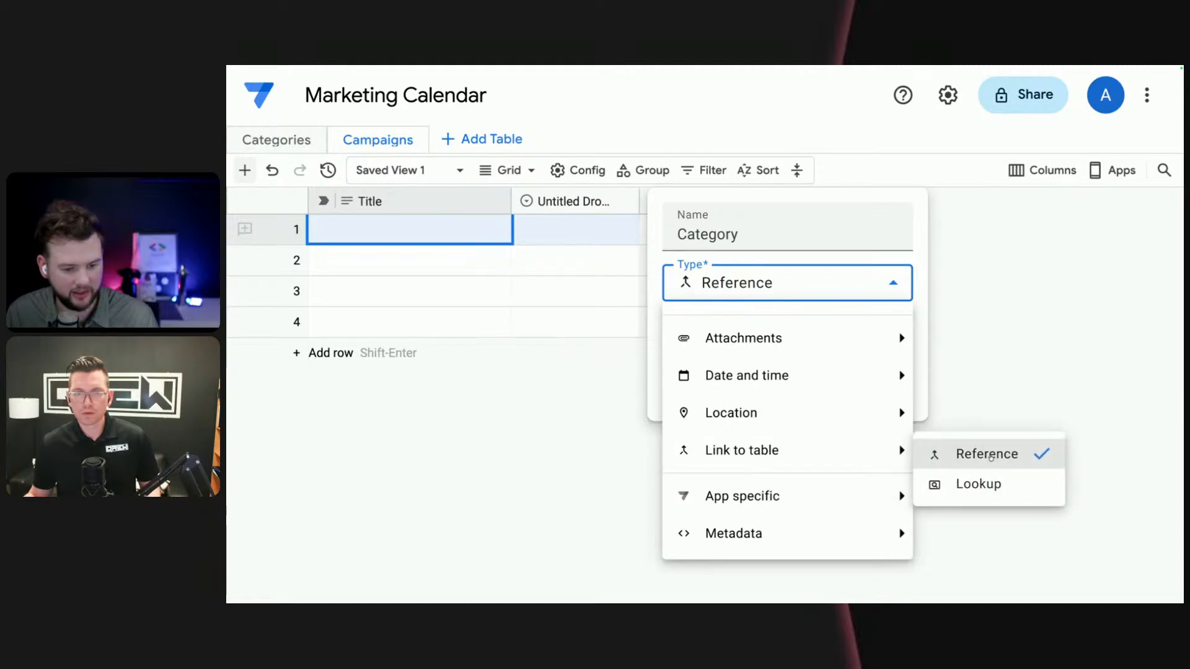
left_click(923, 401)
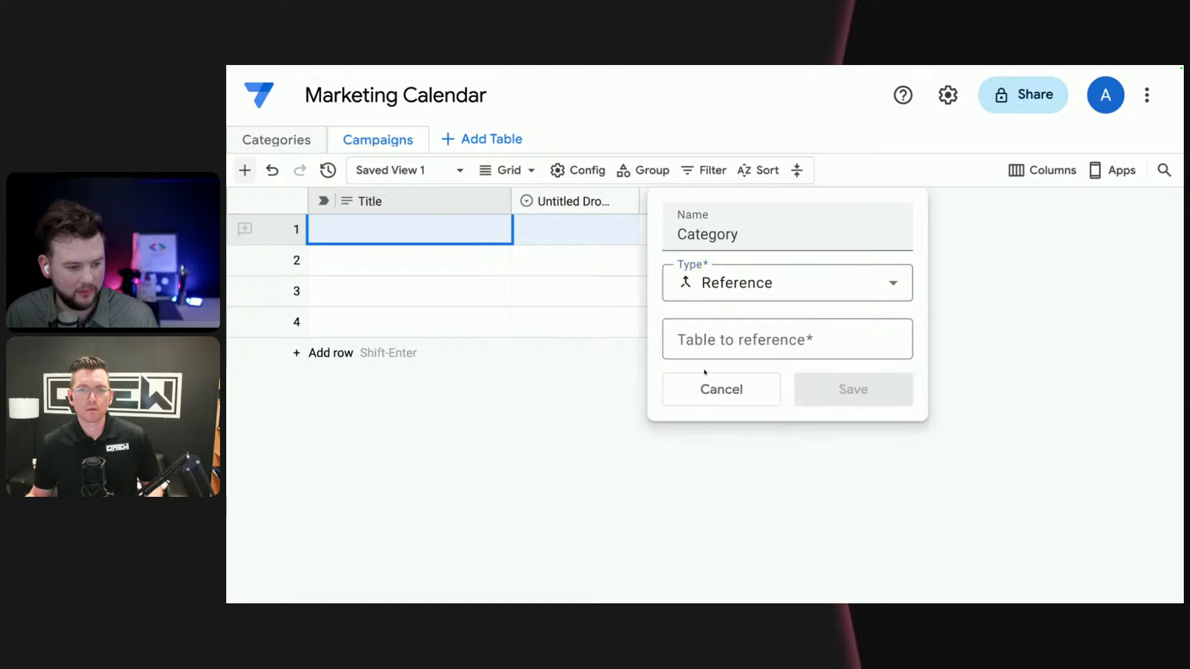
- Set Categories as the table the Category column references, then save the column and accept the type change
left_click(737, 343)
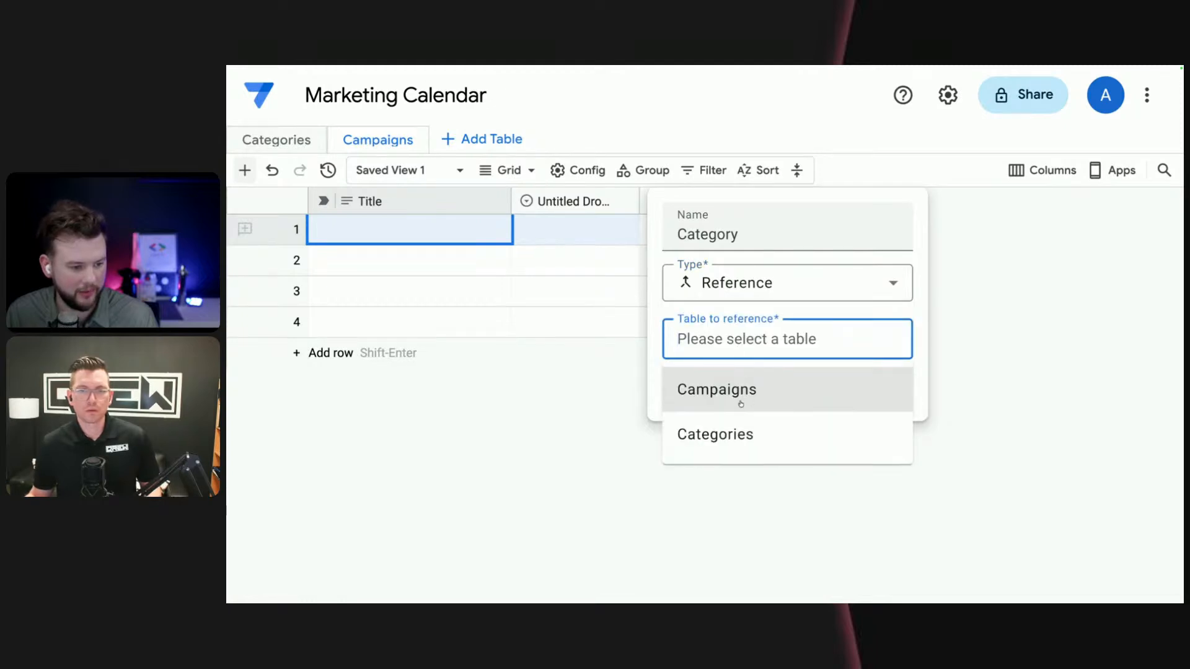
left_click(727, 434)
left_click(863, 390)
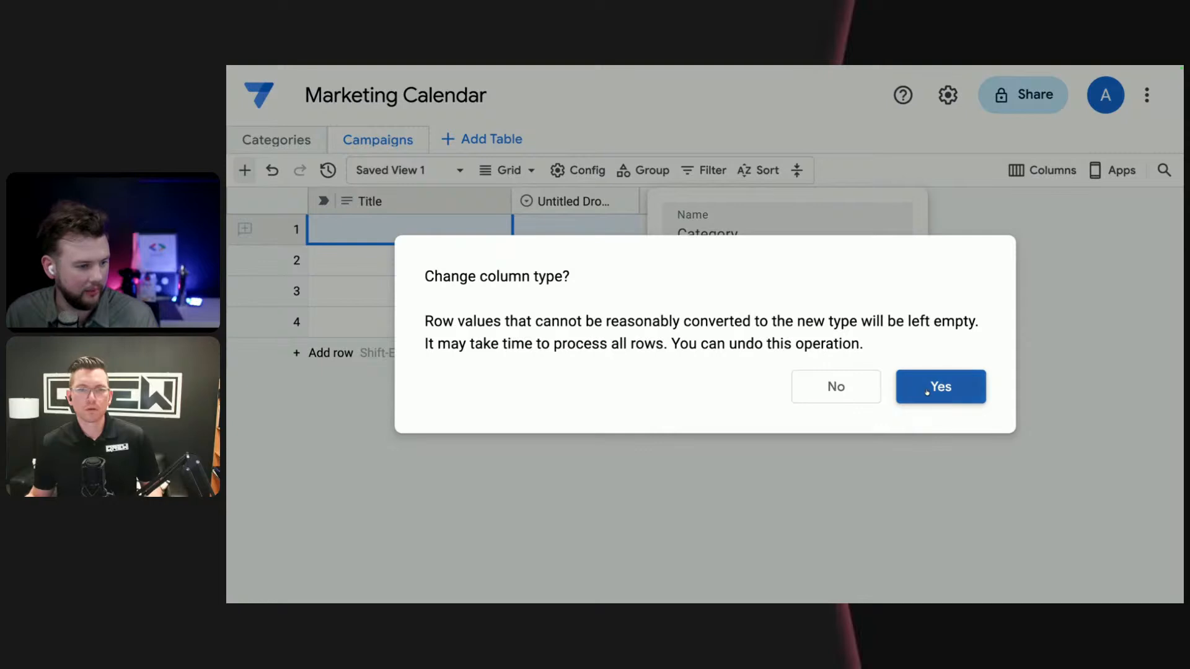
left_click(940, 388)
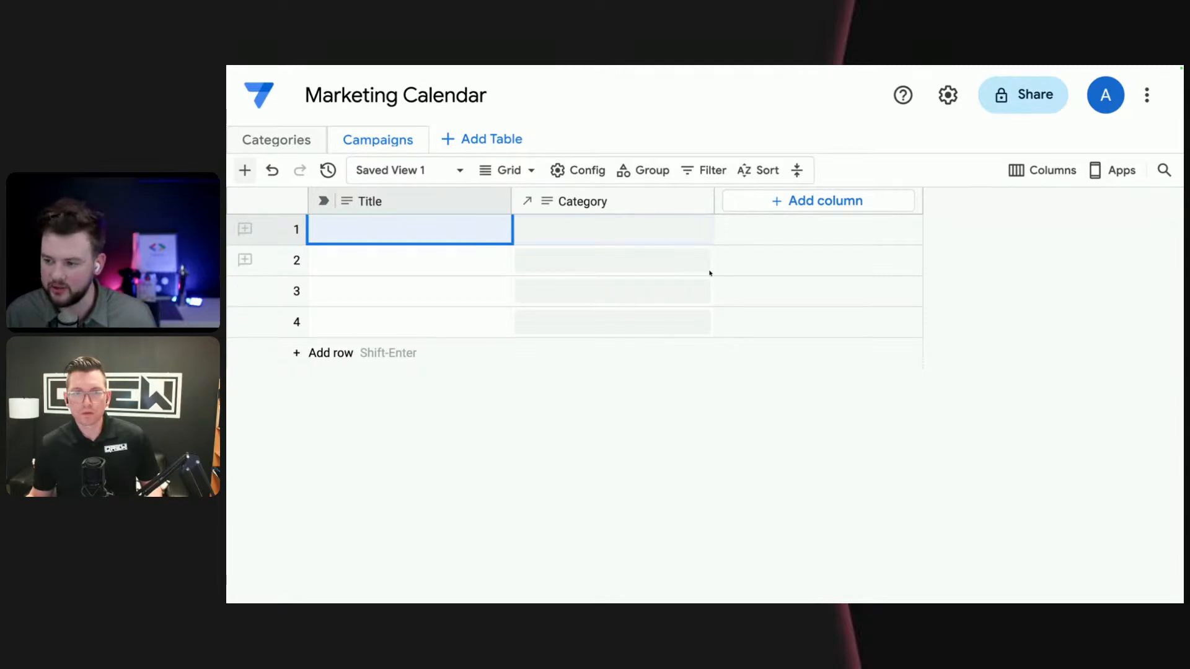
left_click(686, 234)
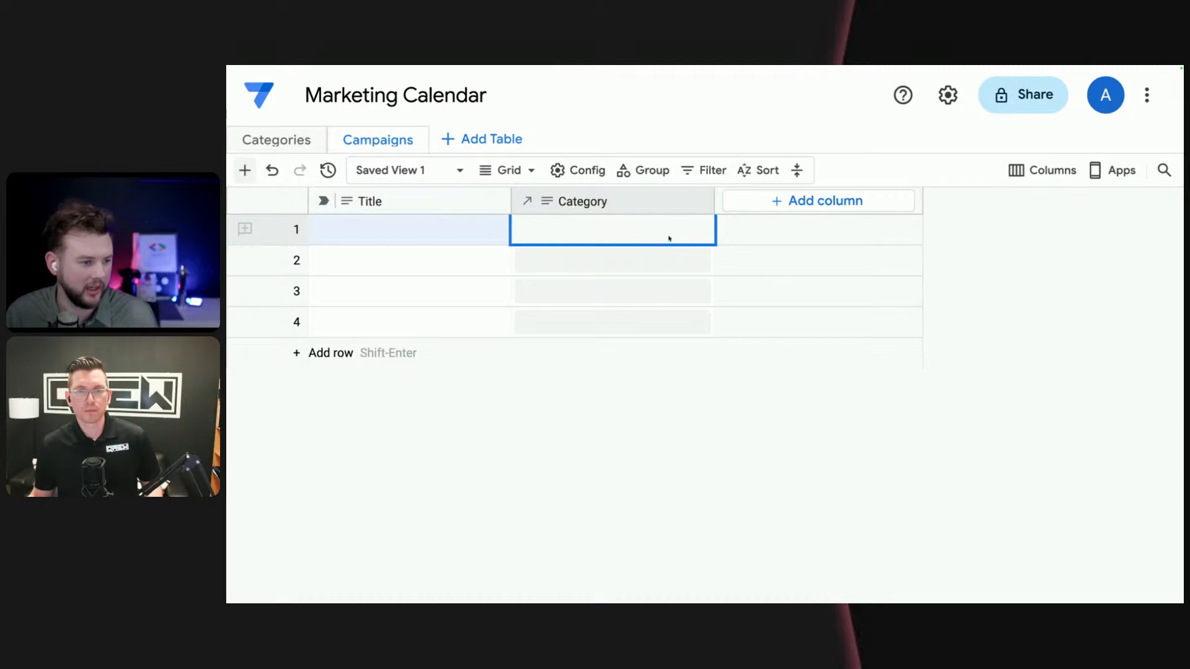
left_click(661, 266)
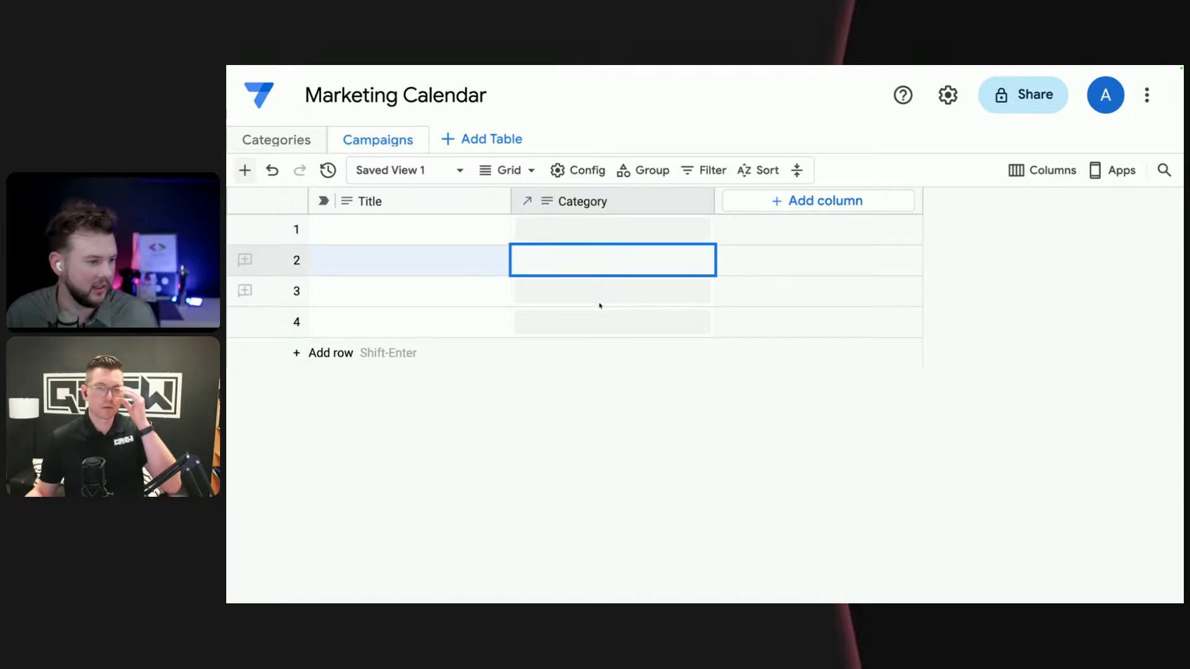
type("w")
left_click(407, 444)
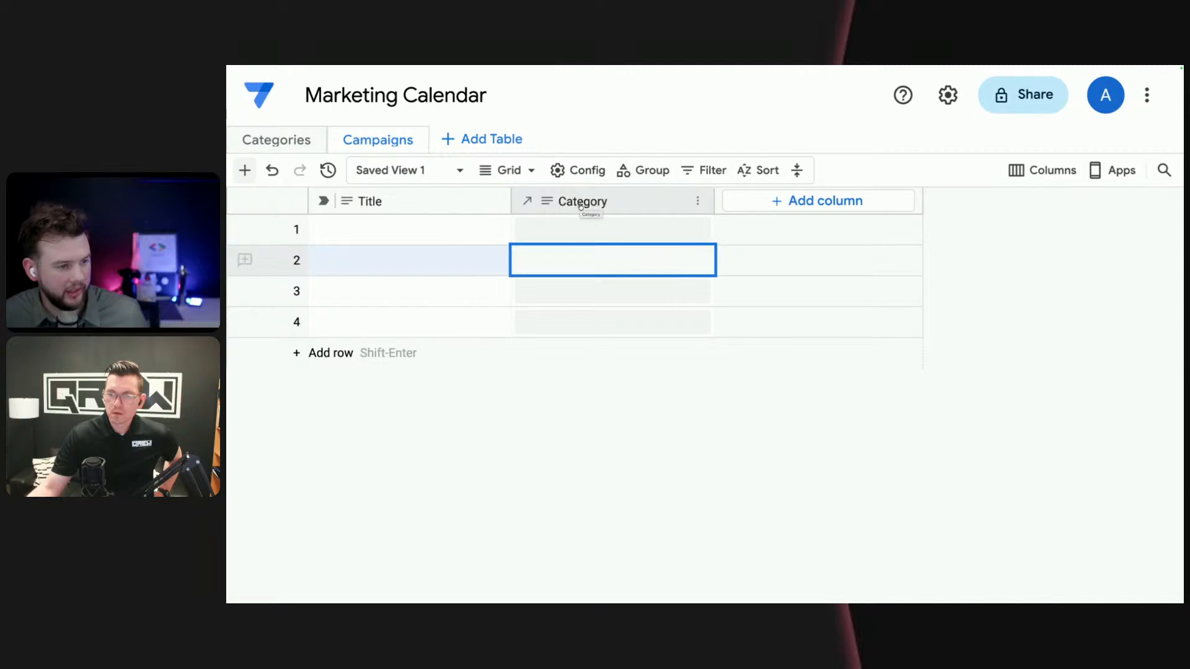
- Add a new column to the Campaigns table as a Calculated column with Text item type and name it "Manager"
left_click(824, 201)
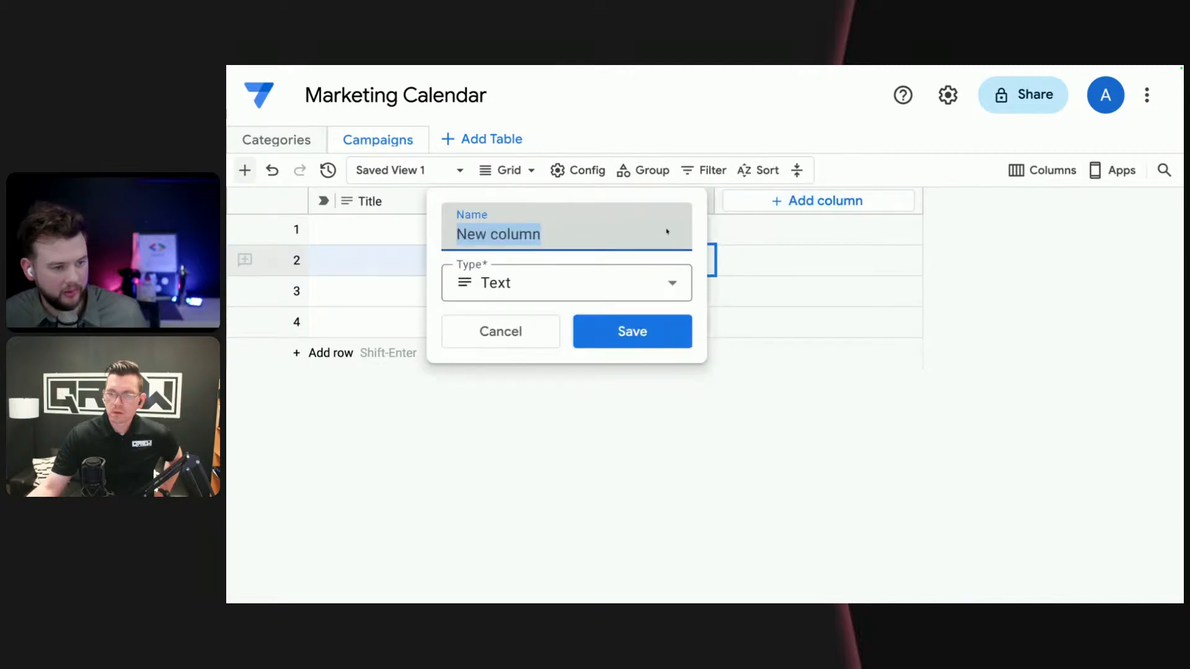
left_click(583, 289)
scroll(552, 374, "up", 5)
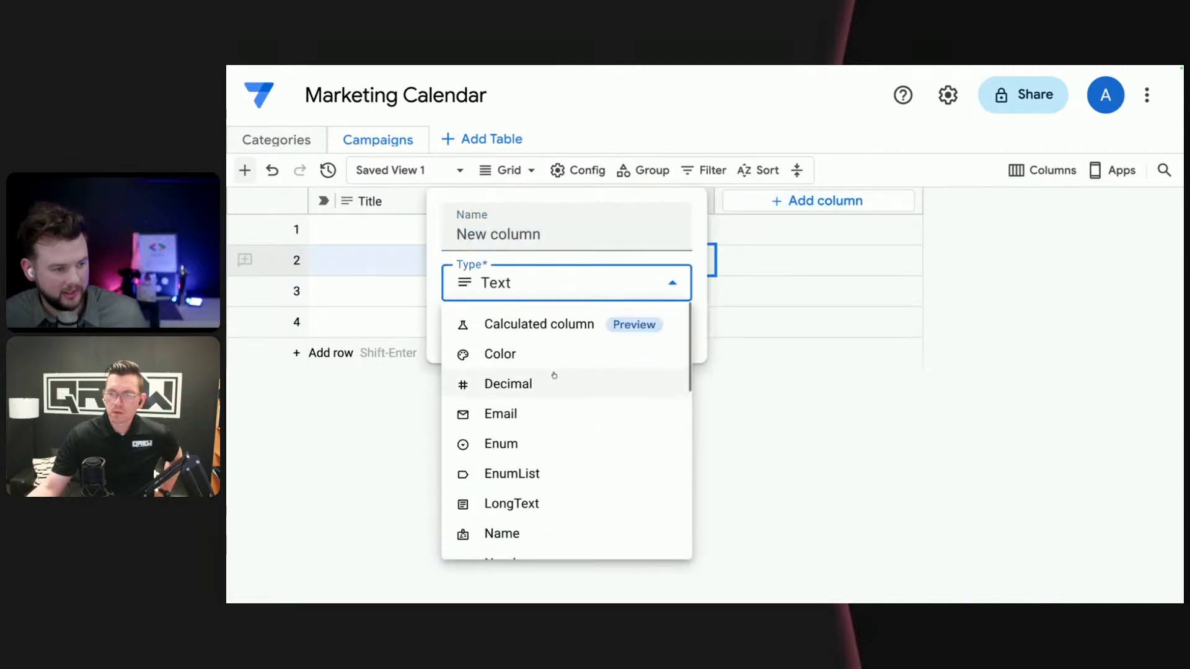
left_click(559, 332)
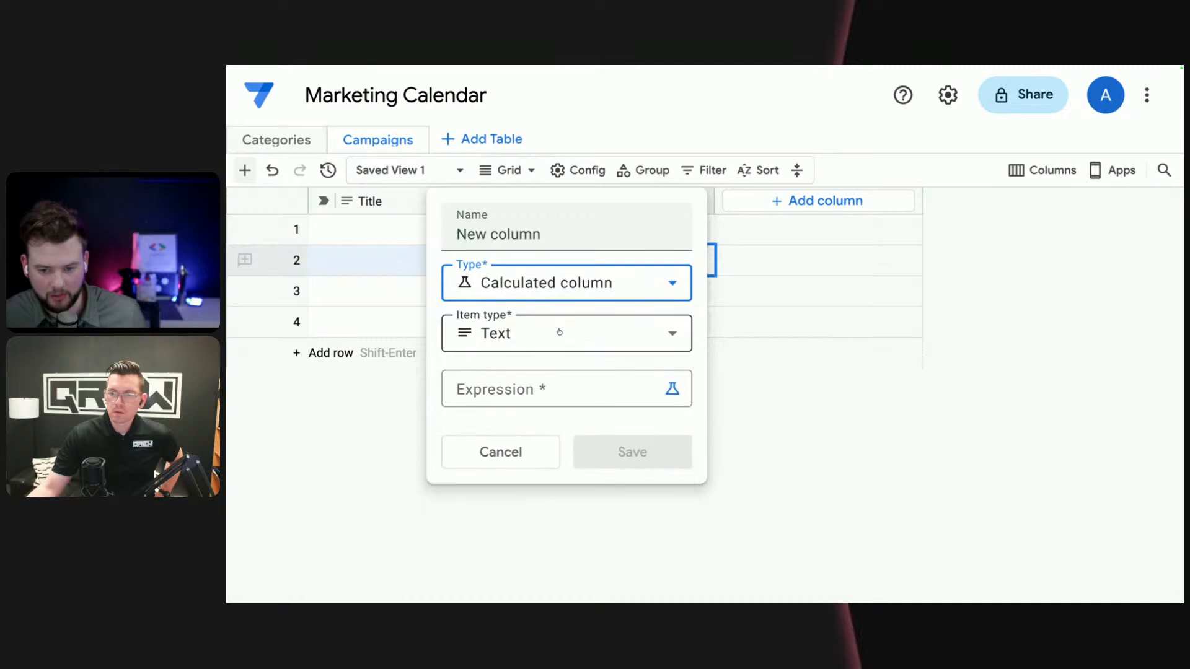
left_click(566, 391)
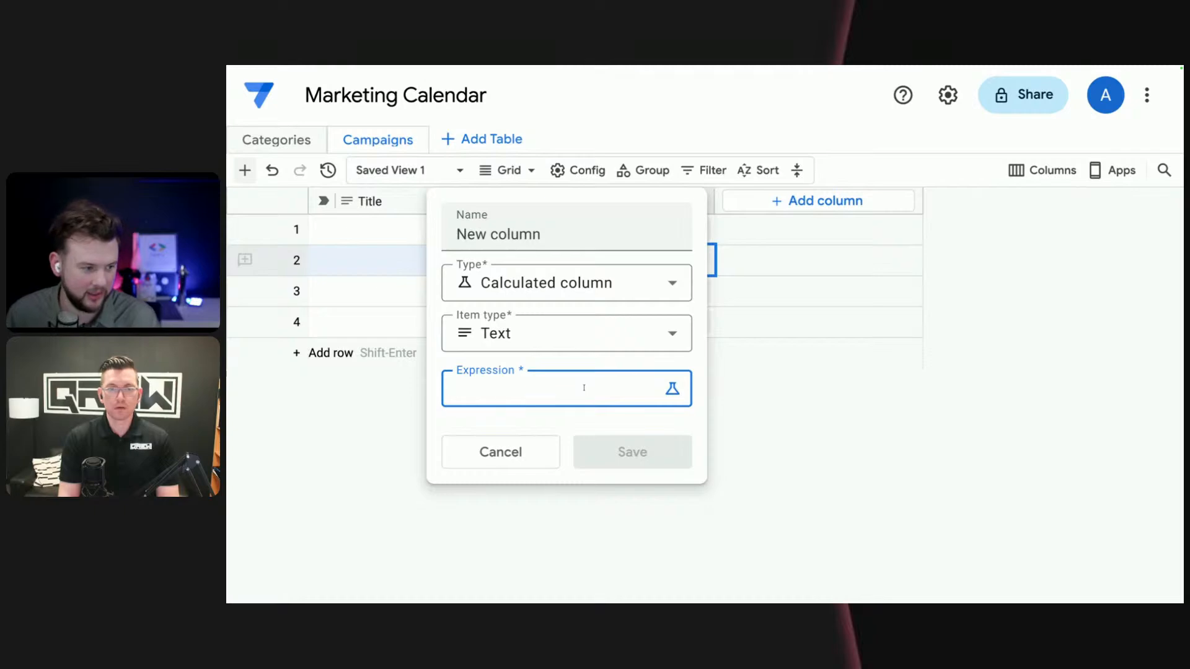
left_click_drag(549, 236, 418, 227)
type("Manager")
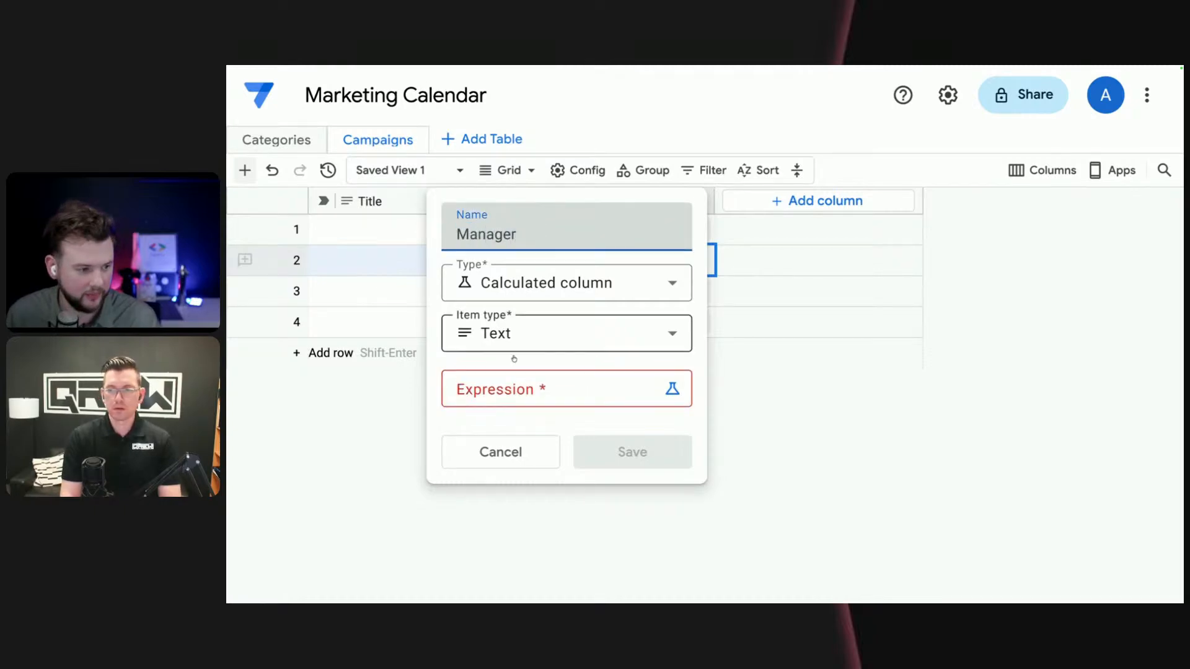
- Give the Manager column the expression [Category].[Manager] using the Expression Assistant, and save the column
left_click(547, 397)
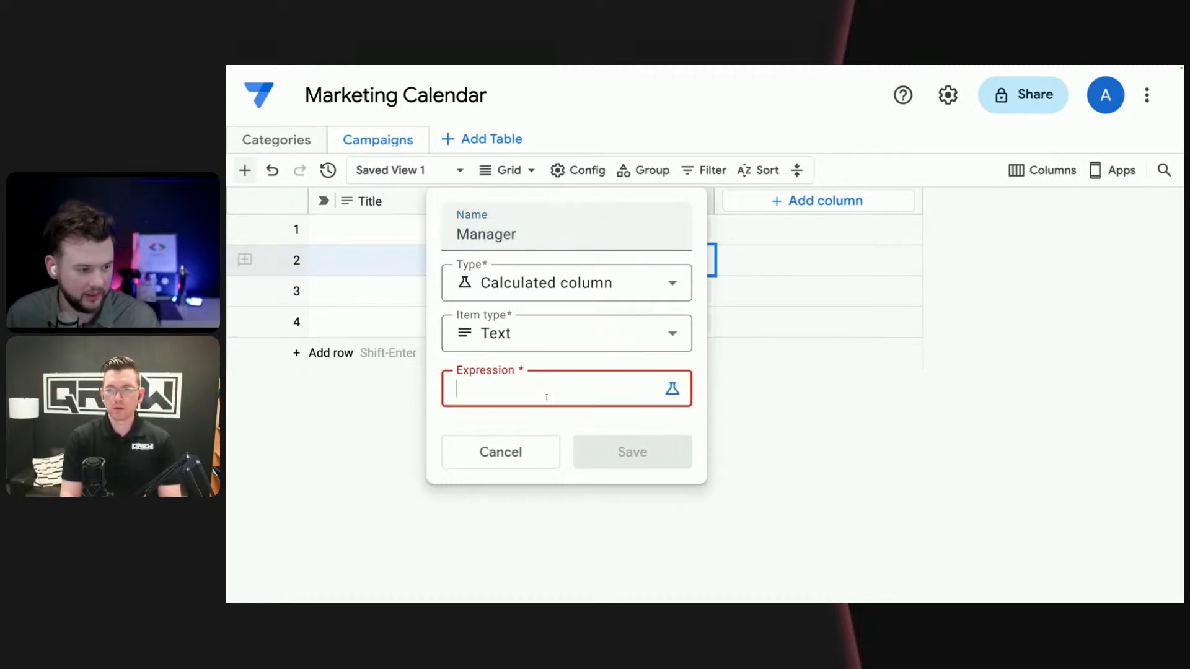
left_click(673, 389)
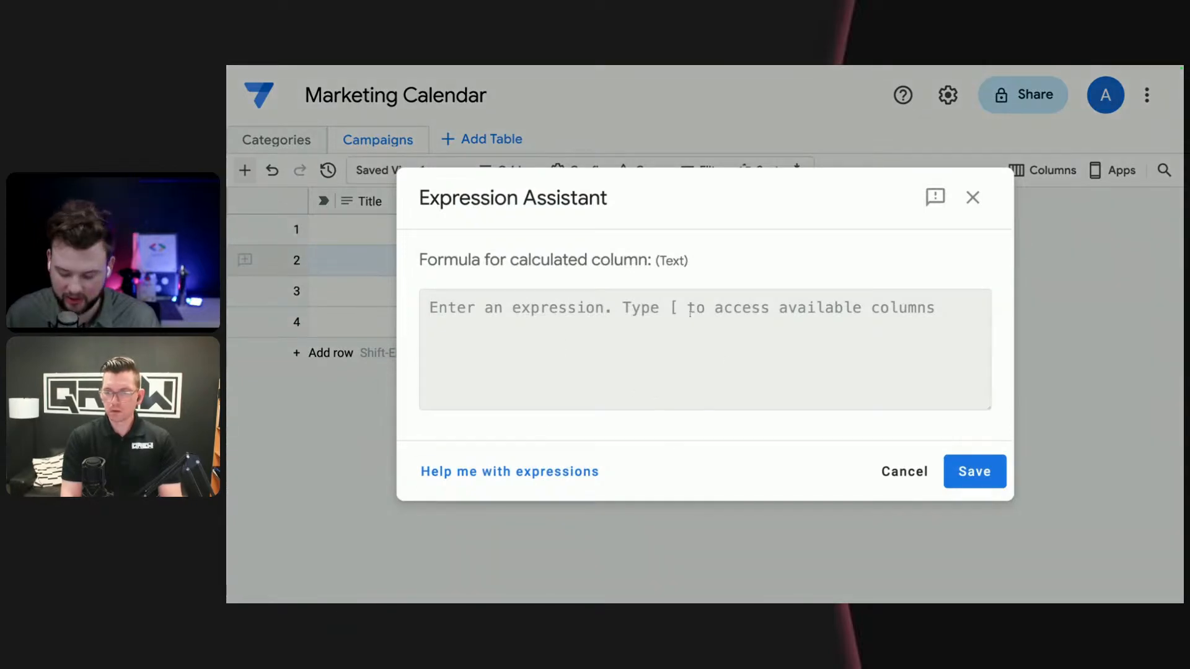
type("[")
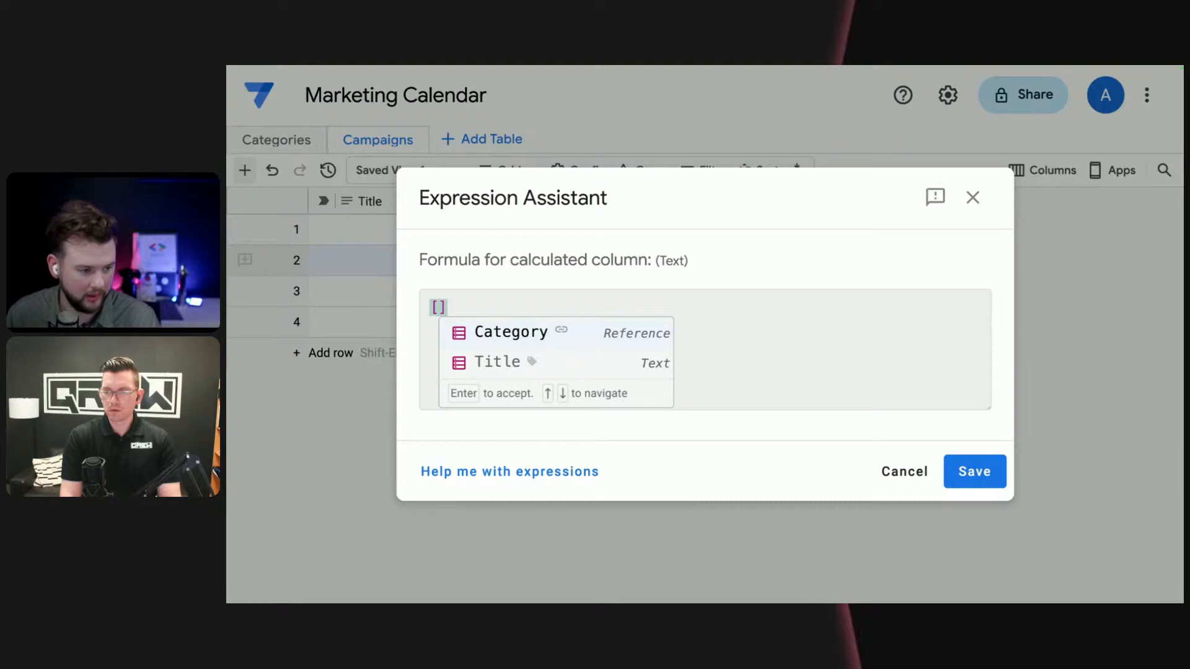
left_click(616, 333)
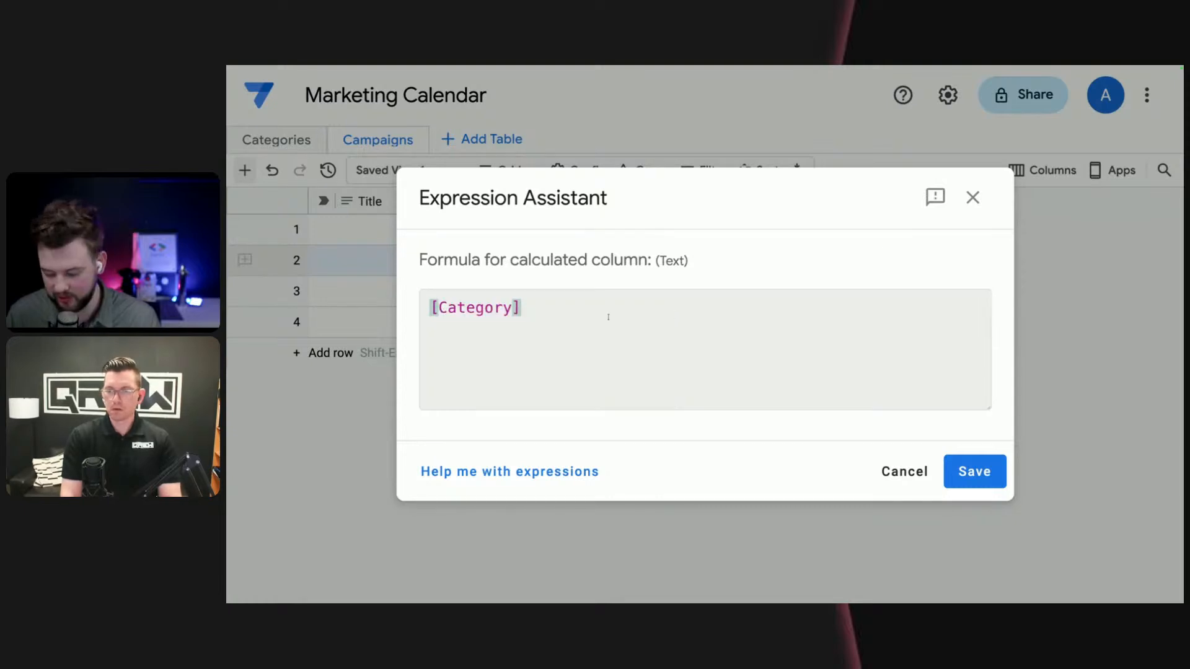
type(".[")
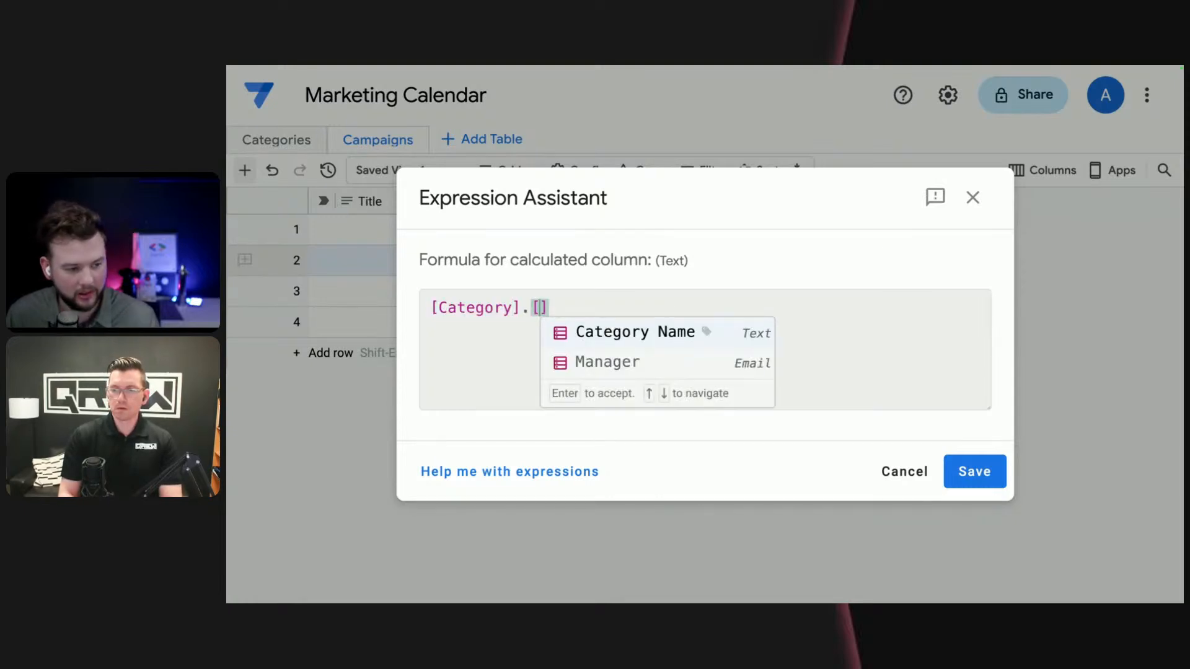
left_click(640, 359)
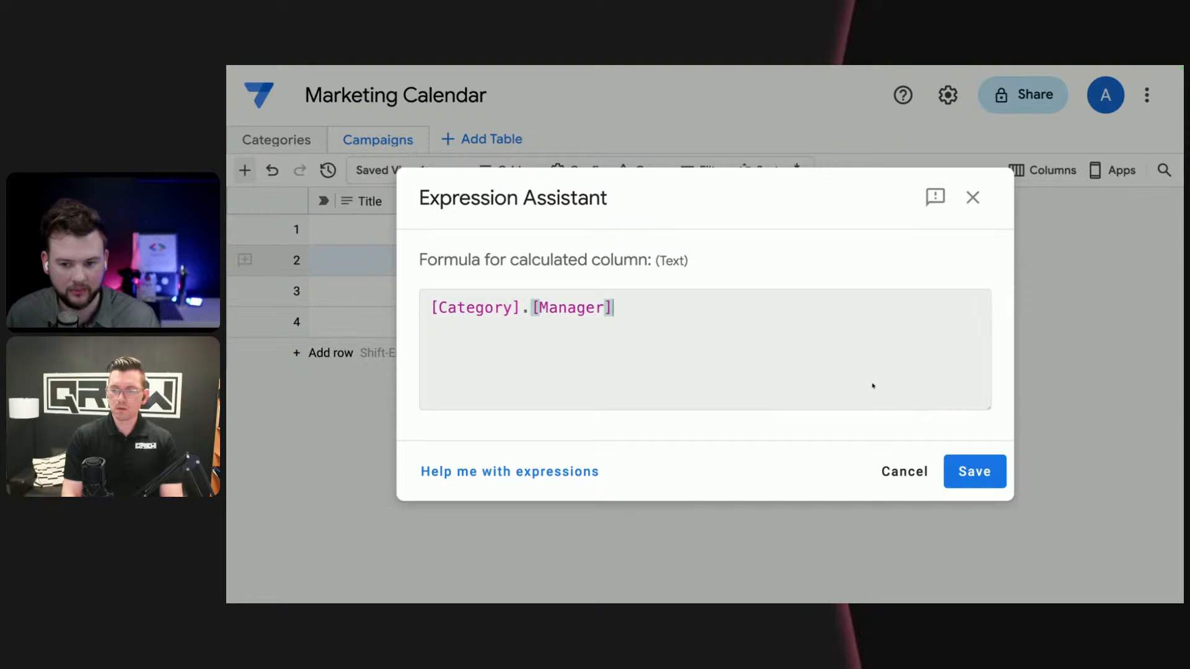
left_click(975, 471)
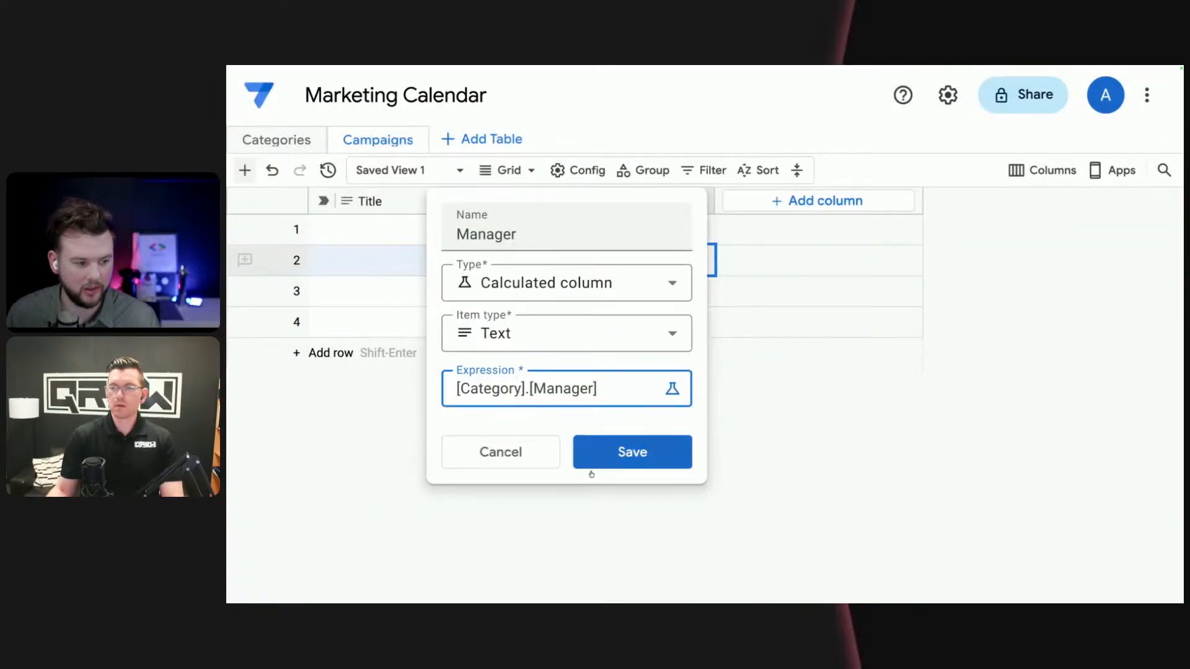
left_click(626, 455)
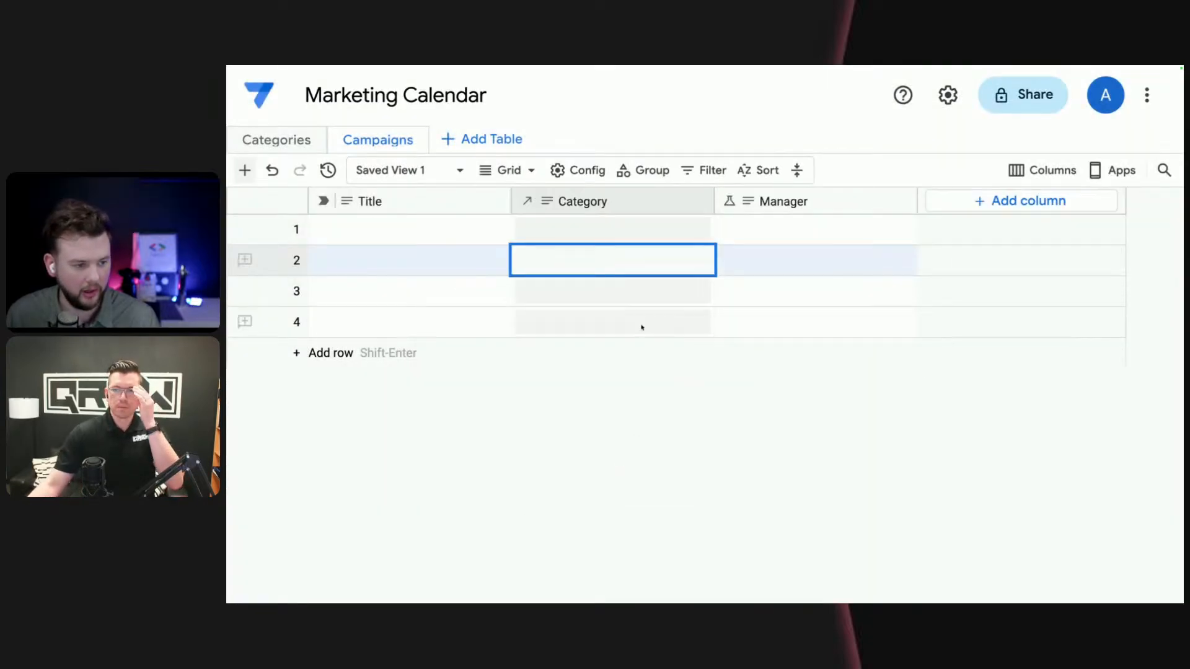
- Set the first campaign's Category to YouTube by searching the referenced categories for "you"
left_click(627, 232)
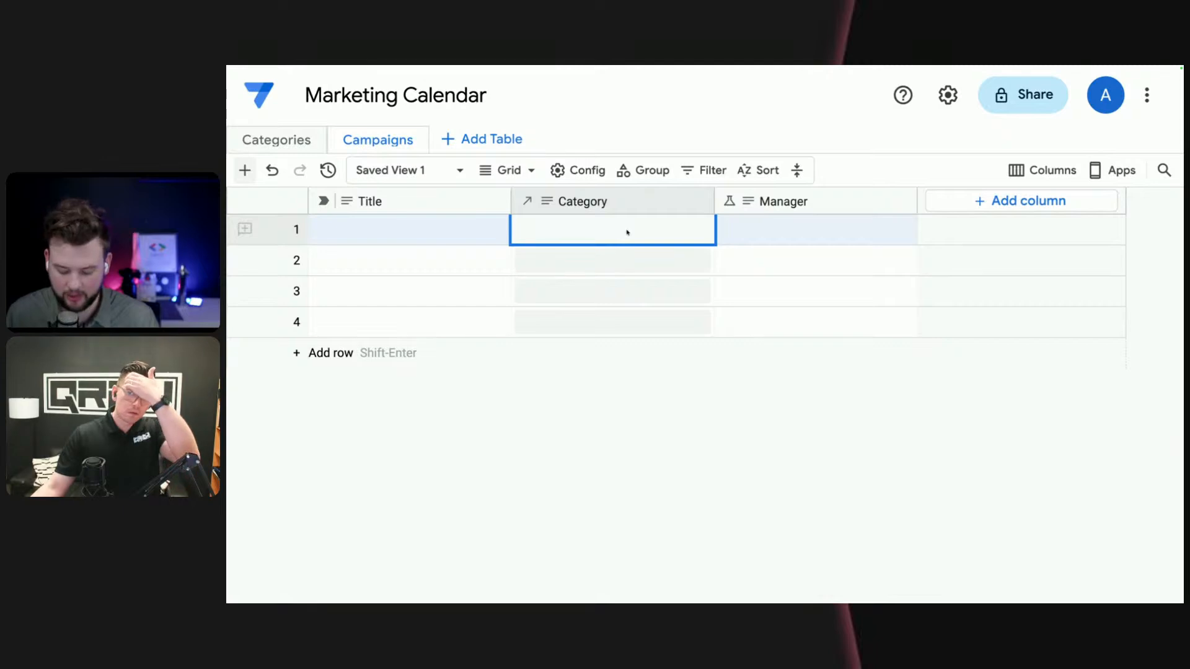
type("you")
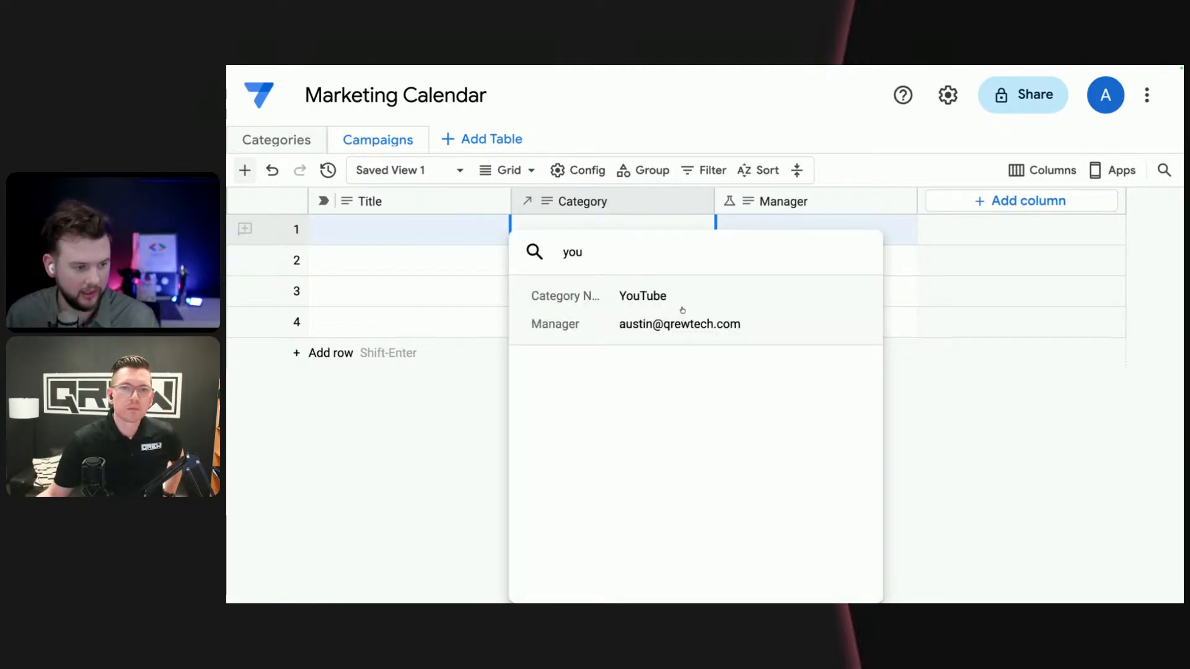
left_click(682, 313)
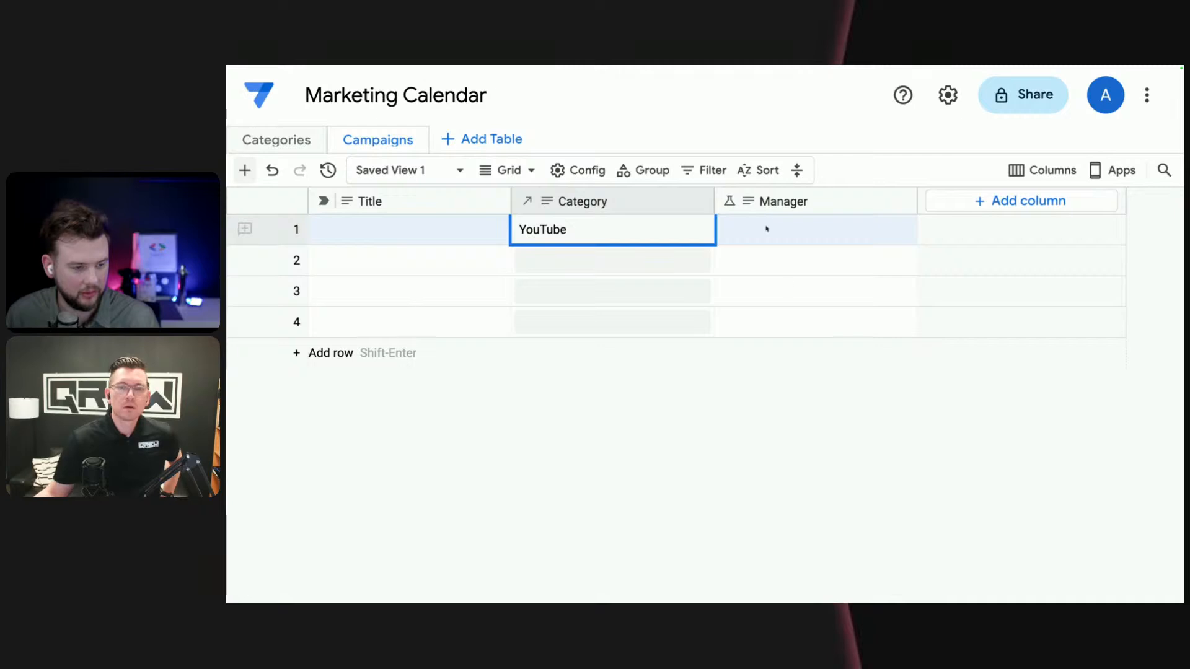
left_click(979, 200)
left_click(786, 278)
scroll(770, 407, "up", 3)
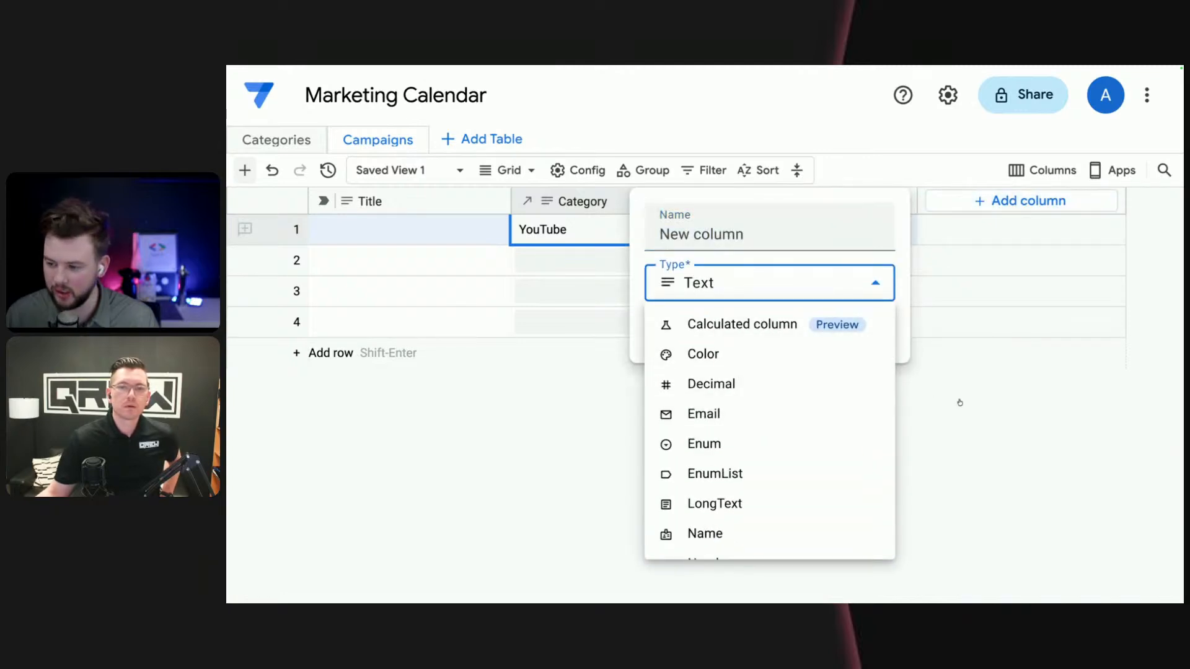
left_click(1088, 470)
left_click(880, 440)
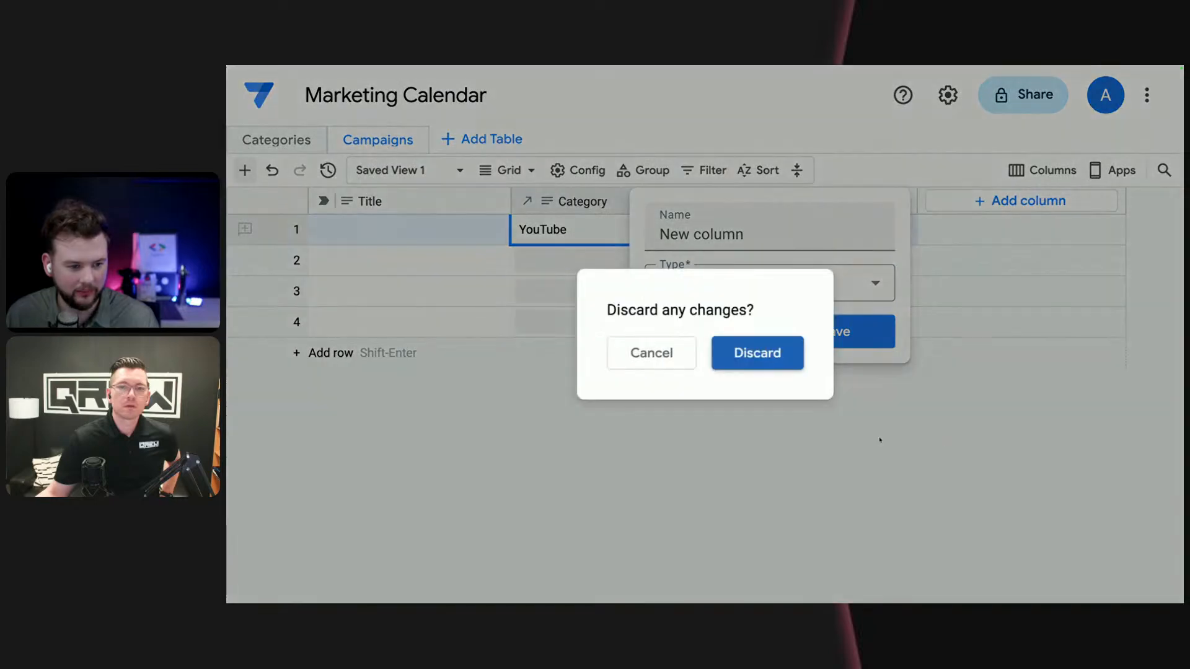
left_click(742, 361)
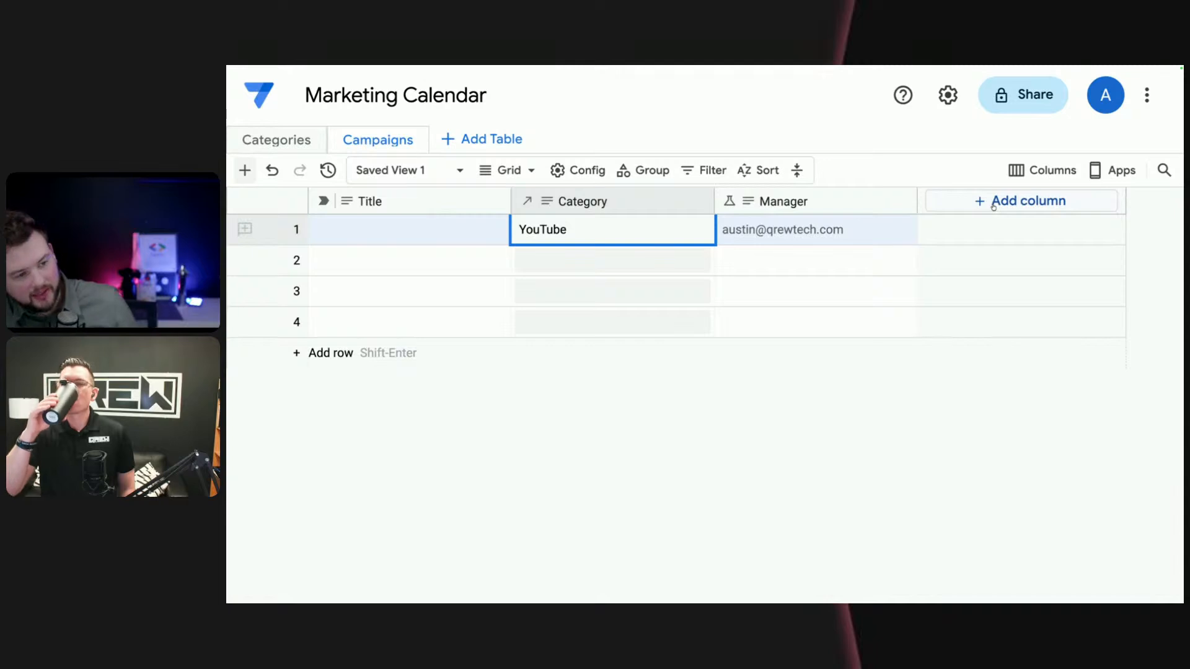
- Start a new column in the Campaigns table and name it "Expected Start Date"
left_click(993, 204)
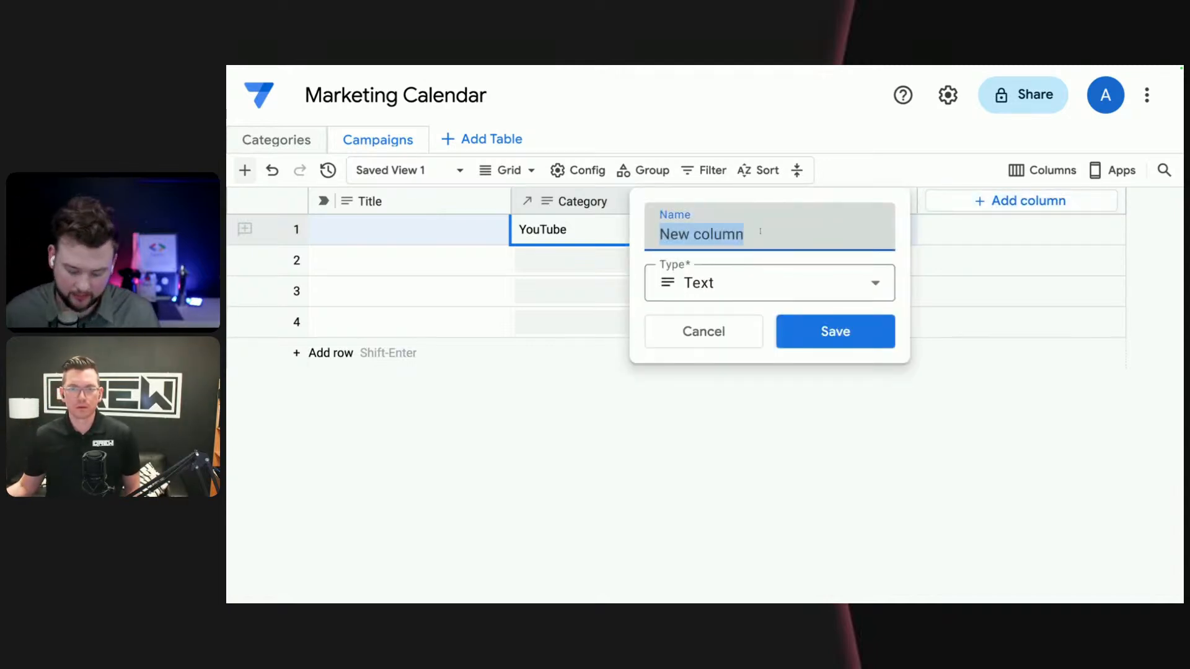
type("expec")
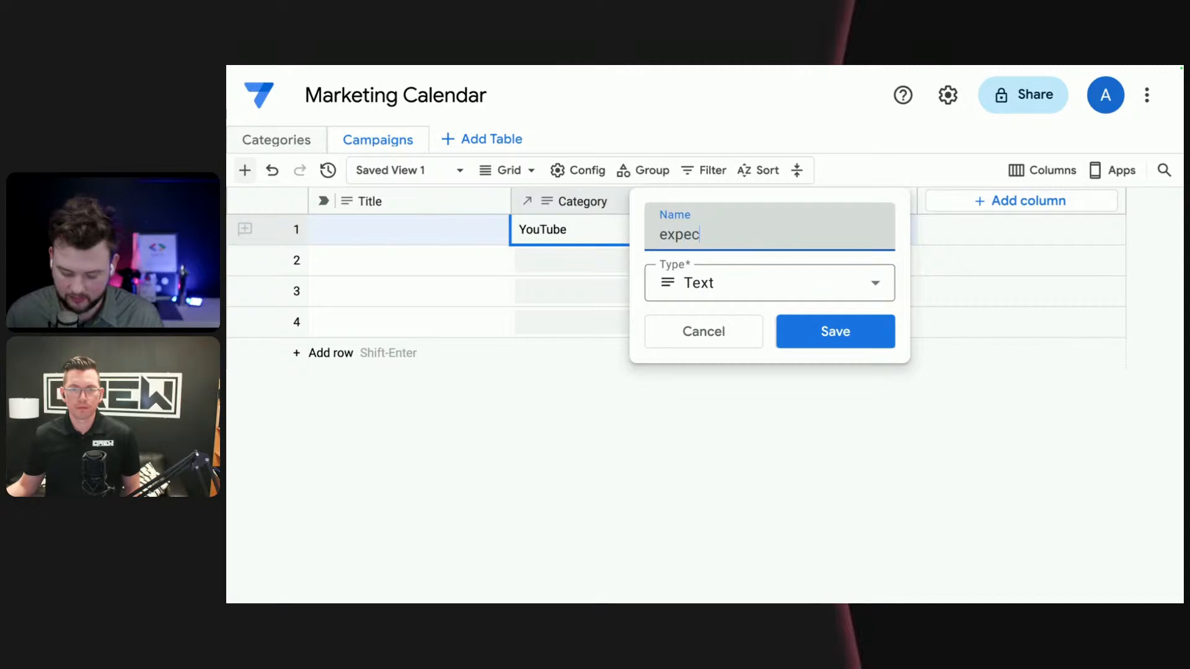
type("ted Star")
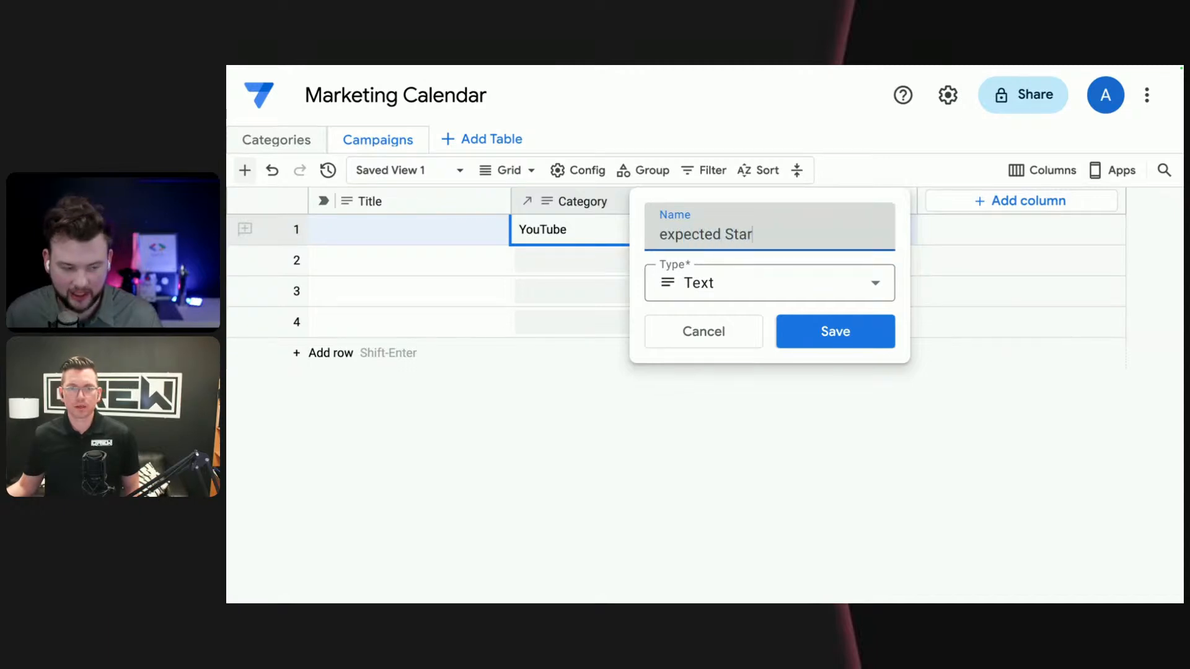
type("t Date")
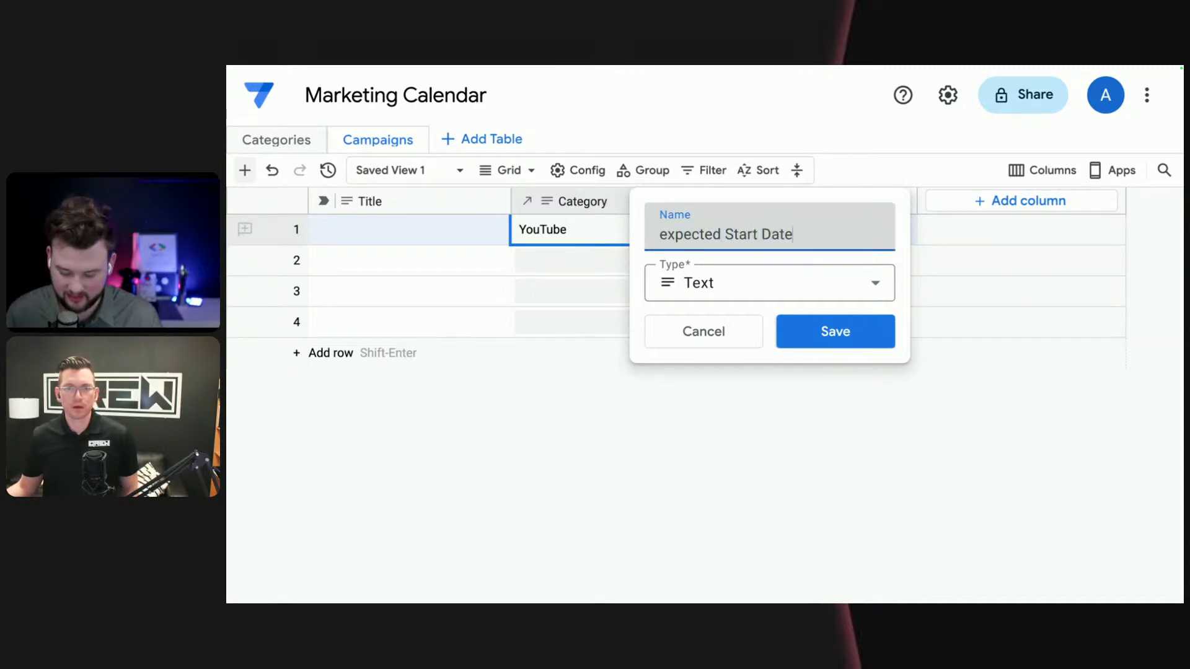
key("shift+Right")
type("E")
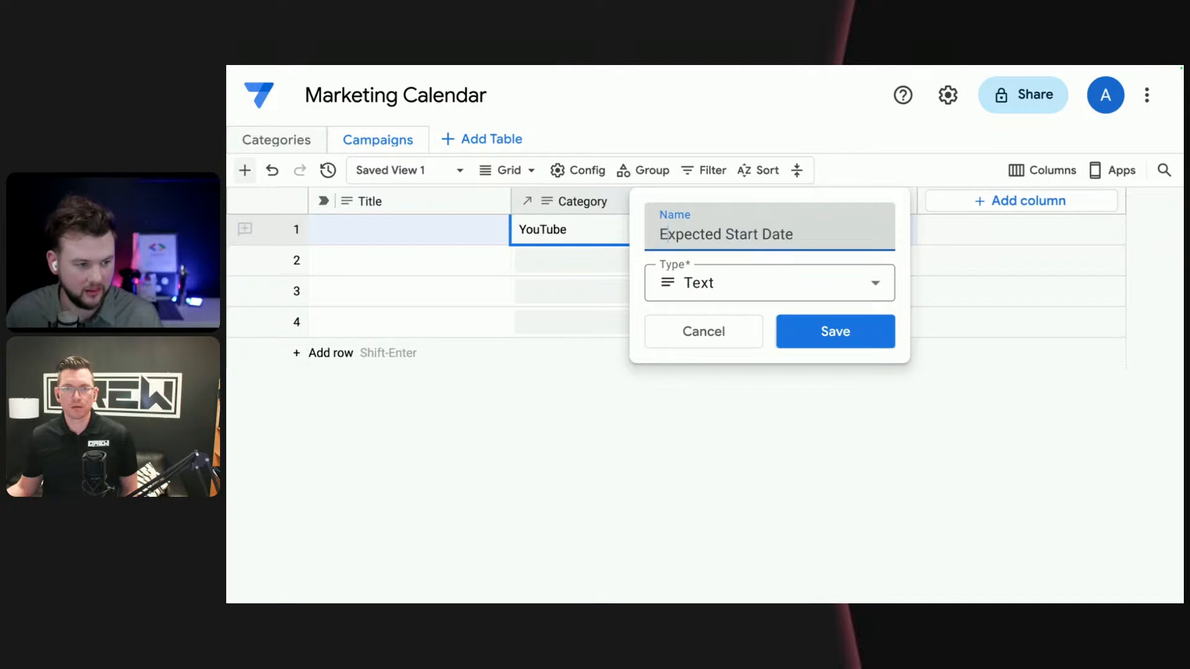
- Give the Expected Start Date column the Date type, copy its name for reuse, and save the column
left_click(883, 282)
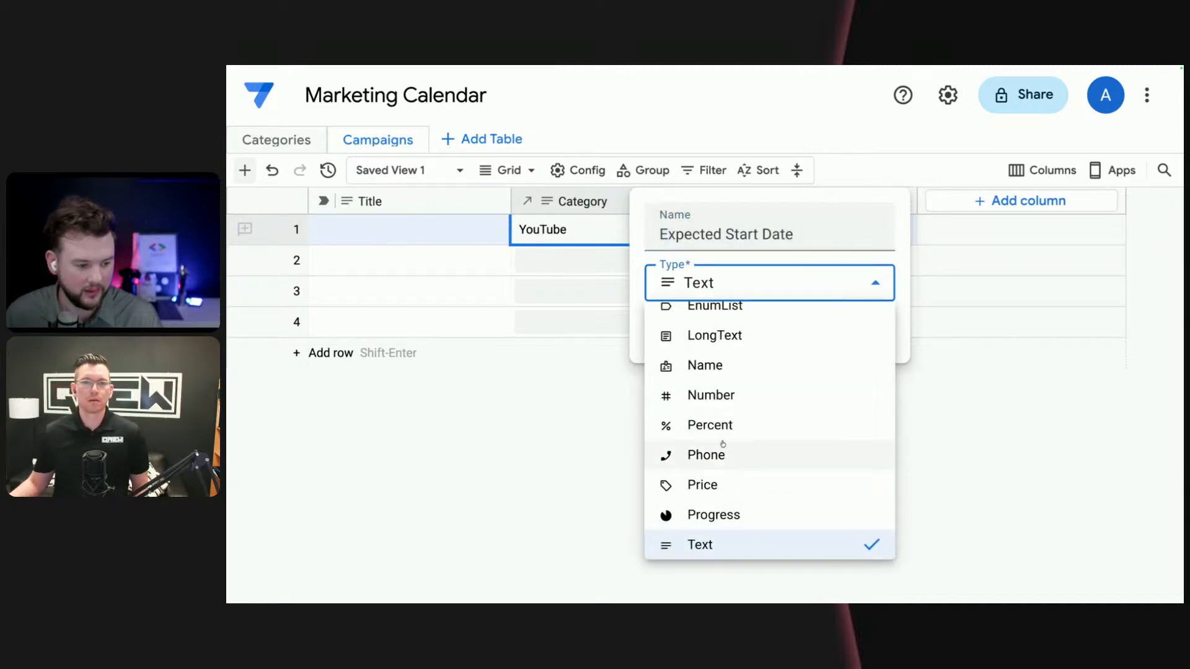
scroll(719, 450, "up", 2)
scroll(724, 445, "up", 2)
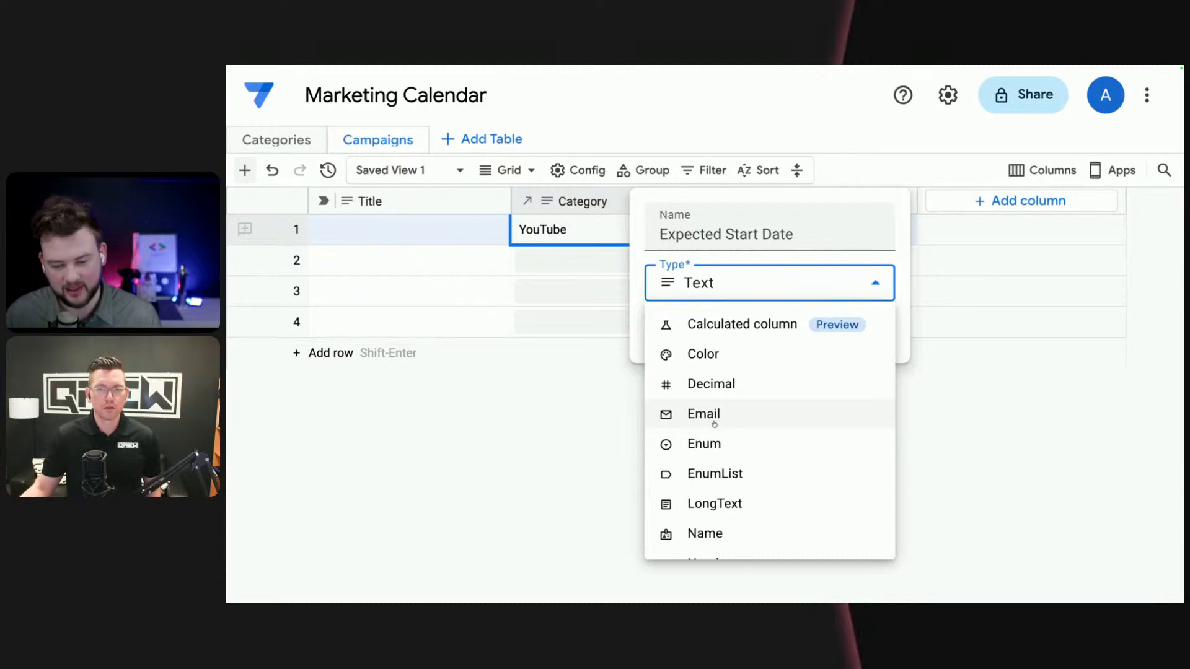
scroll(715, 434, "down", 5)
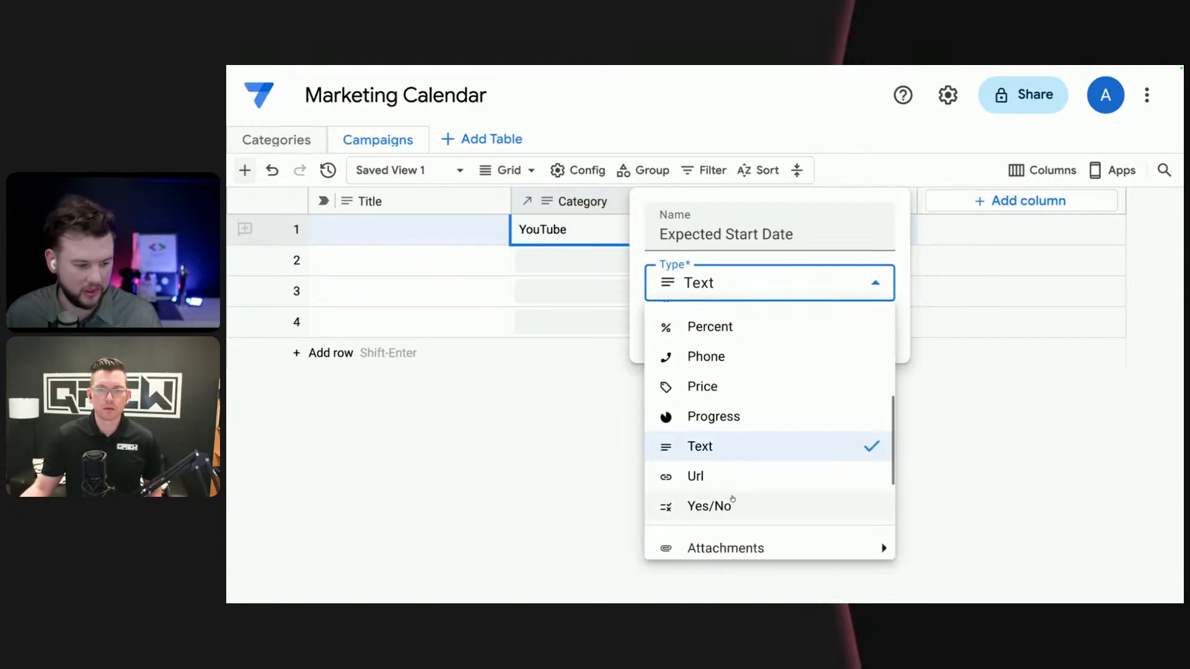
scroll(731, 490, "up", 4)
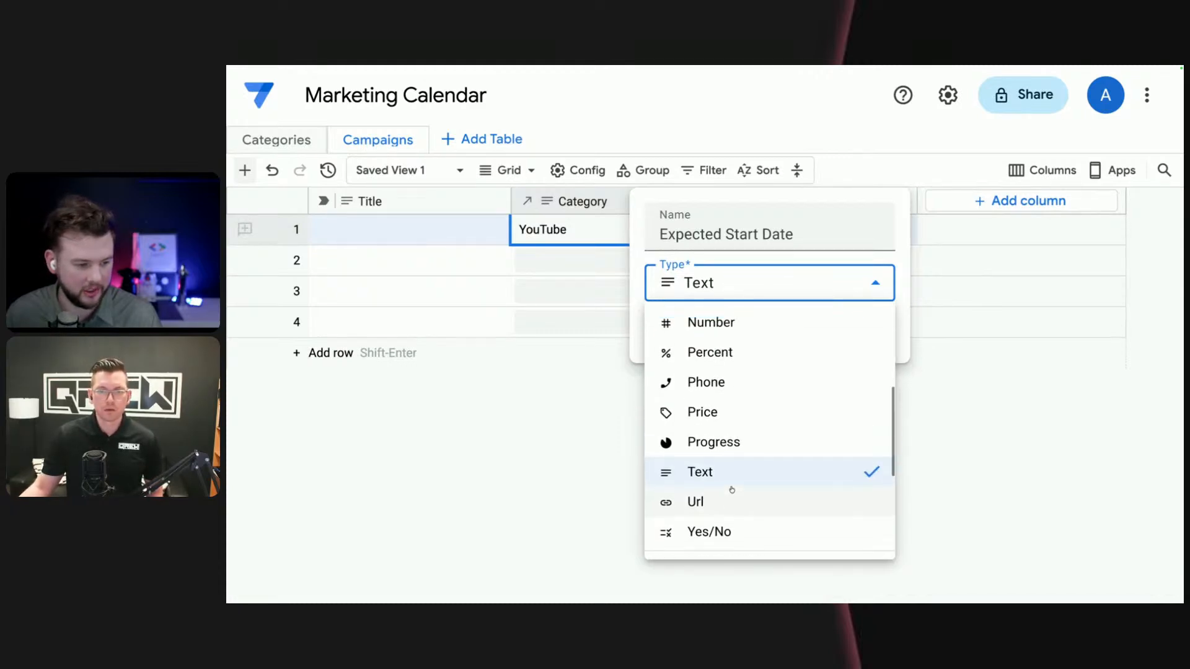
scroll(728, 484, "up", 1)
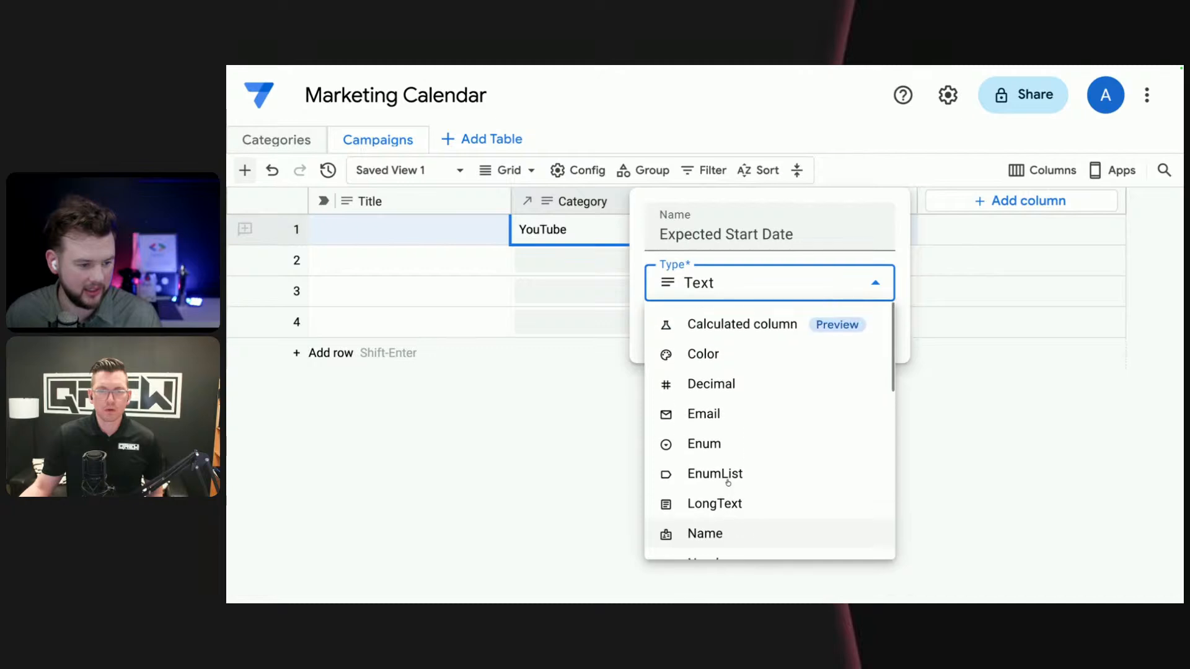
scroll(742, 436, "down", 4)
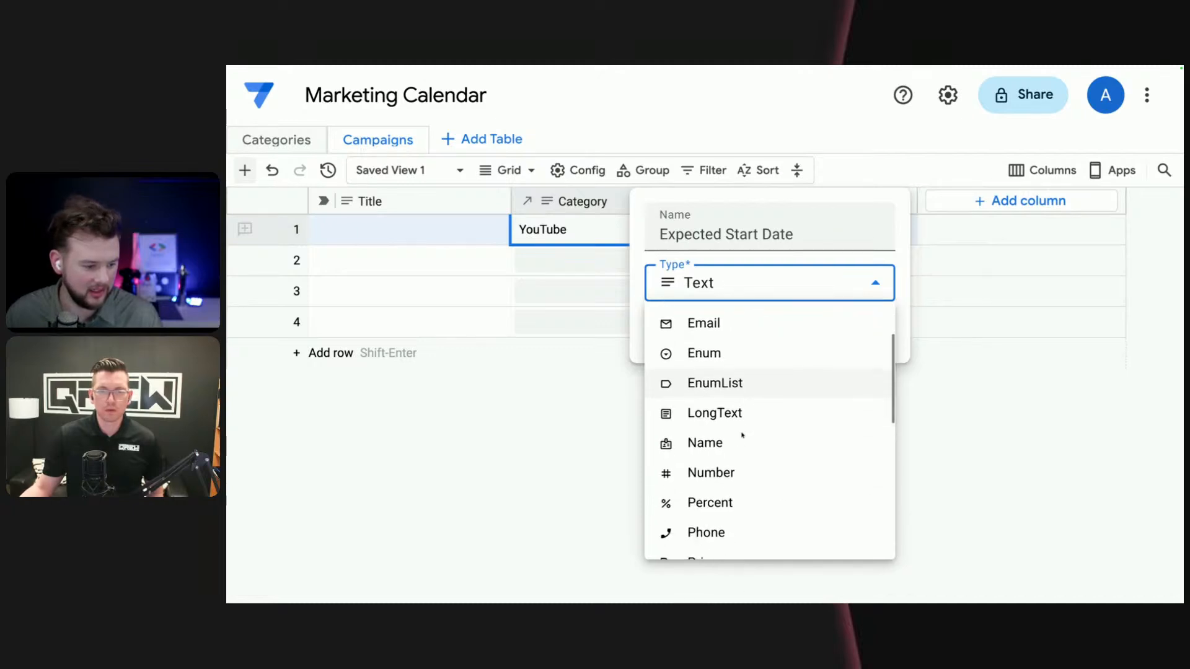
scroll(742, 436, "down", 3)
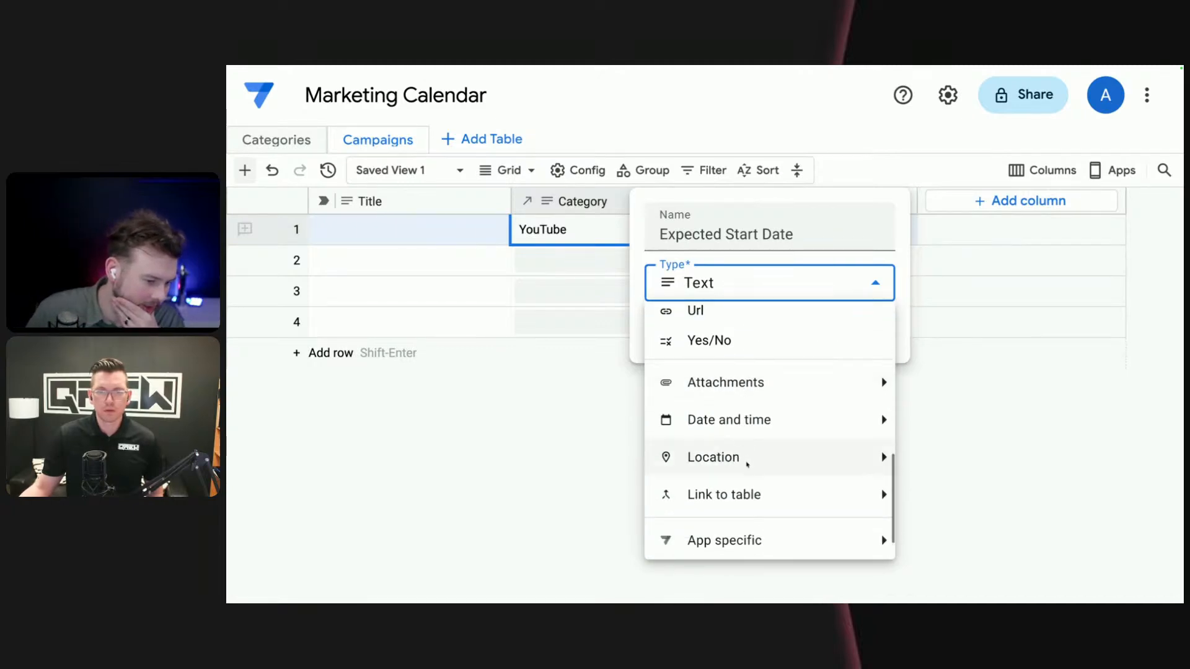
mouse_move(775, 427)
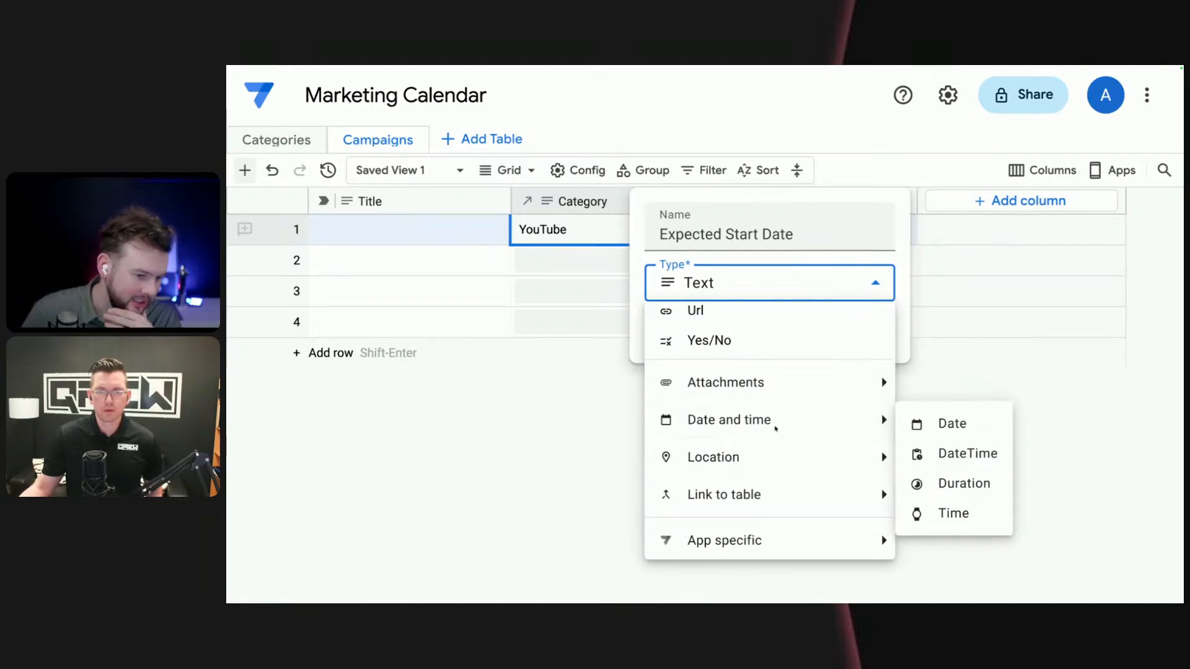
left_click(962, 426)
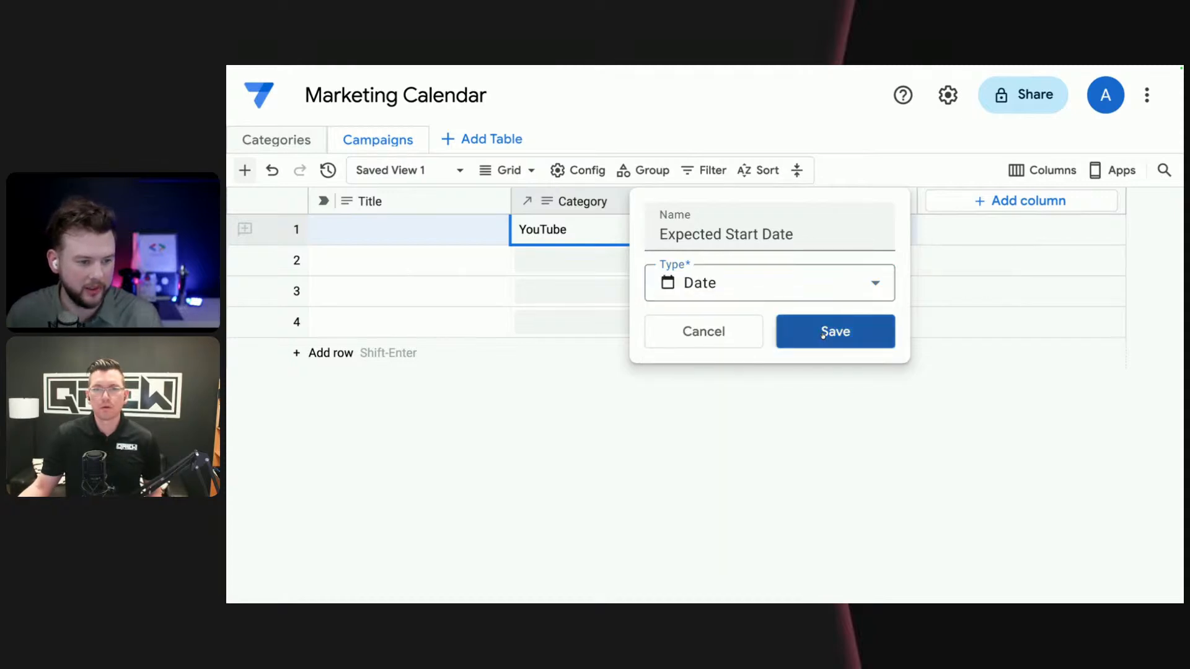
triple_click(800, 233)
key("ctrl+c")
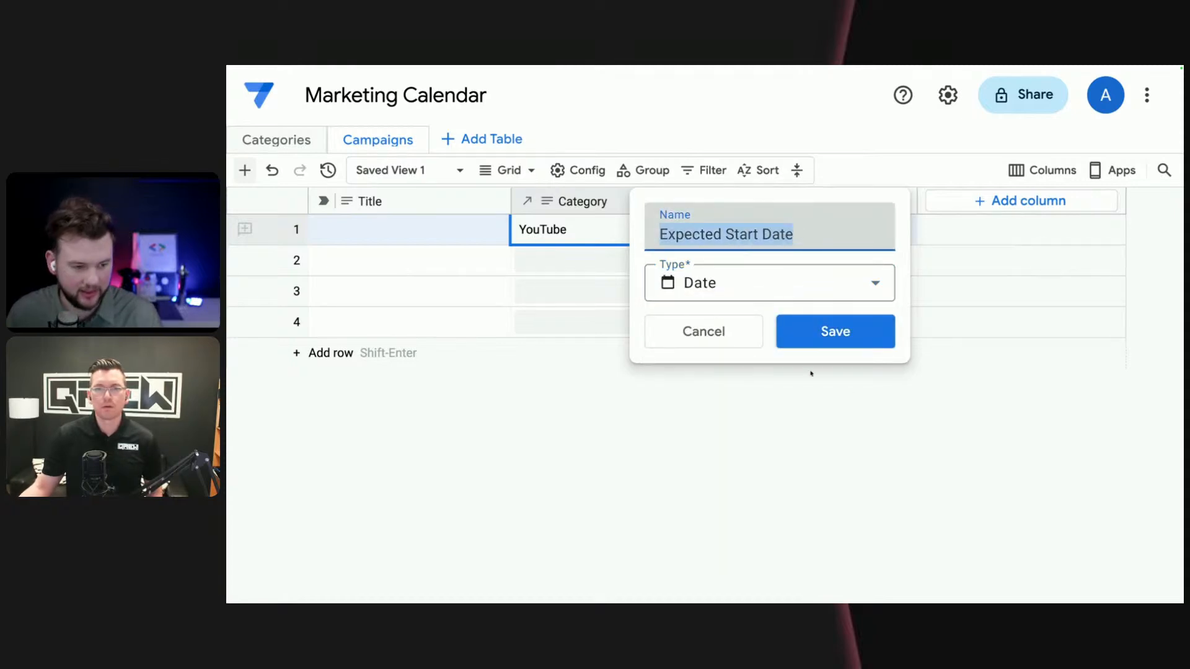
left_click(834, 338)
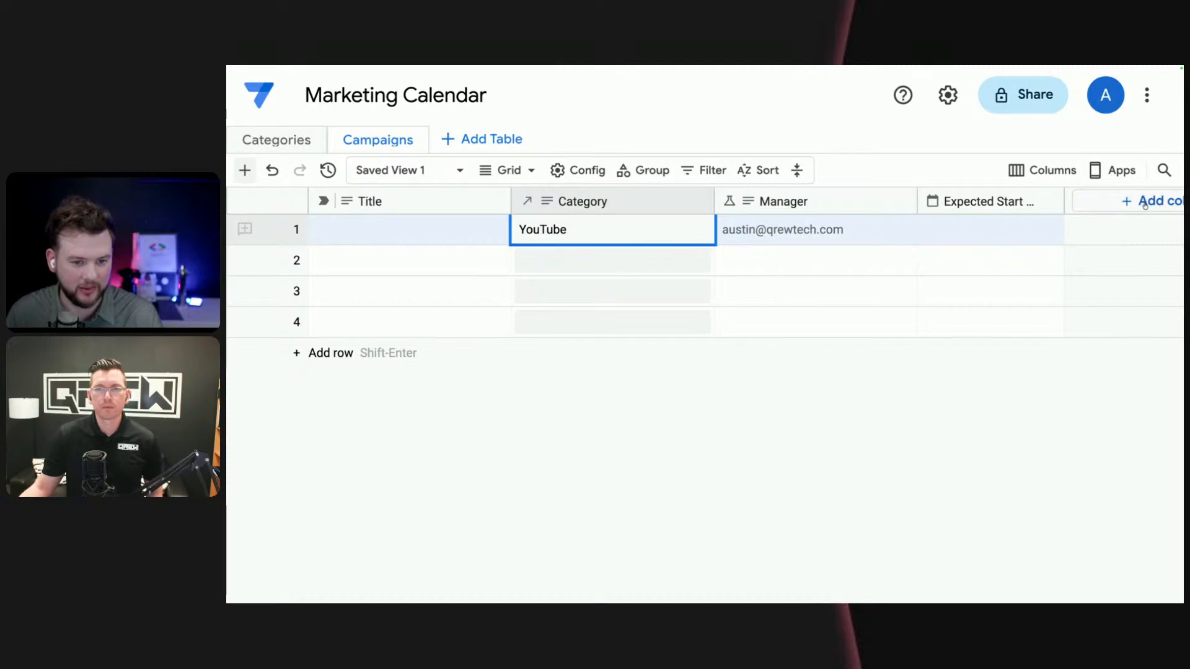
- Add another Campaigns column named "Expected End Date", reusing the copied name, with the Date type, and save it
left_click(1144, 202)
key("ctrl+v")
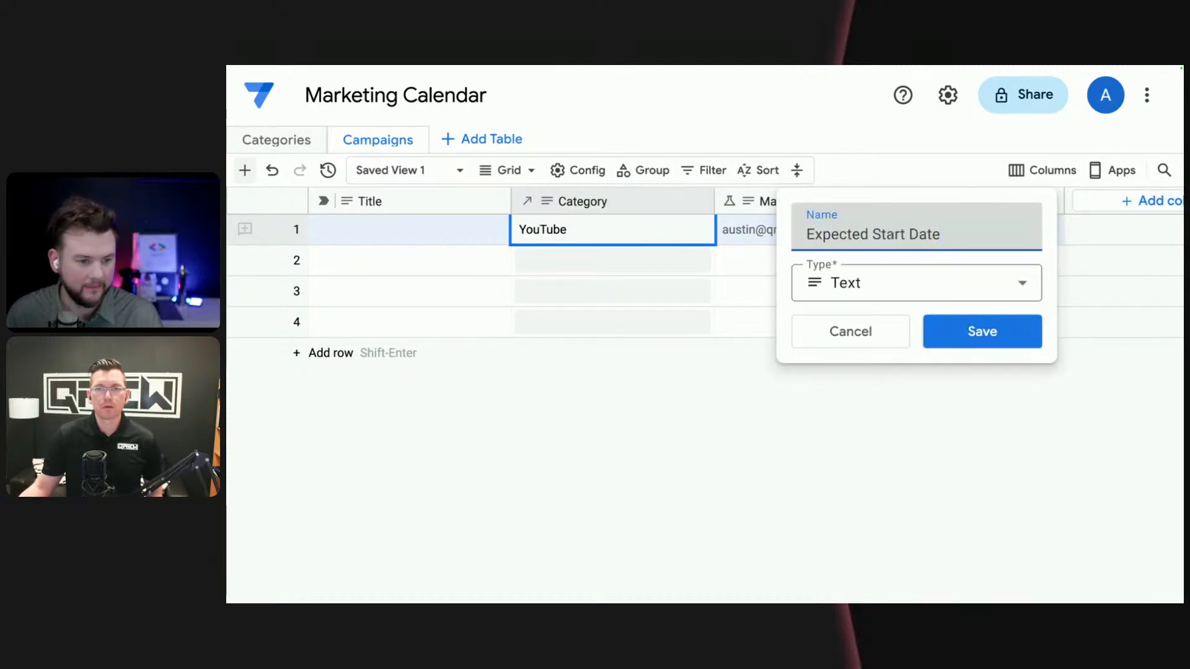
double_click(891, 235)
type("End")
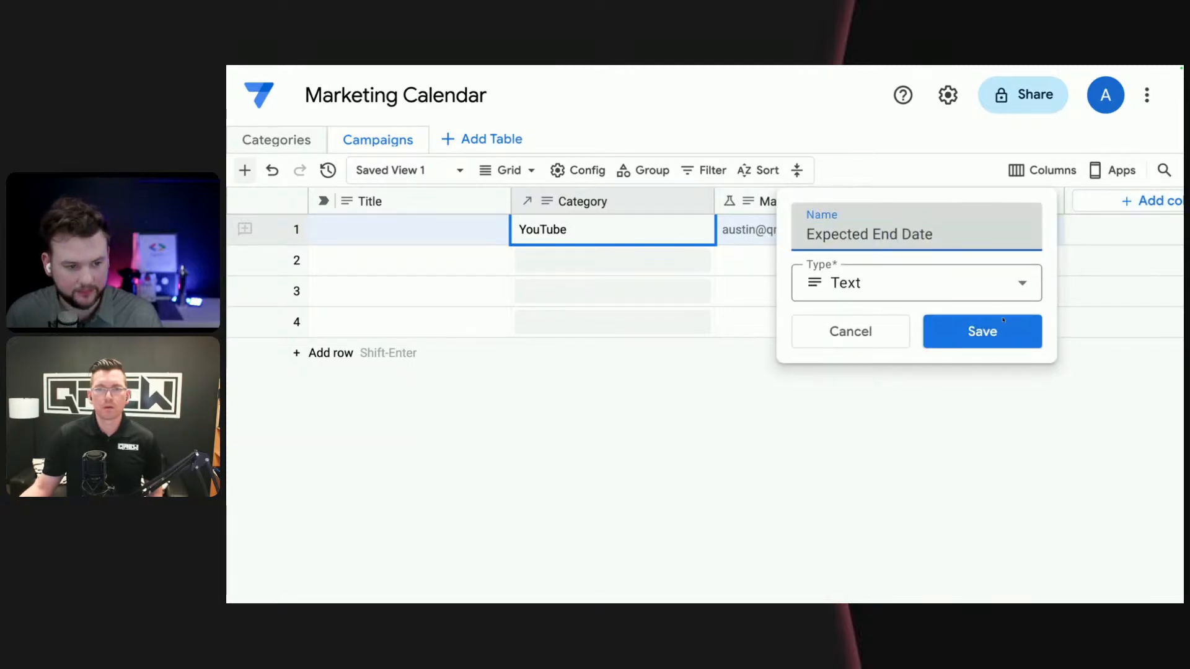
left_click(983, 290)
scroll(924, 409, "down", 5)
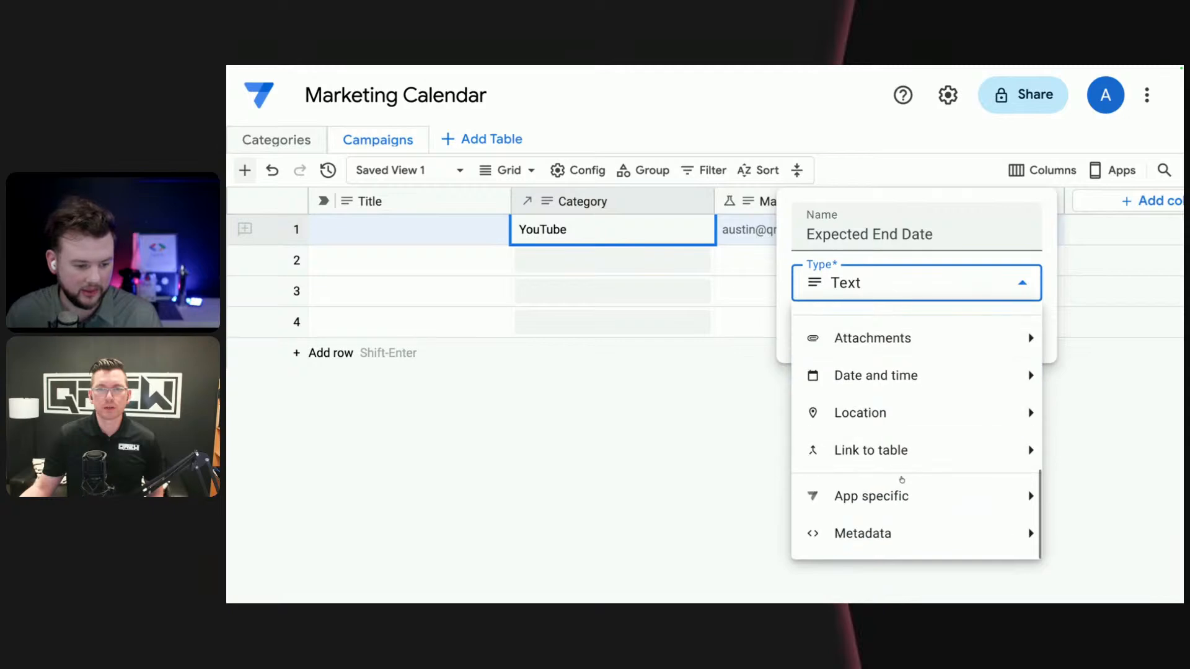
mouse_move(898, 378)
left_click(1110, 381)
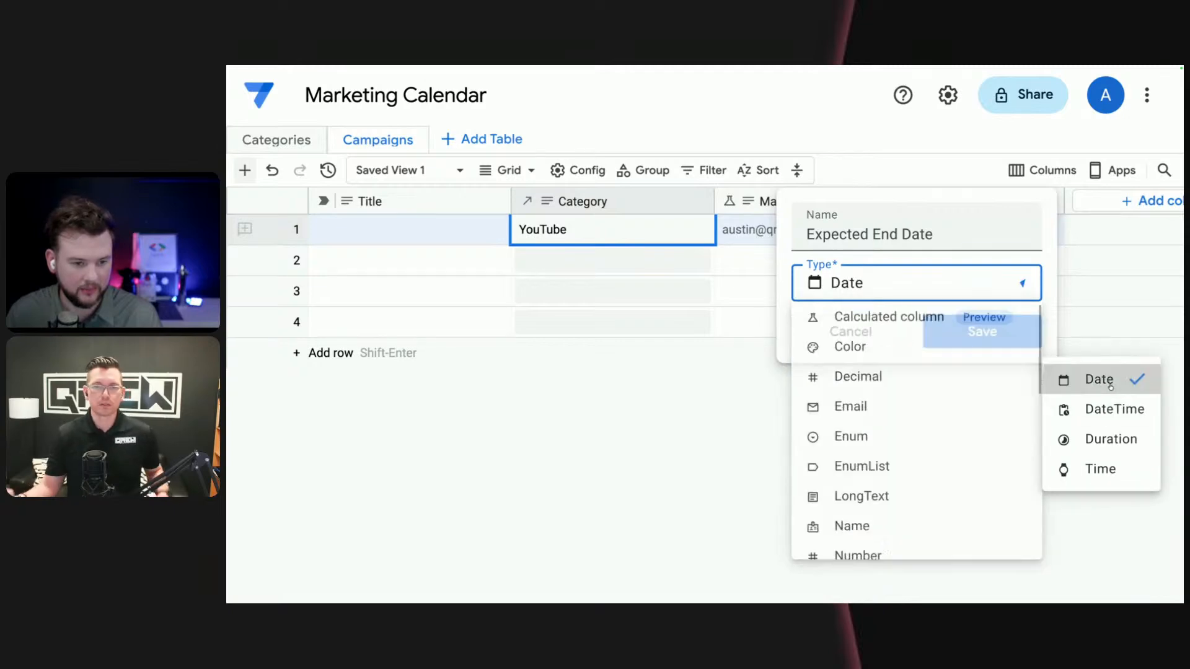
left_click(983, 332)
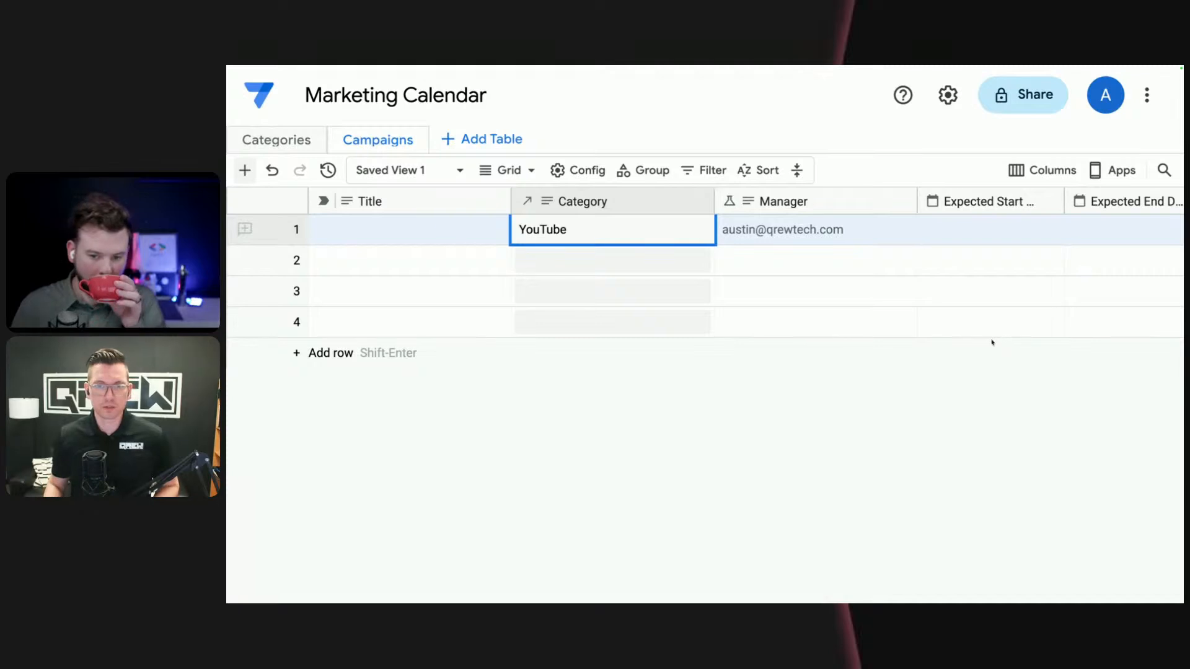
left_click(737, 234)
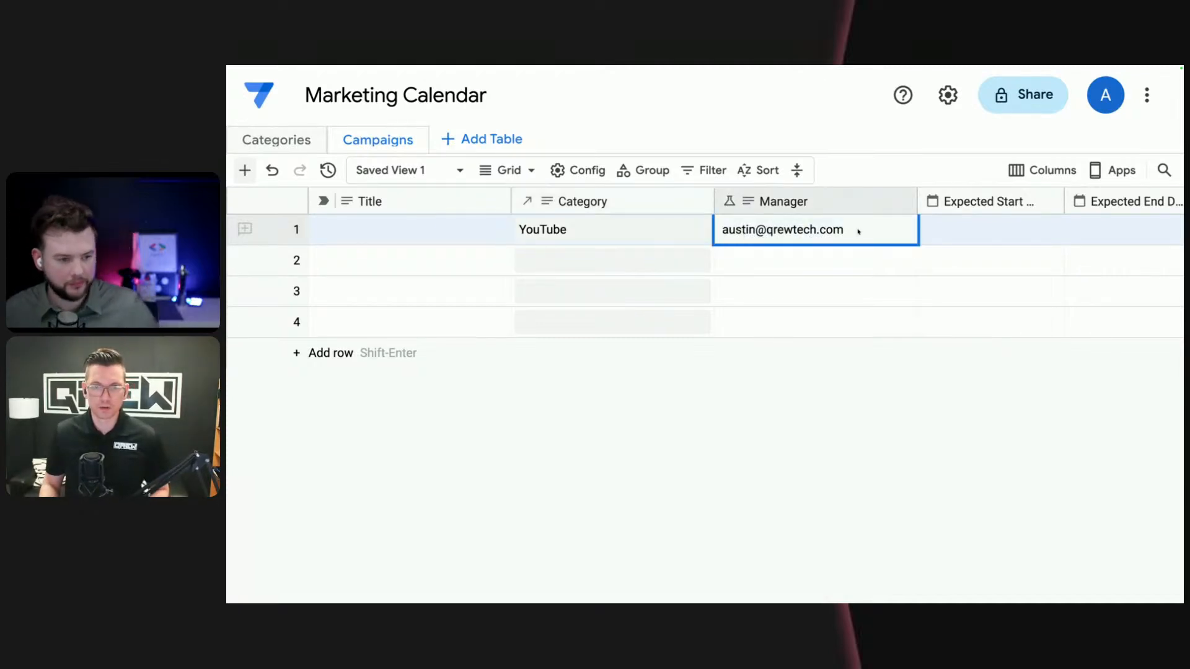
left_click(824, 234)
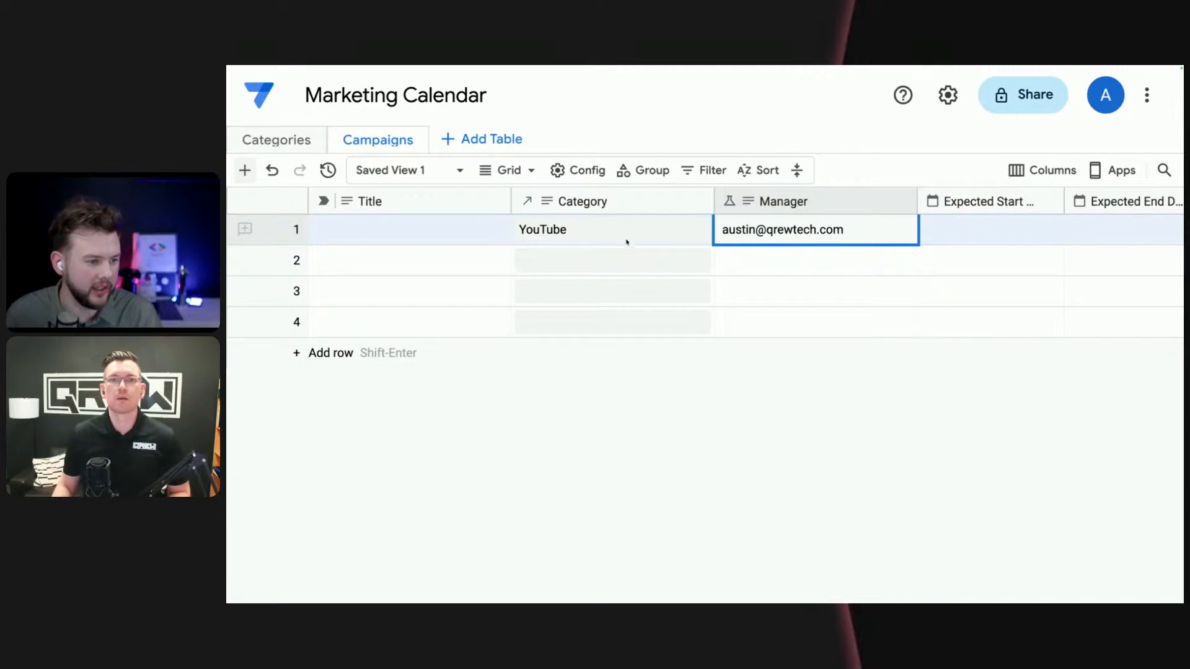
left_click(699, 202)
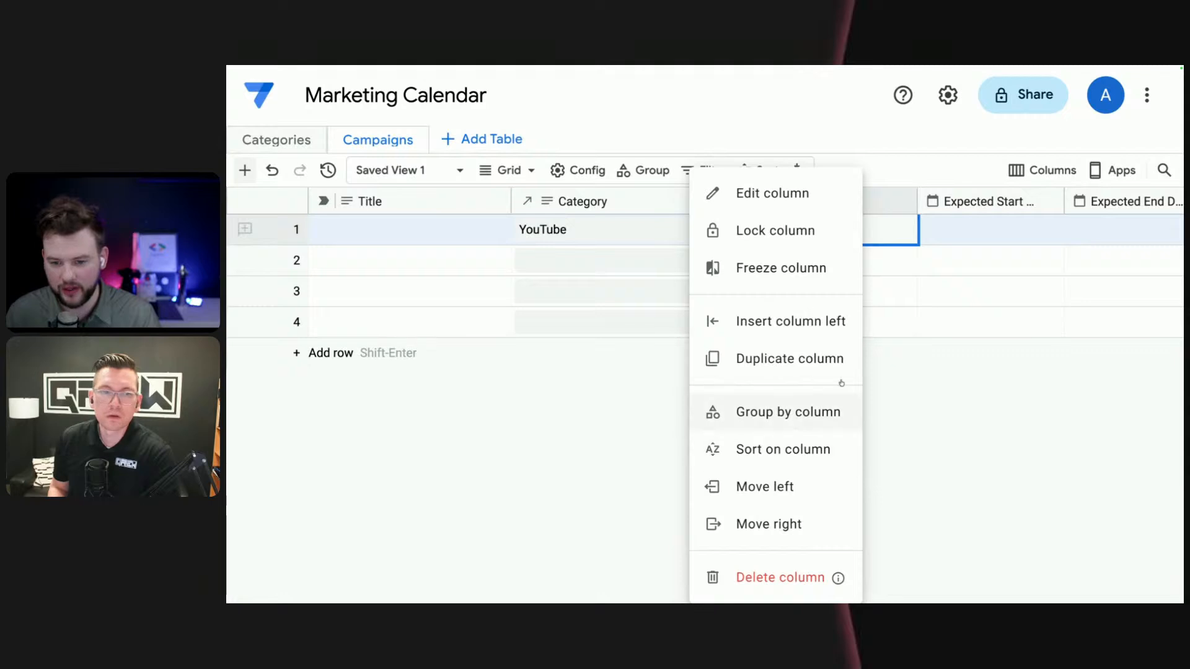
left_click(961, 505)
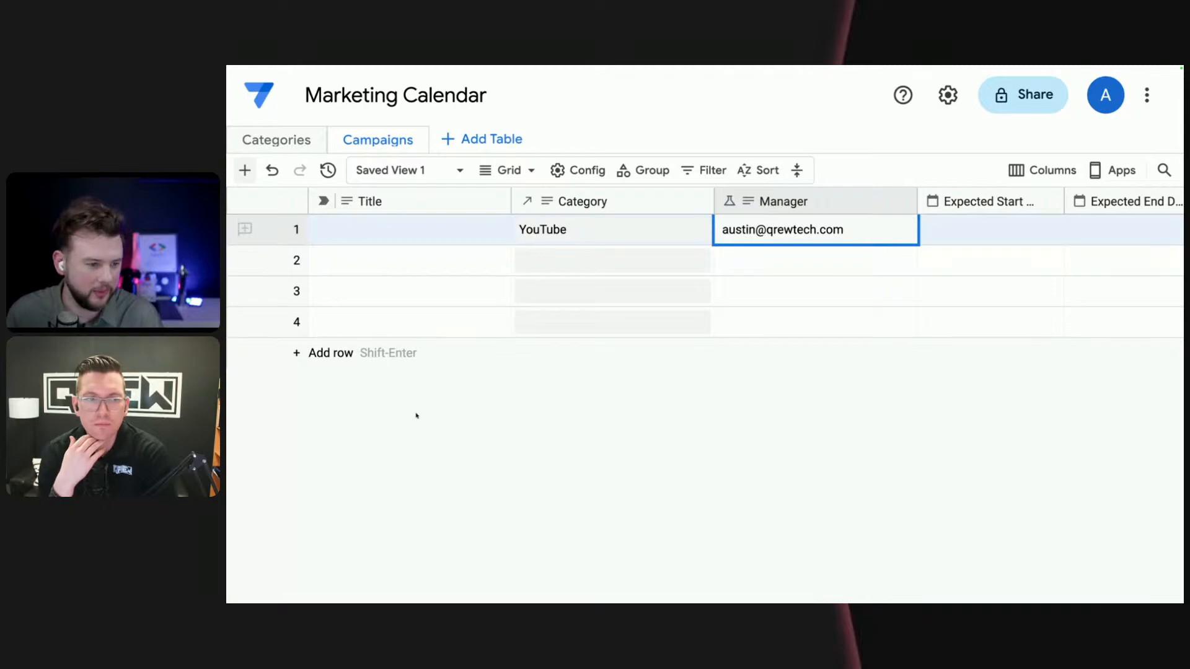
scroll(988, 263, "right", 3)
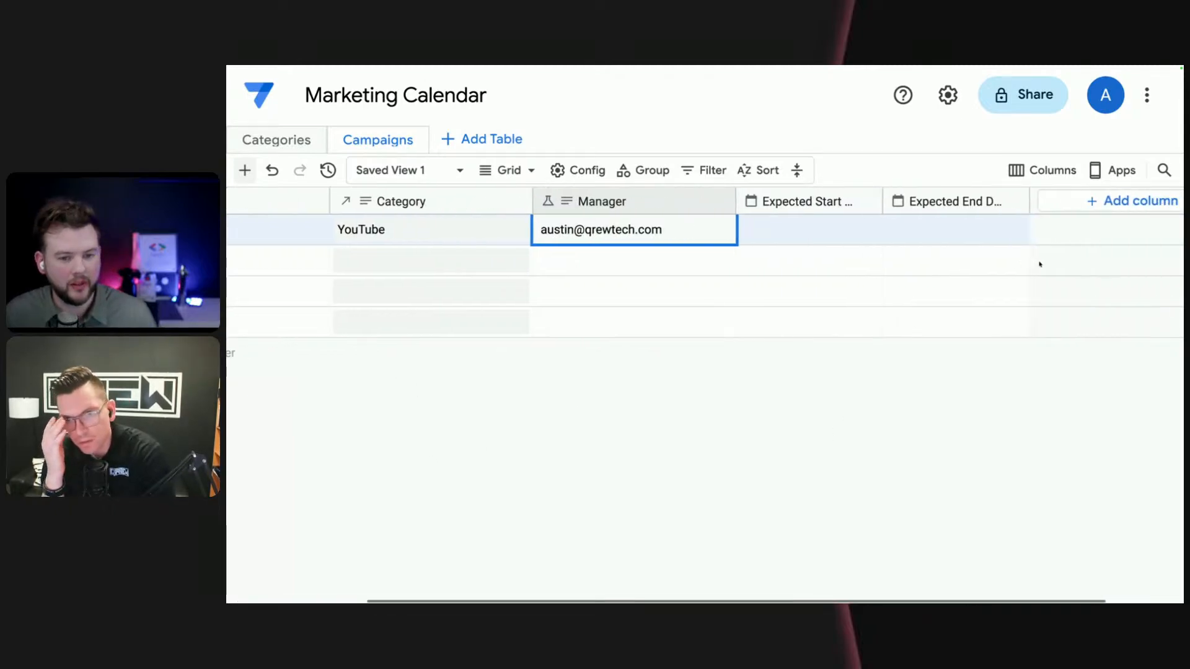
scroll(1036, 262, "left", 3)
scroll(853, 278, "right", 1)
scroll(842, 287, "left", 1)
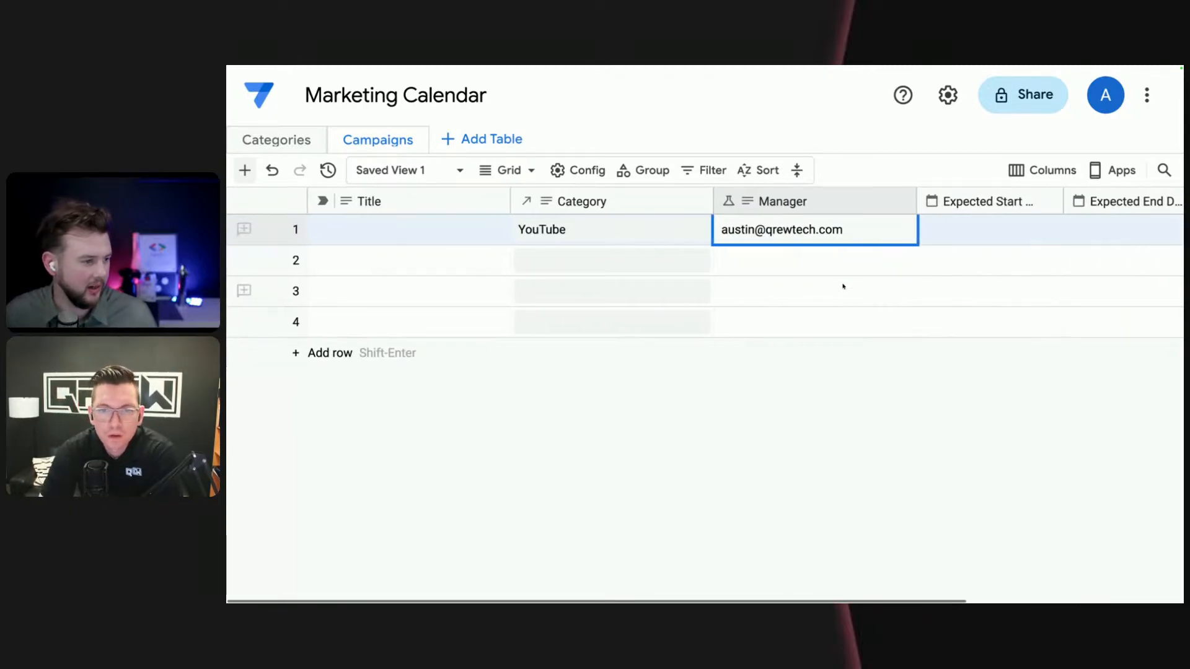
- Title the first campaign, the YouTube one, "Gantt Chart Campaign"
left_click(453, 226)
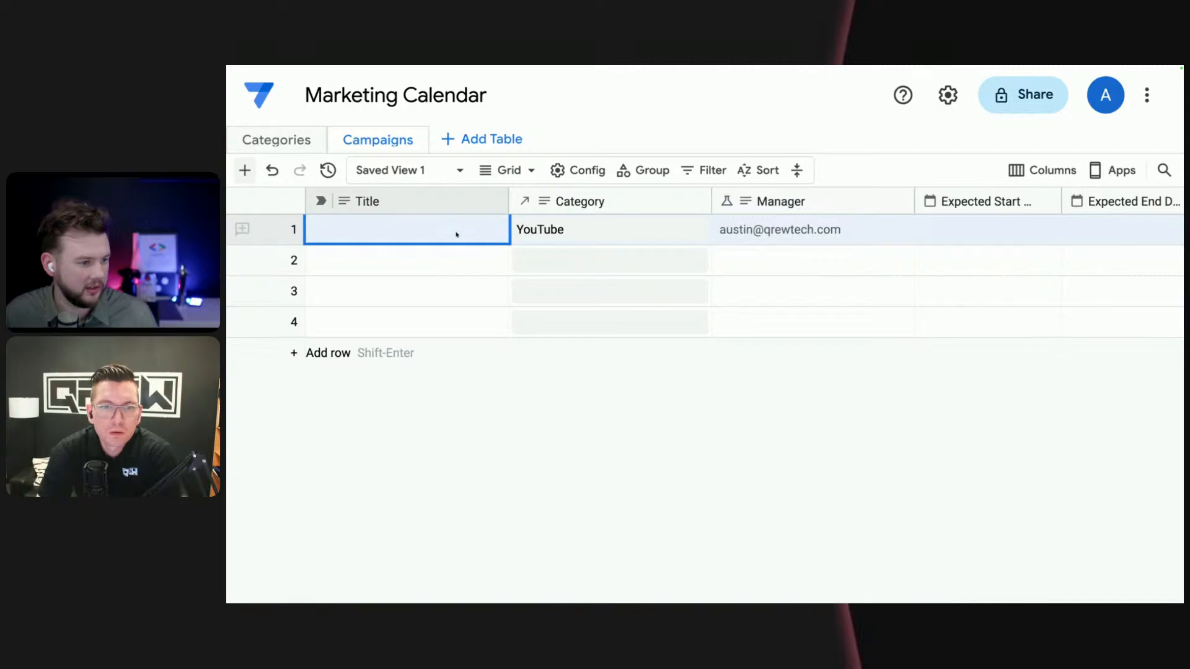
type("Gantt")
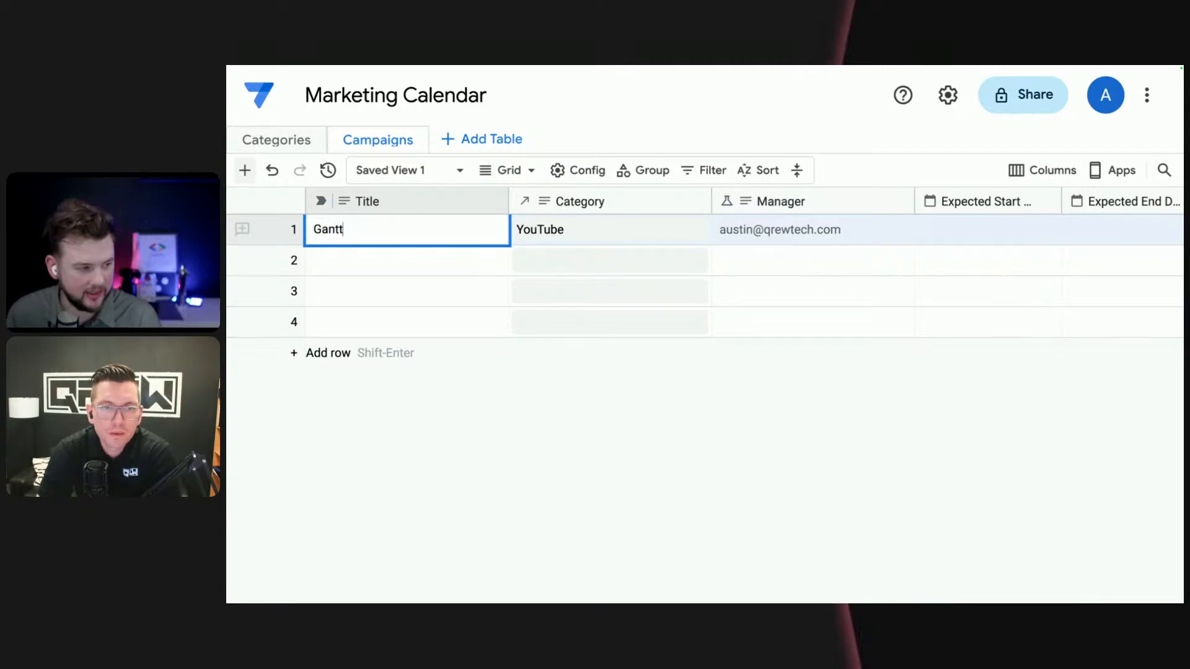
type(" Chart Campaign")
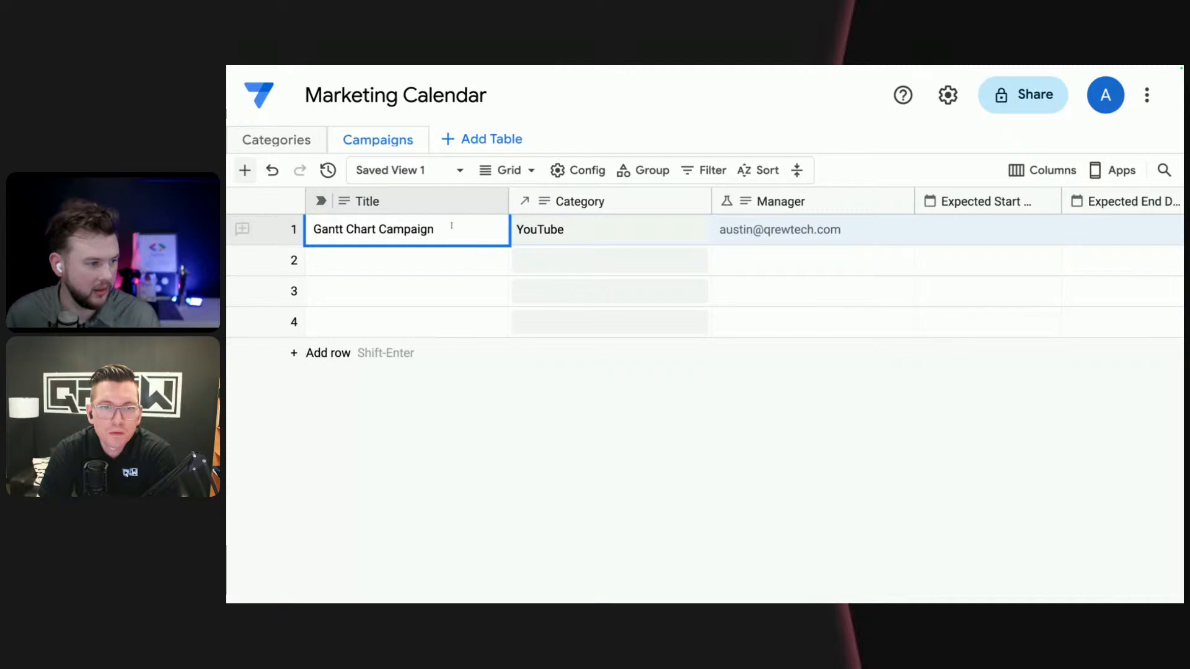
left_click(741, 417)
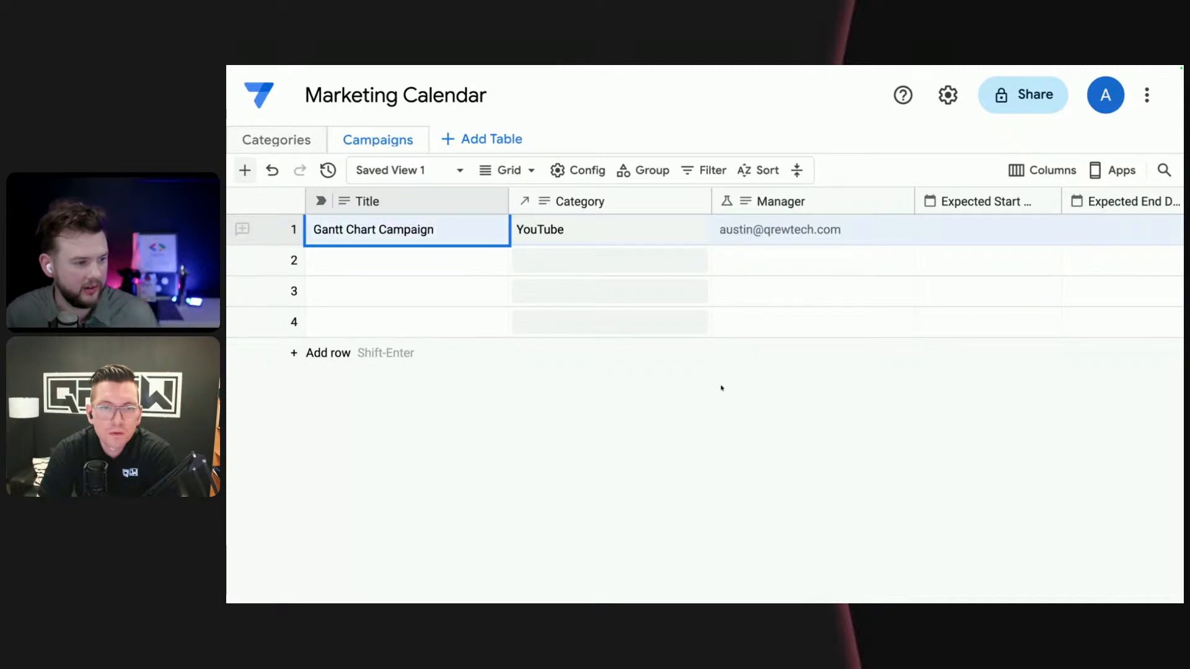
- Set the Gantt Chart Campaign's Expected Start Date to 1/1/26
scroll(731, 385, "right", 1)
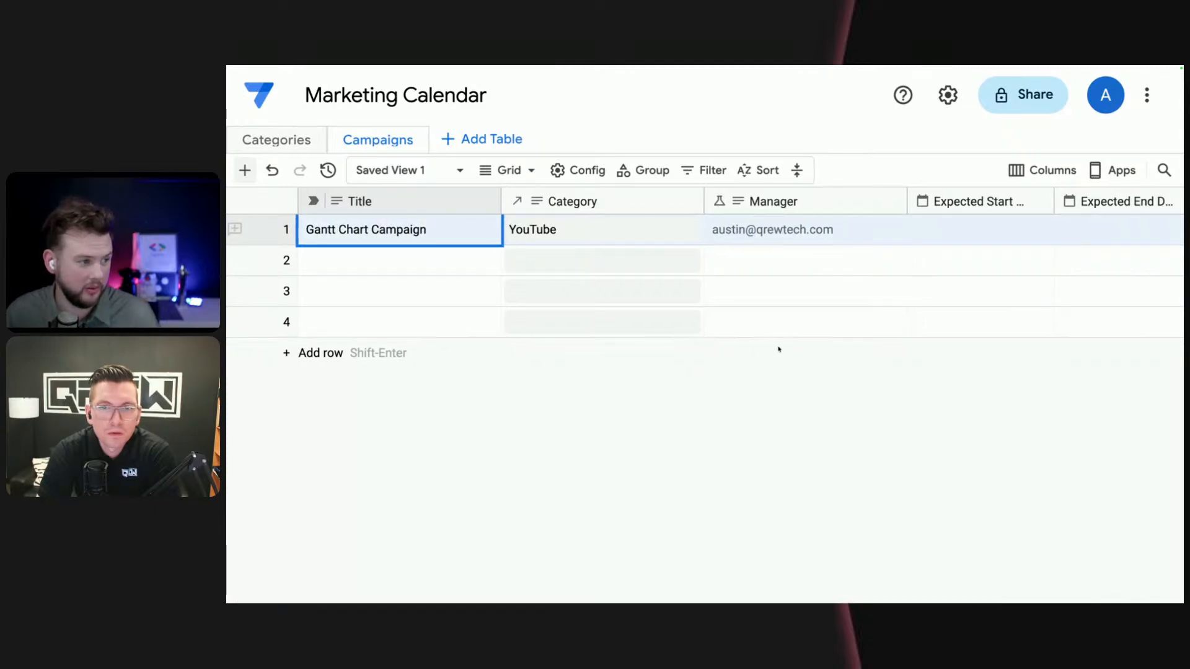
scroll(771, 350, "right", 1)
scroll(780, 348, "right", 5)
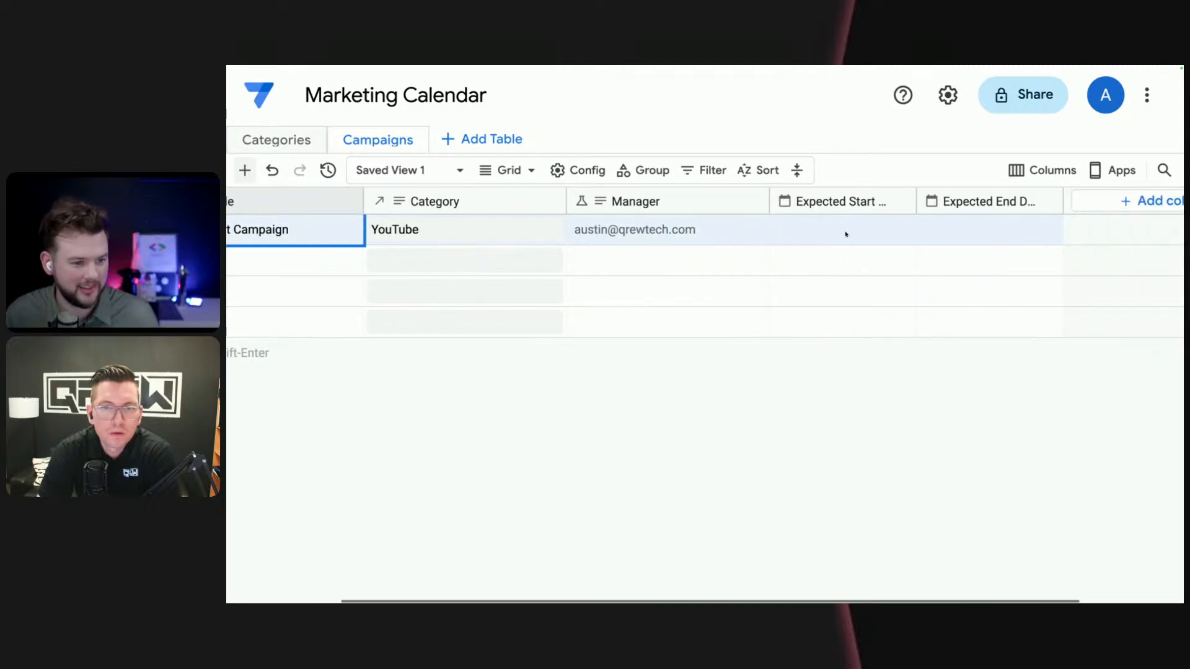
left_click(846, 234)
left_click(902, 229)
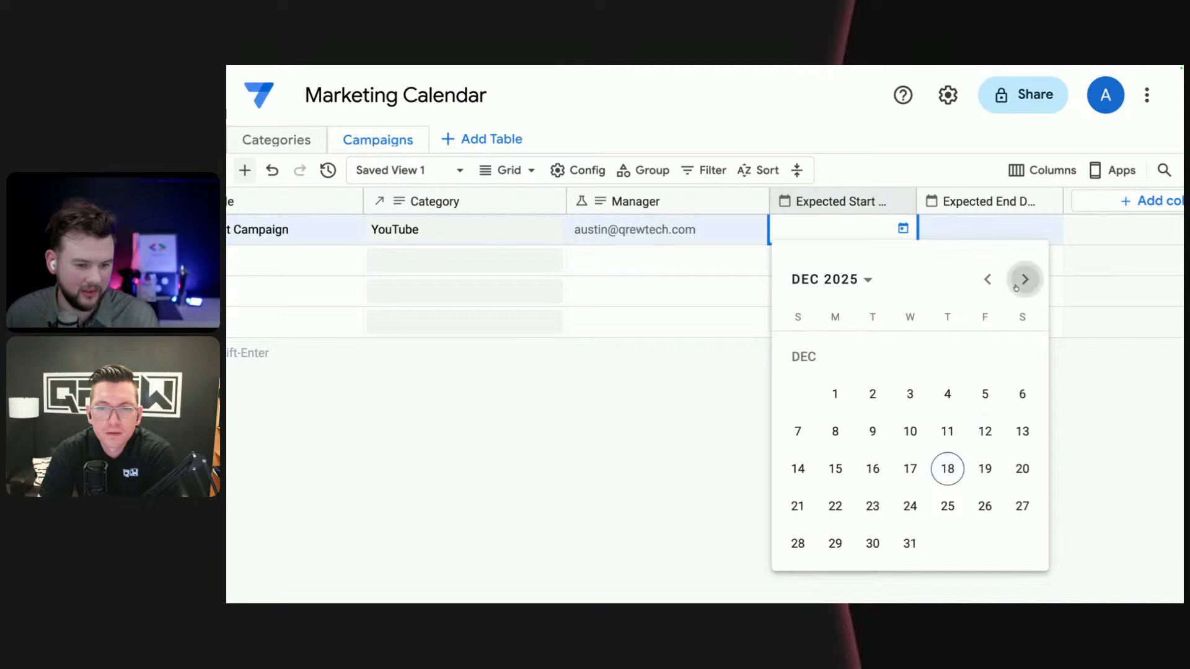
left_click(1025, 278)
left_click(945, 357)
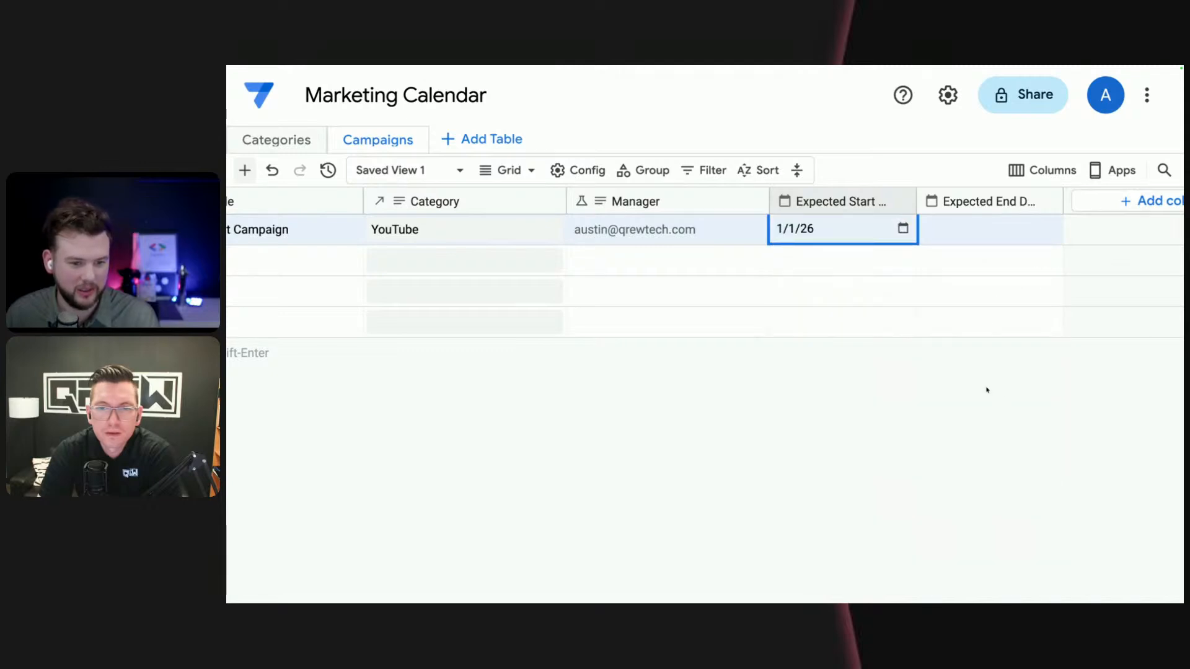
- Set the Gantt Chart Campaign's Expected End Date to 1/31/26
left_click(998, 231)
left_click(1050, 228)
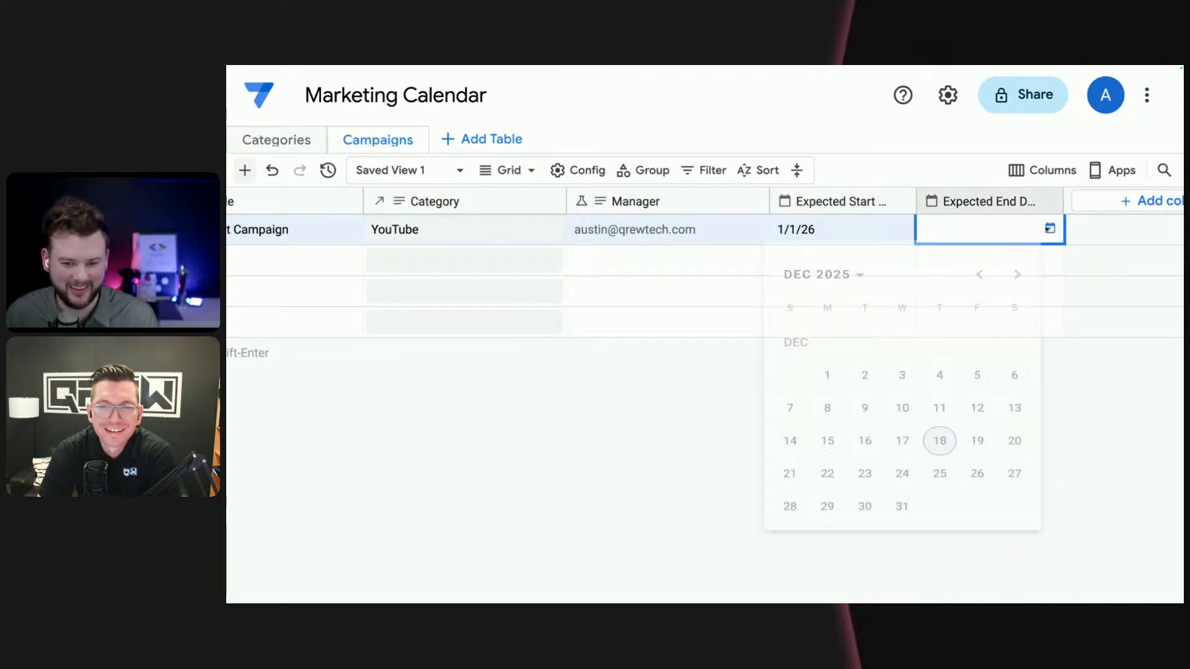
left_click(1018, 282)
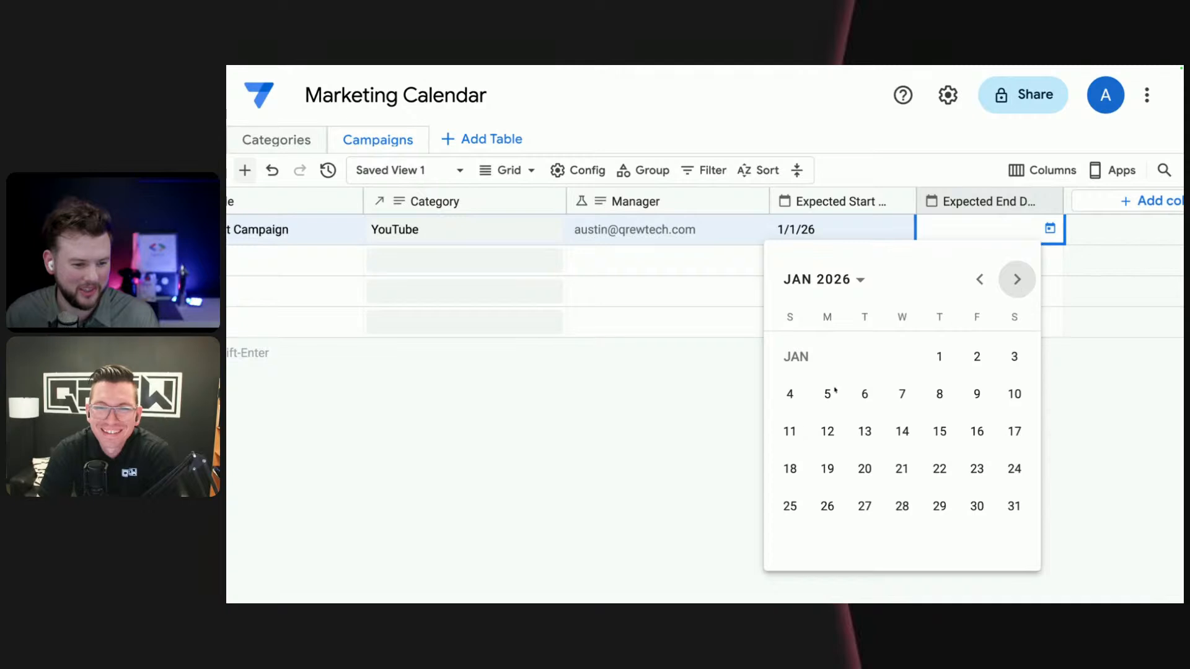
left_click(1014, 507)
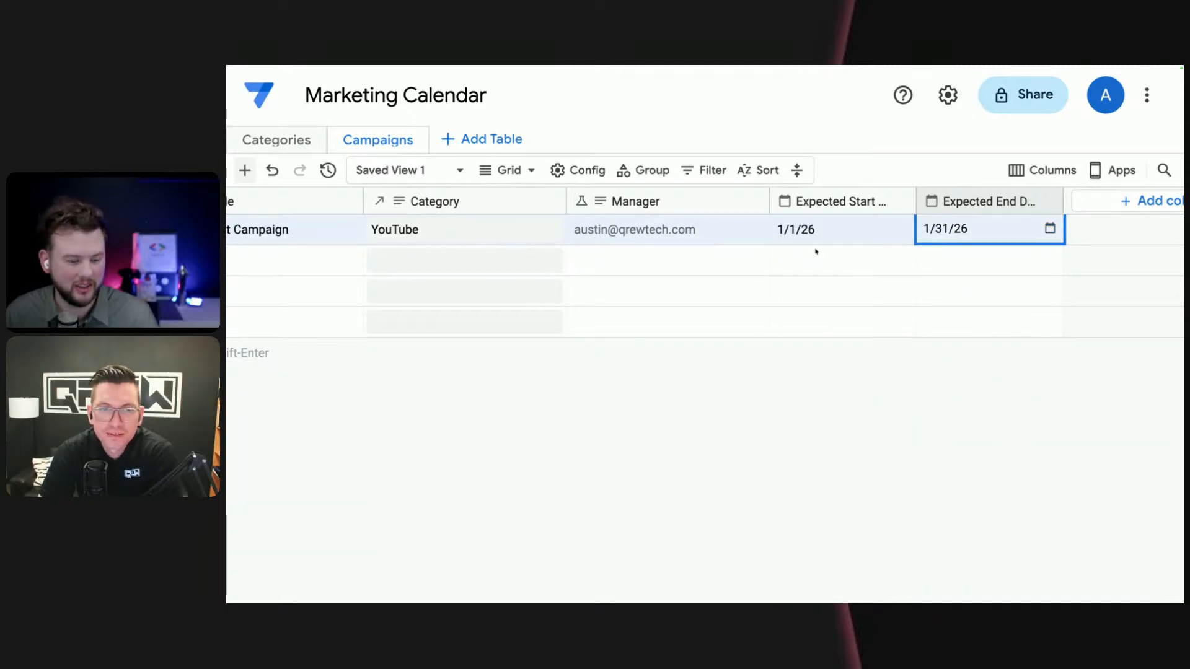
- Set the second campaign's Category to Email by searching the referenced categories for "email"
scroll(817, 251, "left", 3)
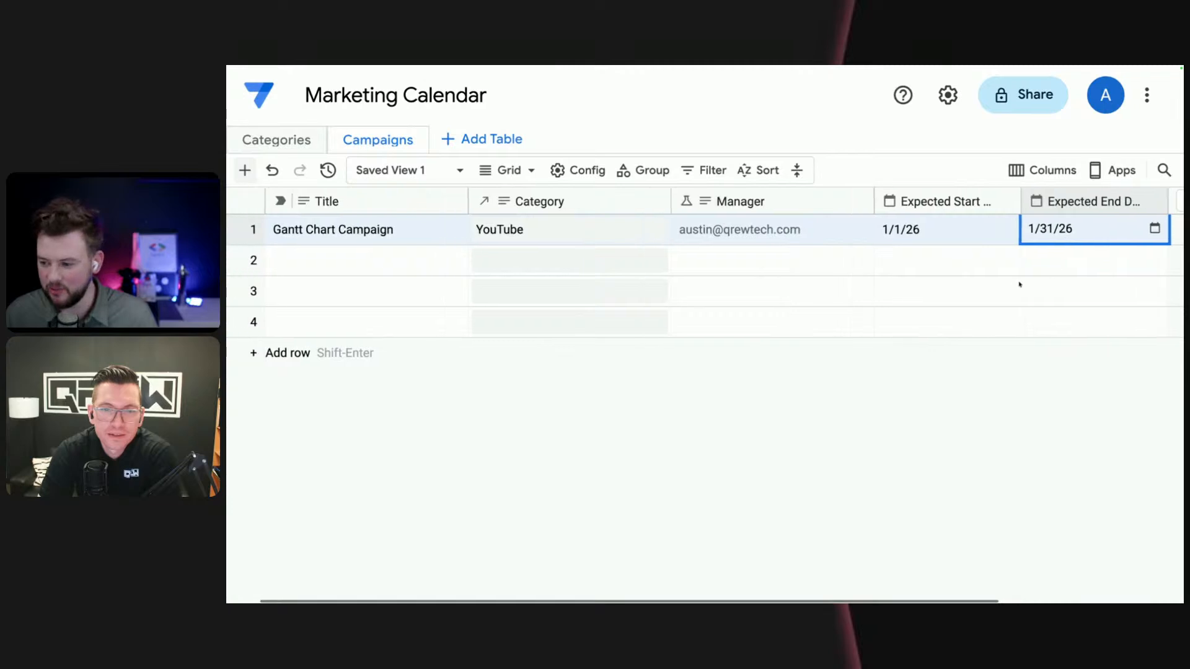
scroll(1020, 285, "left", 1)
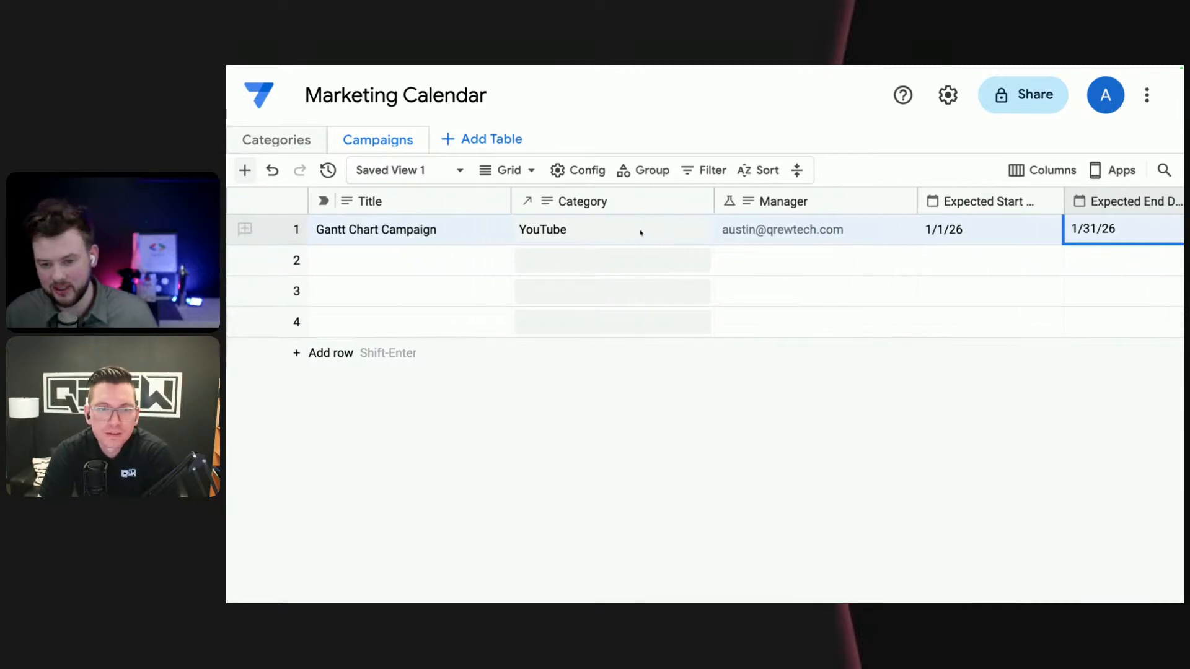
left_click(426, 265)
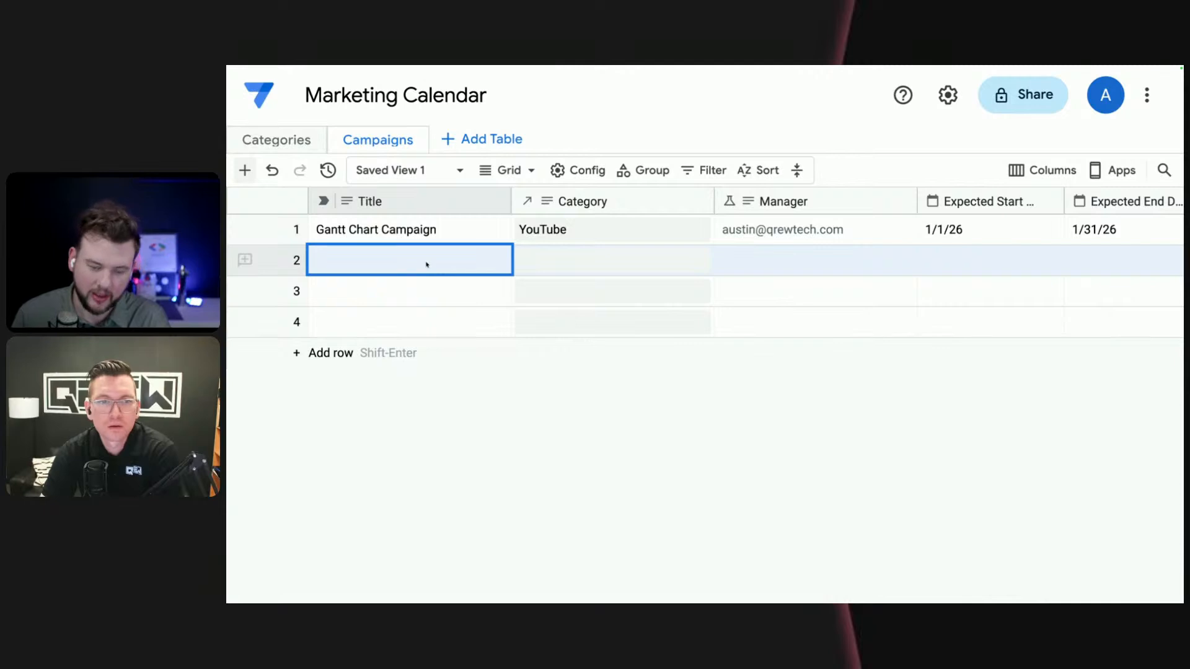
left_click(561, 263)
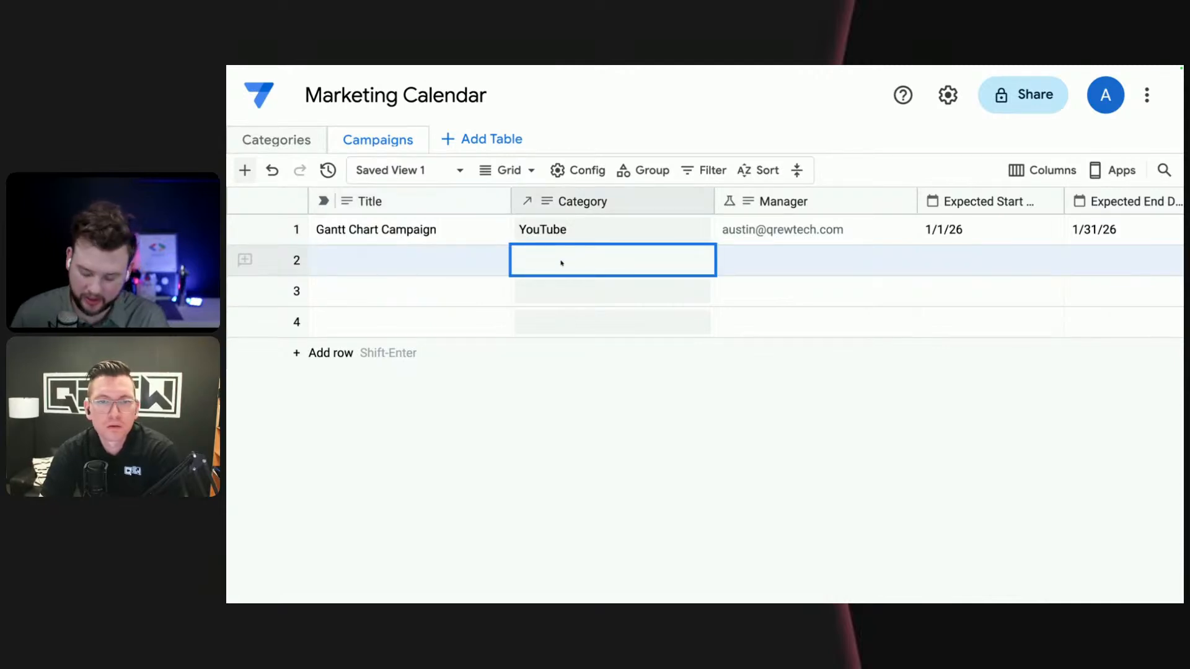
type("email")
left_click(601, 308)
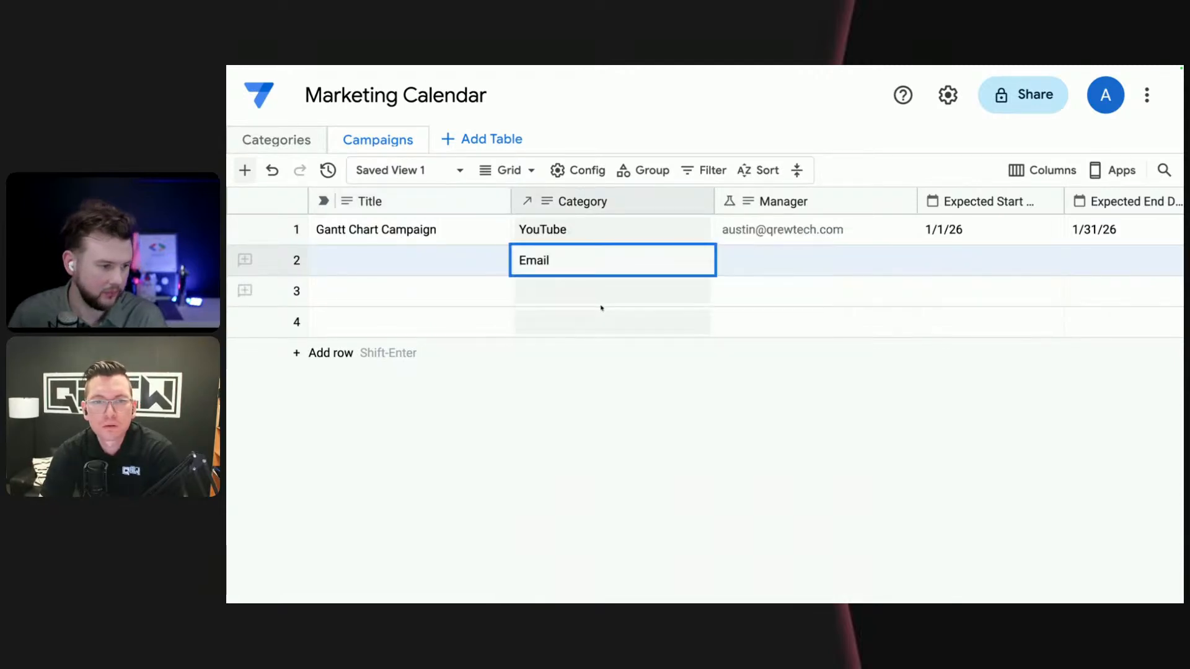
- Title the second campaign "End of Year Sale for AppSheetTraining.com"
left_click(470, 264)
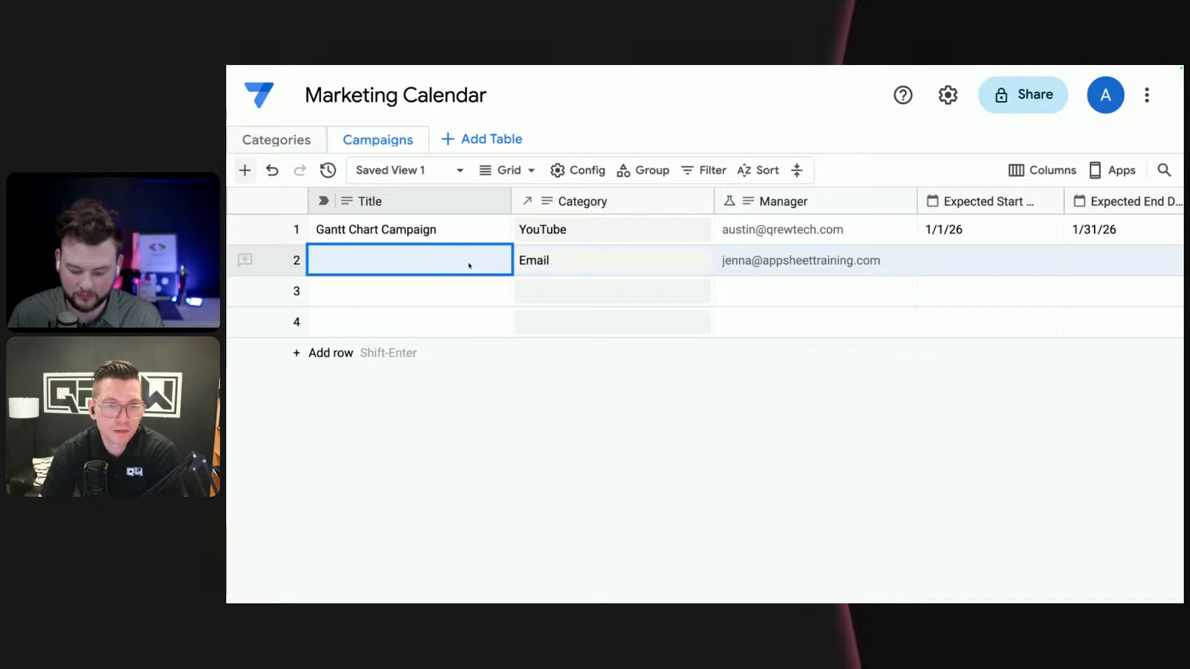
type("A")
key("BackSpace")
type("E")
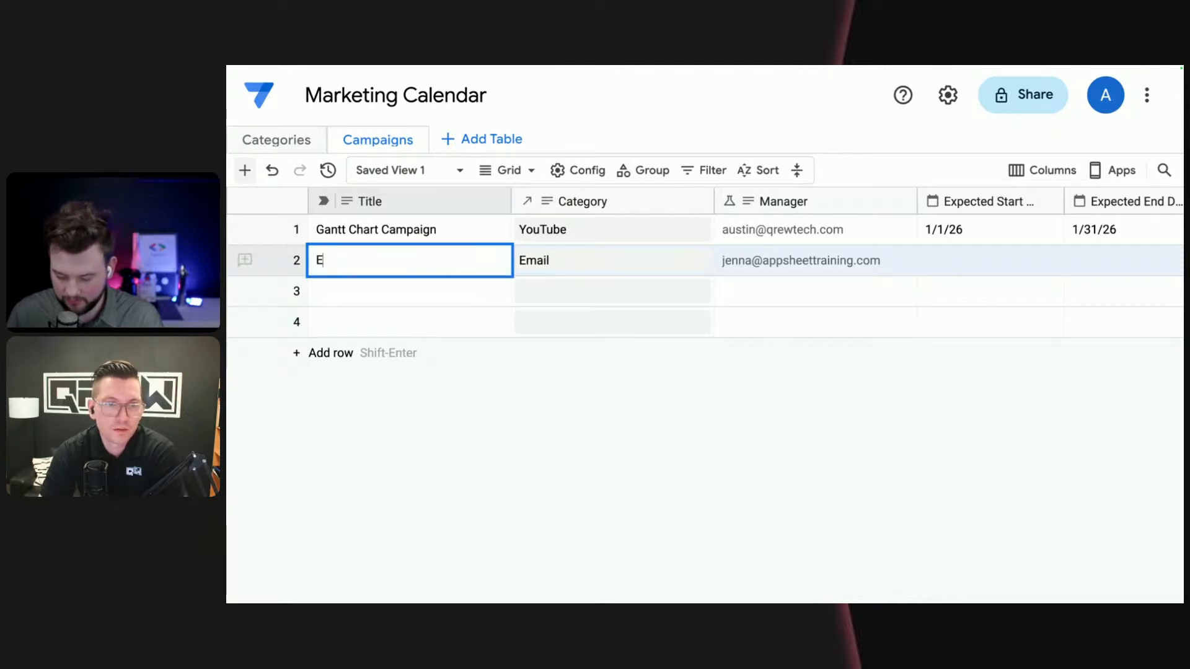
type("nd ")
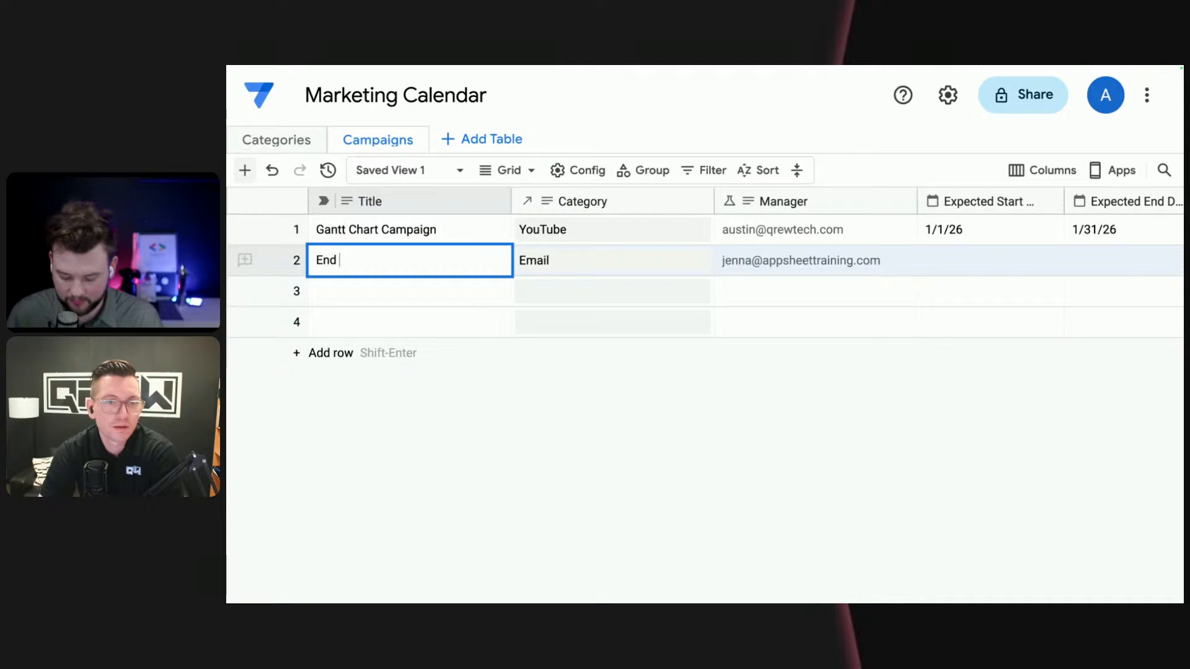
type("of Year")
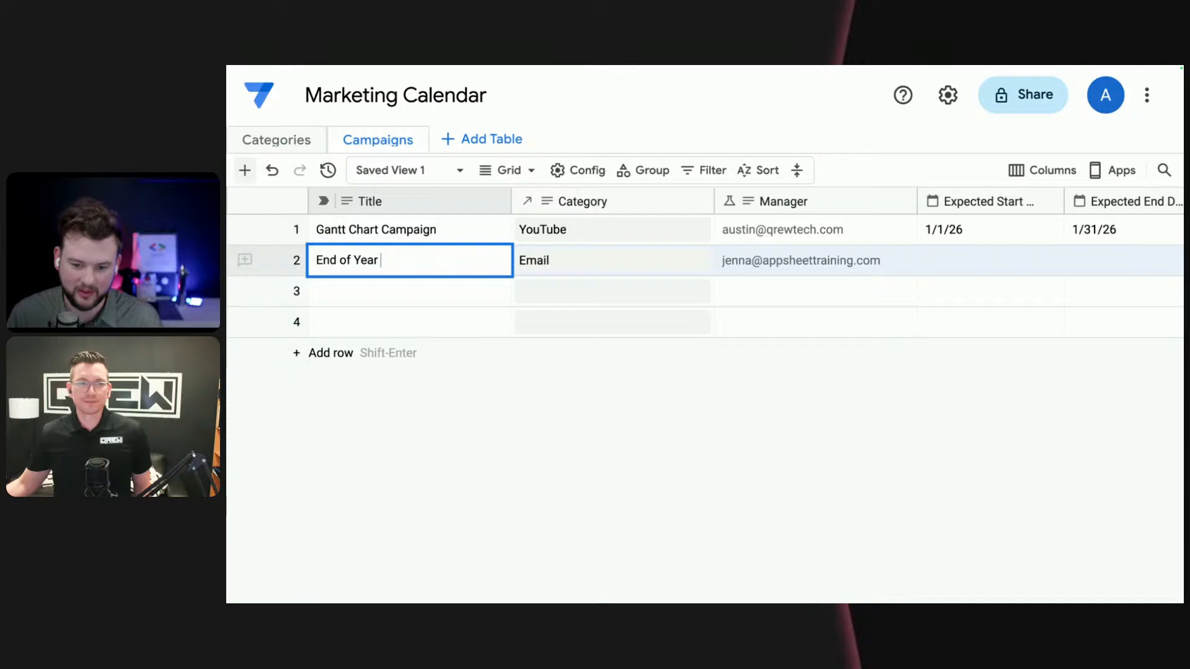
type("Sa")
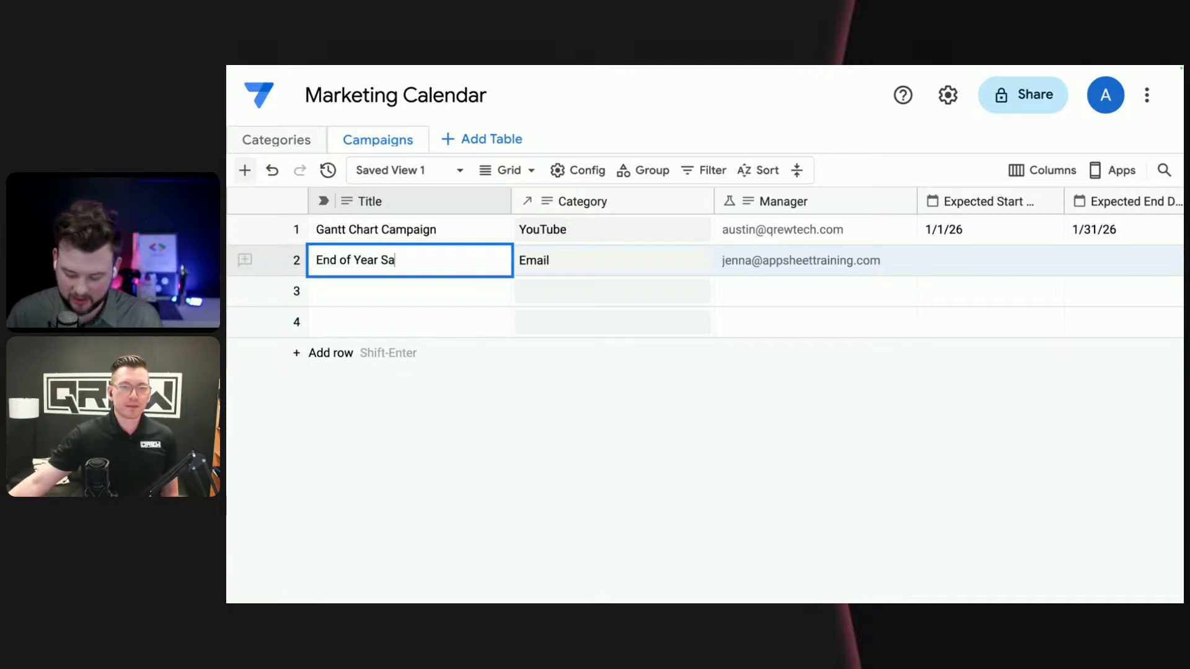
type("le for AST")
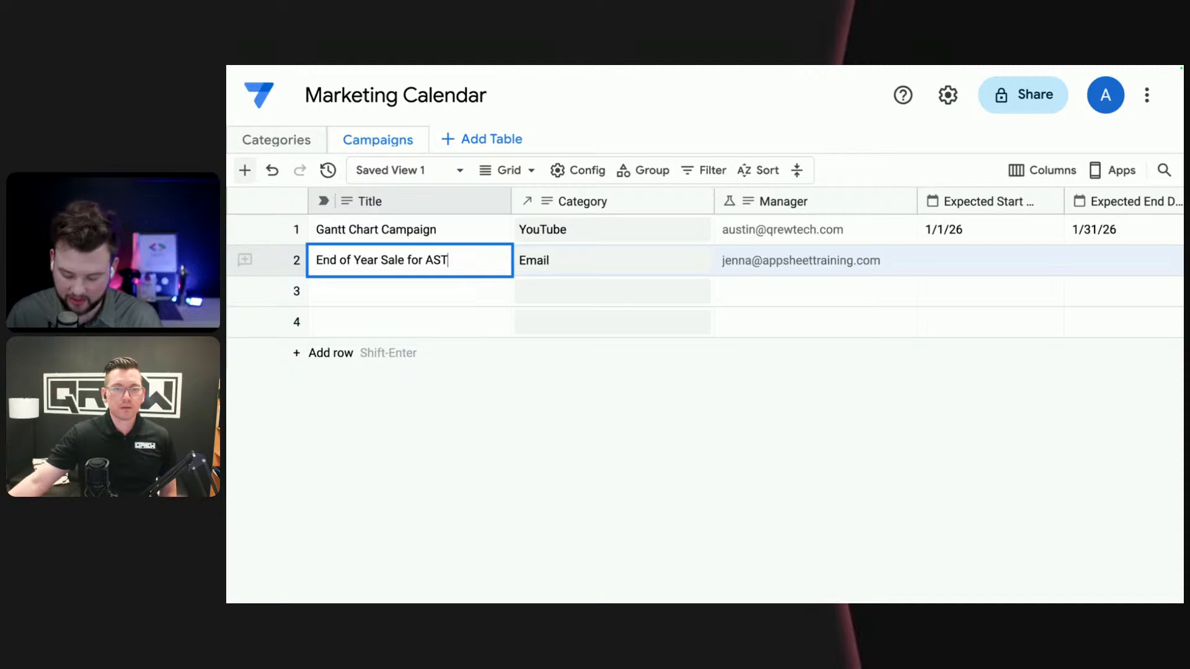
type(".com")
left_click_drag(449, 261, 433, 261)
type("ppSheet")
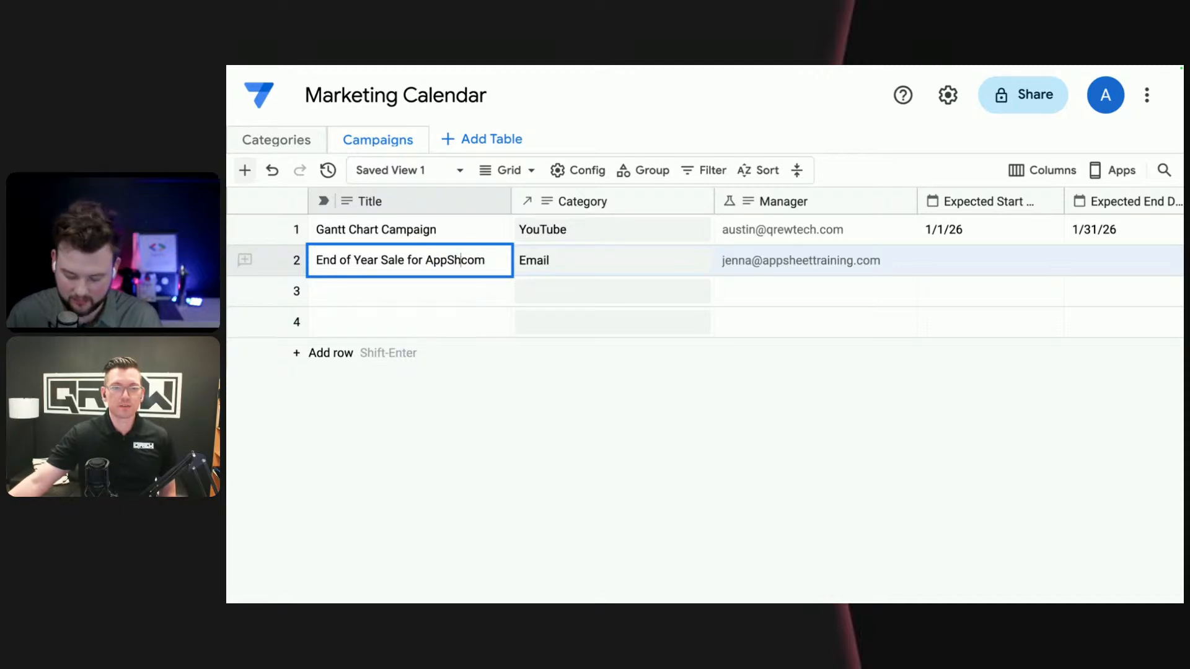
type("Training.")
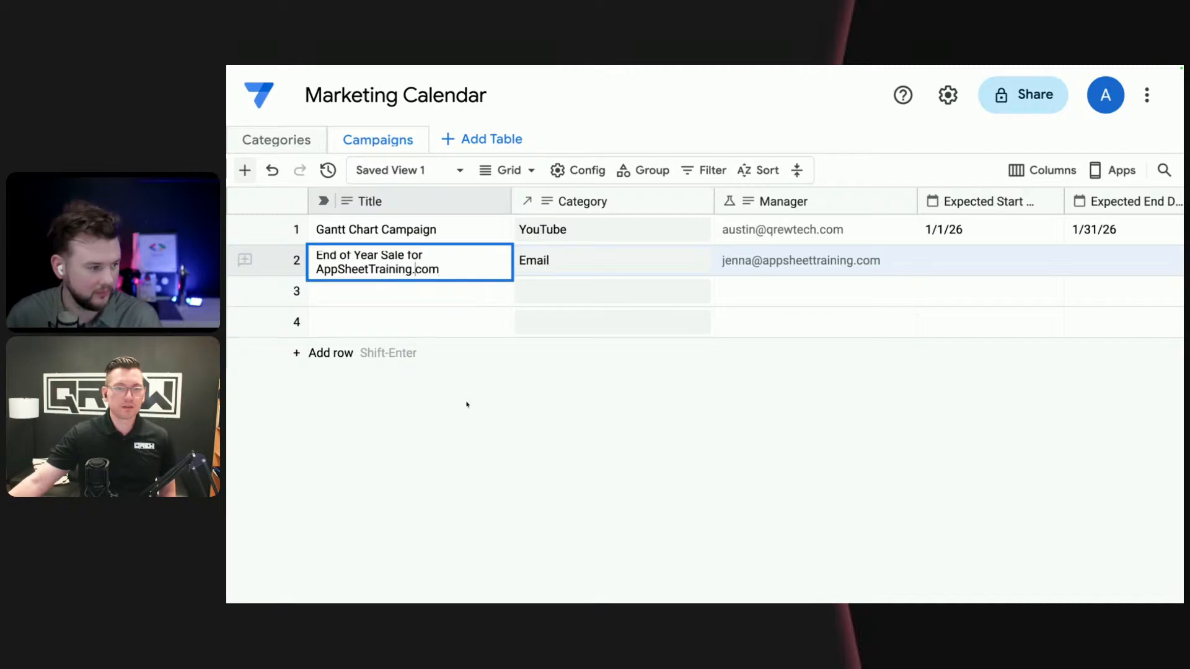
key("Return")
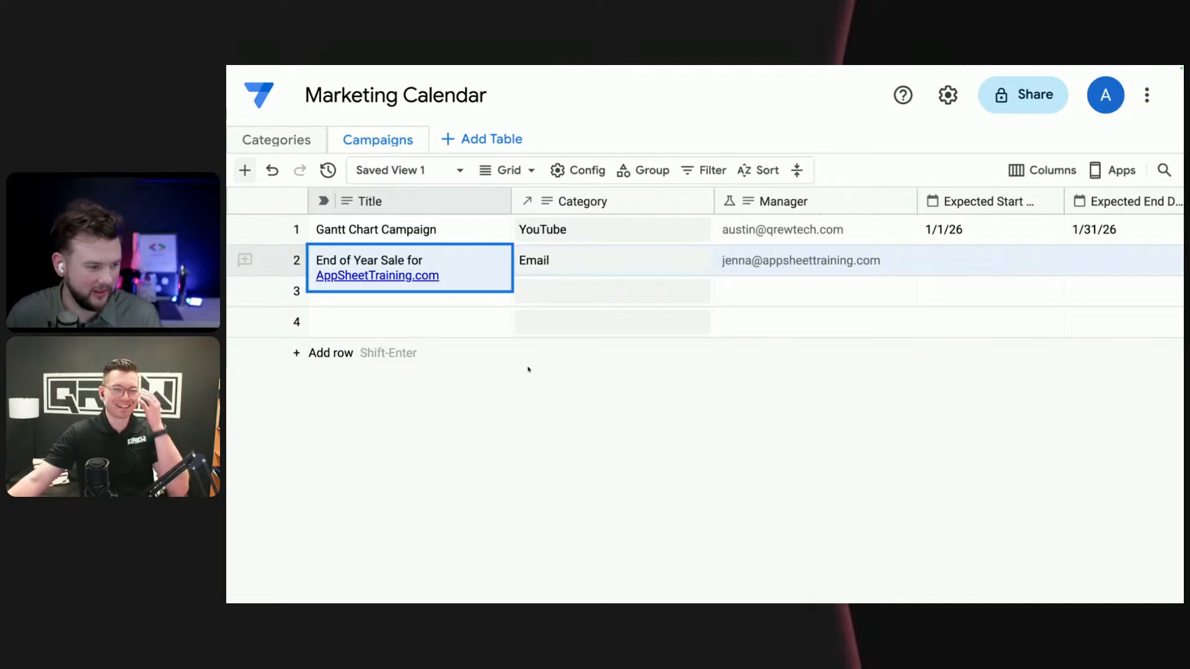
- Set the End of Year Sale campaign's Expected Start Date to 12/1/25
left_click(560, 263)
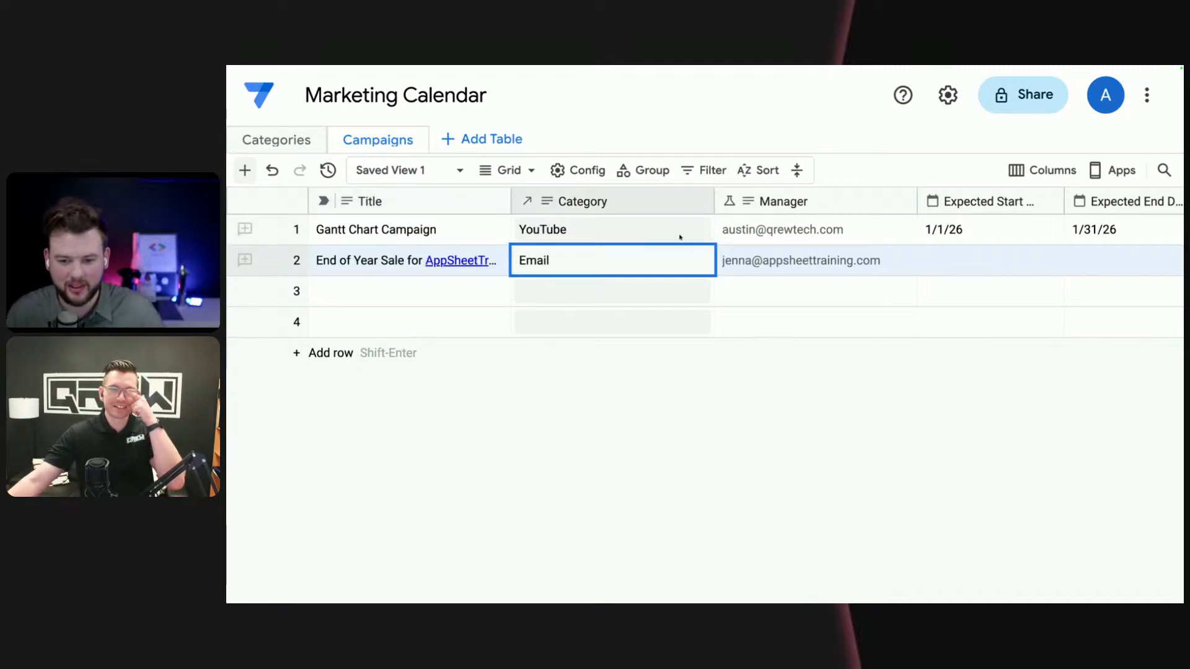
left_click(961, 266)
left_click(1049, 261)
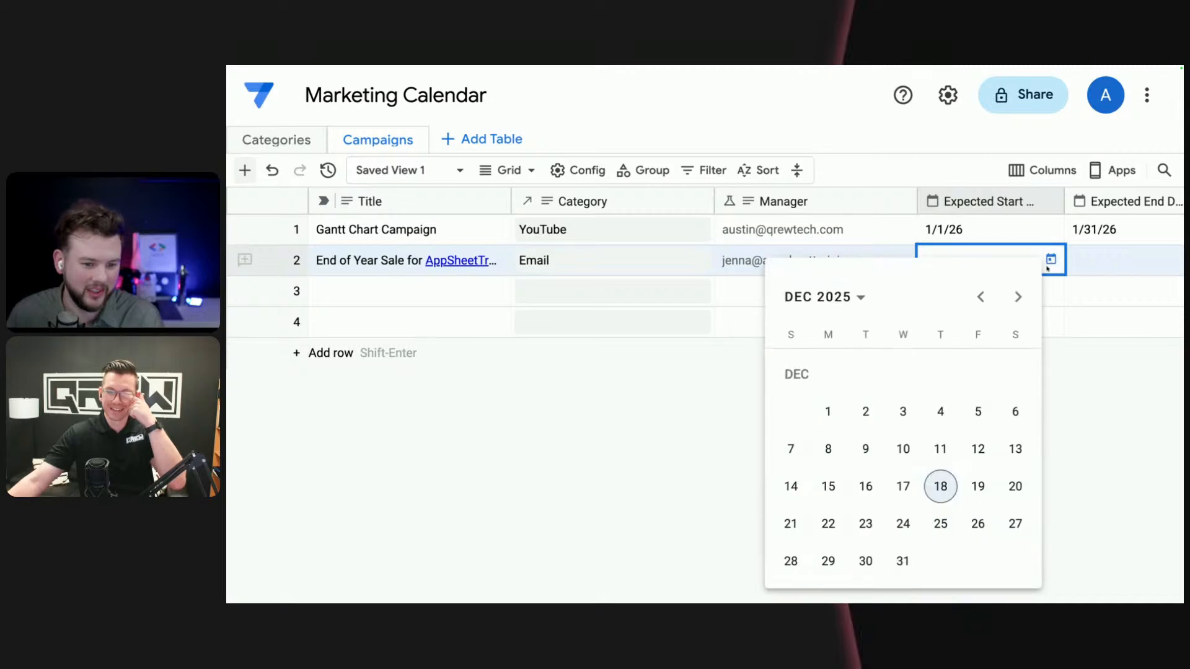
left_click(828, 412)
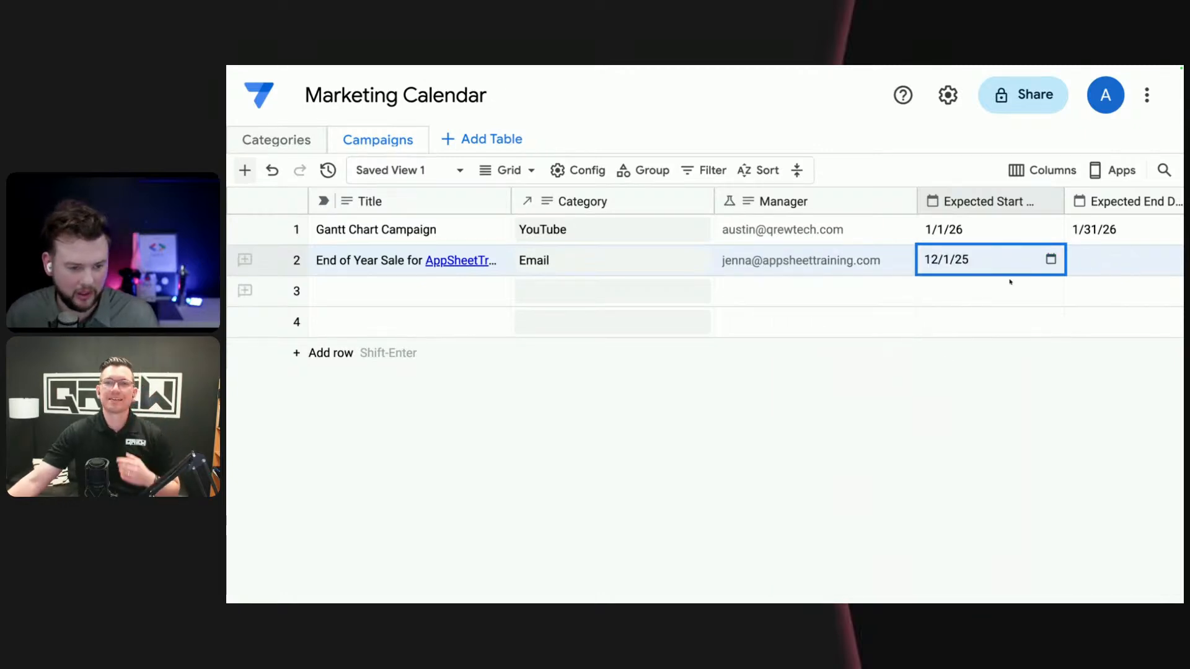
- Change the End of Year Sale campaign's Expected Start Date to 11/17/25
left_click(974, 268)
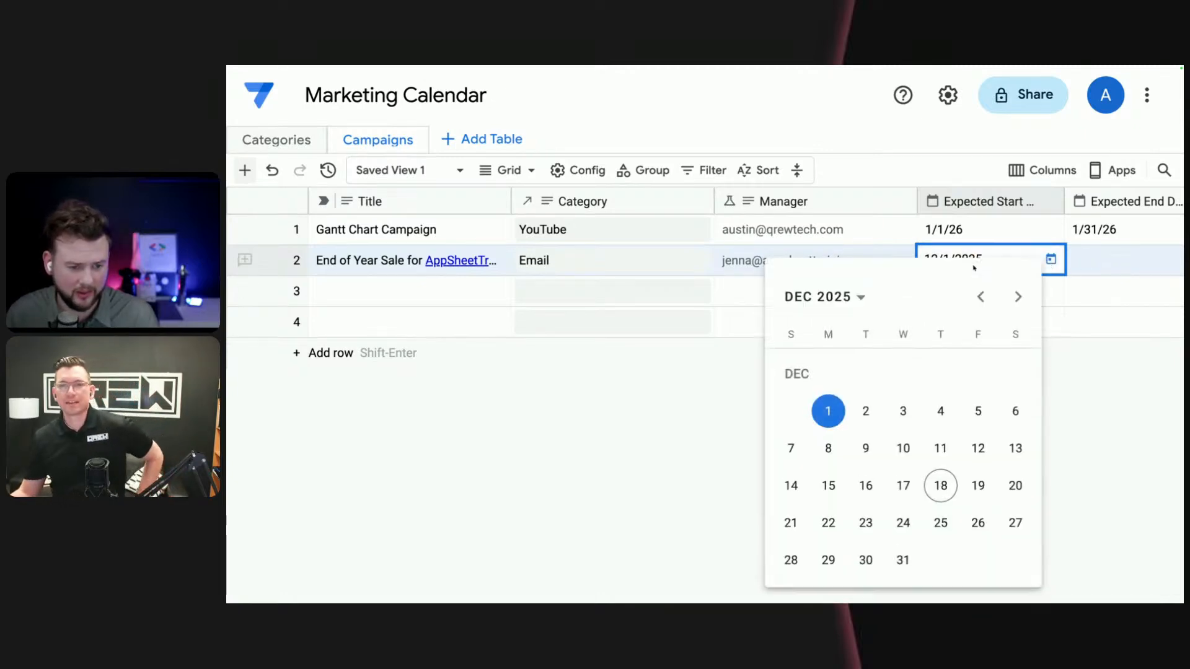
left_click(980, 297)
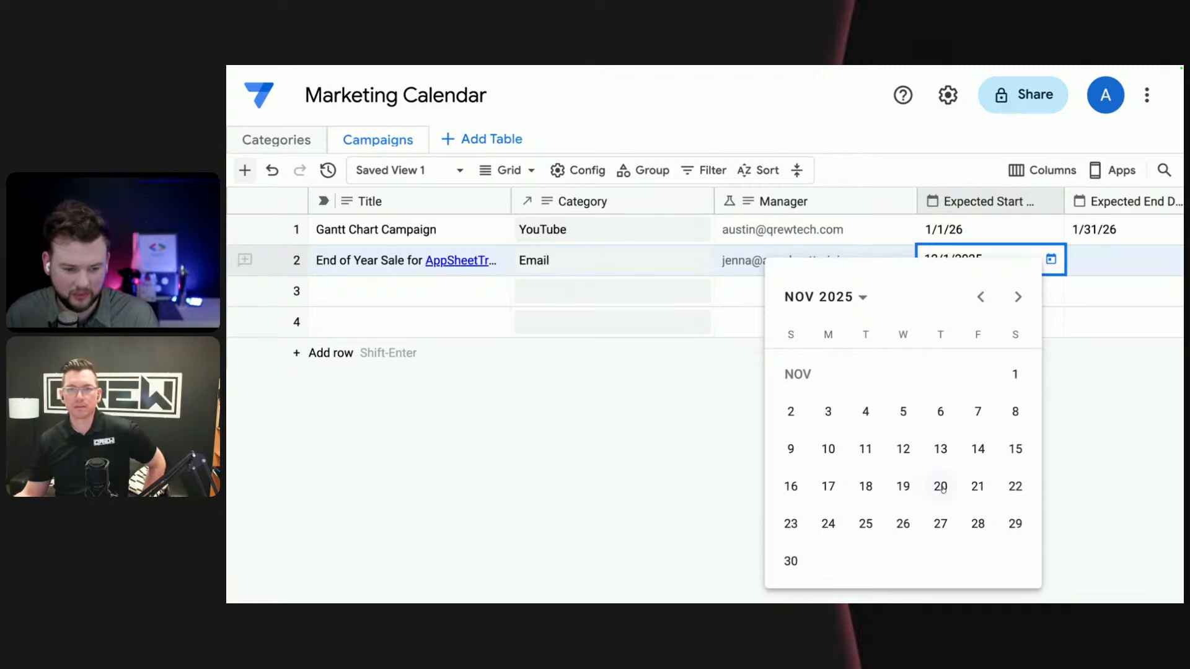
left_click(830, 489)
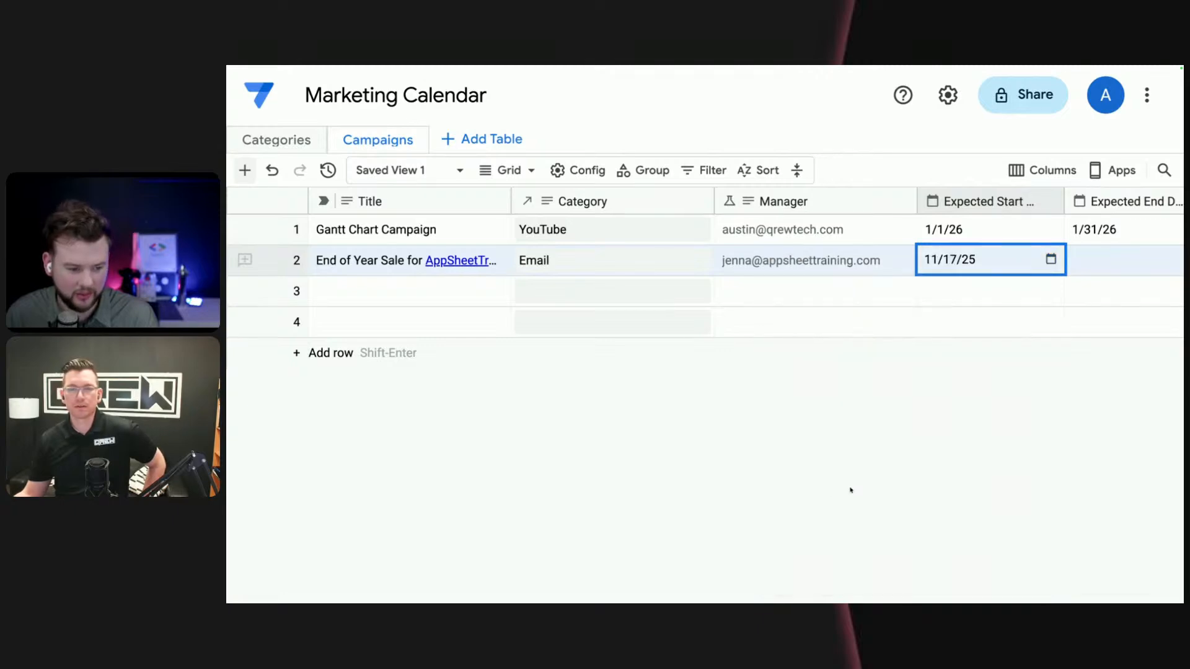
- Set the End of Year Sale campaign's Expected End Date to 12/31/25
left_click(1140, 271)
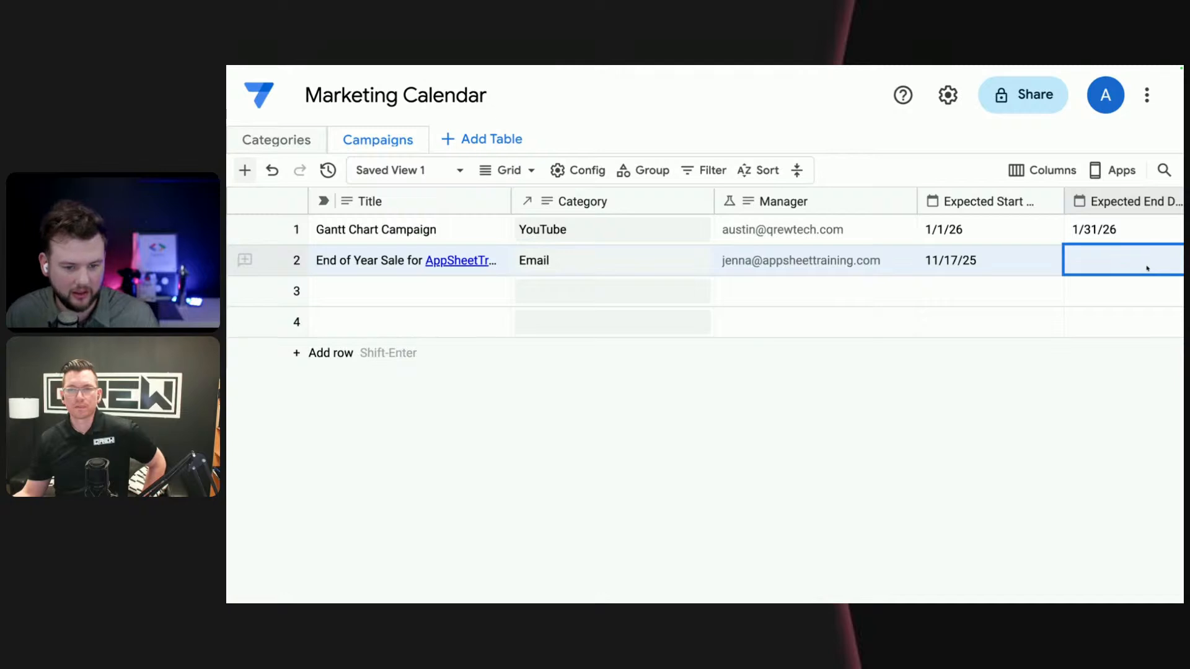
scroll(1147, 269, "right", 1)
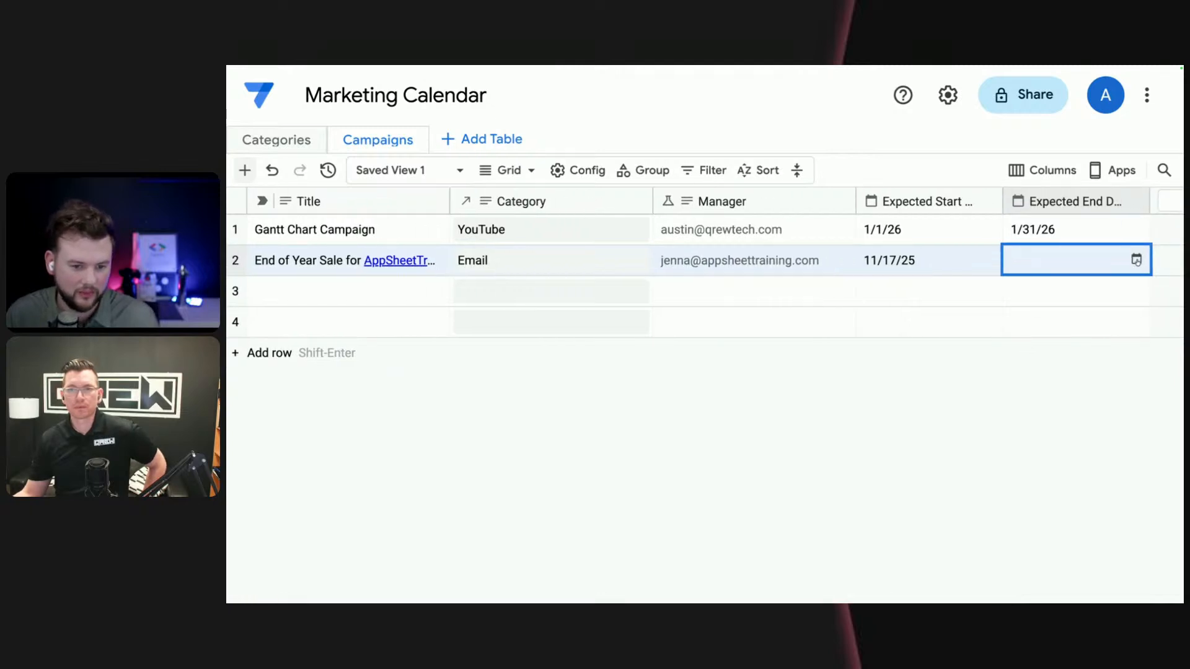
left_click(1137, 260)
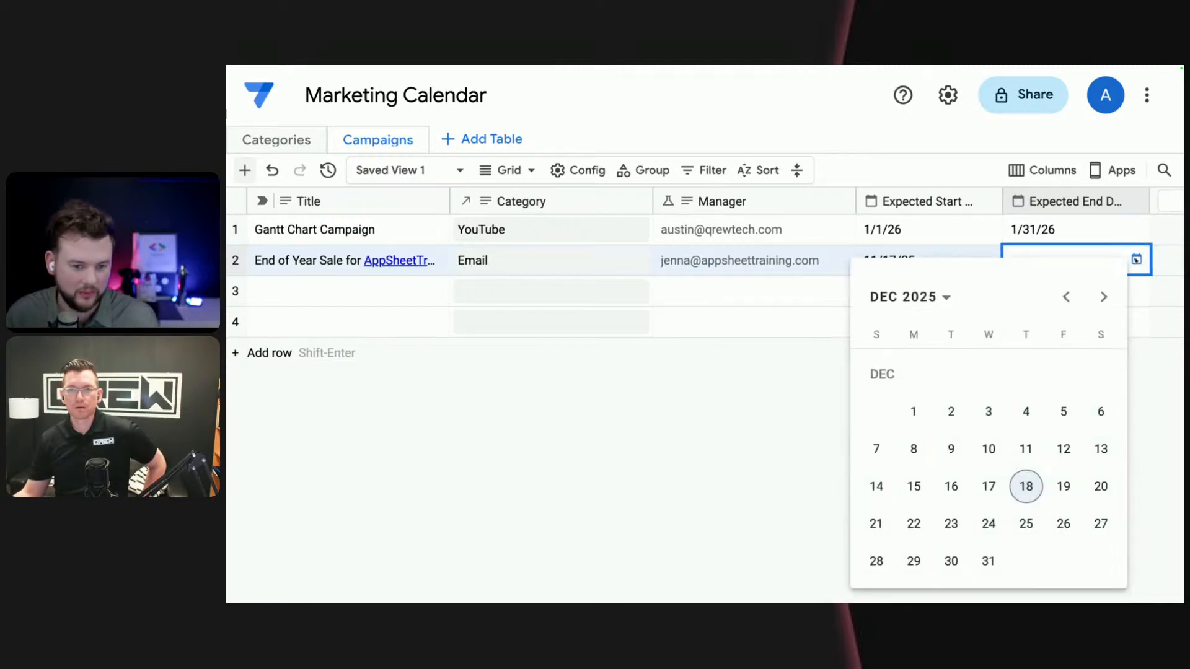
left_click(988, 563)
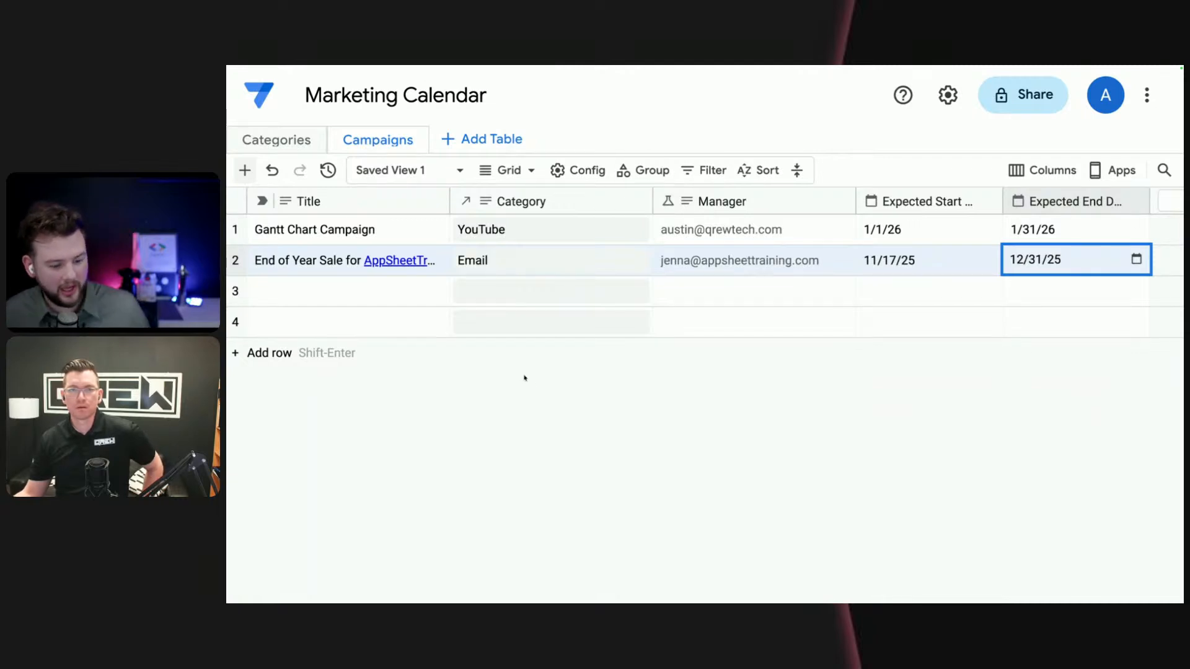
- Switch the Campaigns table to the Calendar layout
scroll(516, 354, "left", 1)
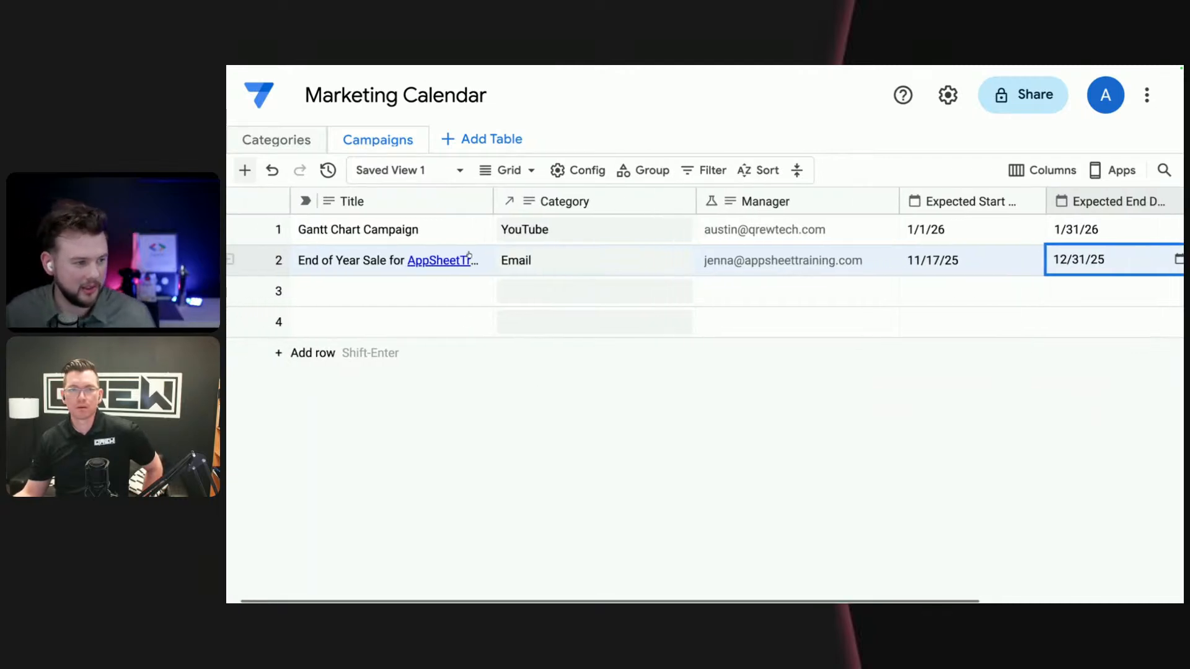
left_click(523, 170)
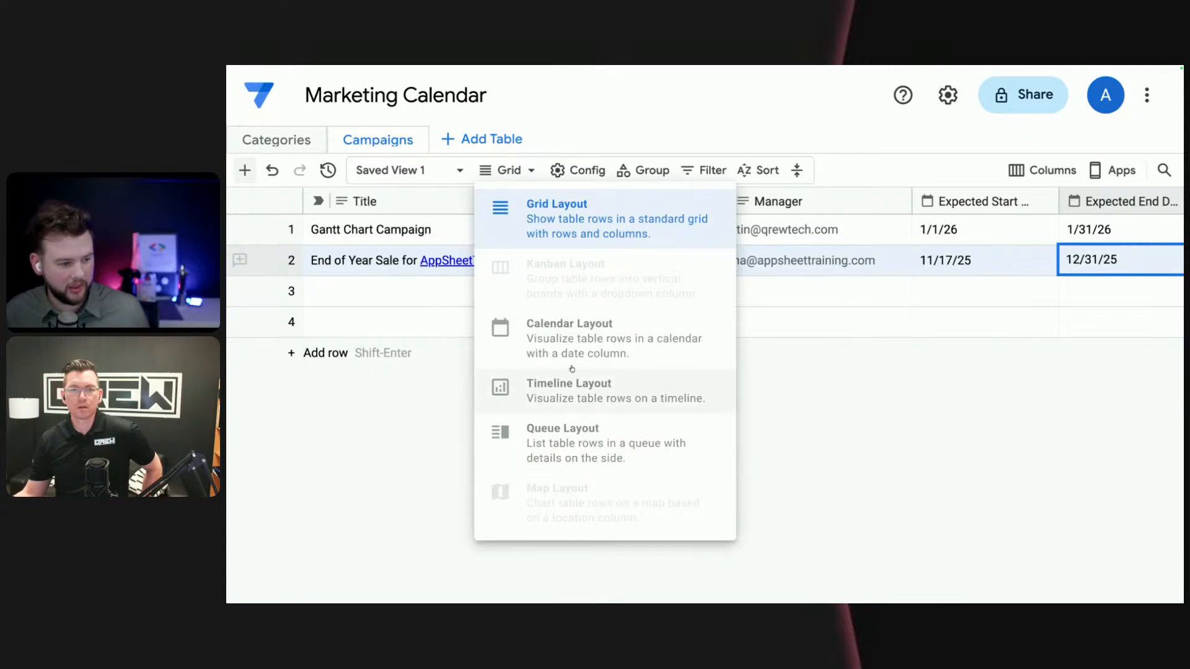
left_click(734, 378)
left_click(489, 171)
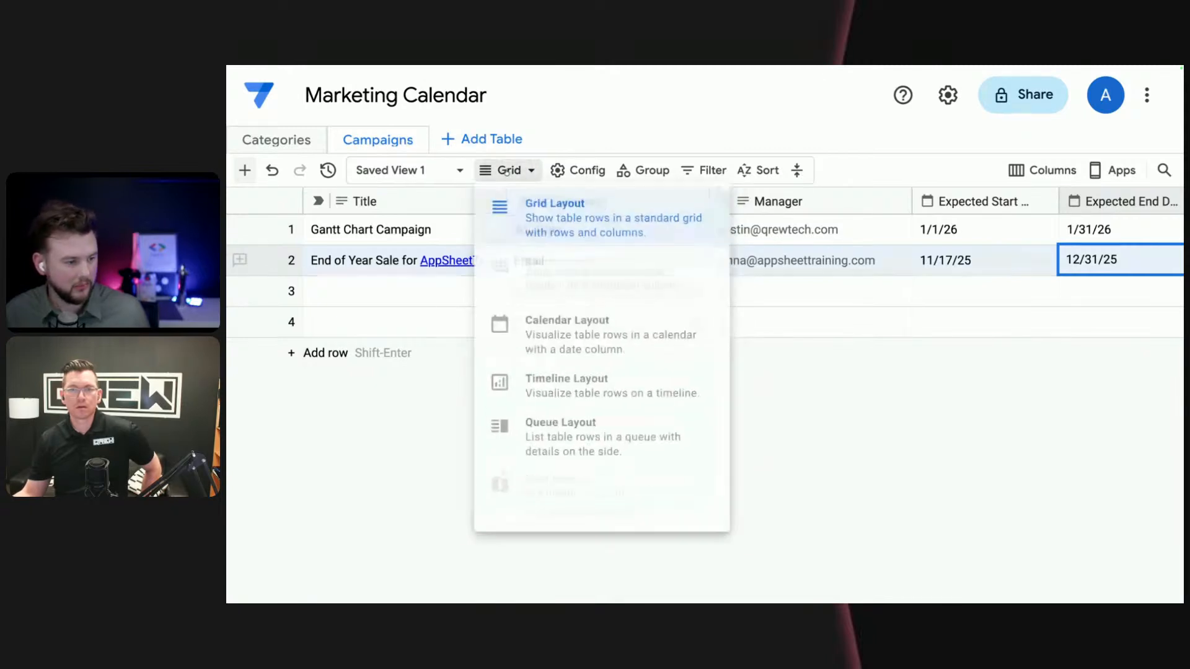
left_click(577, 346)
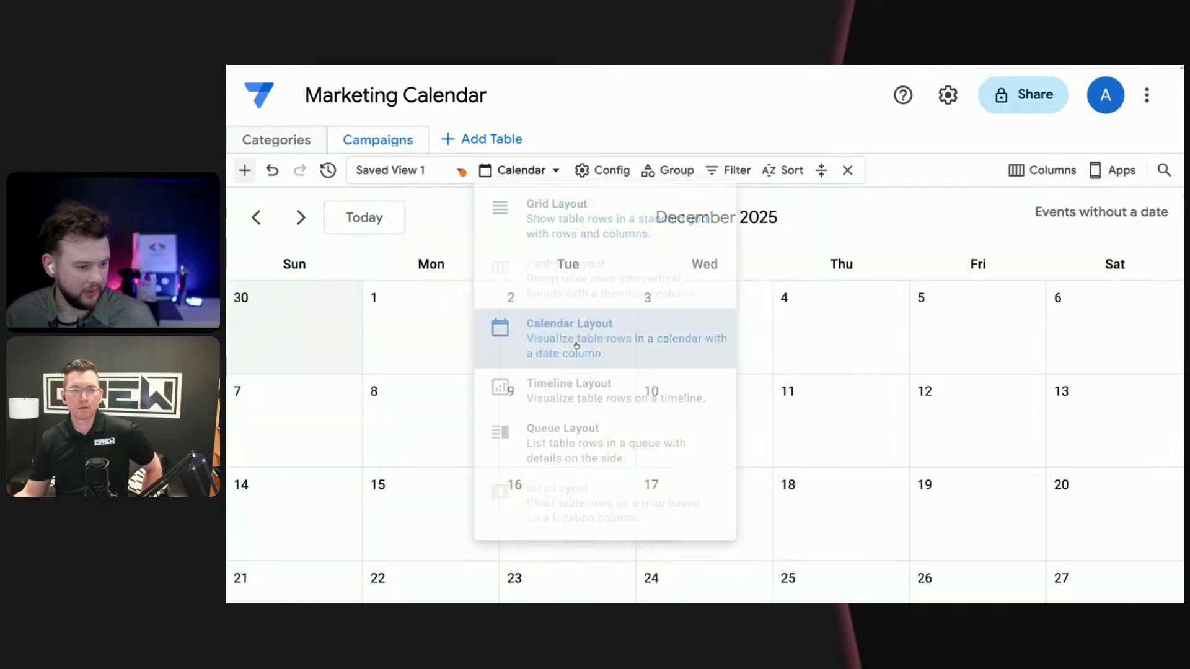
scroll(728, 420, "down", 3)
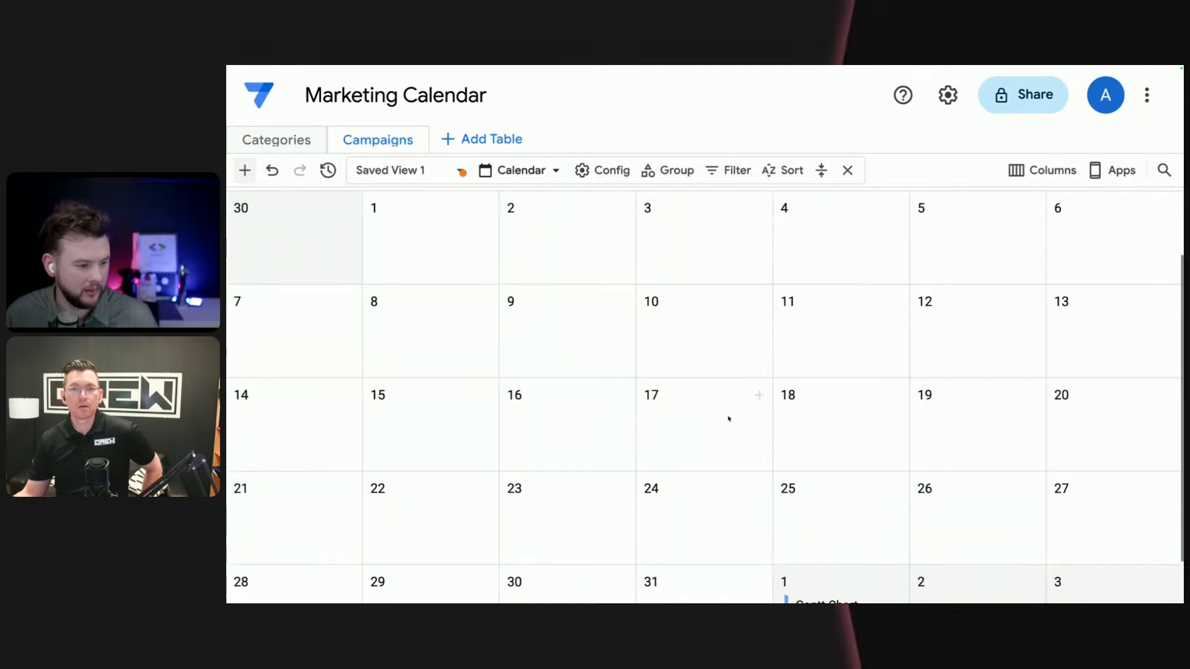
scroll(682, 322, "up", 3)
- Configure the calendar to use Expected Start Date as its date column
left_click(588, 171)
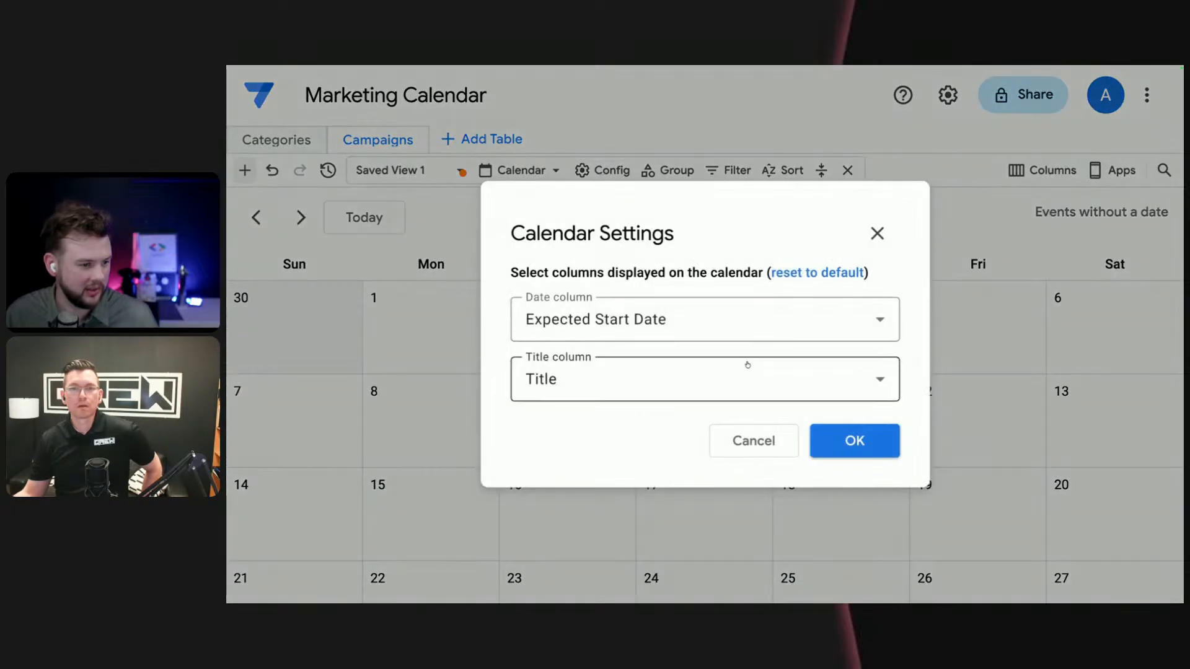
left_click(751, 324)
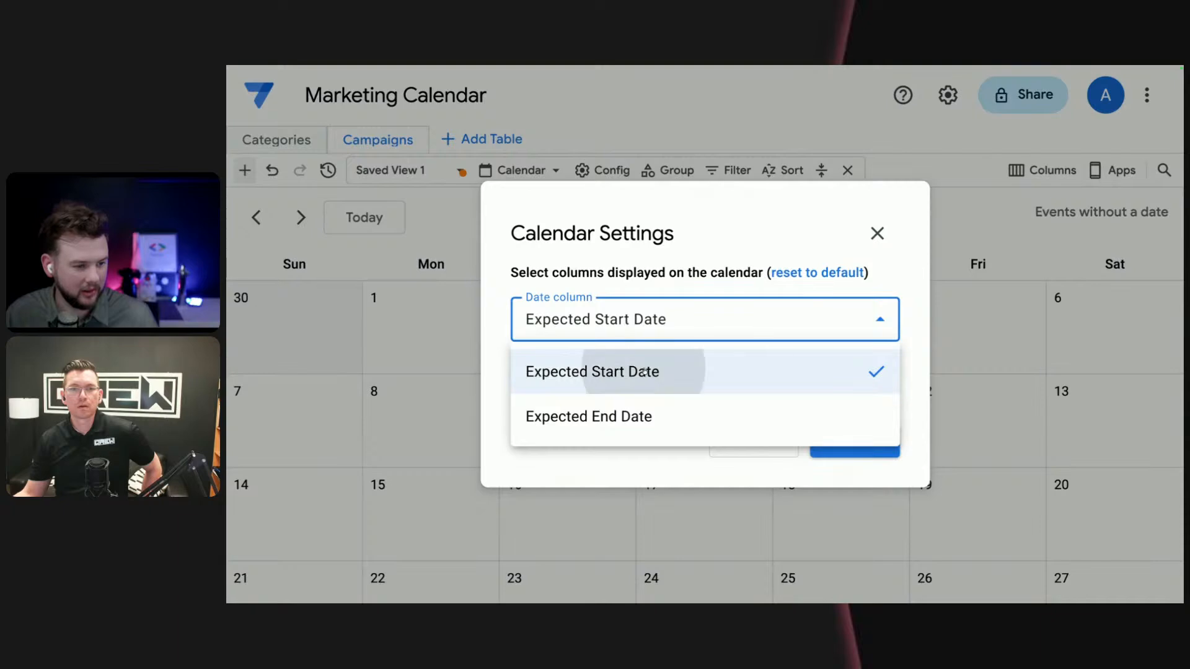
left_click(694, 367)
left_click(876, 449)
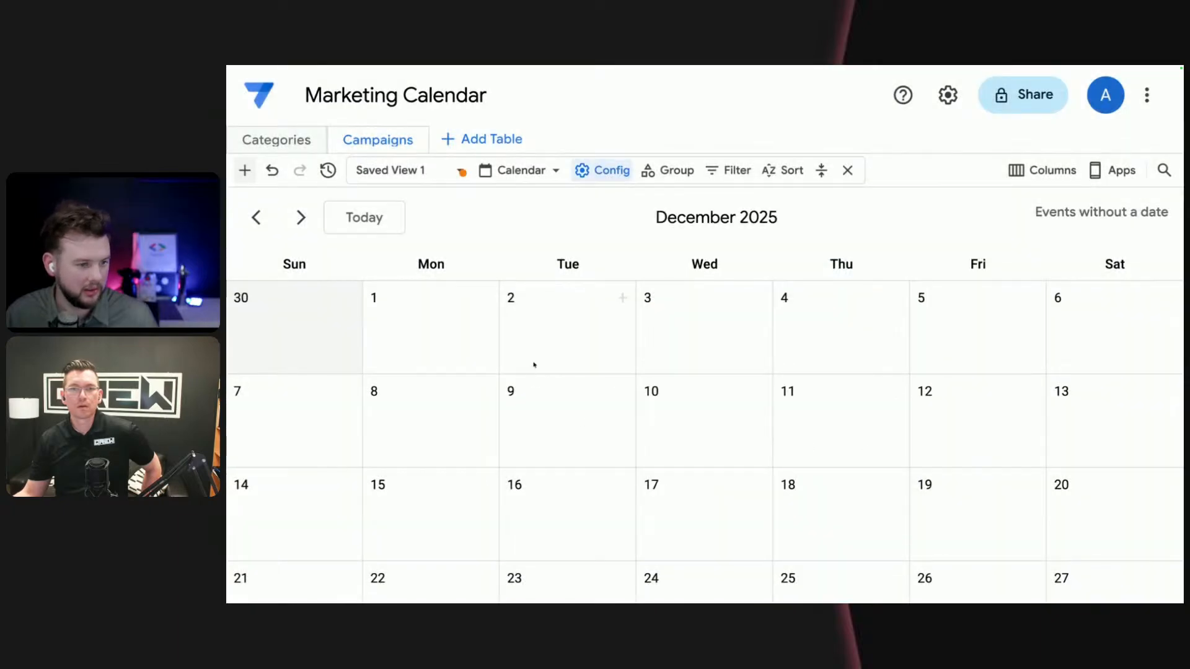
- Check where the campaigns appear on the November and December 2025 calendar pages
left_click(256, 218)
scroll(789, 446, "down", 3)
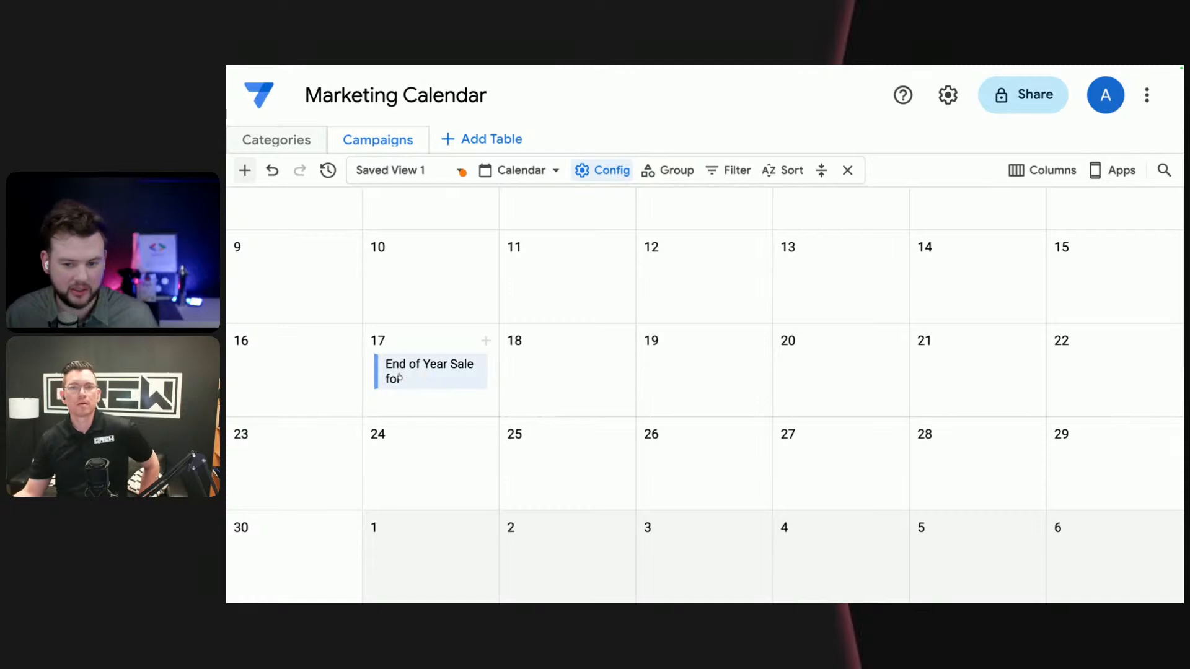
scroll(450, 366, "up", 3)
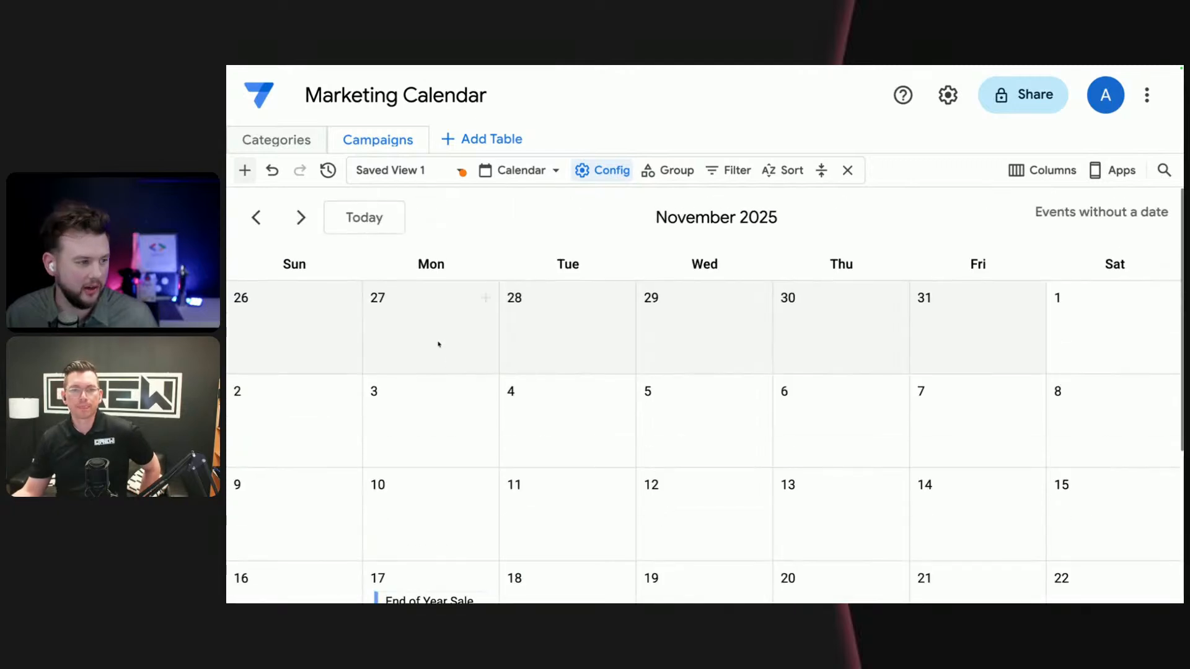
left_click(301, 217)
scroll(464, 341, "down", 3)
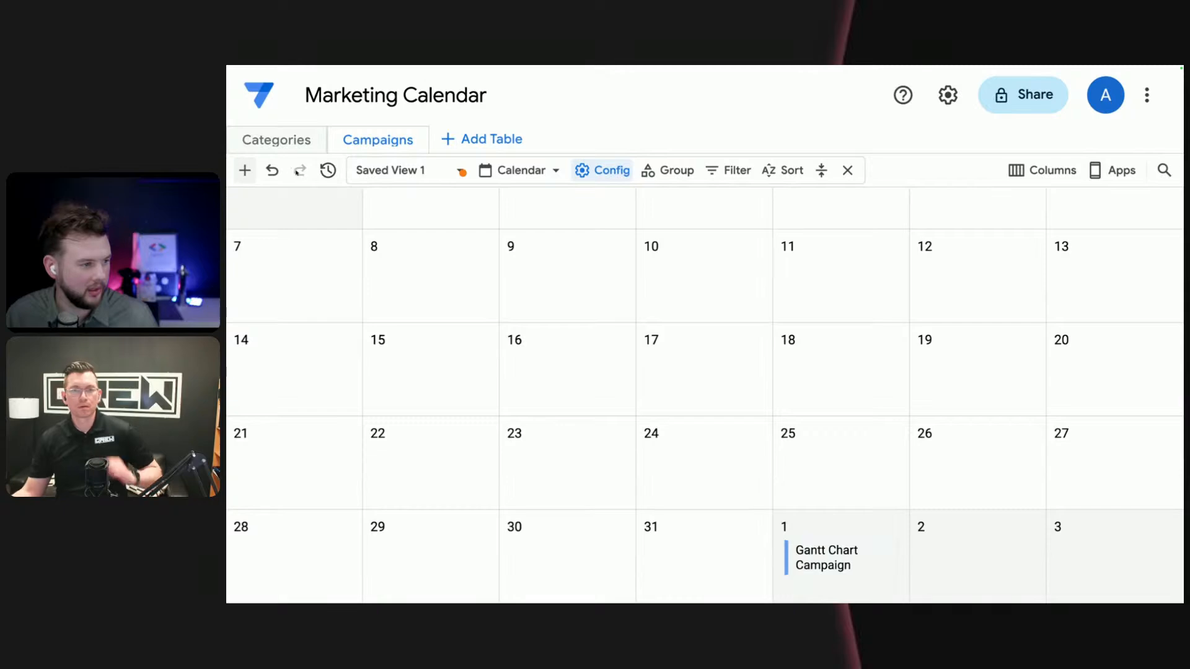
scroll(625, 411, "up", 3)
- Switch the Campaigns table to the Timeline layout and examine the campaign bars from November 2025 into January 2026
left_click(526, 171)
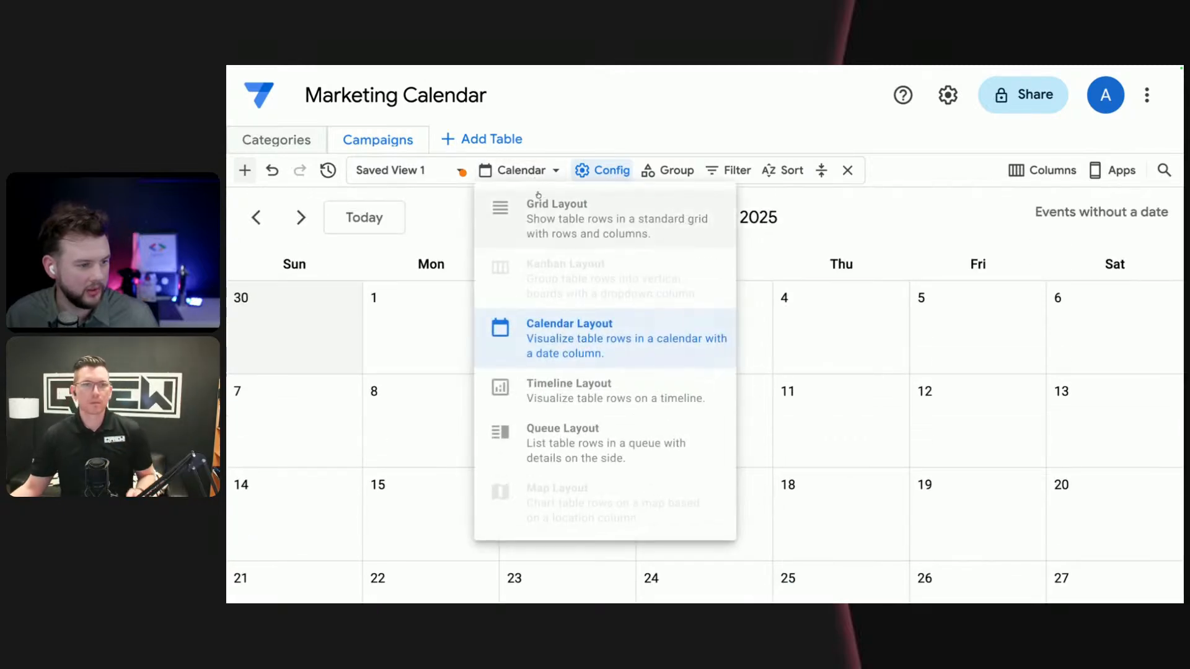
left_click(590, 396)
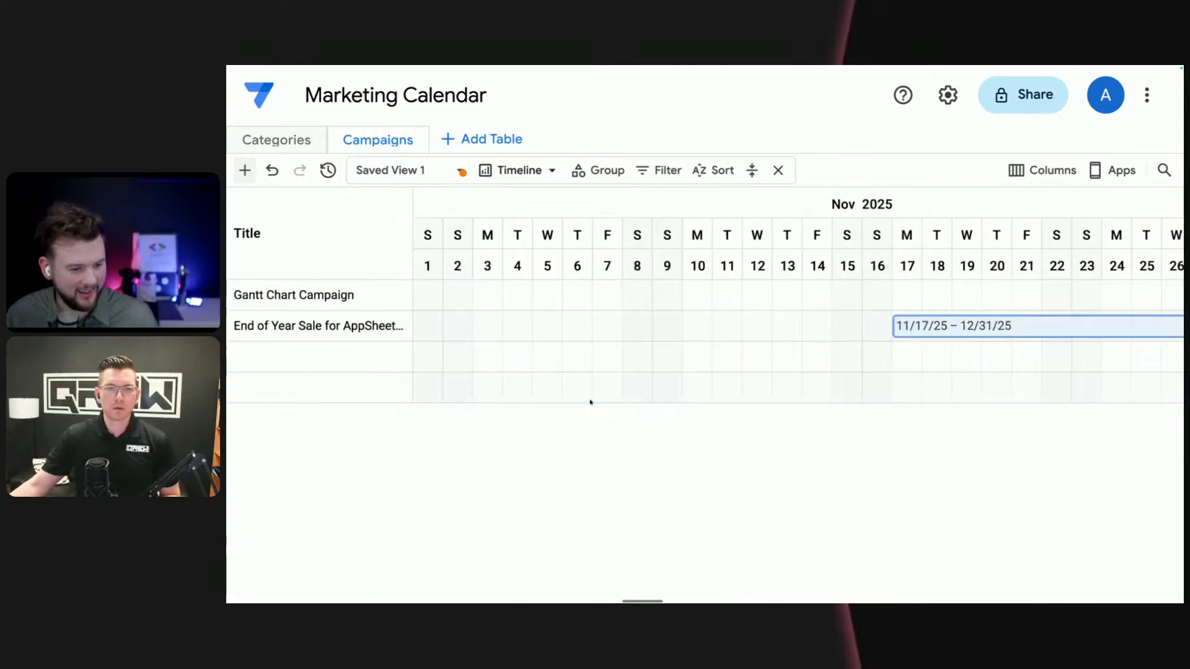
scroll(844, 356, "right", 5)
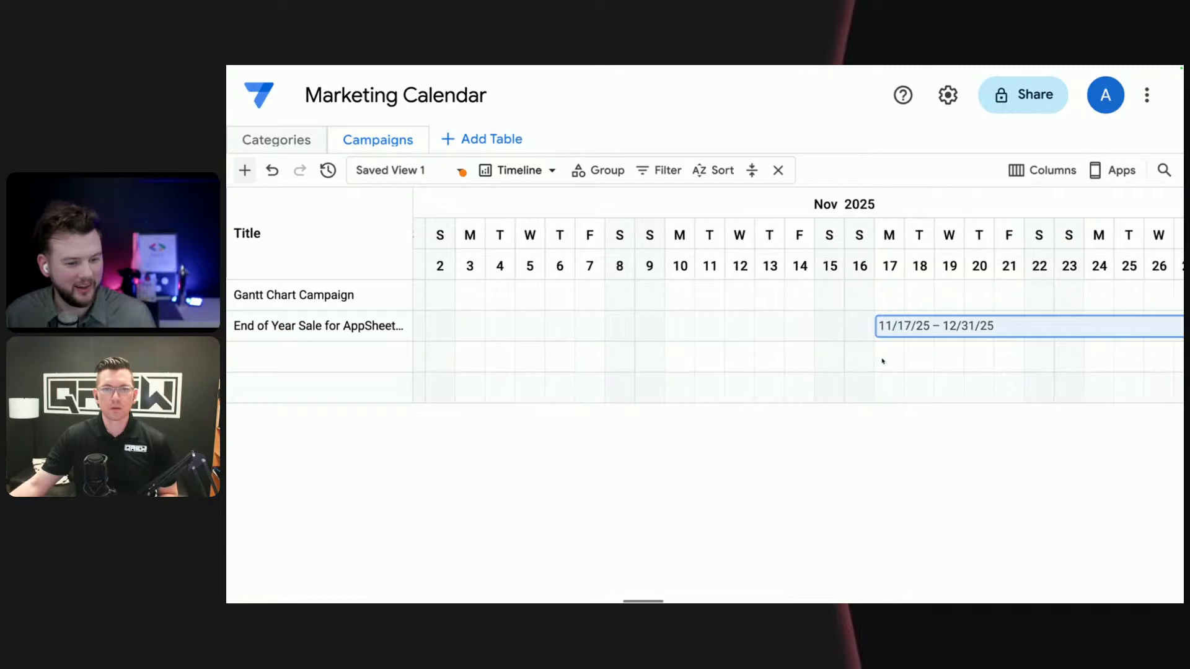
scroll(949, 361, "right", 6)
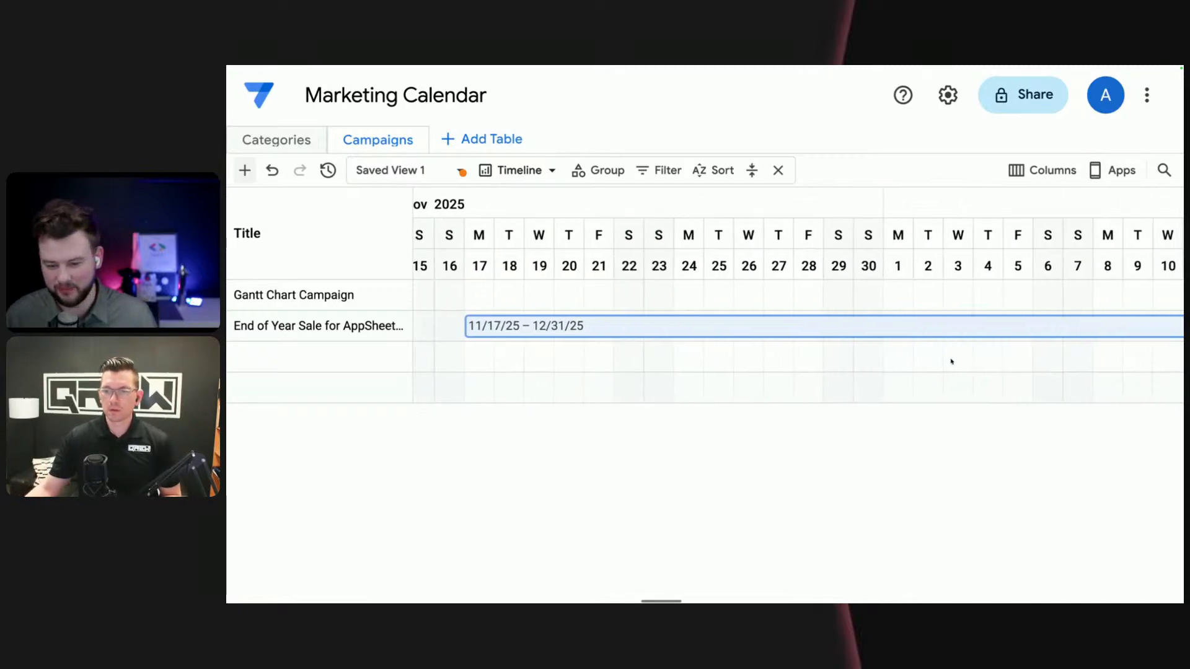
scroll(952, 361, "right", 6)
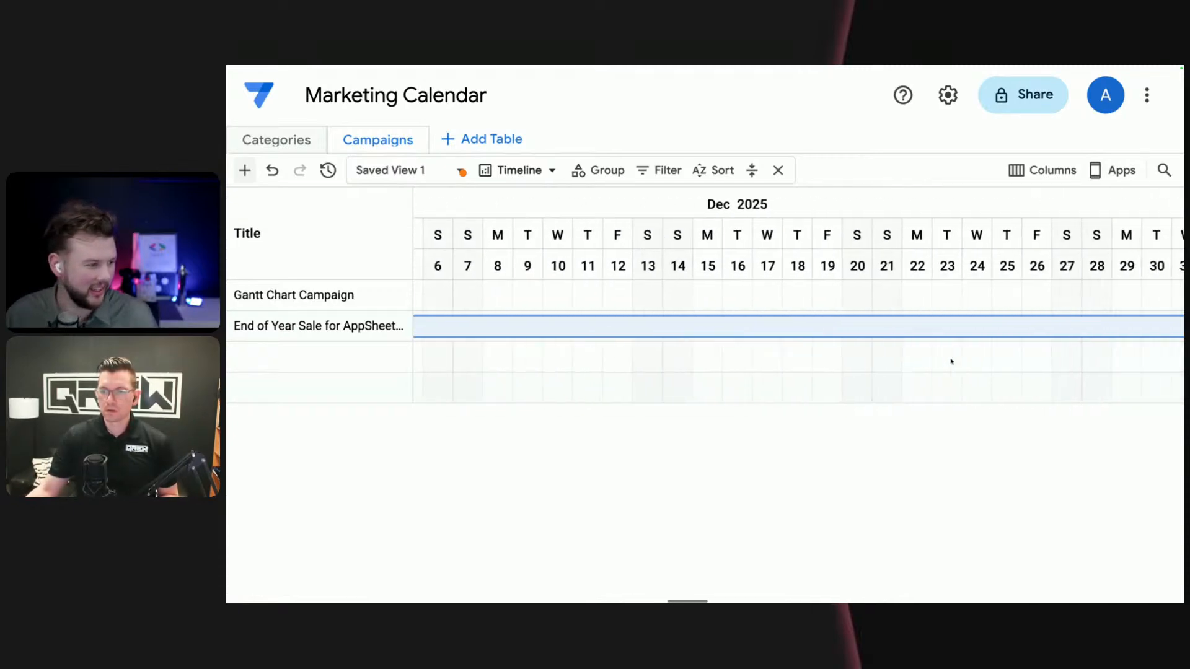
scroll(622, 339, "left", 14)
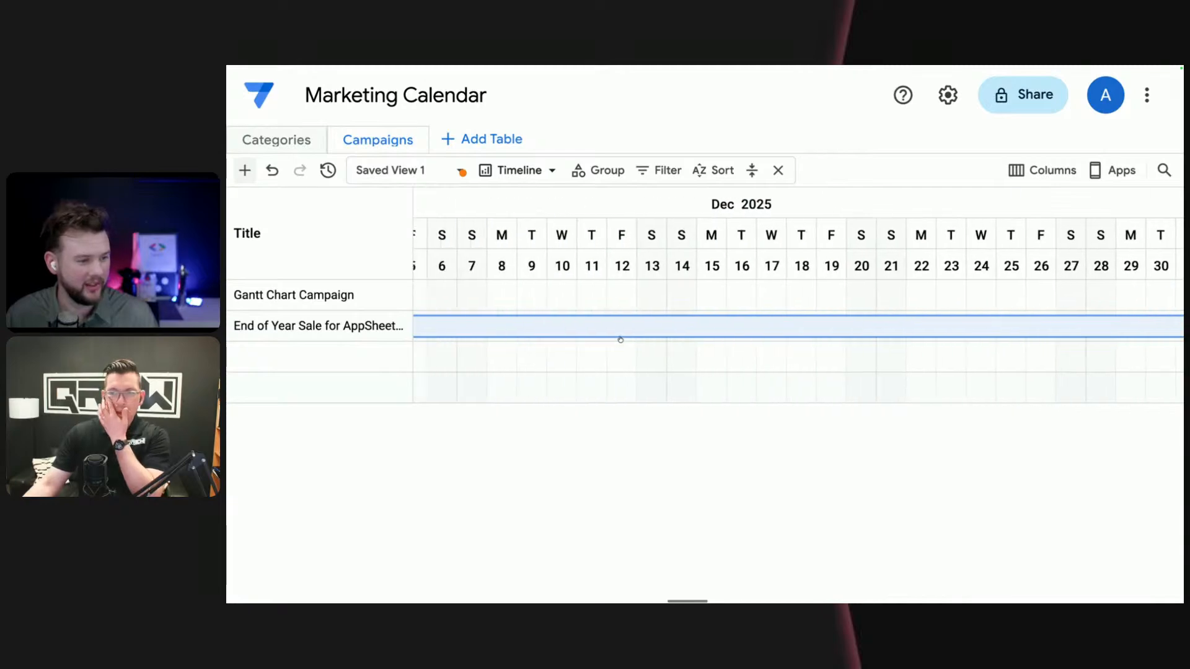
scroll(621, 337, "left", 1)
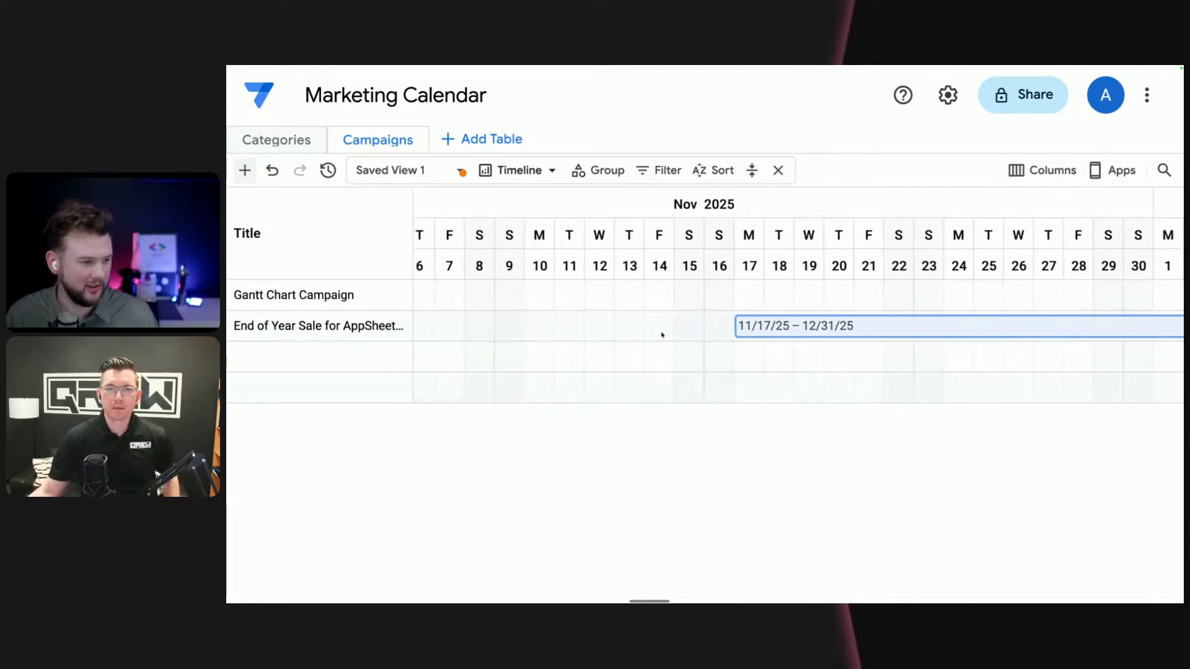
scroll(913, 360, "right", 1)
scroll(912, 358, "right", 15)
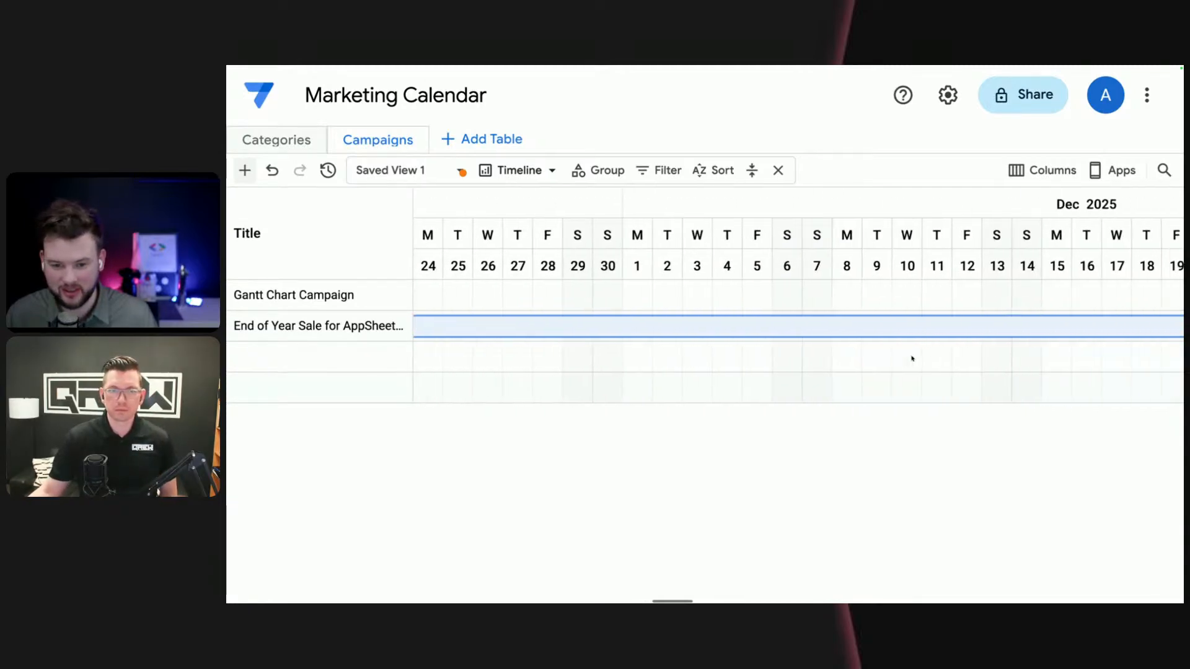
scroll(1092, 319, "right", 3)
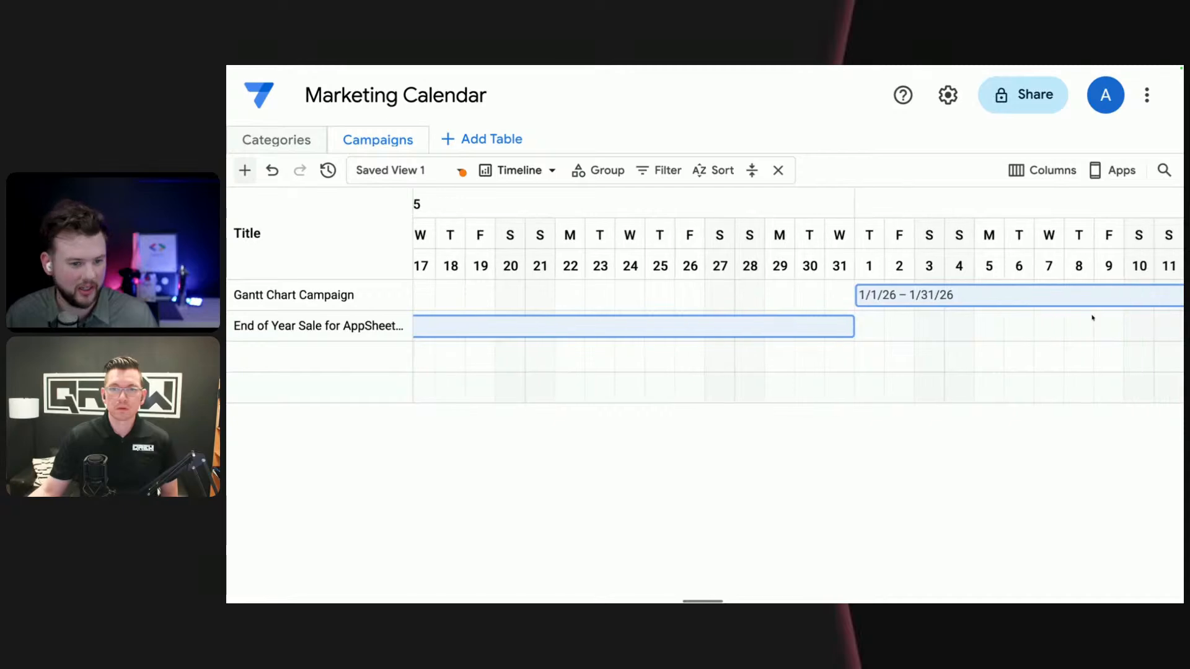
scroll(1058, 313, "left", 3)
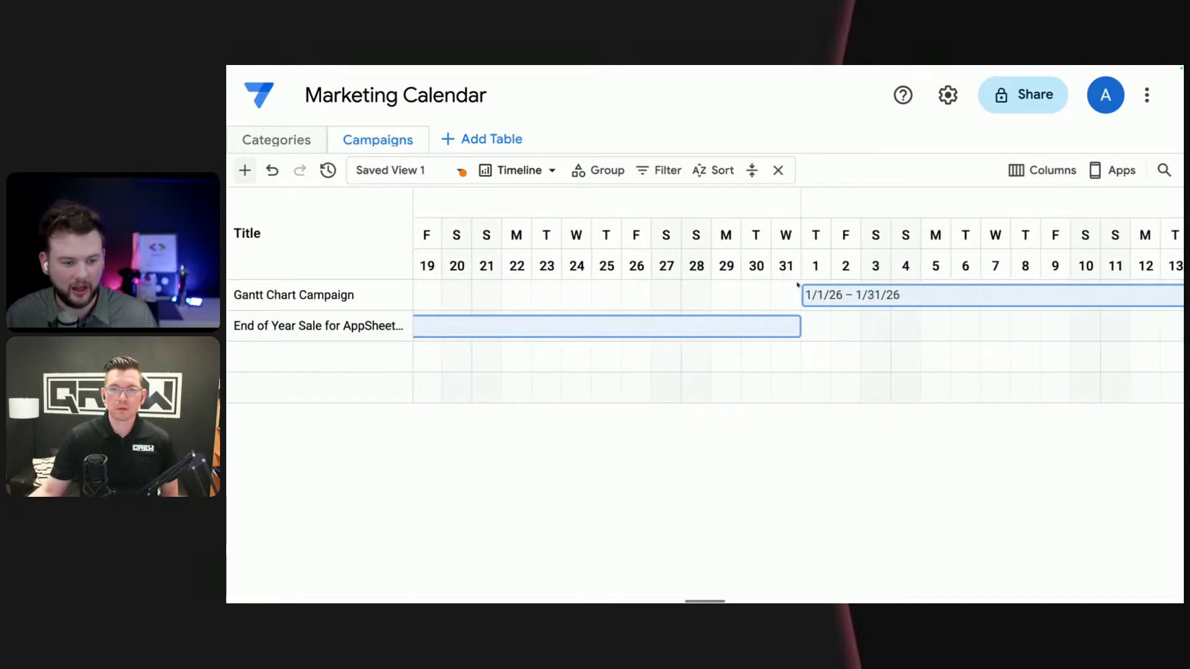
- Save the Timeline layout to the existing Saved View 1
left_click(439, 171)
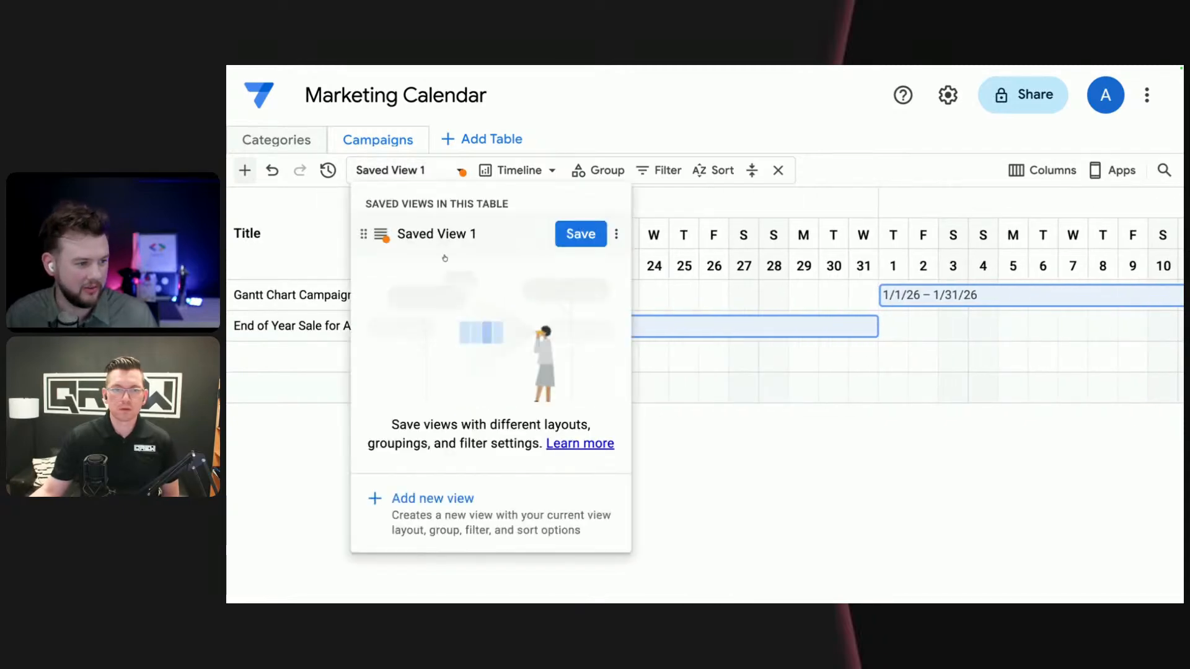
left_click(594, 236)
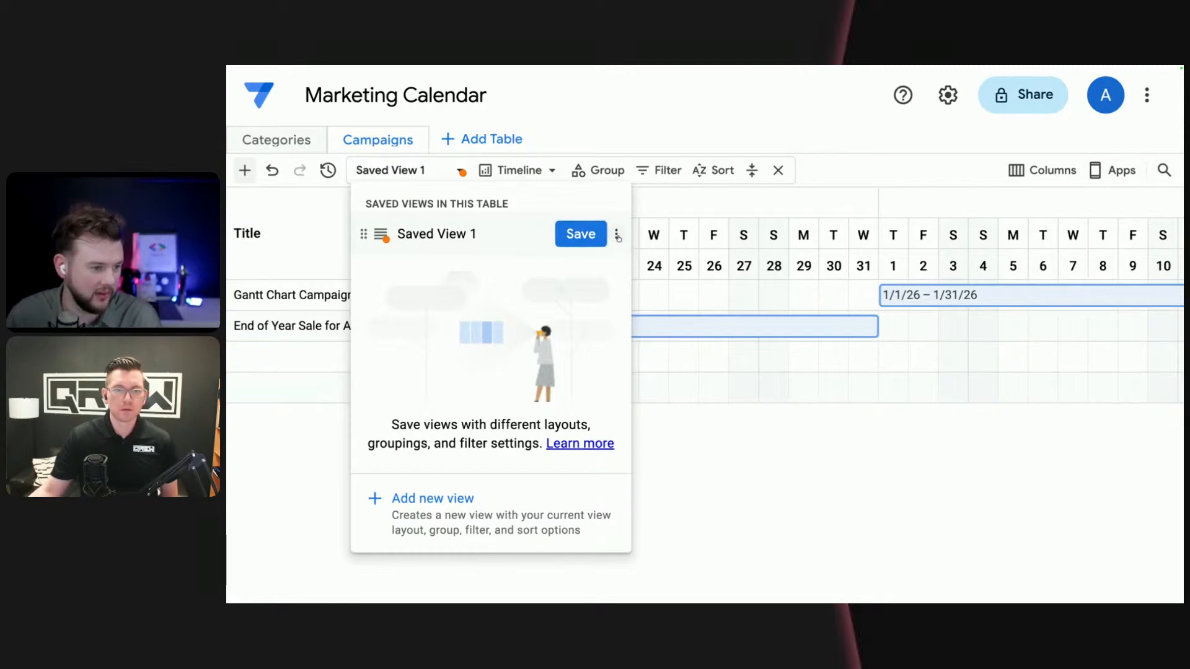
left_click(439, 239)
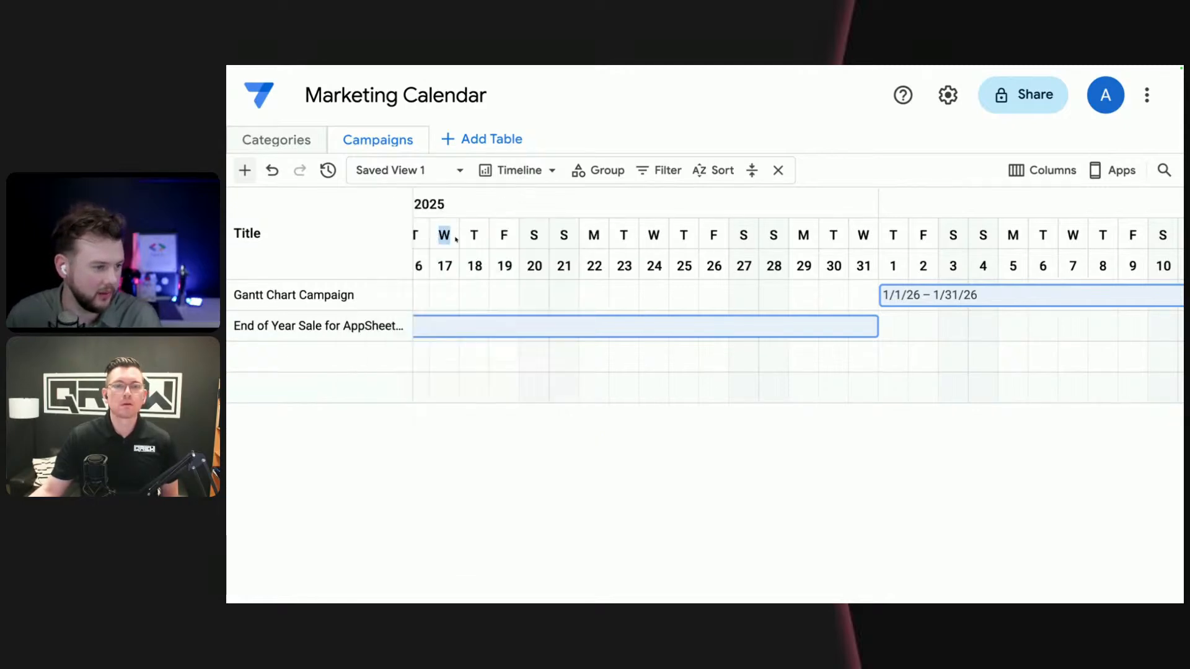
- Rename Saved View 1 as "Campaign Timeline"
left_click(428, 169)
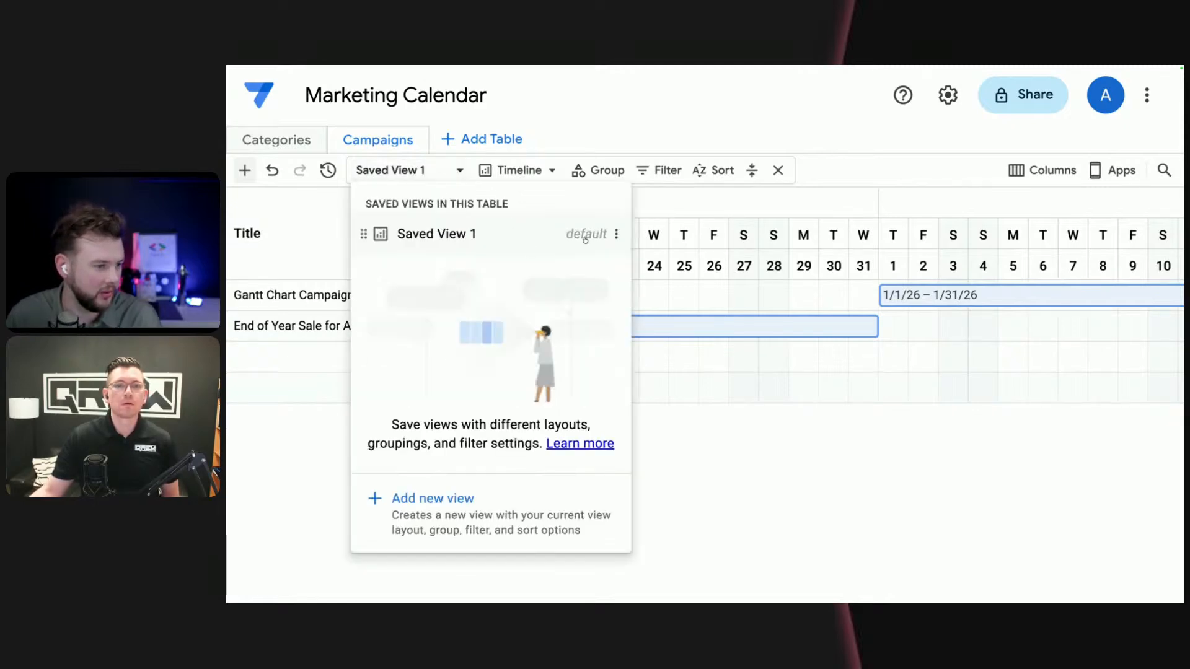
left_click(616, 233)
left_click(644, 271)
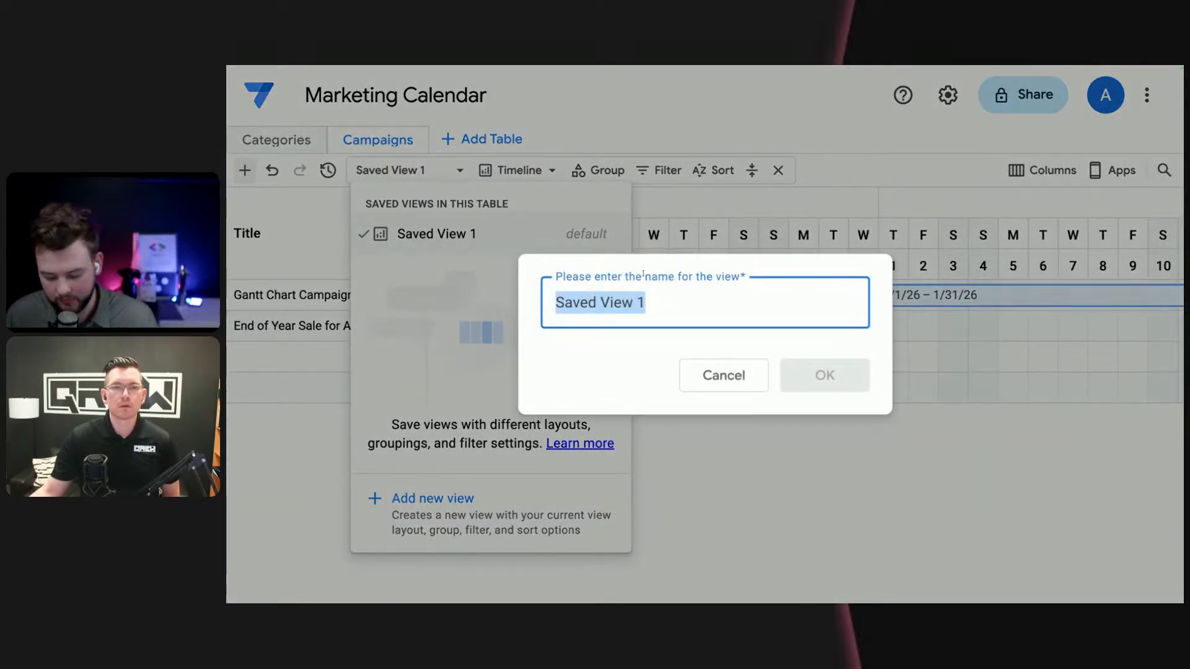
type("Campaing")
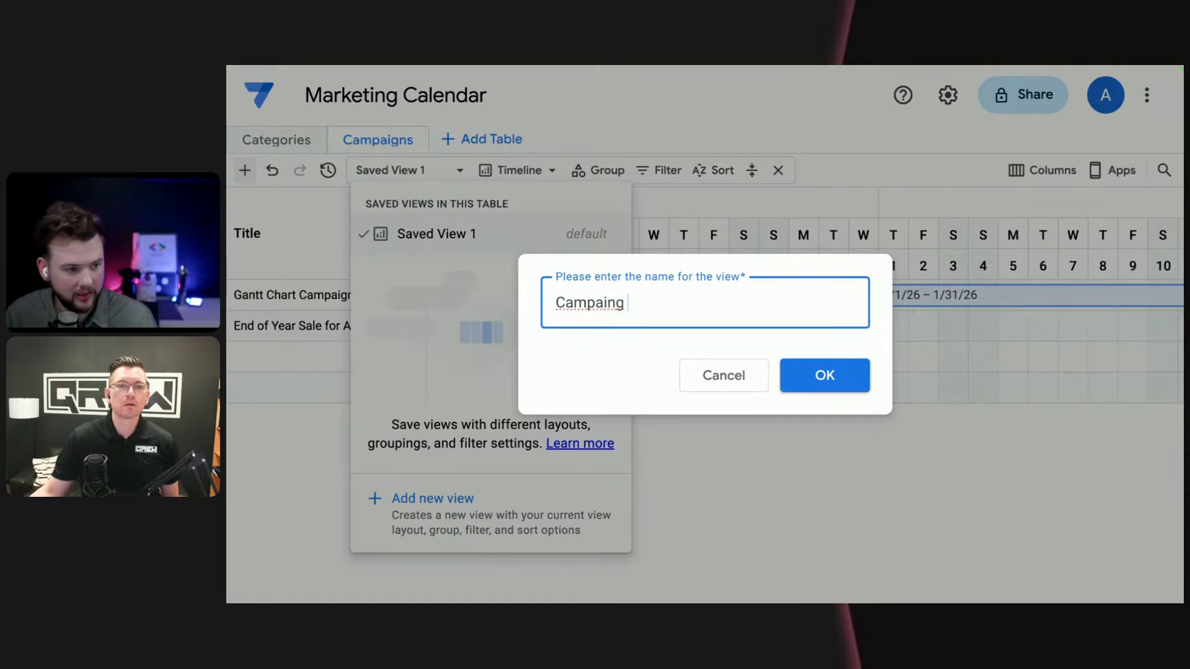
key("BackSpace")
key("BackSpace")
key("BackSpace")
type("gn T")
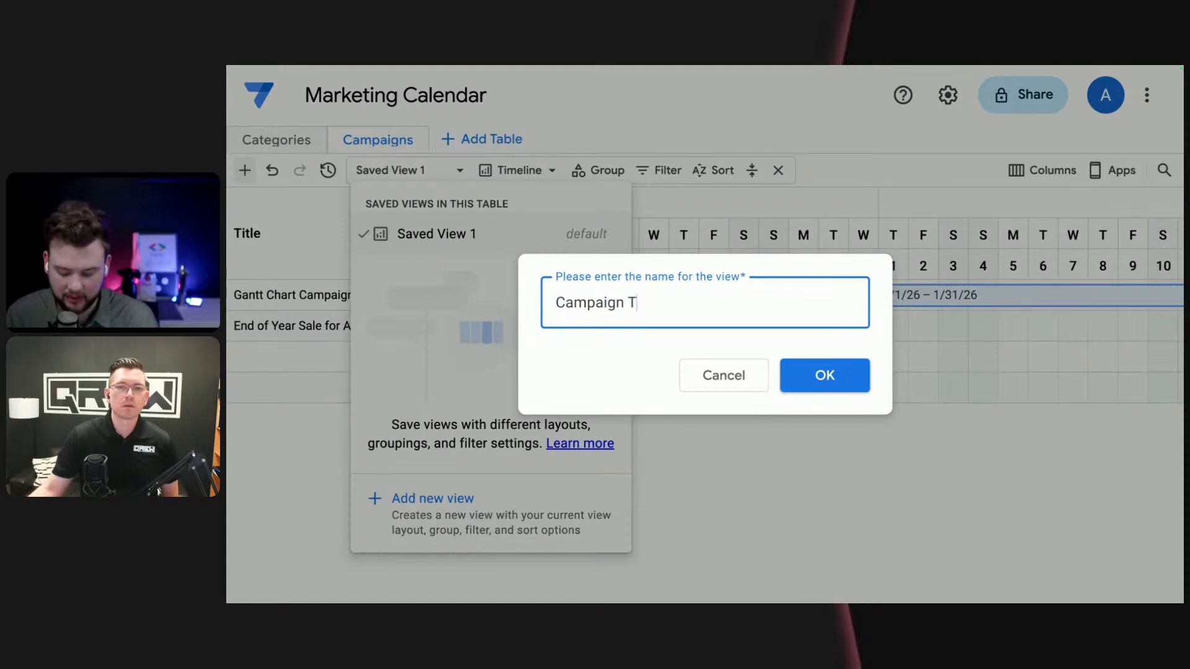
type("imeline")
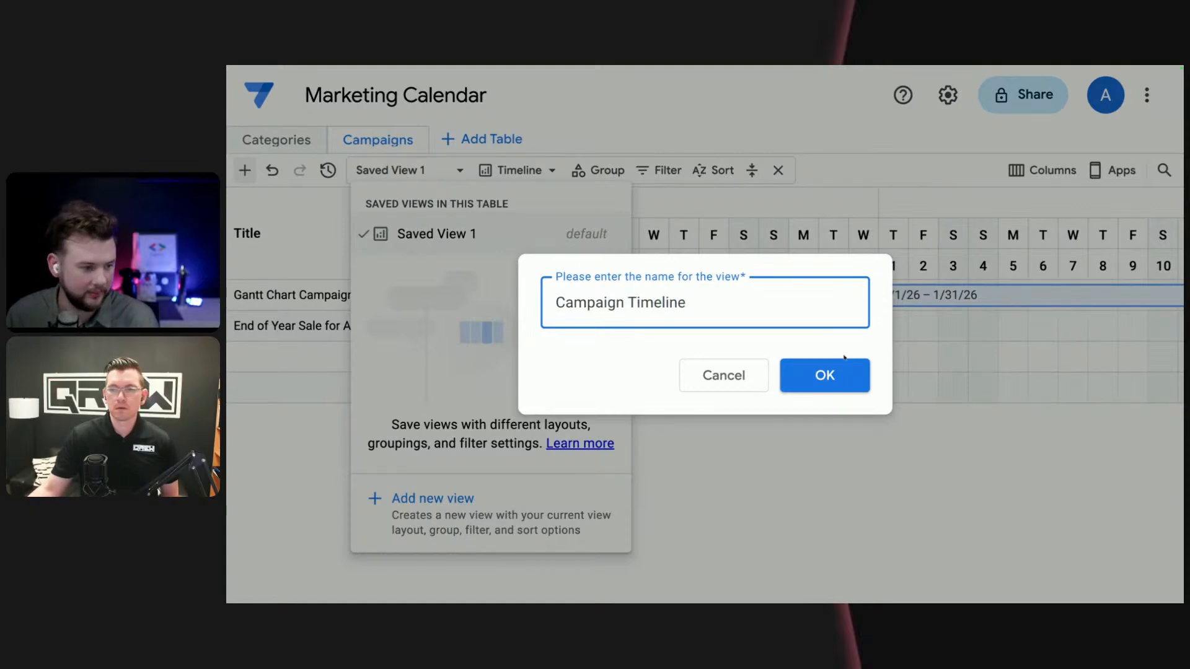
left_click(851, 377)
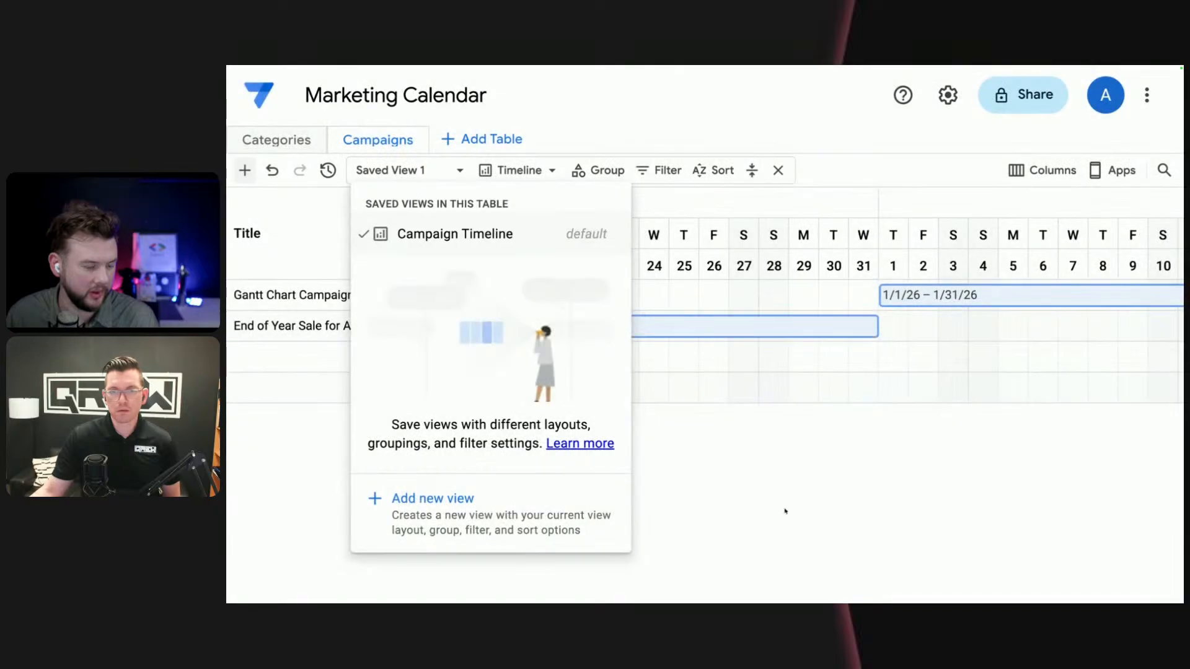
left_click(707, 468)
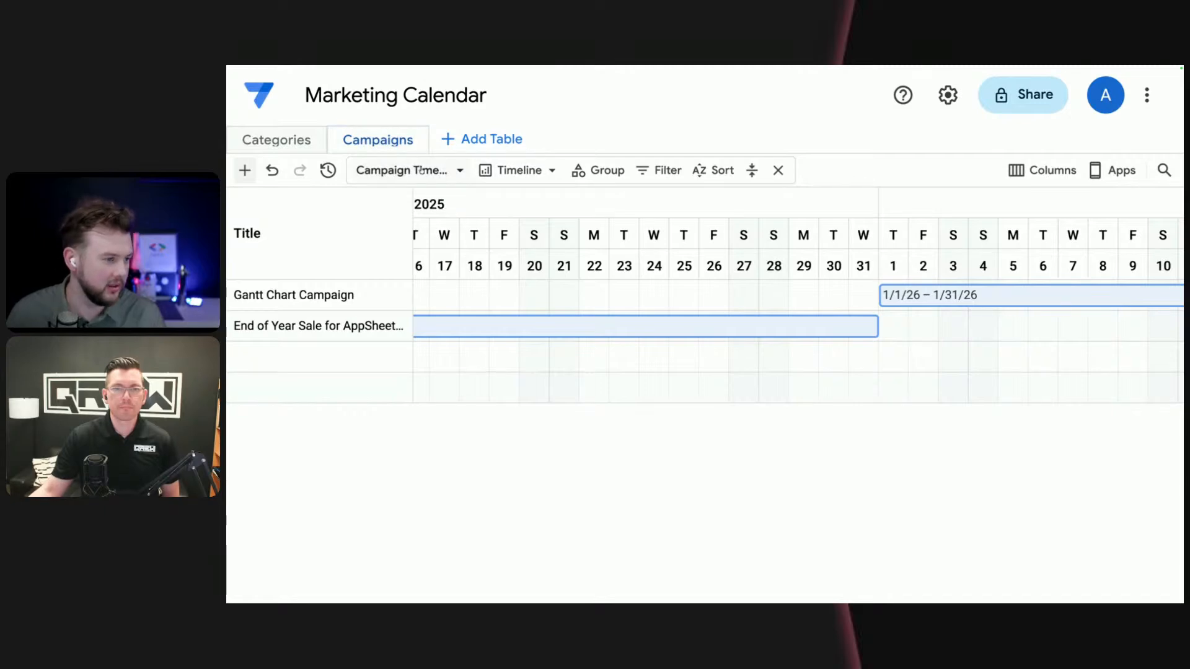
- Switch the Campaigns table back to the Grid layout and check the saved views without saving the change
left_click(524, 173)
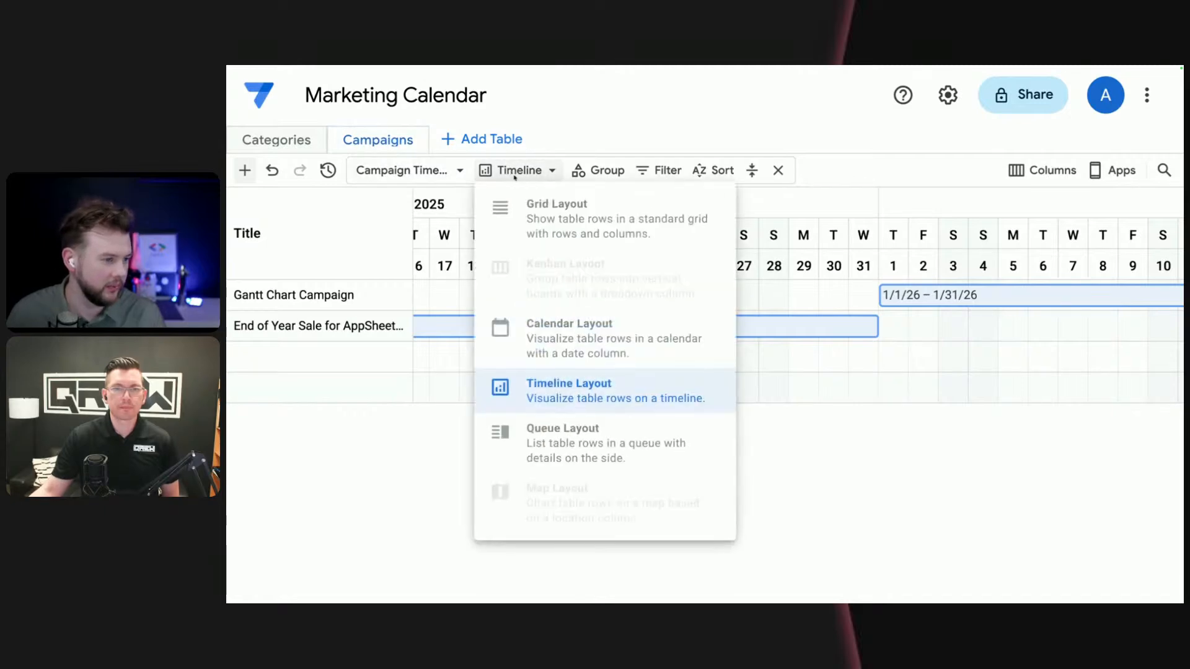
left_click(561, 229)
left_click(460, 171)
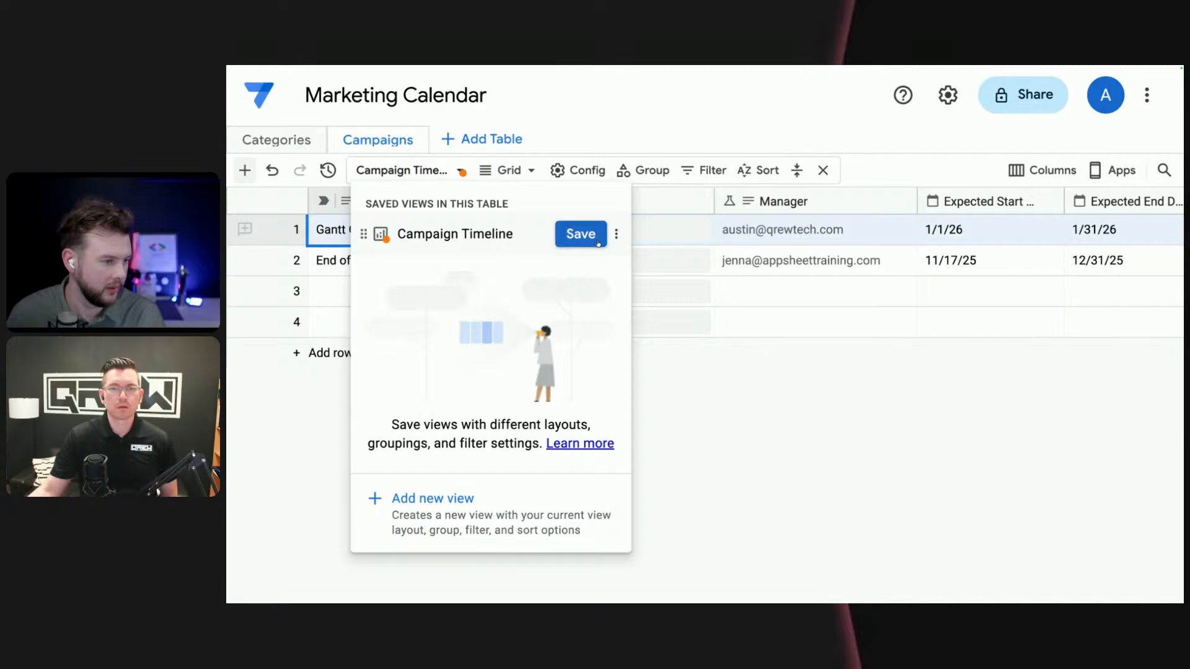
left_click(438, 172)
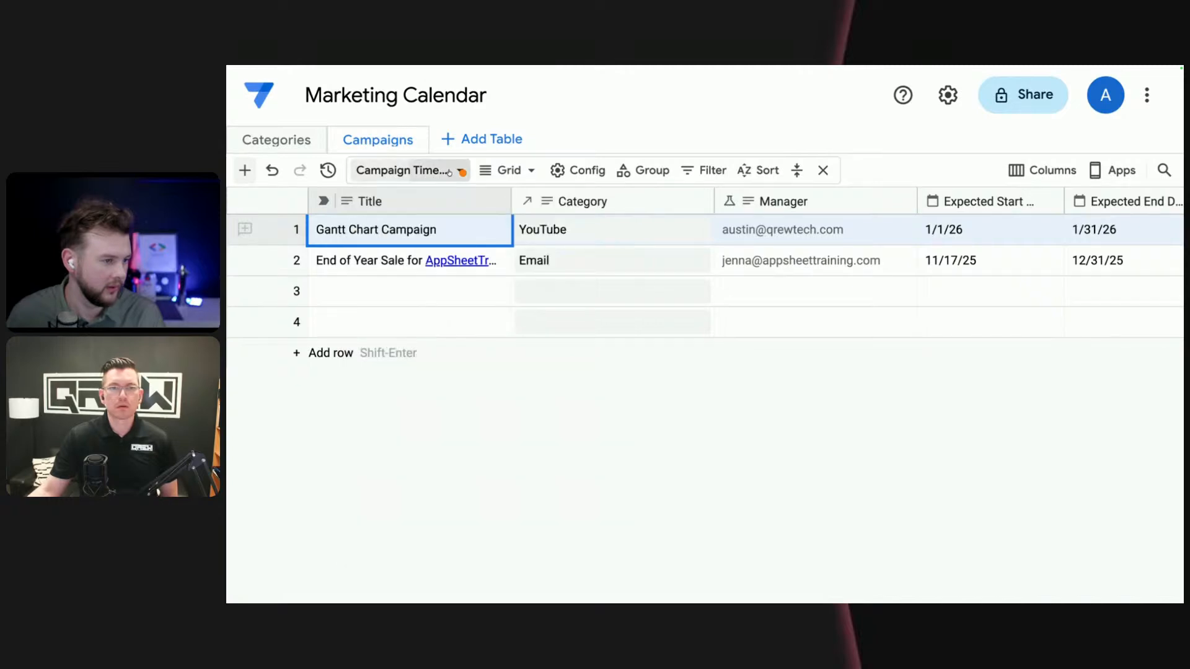
left_click(465, 172)
left_click(768, 367)
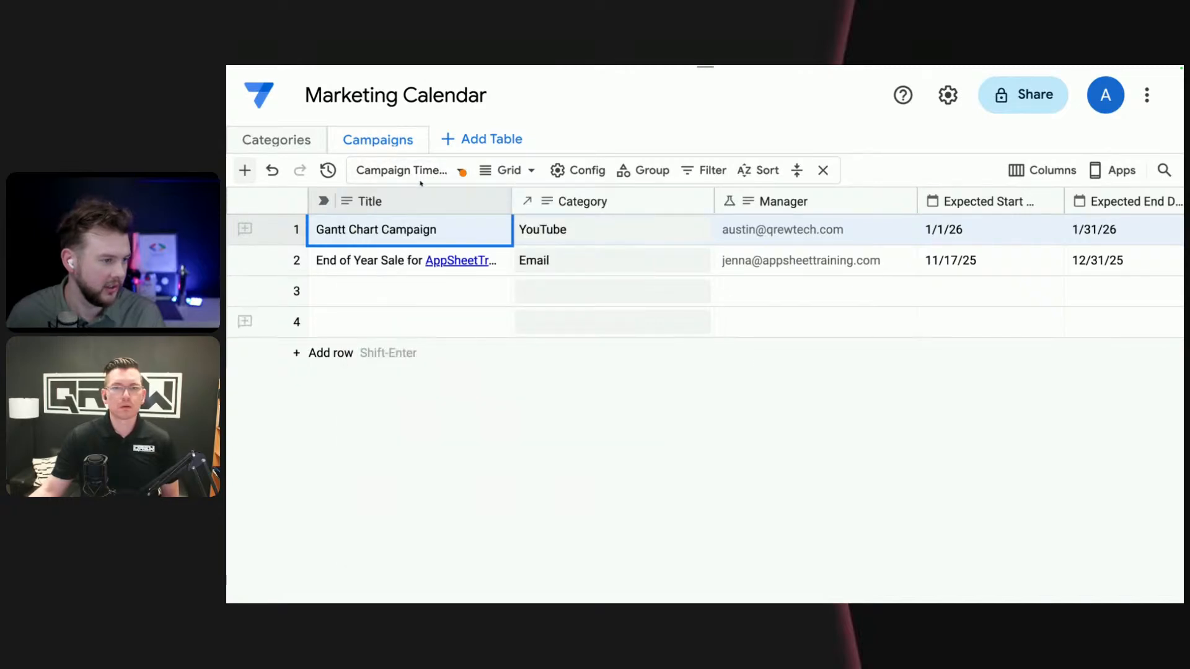
- Reopen the Marketing Calendar database's Campaigns table and add a new saved view named "Campaign Grid"
left_click(258, 95)
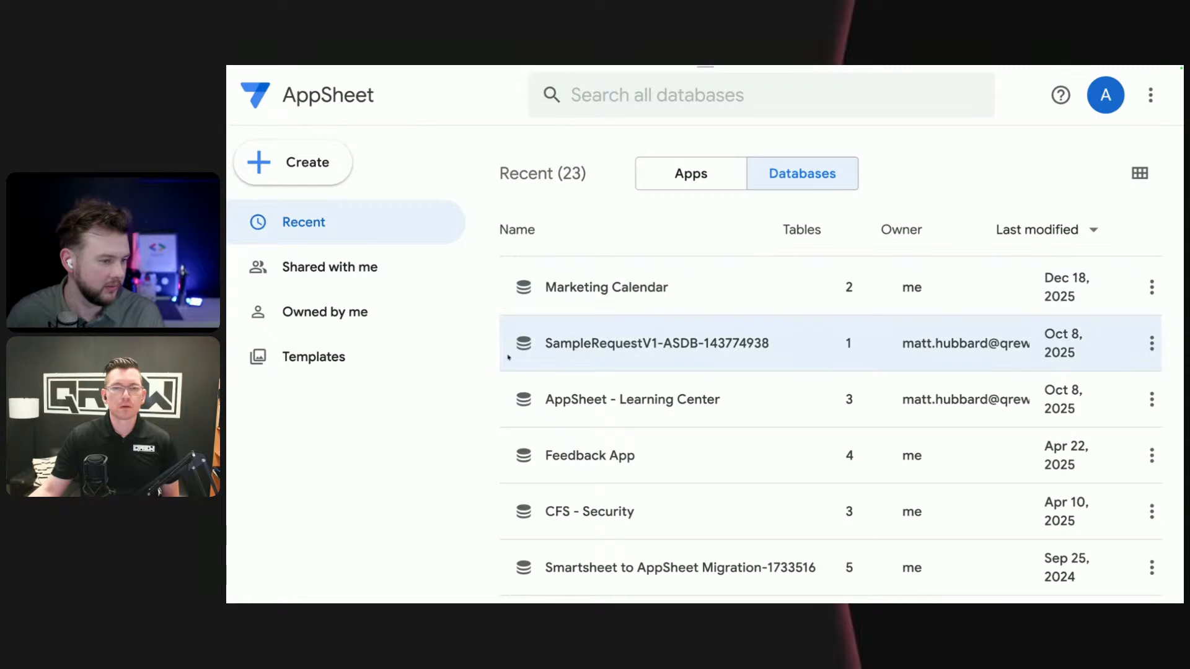
key("alt+Left")
left_click(429, 175)
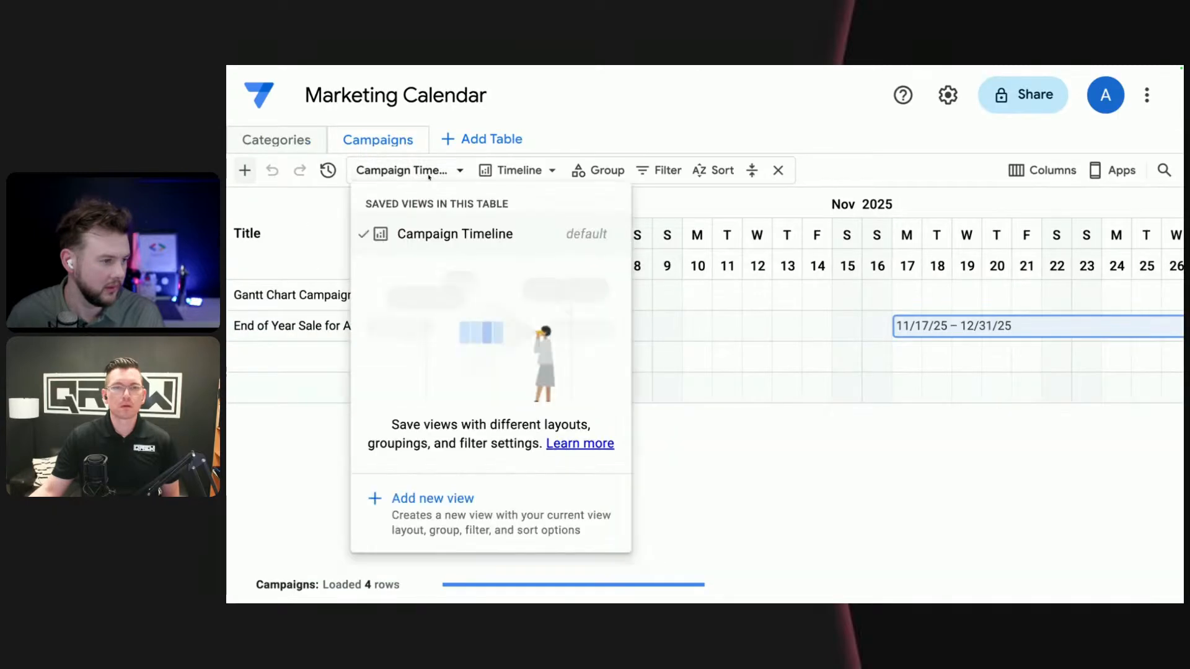
left_click(433, 481)
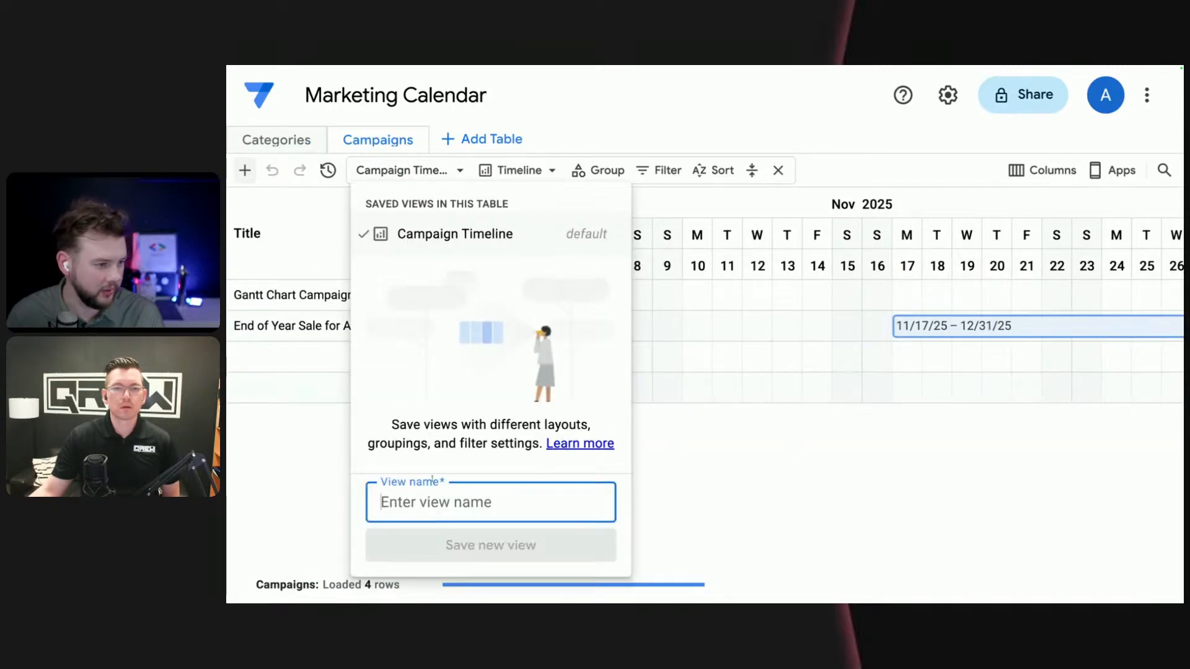
type("Grid")
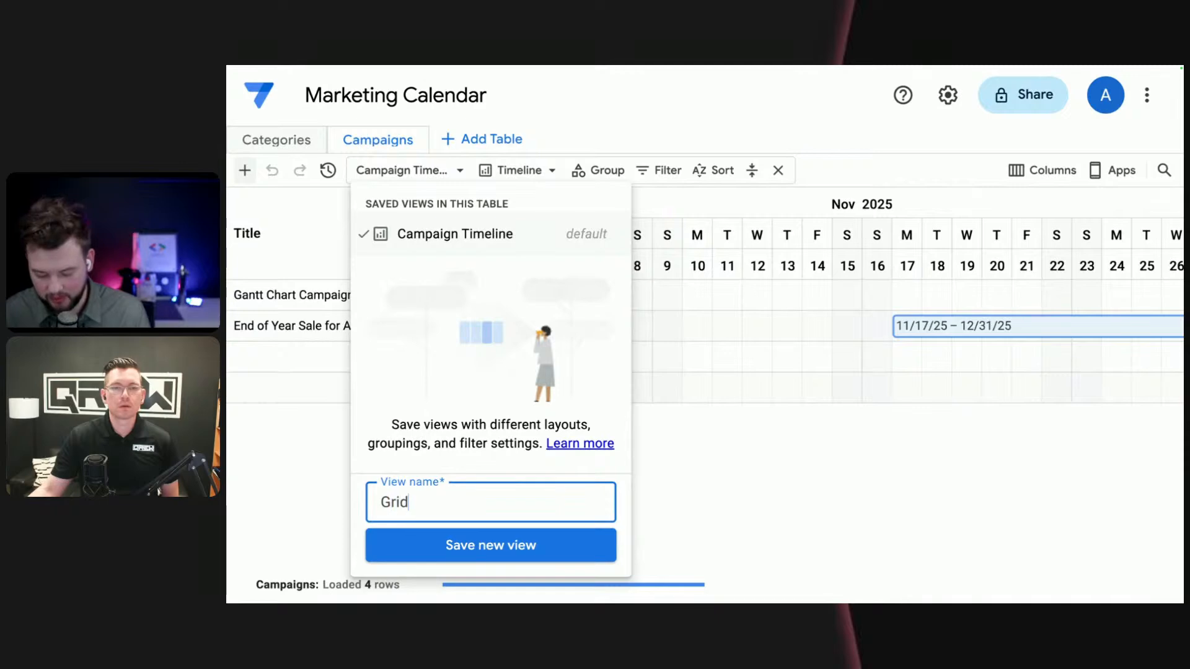
type("Campaign")
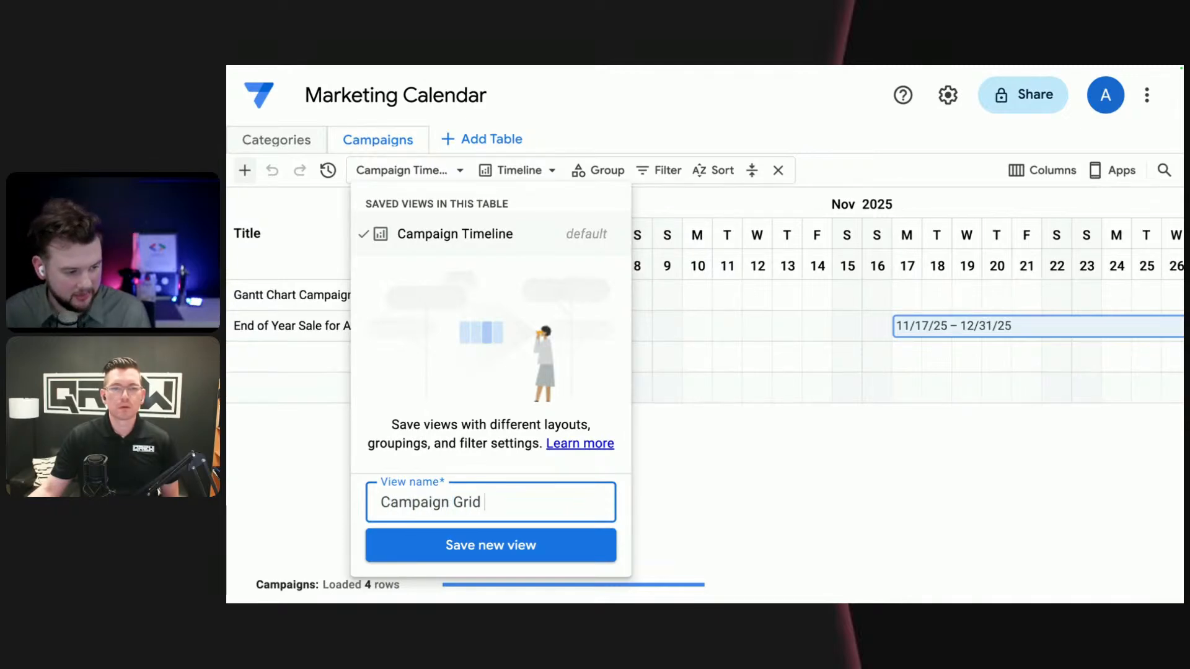
left_click(518, 553)
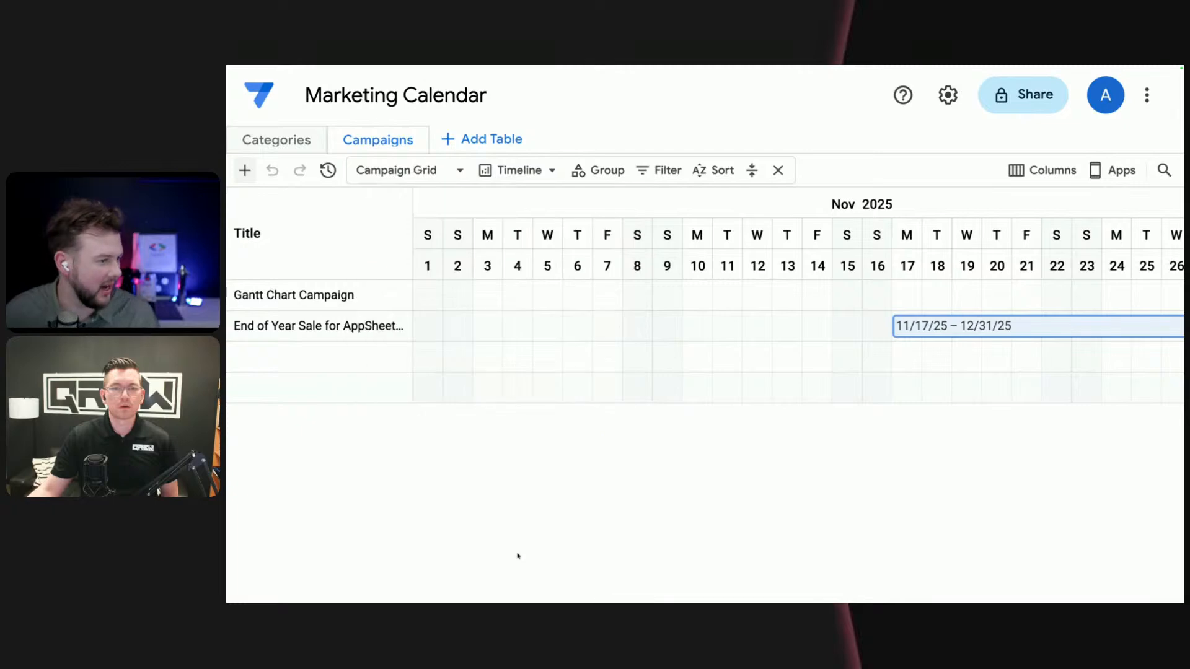
- Switch the Campaign Grid view to the Grid layout and save that layout to the view
left_click(551, 171)
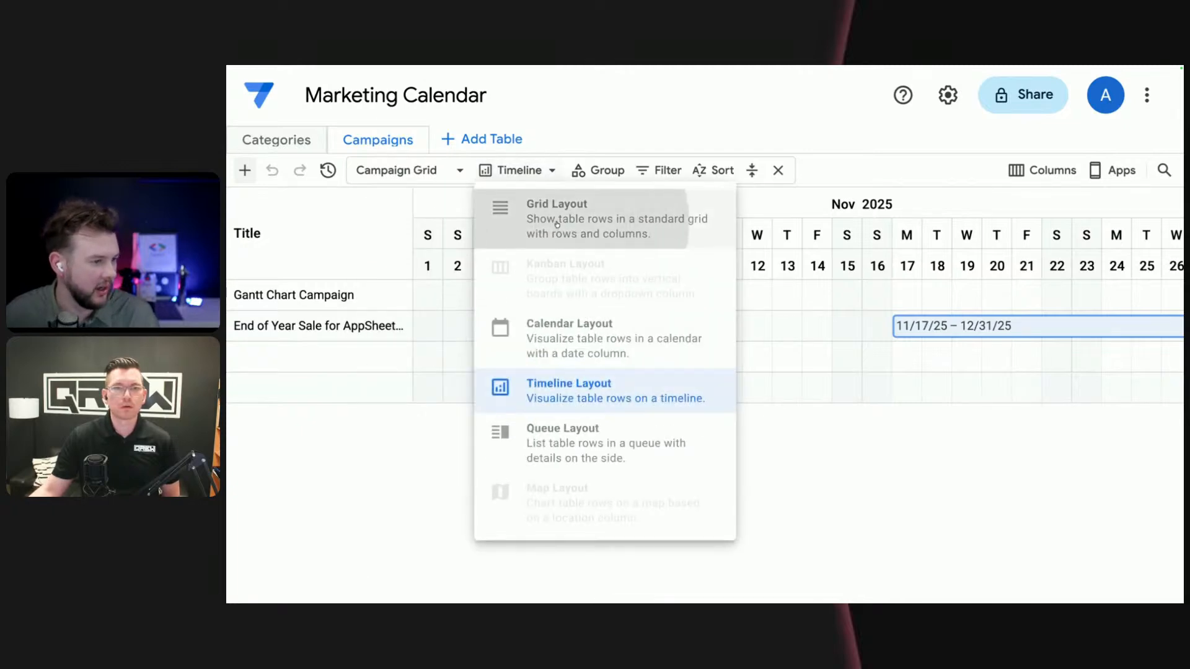
left_click(540, 209)
left_click(396, 171)
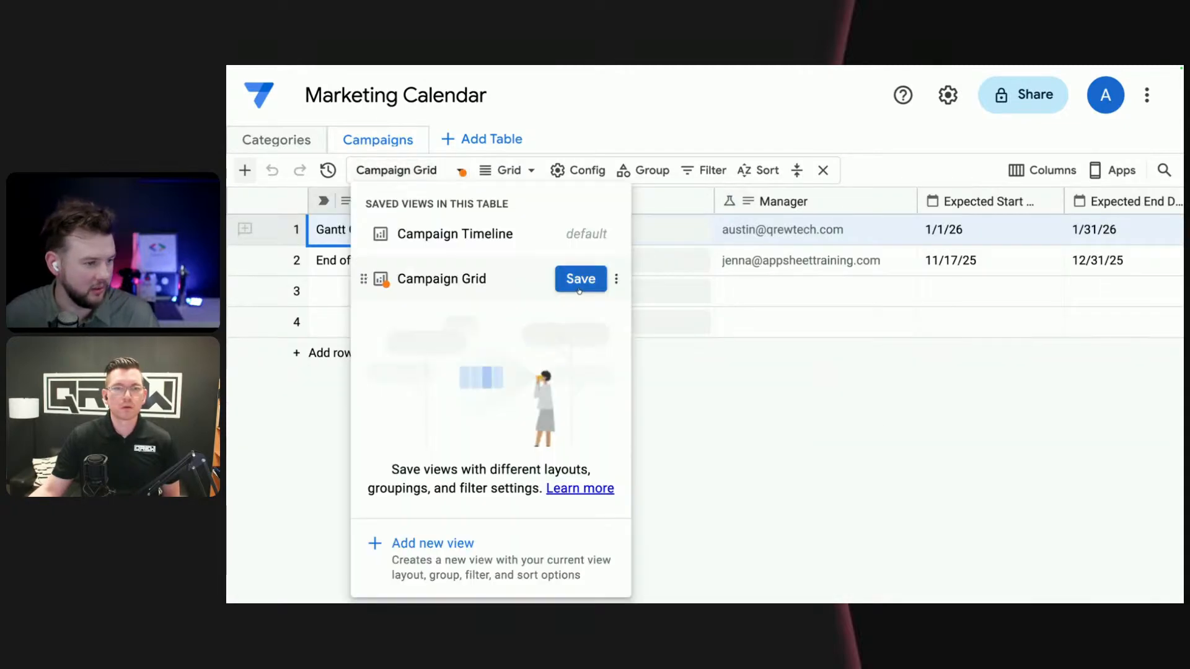
left_click(576, 288)
left_click(699, 461)
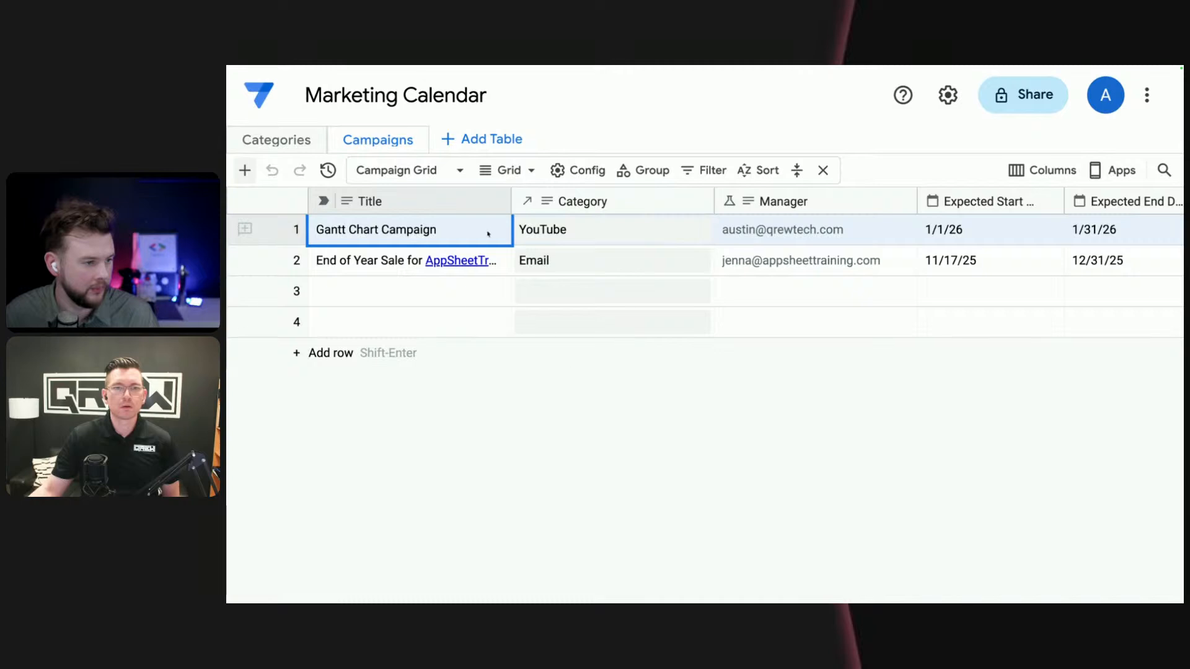
- Start a new column named "Manager Approval" after the Expected End Date column of the Campaigns table
scroll(1097, 248, "right", 5)
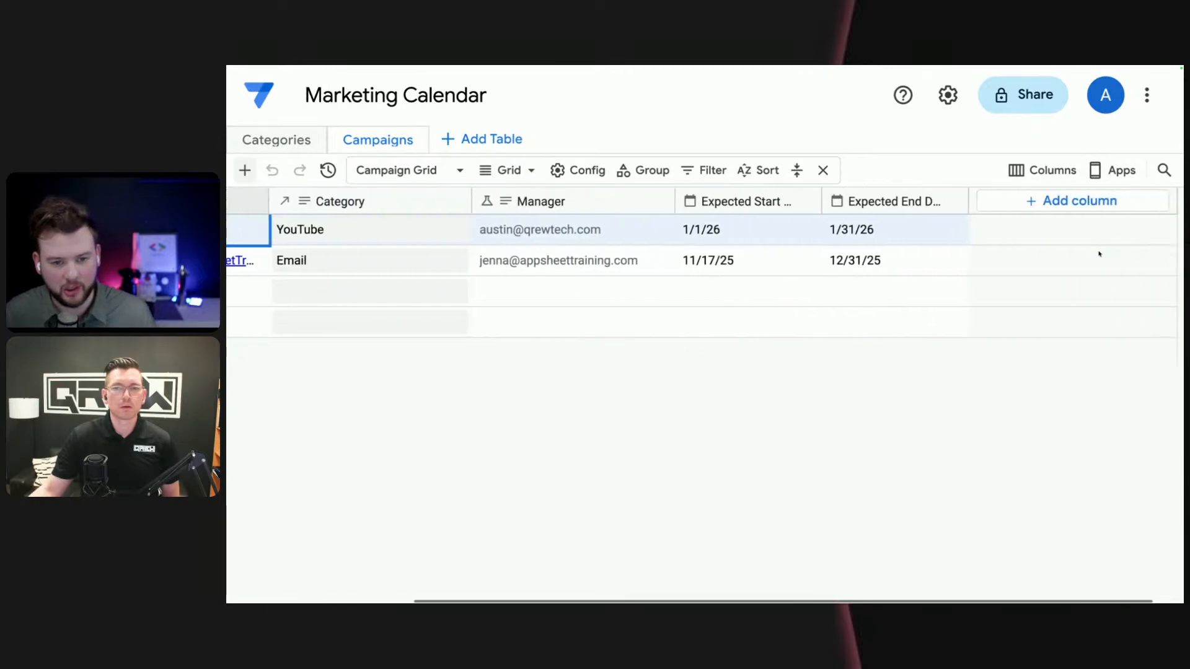
left_click(1022, 202)
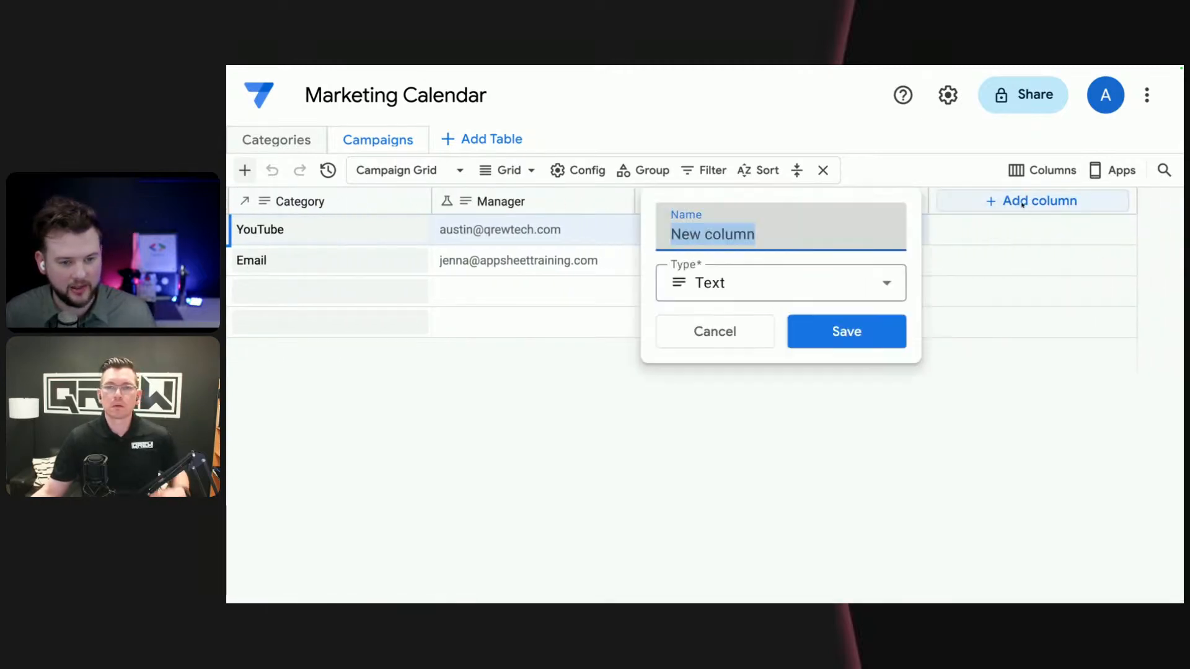
type("Mana")
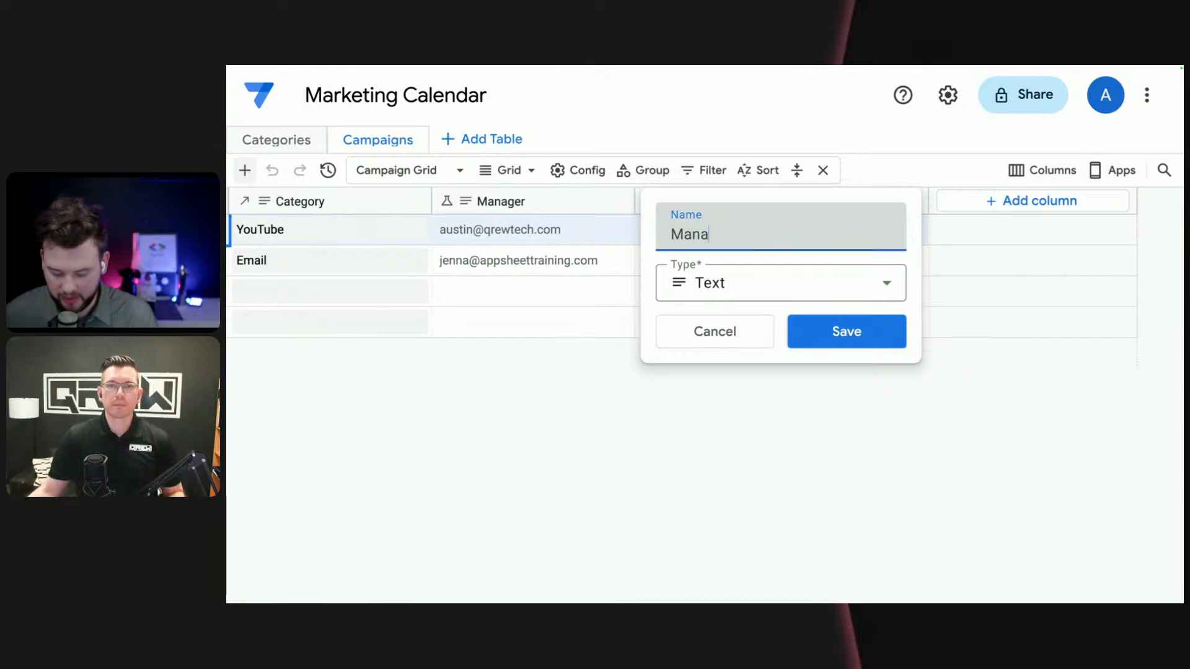
type("ger Approval")
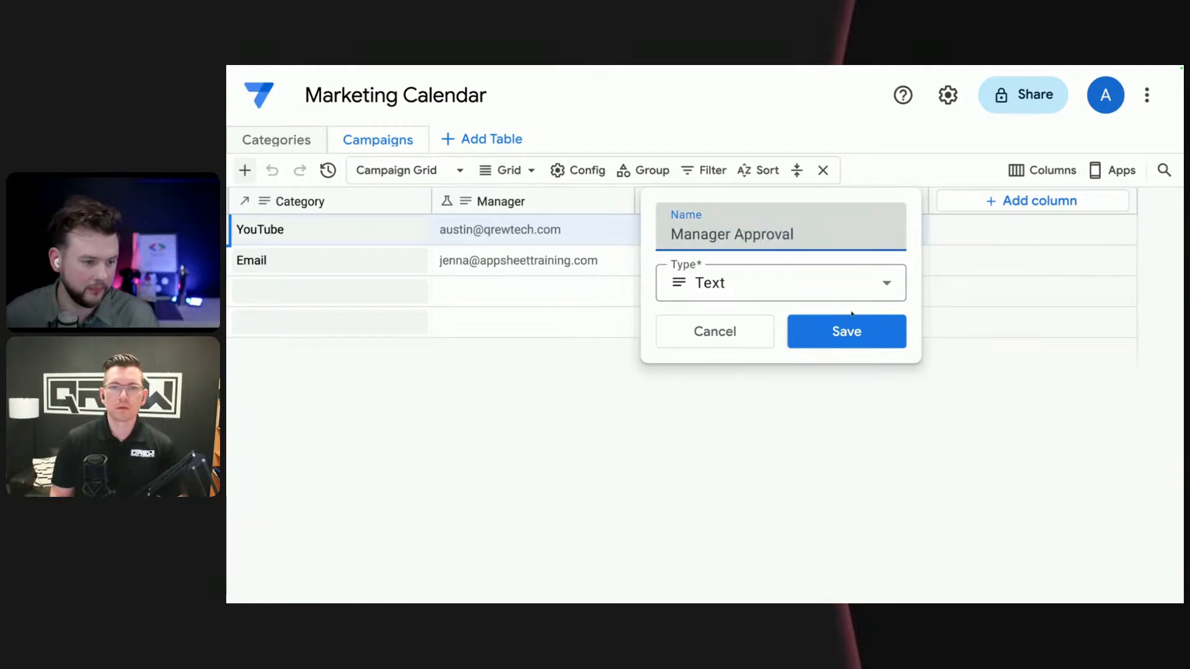
left_click(854, 292)
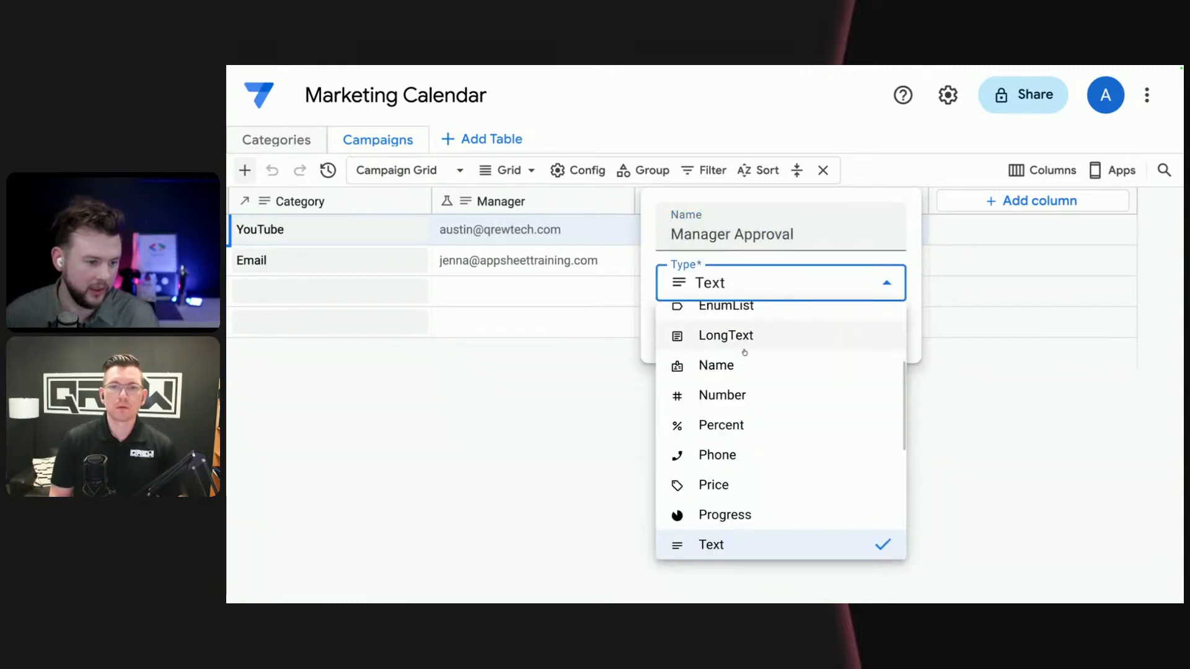
scroll(754, 353, "up", 2)
left_click(755, 403)
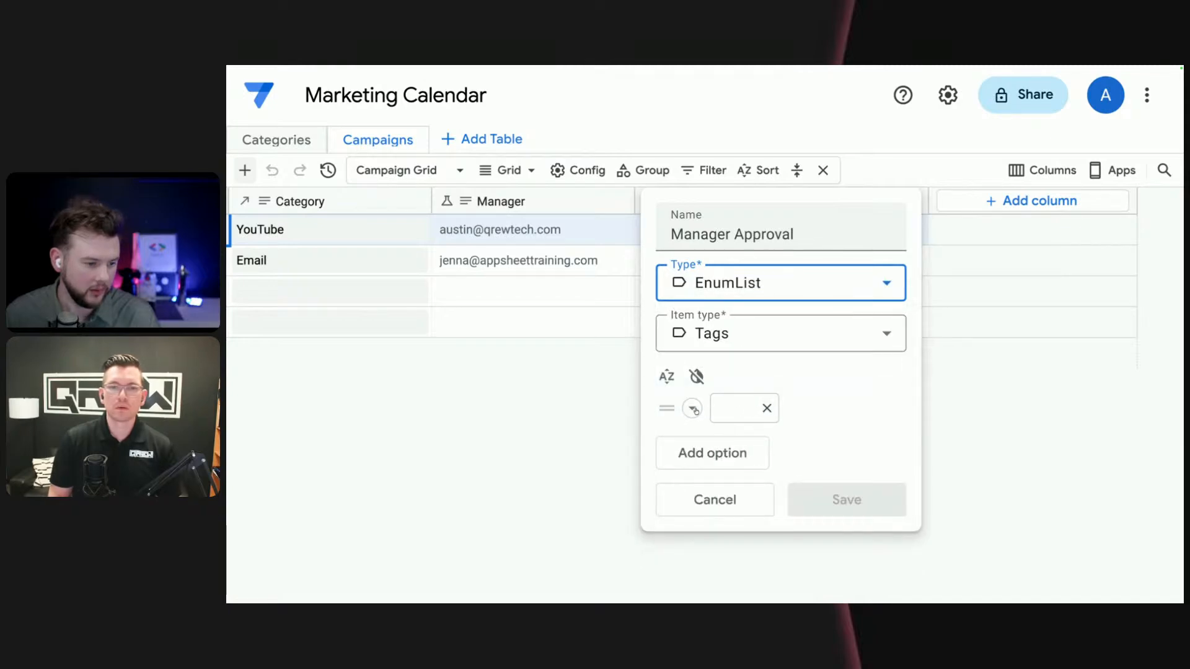
left_click(742, 408)
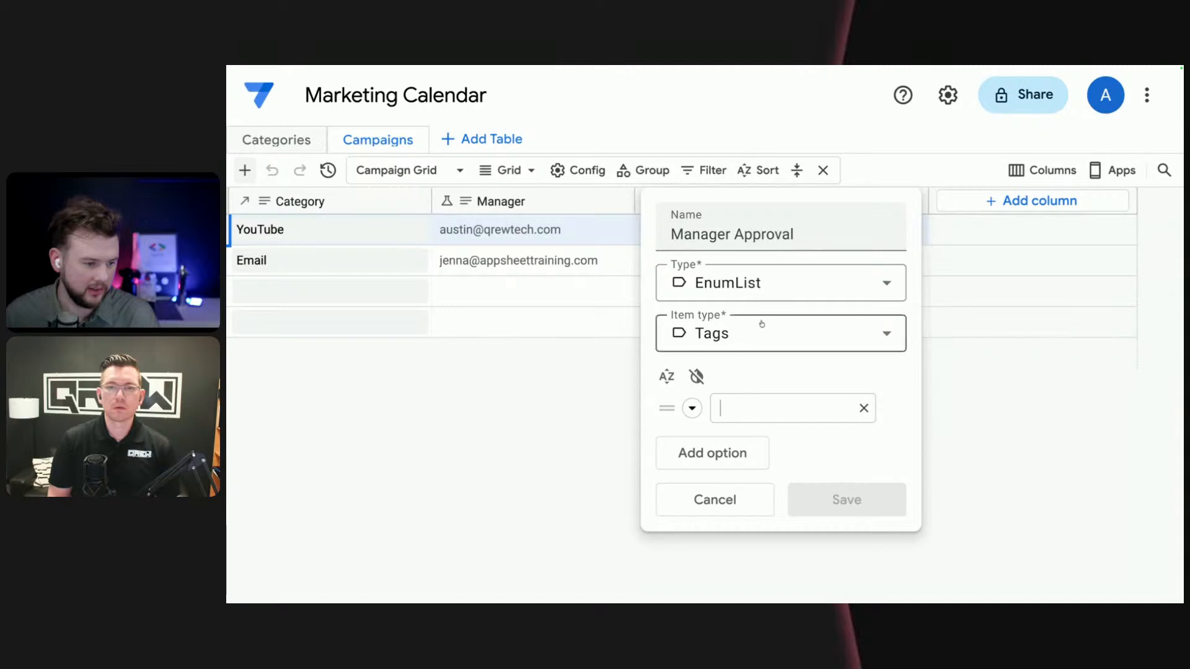
- Set the Manager Approval column's type to Enum, keeping Dropdown as its item type
left_click(892, 282)
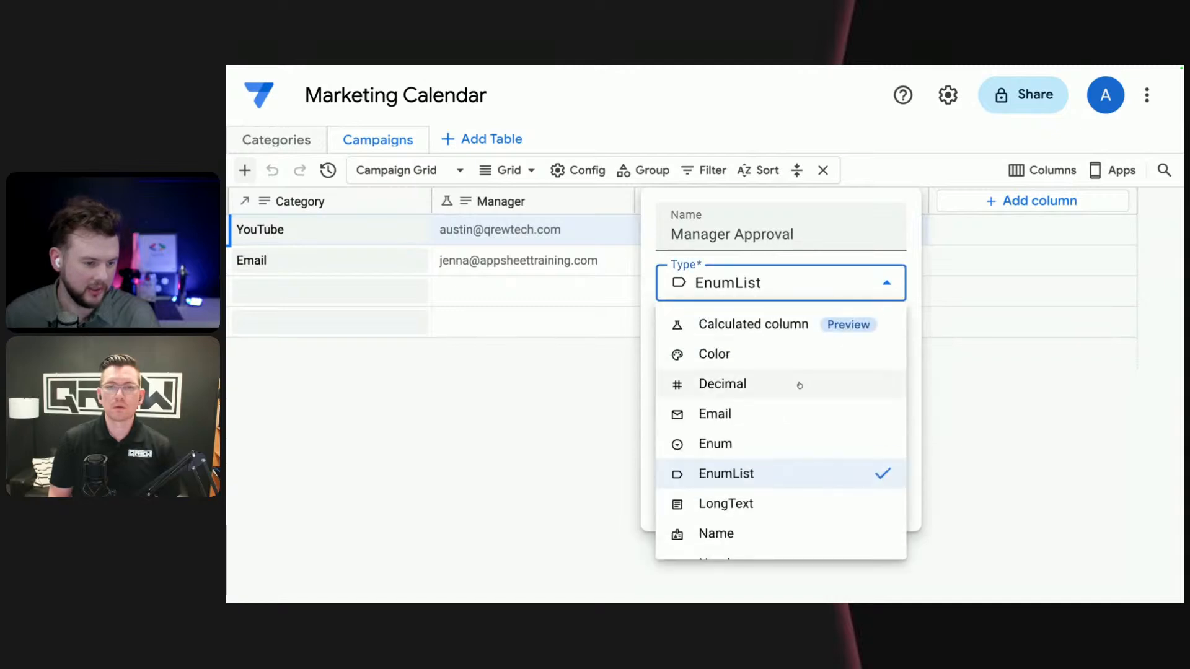
left_click(745, 446)
left_click(876, 341)
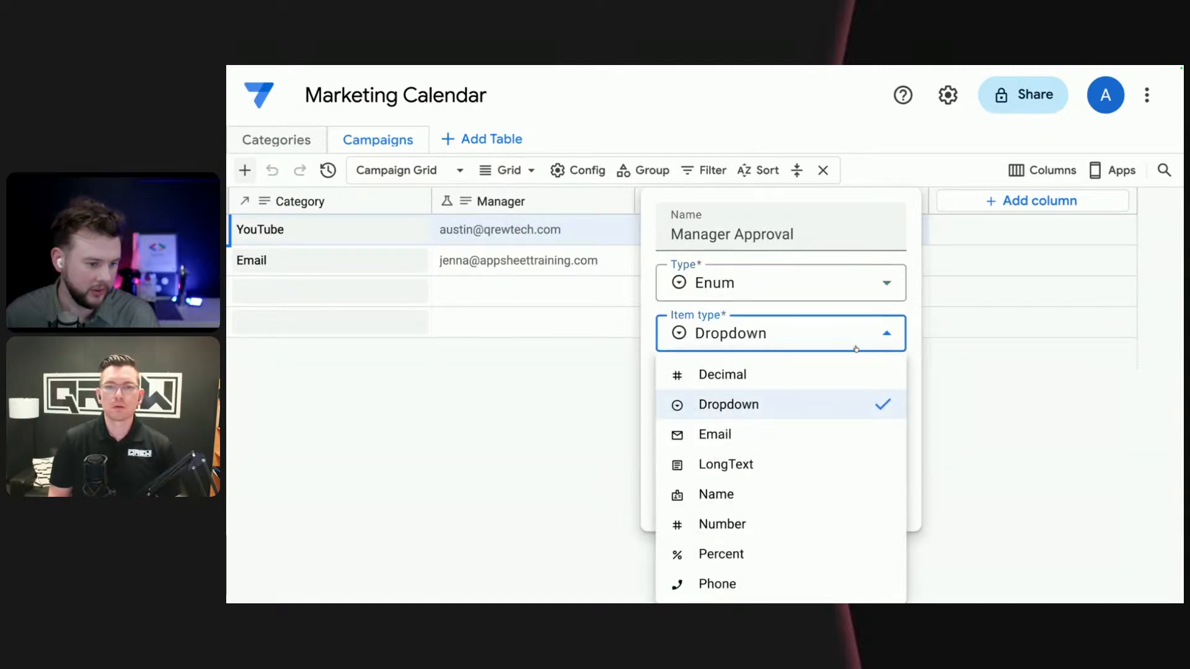
left_click(885, 335)
- Enter the Manager Approval dropdown options Pending, Approved and Rejected
left_click(726, 410)
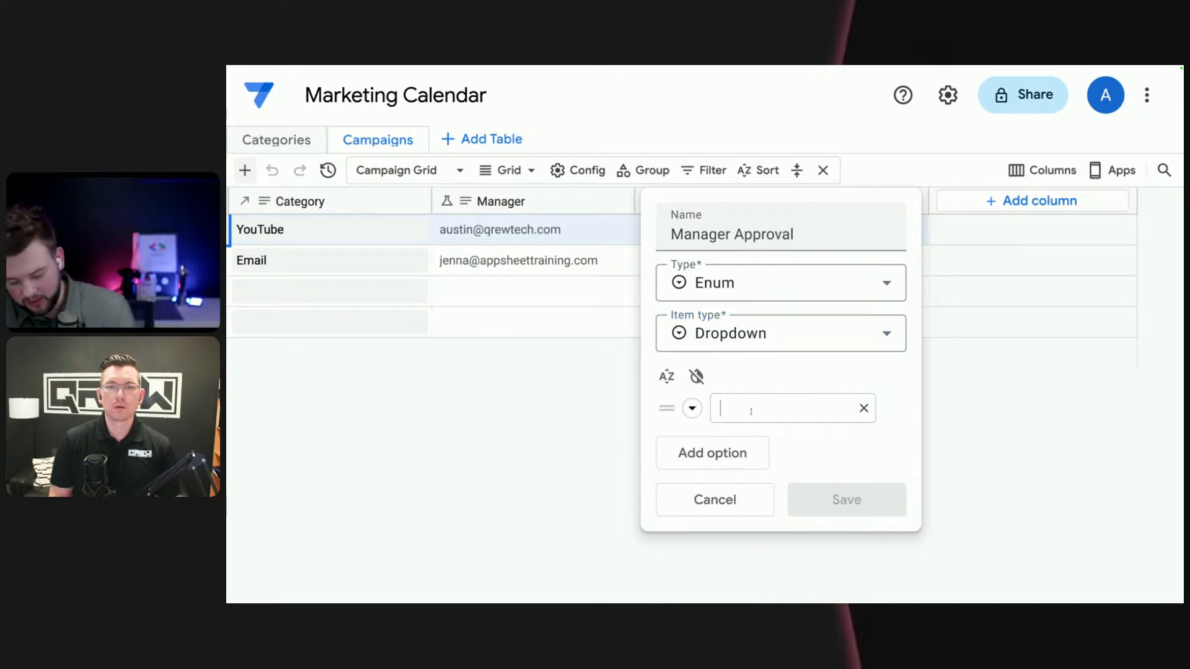
type("Pending")
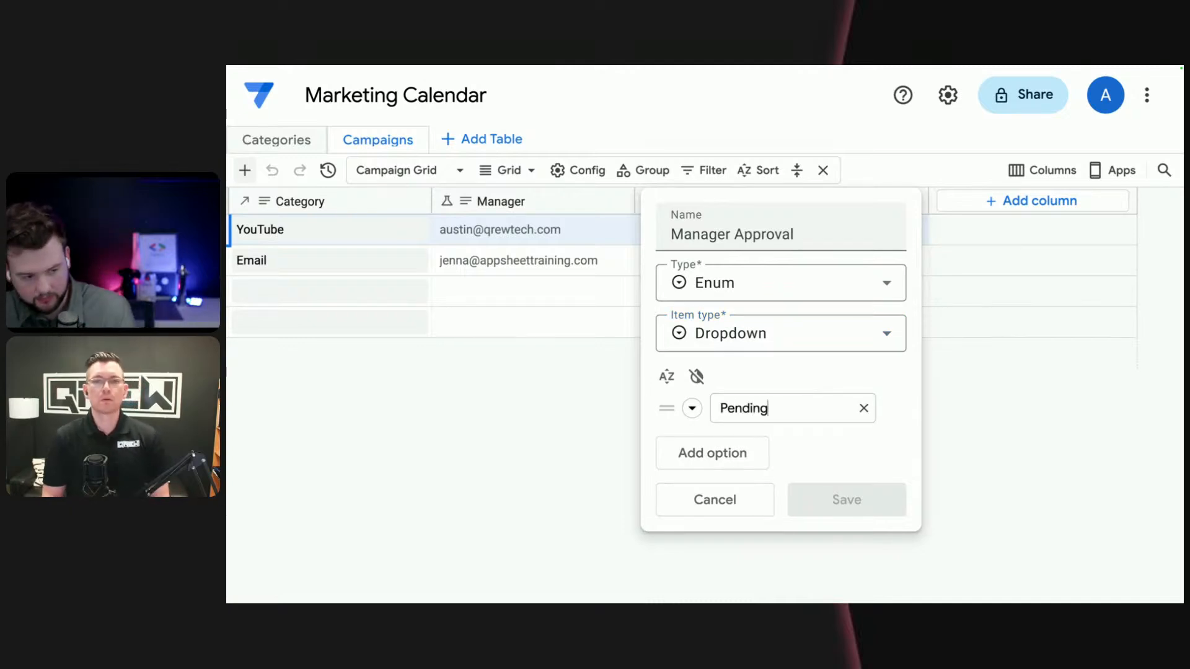
left_click(738, 452)
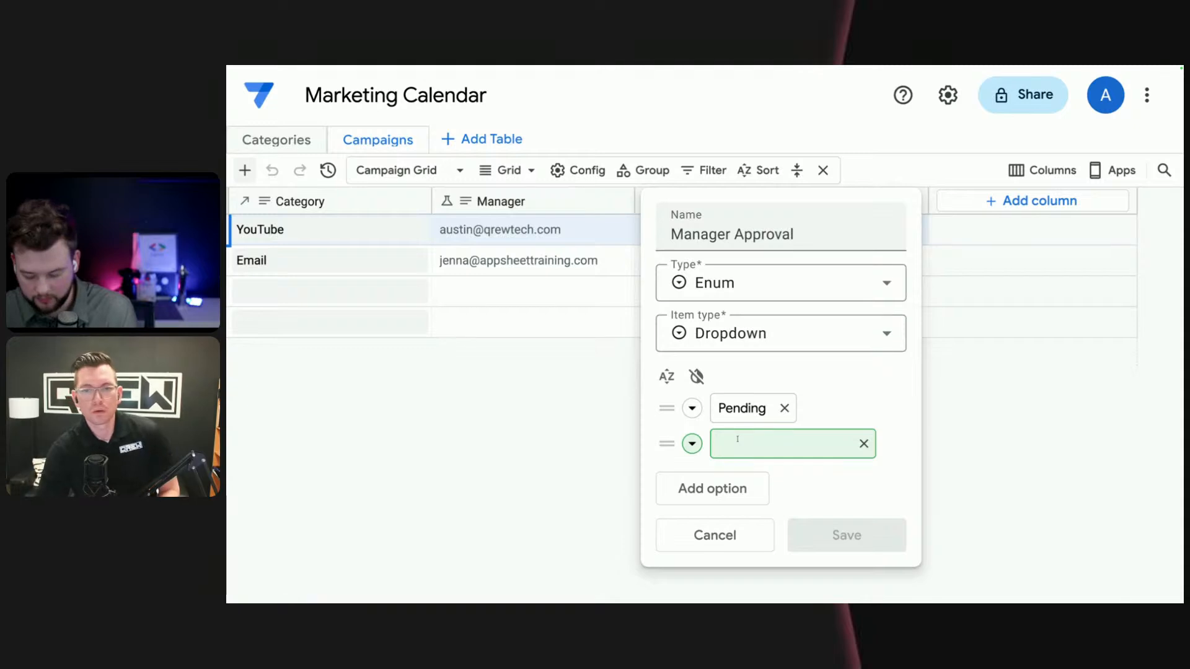
type("Approved")
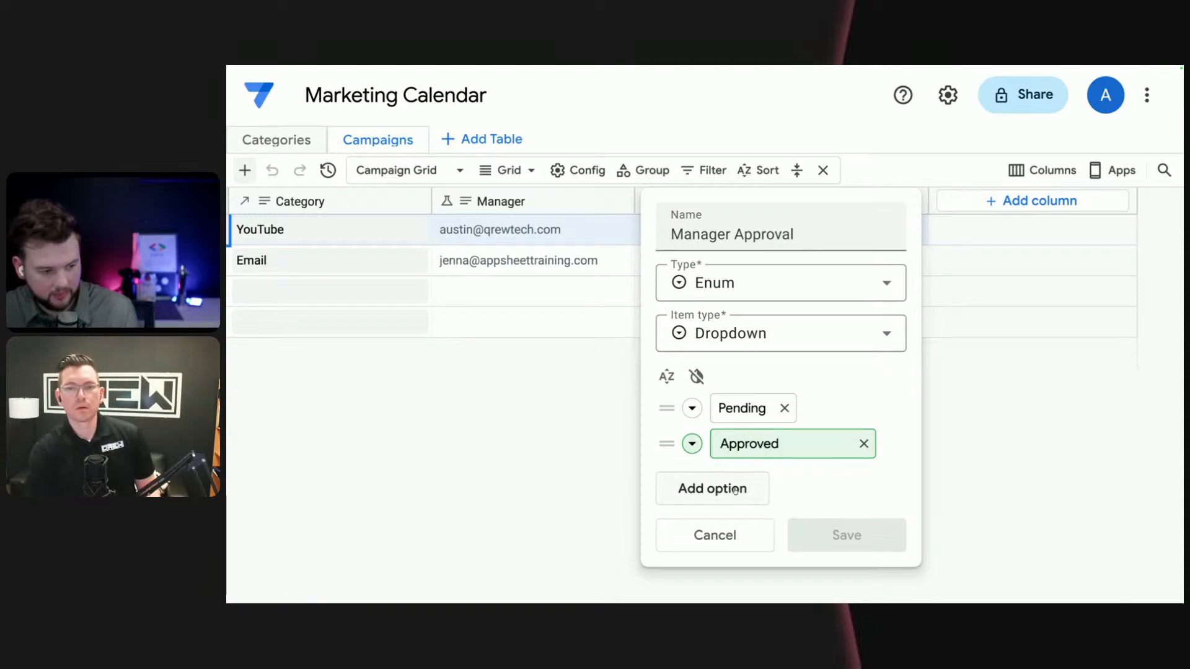
left_click(756, 491)
type("Rej")
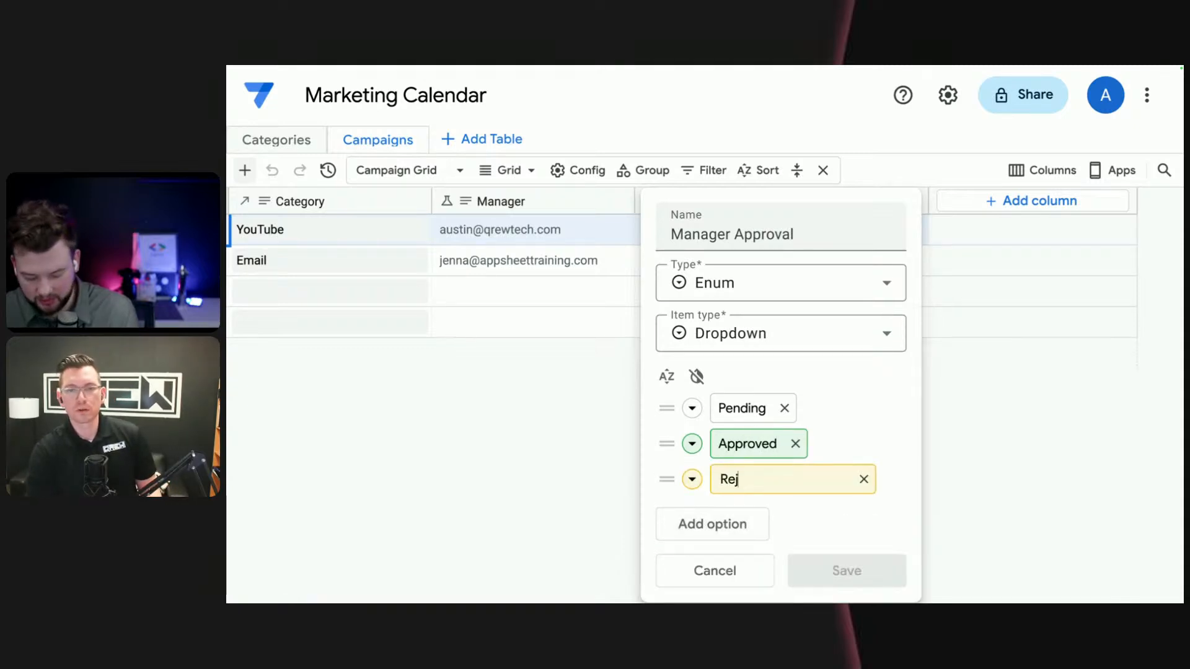
type("ected")
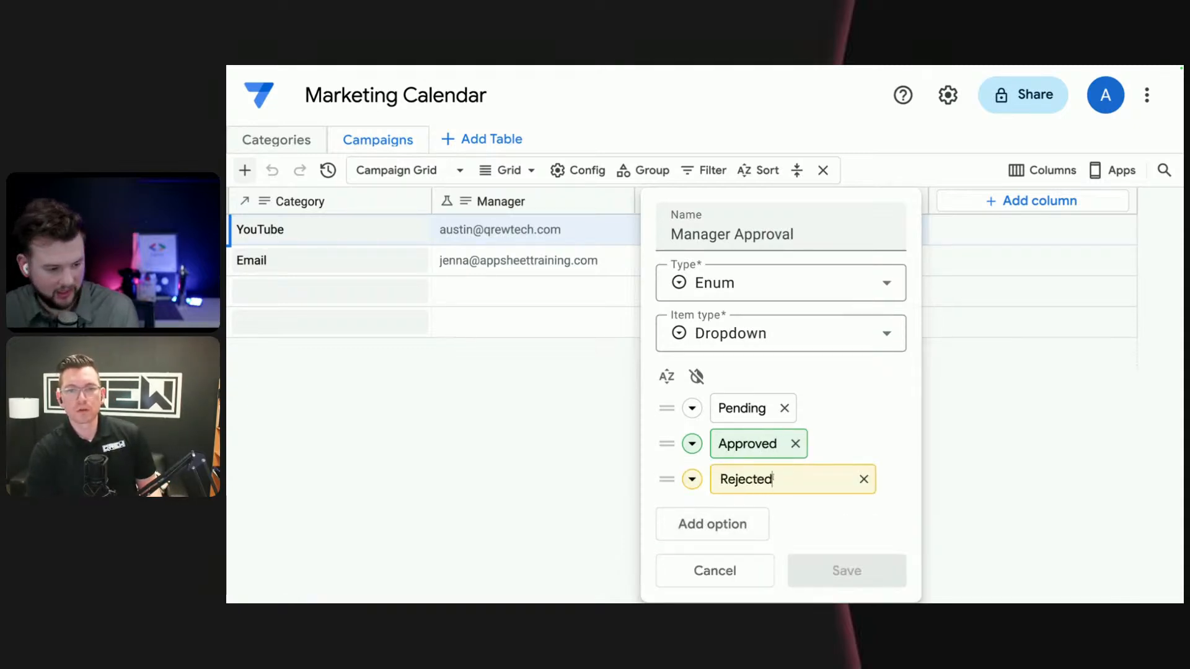
- Color the Rejected option red and the Pending option yellow, and save the Manager Approval column
left_click(692, 480)
left_click(816, 512)
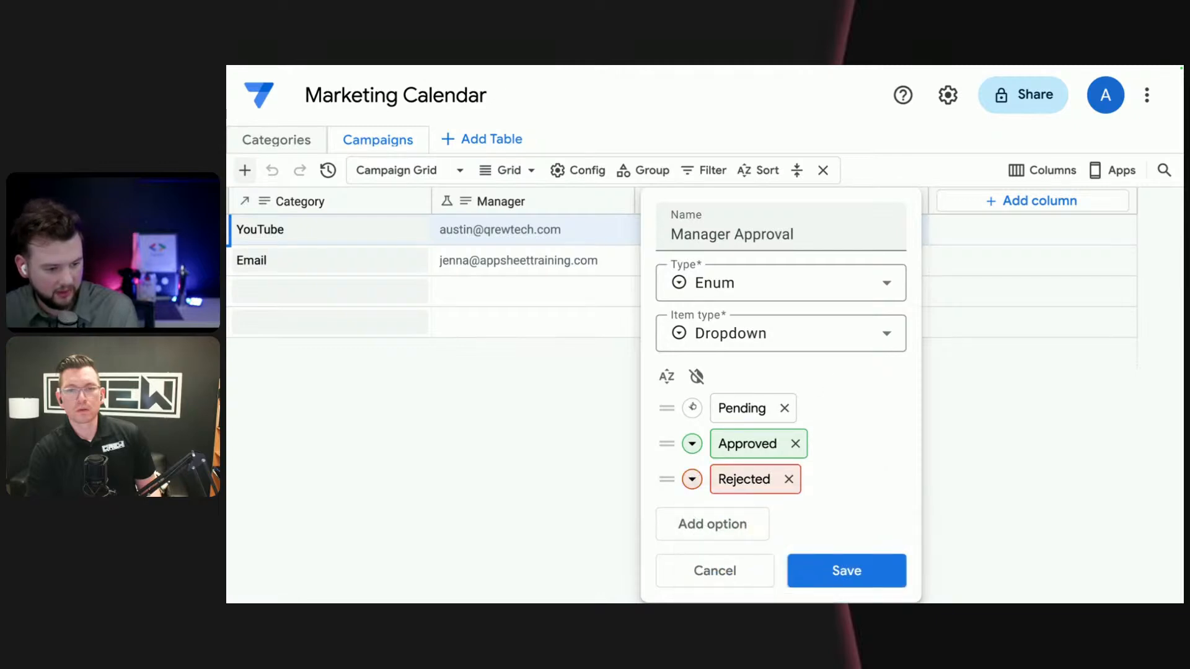
left_click(691, 407)
left_click(762, 441)
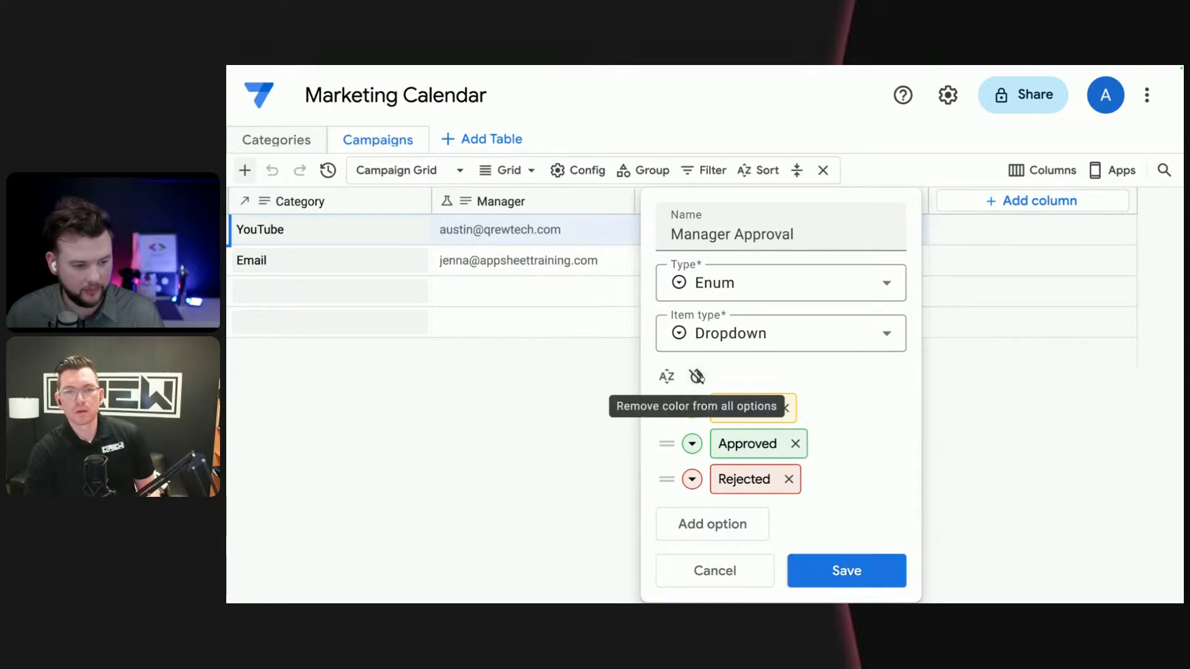
left_click(847, 571)
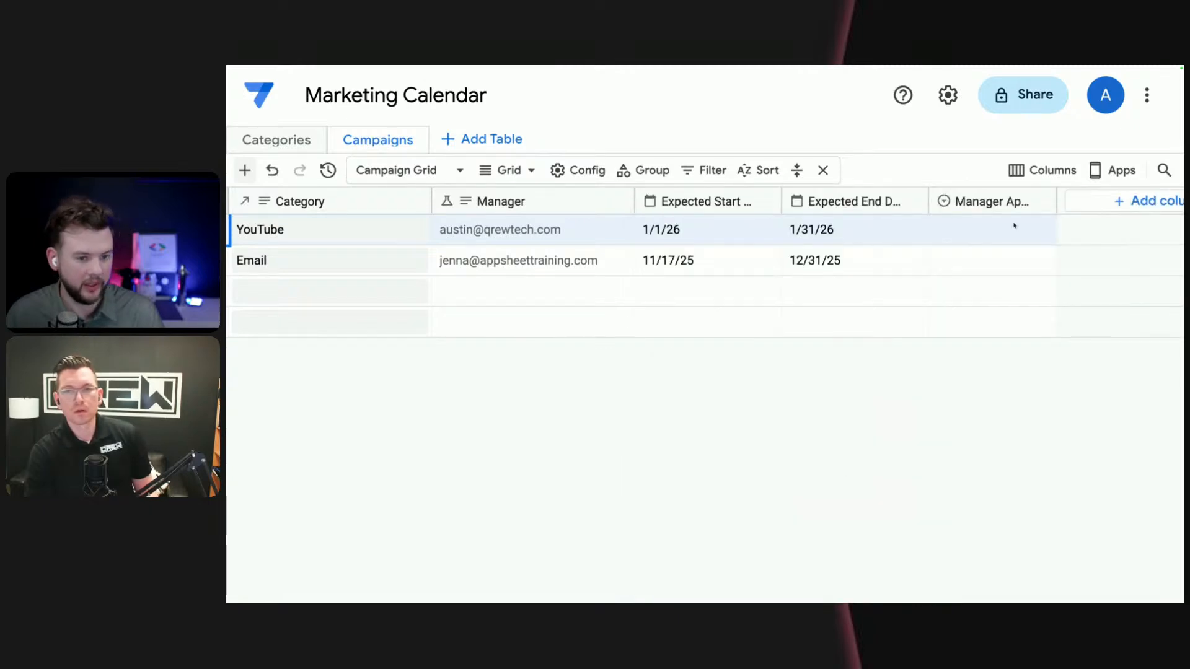
- Set Manager Approval to Pending for both the YouTube and the Email campaign rows
left_click(1017, 229)
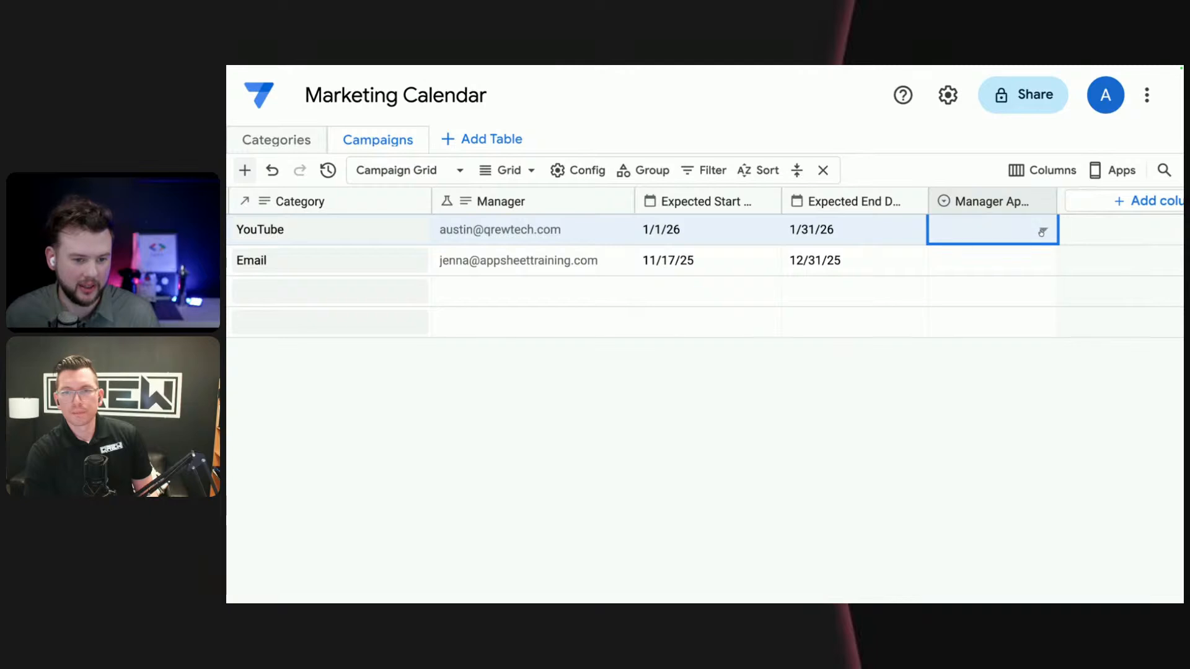
left_click(1044, 231)
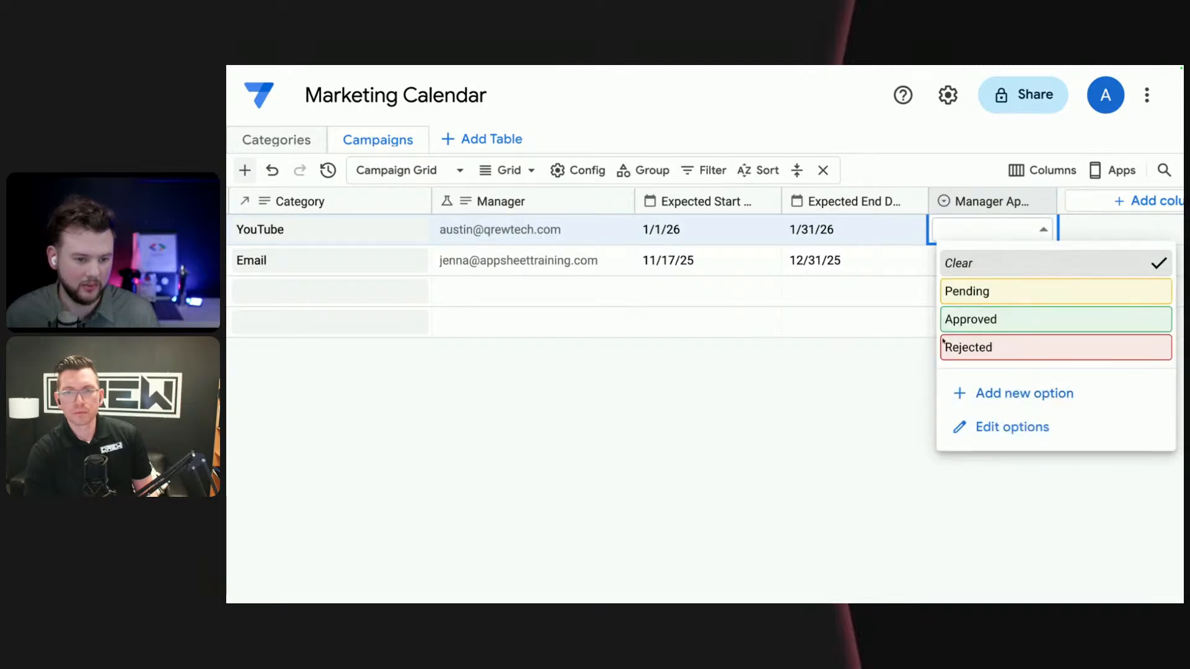
left_click(1022, 294)
left_click(968, 267)
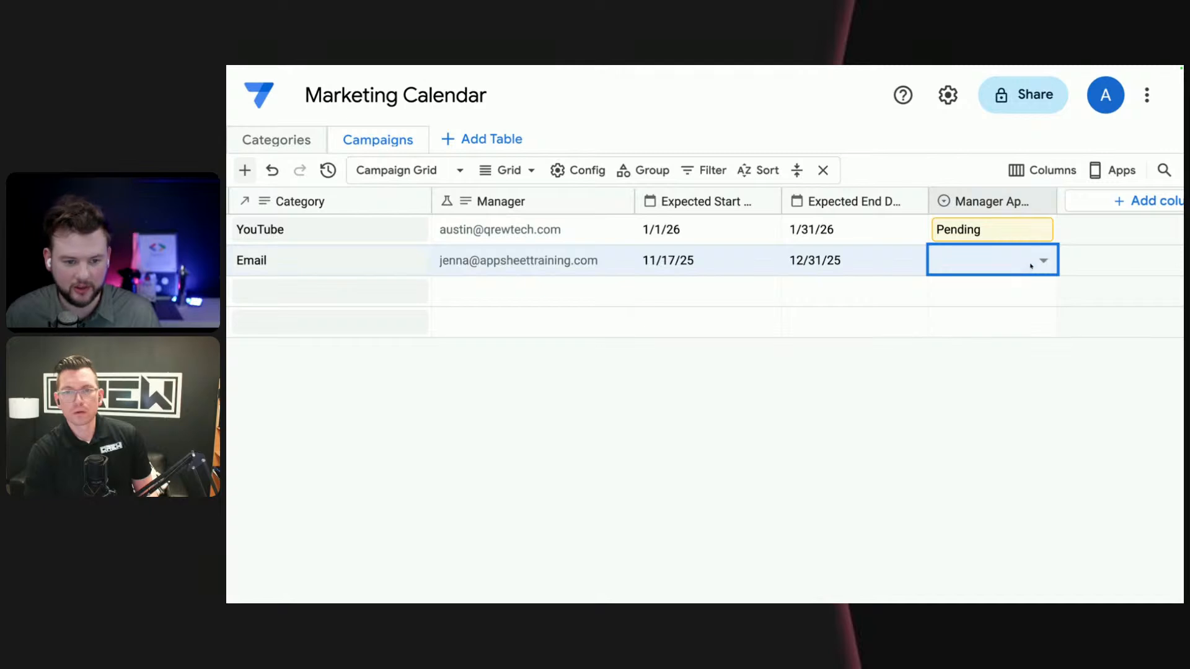
left_click(1042, 263)
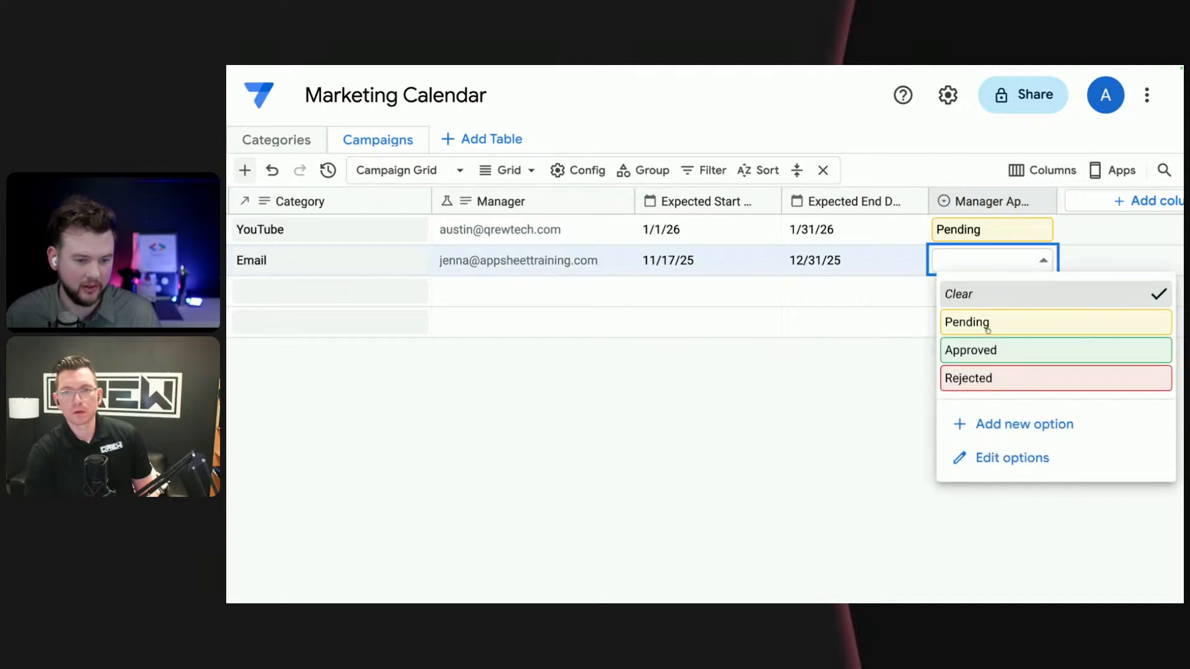
left_click(1020, 322)
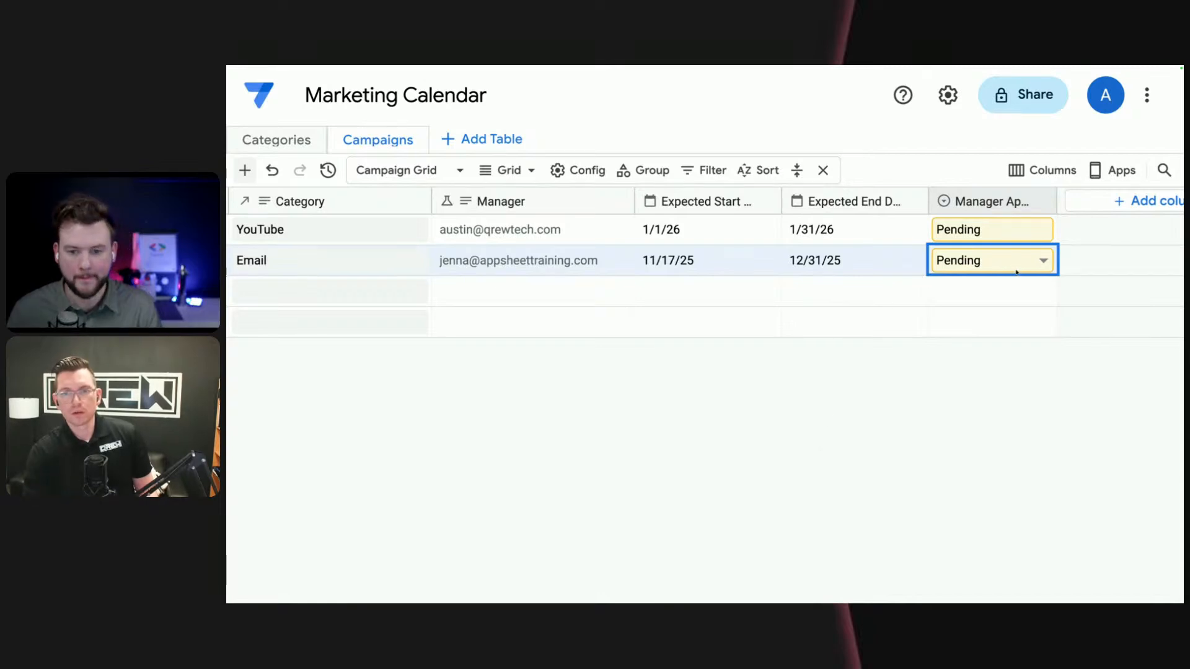
left_click(1056, 234)
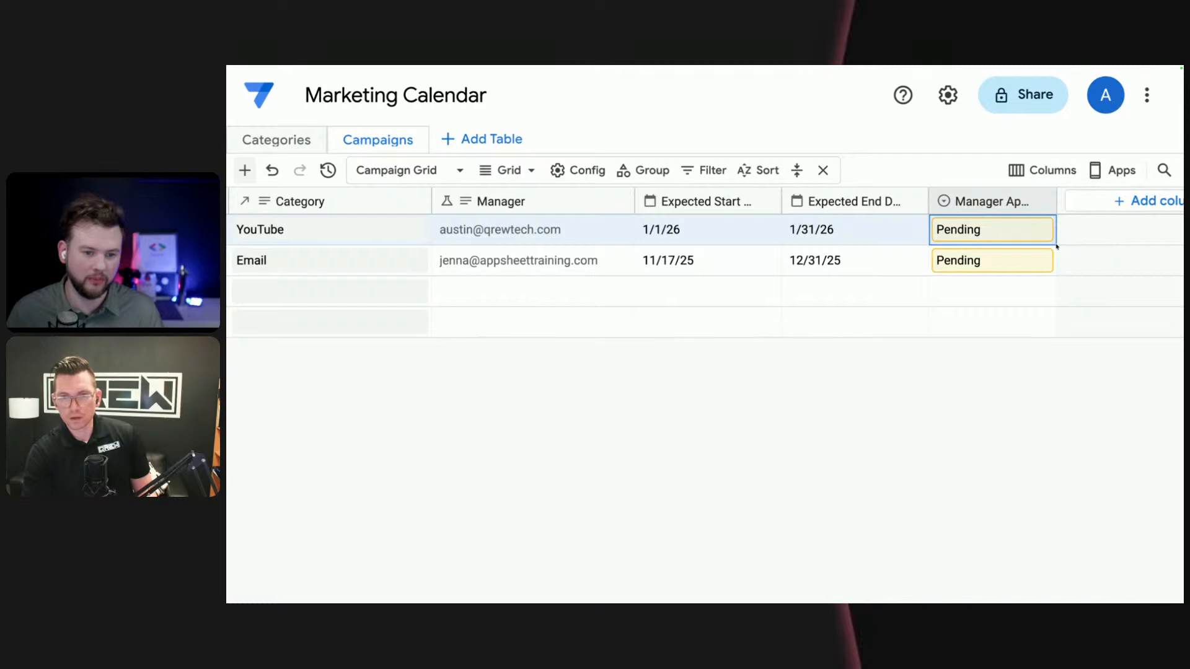
left_click(1052, 233)
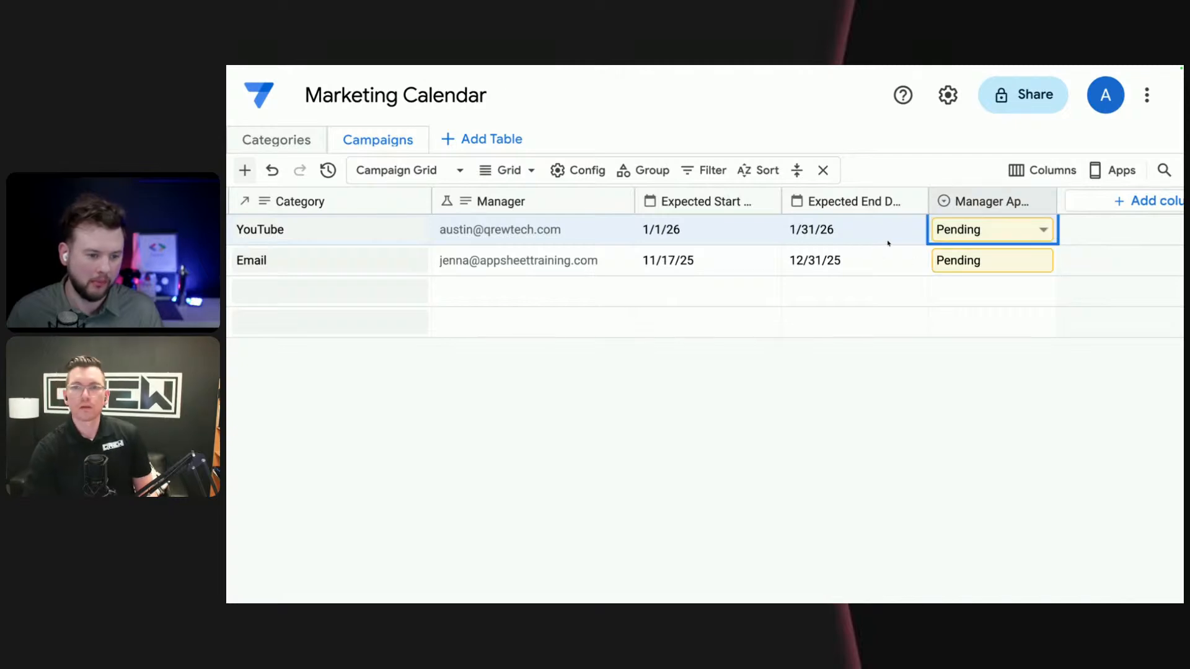
left_click_drag(888, 244, 898, 270)
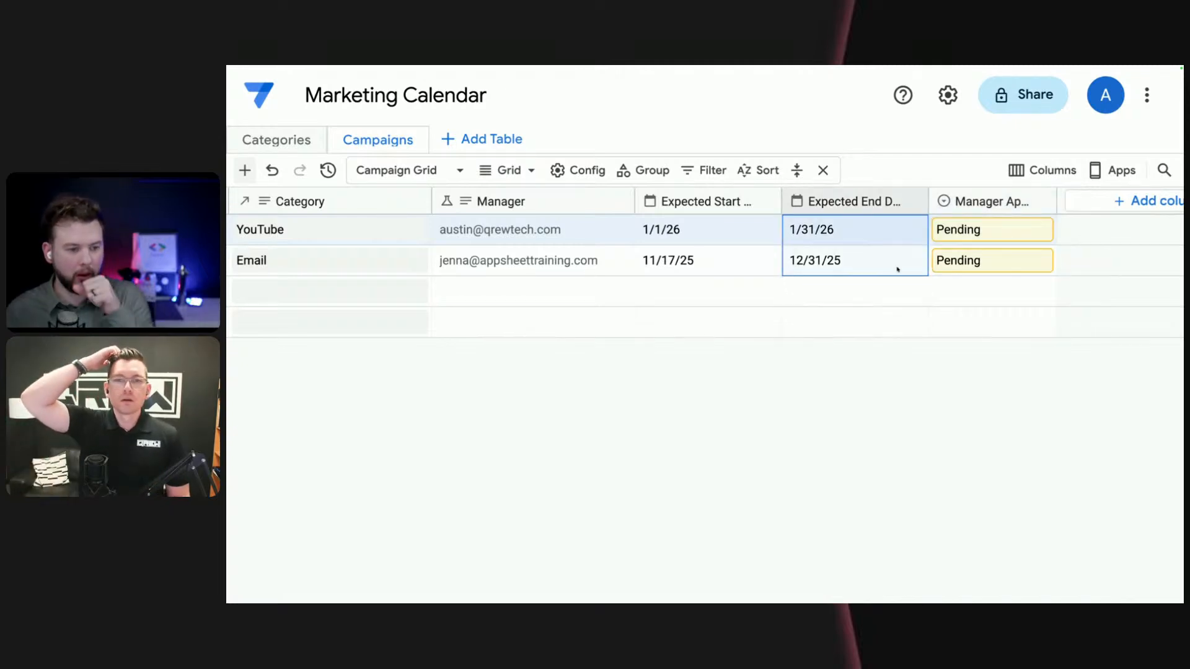
left_click(874, 242)
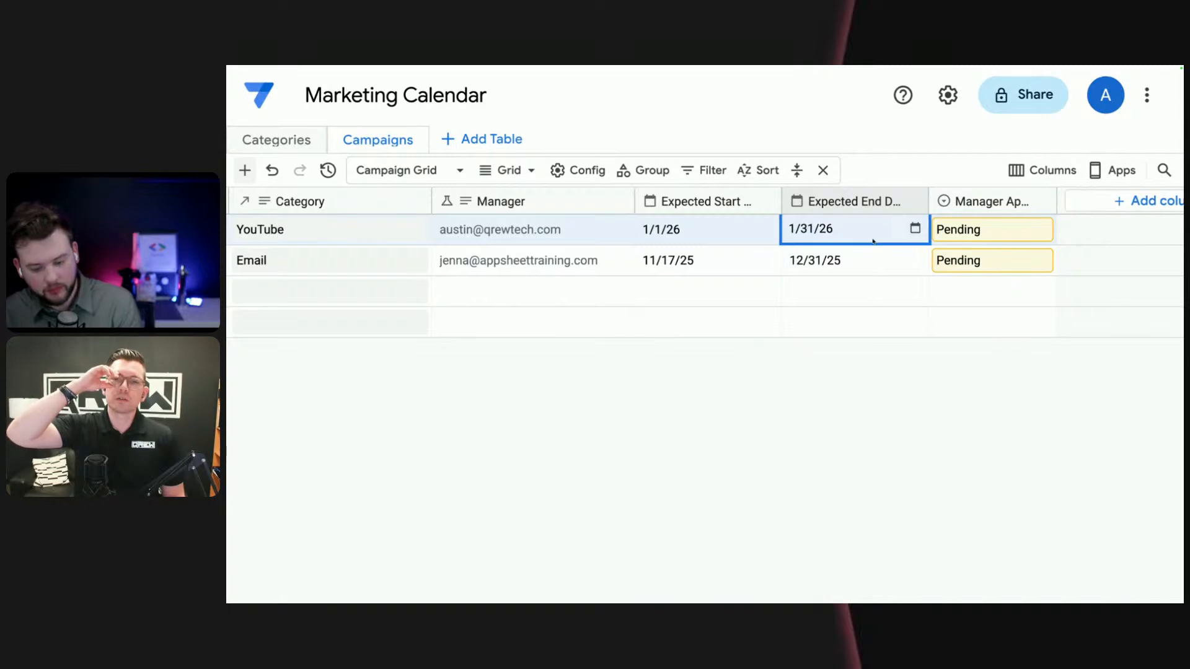
left_click_drag(874, 241, 876, 274)
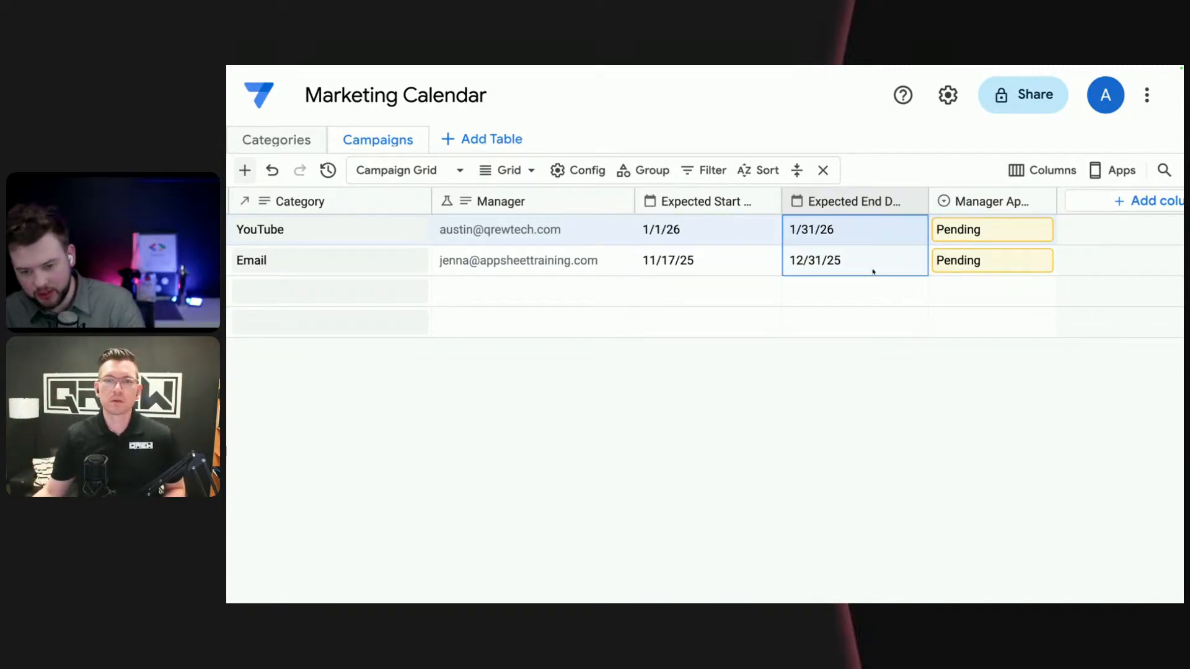
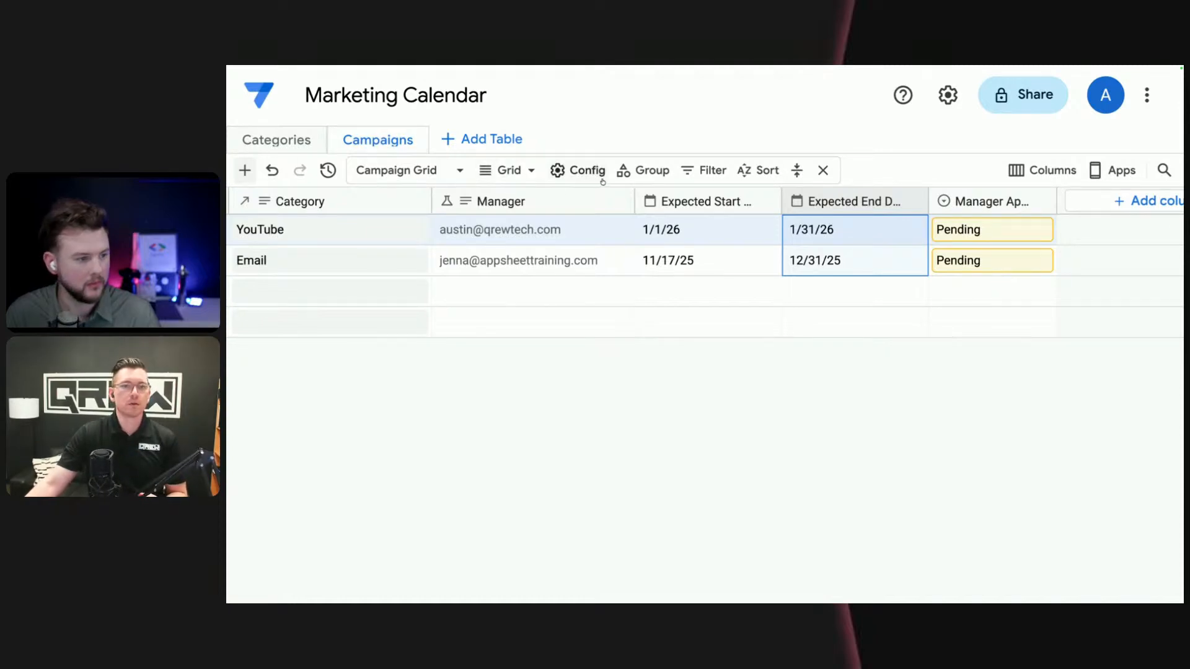
- Start a new filter on the Campaign Grid view using the Manager column with the Contains condition
left_click(711, 177)
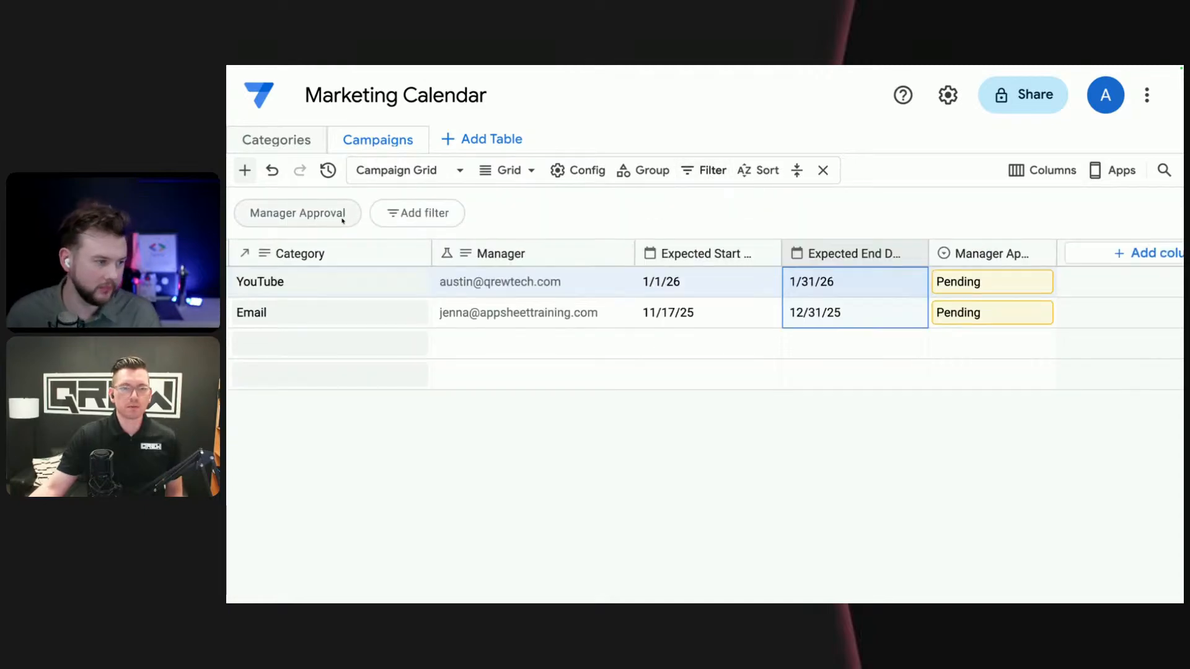
left_click(414, 212)
left_click(494, 268)
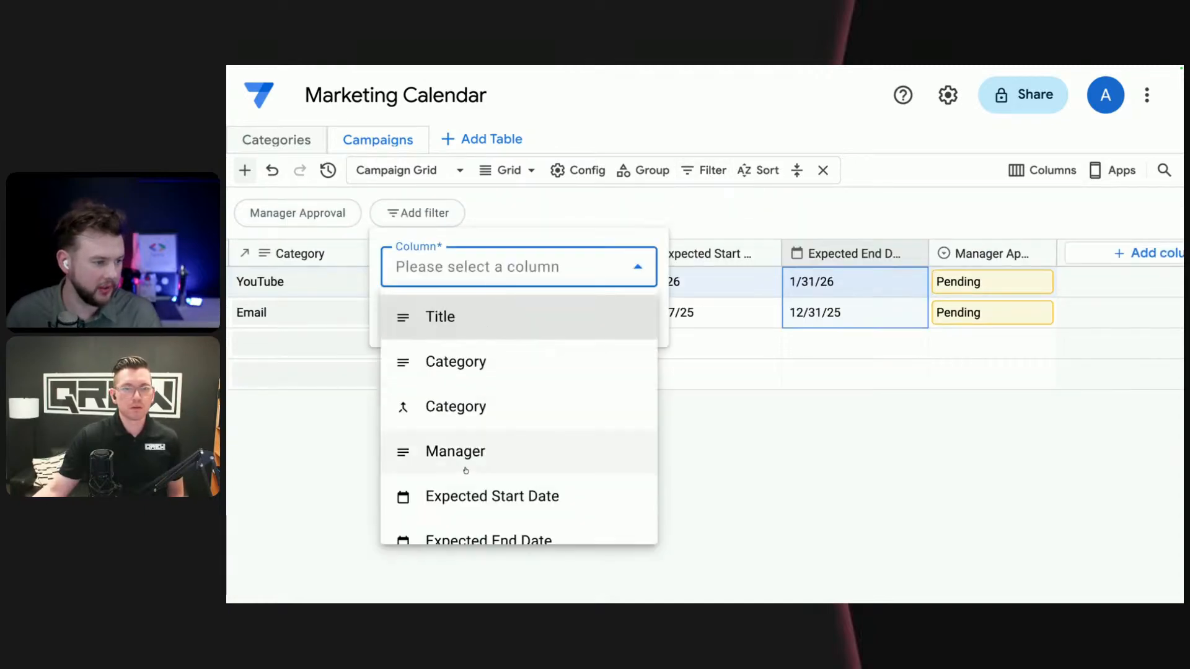
scroll(476, 414, "down", 1)
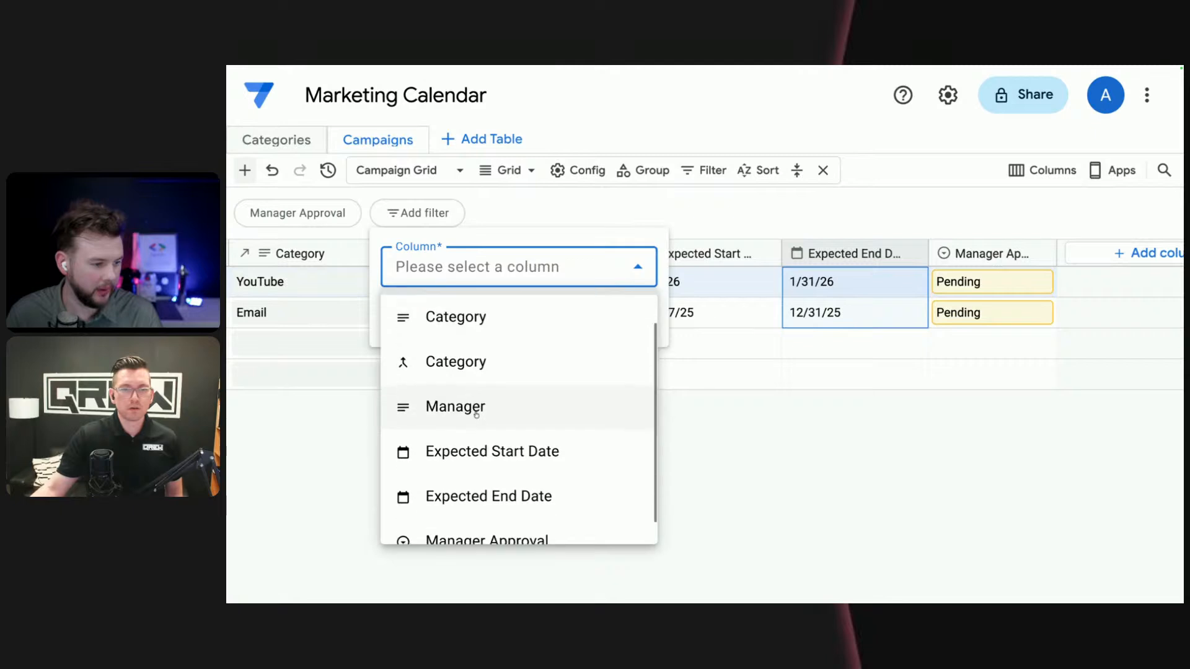
scroll(476, 414, "down", 1)
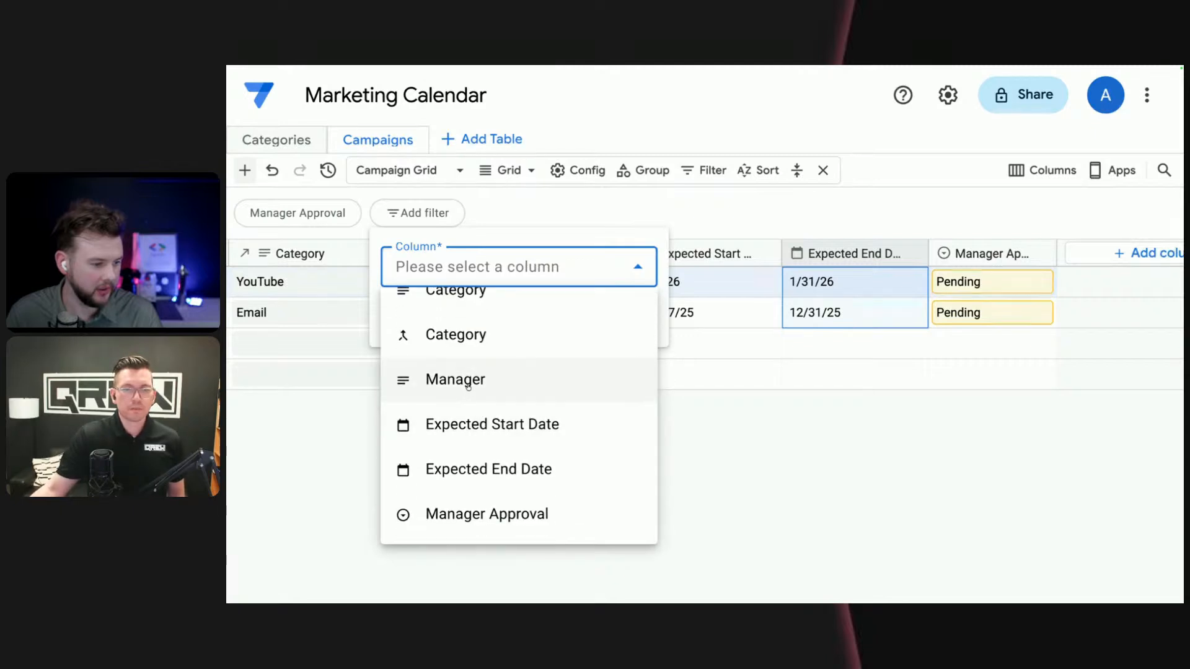
left_click(468, 384)
left_click(471, 378)
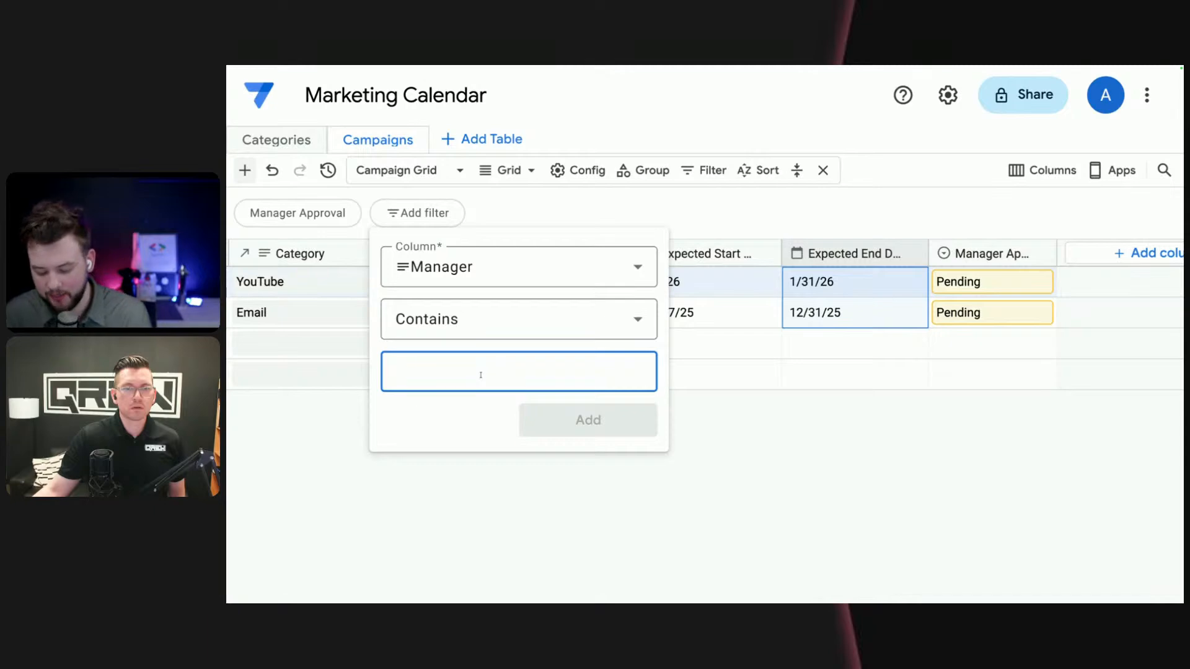
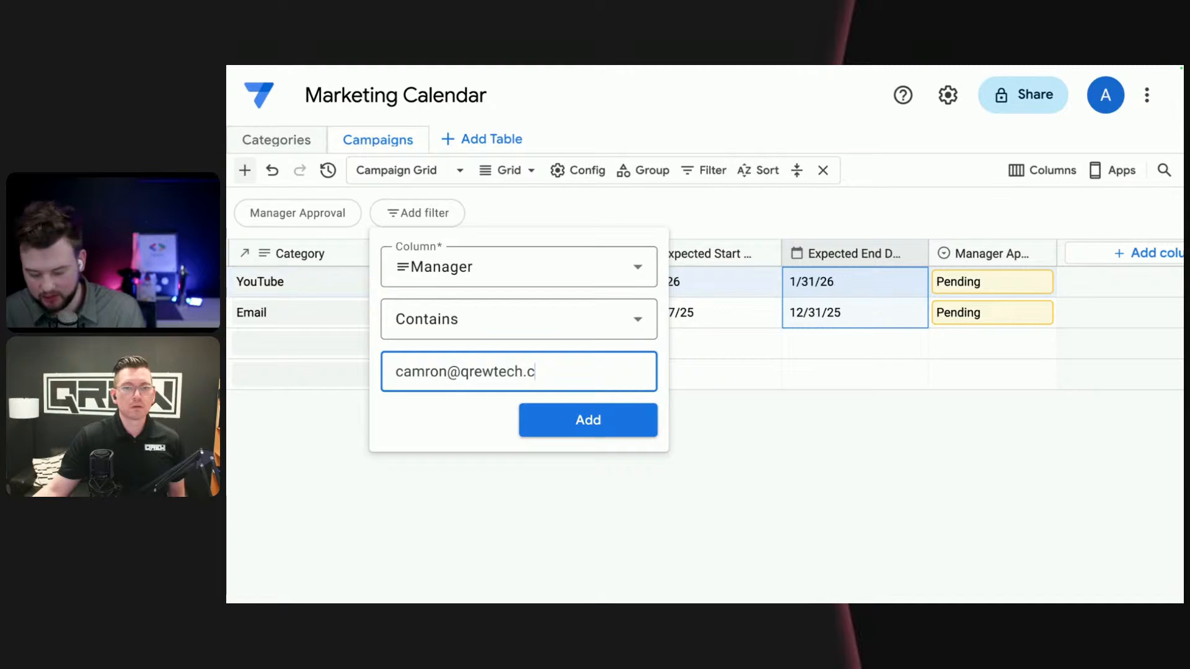
- Apply the Manager filter with a manager's email address, and remove it again
left_click(544, 428)
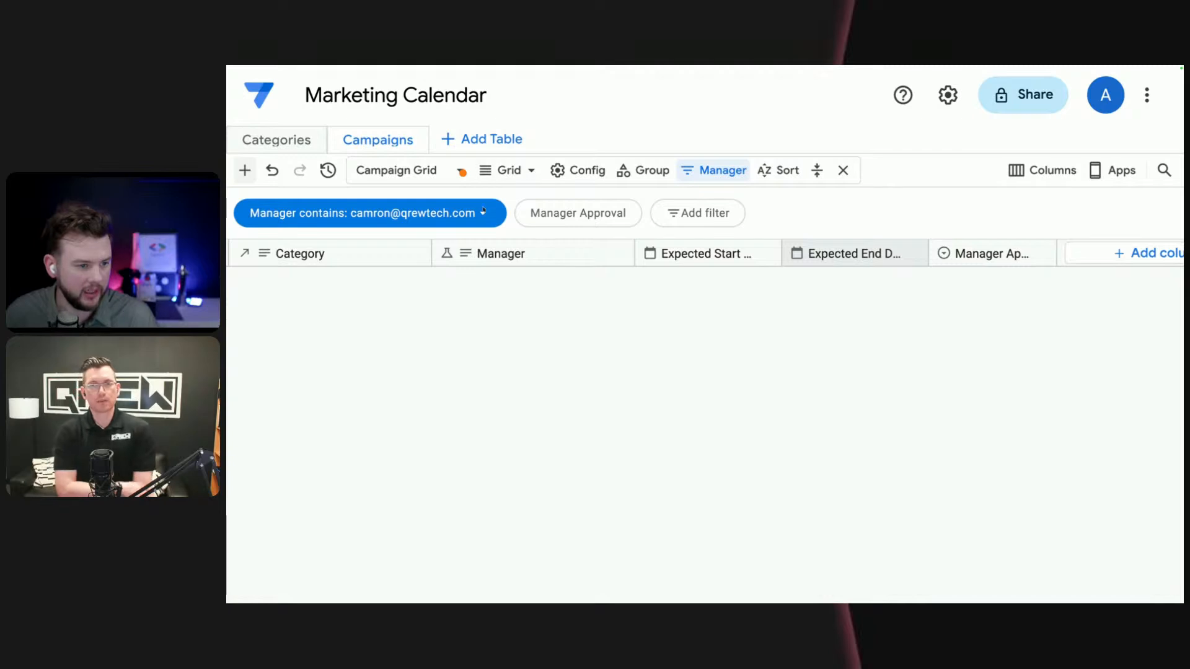
left_click(483, 214)
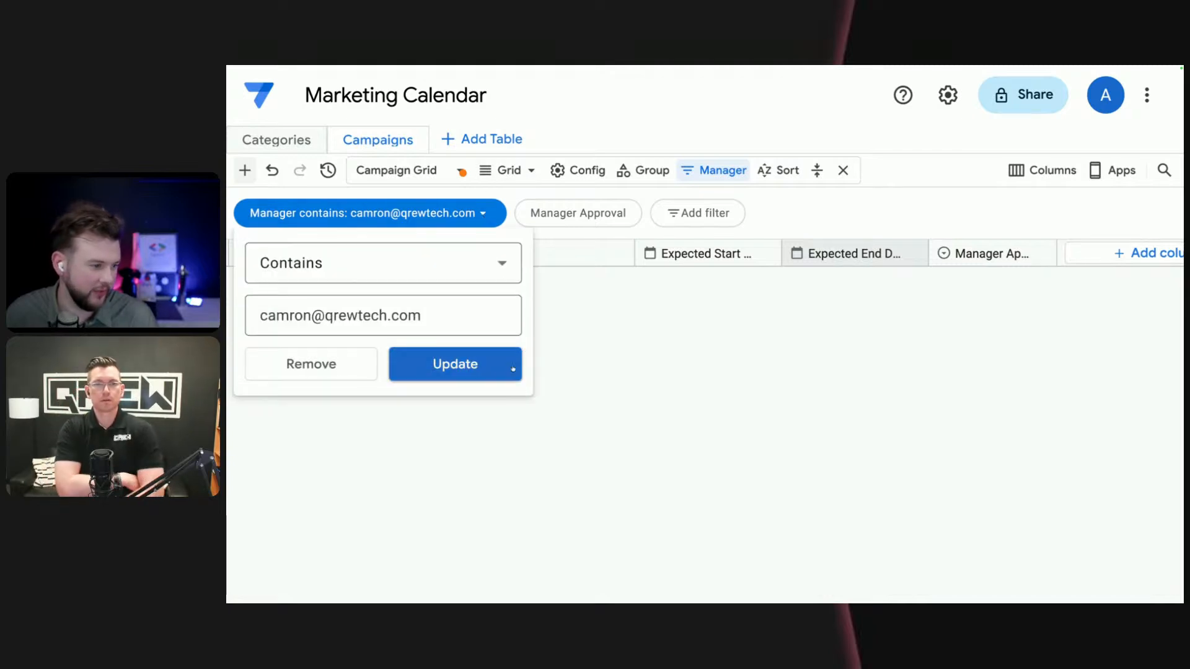
left_click(346, 370)
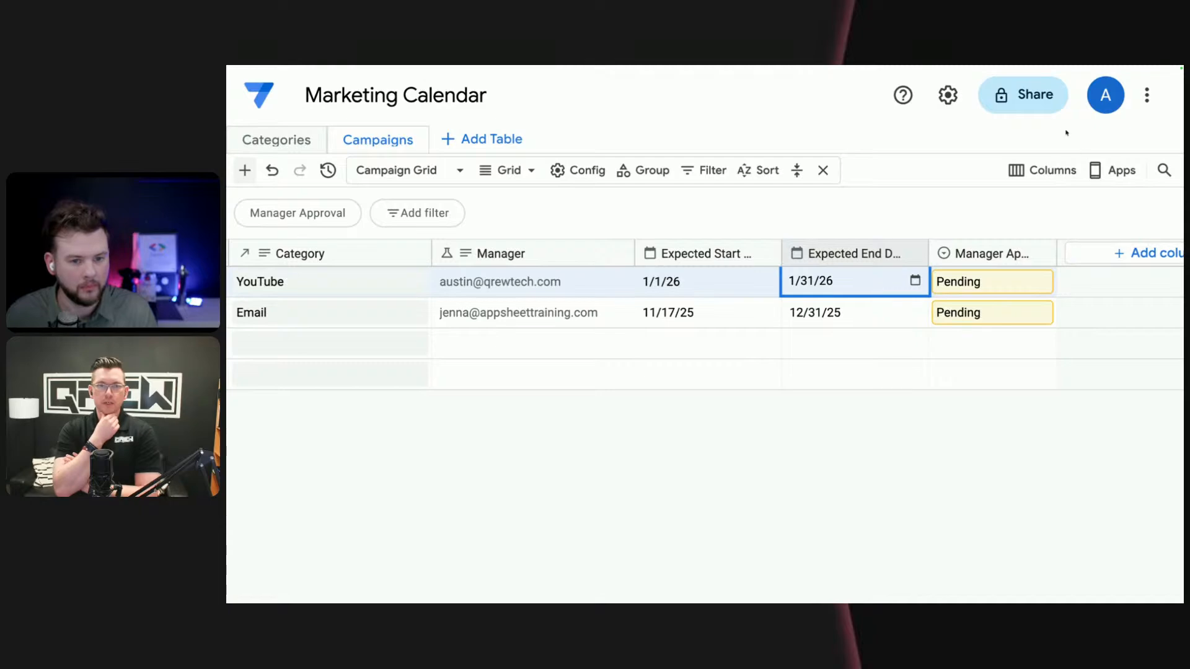
- Examine the database sharing settings and close them without adding anyone
left_click(1029, 98)
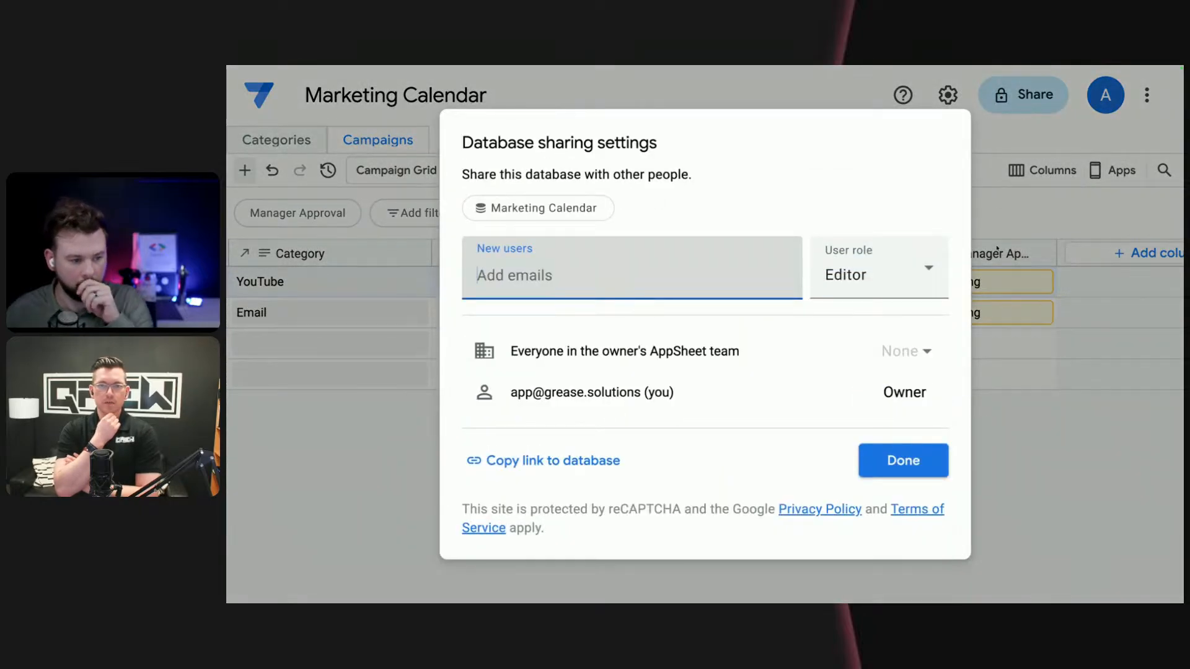
left_click(1090, 515)
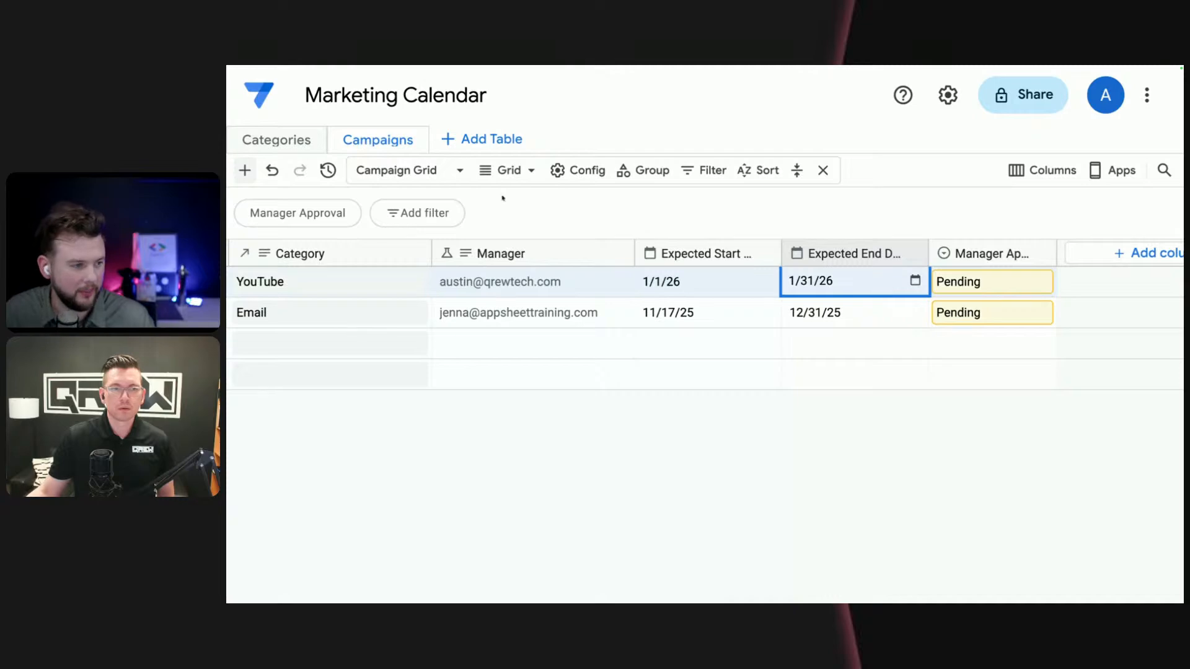
left_click(460, 137)
left_click(417, 175)
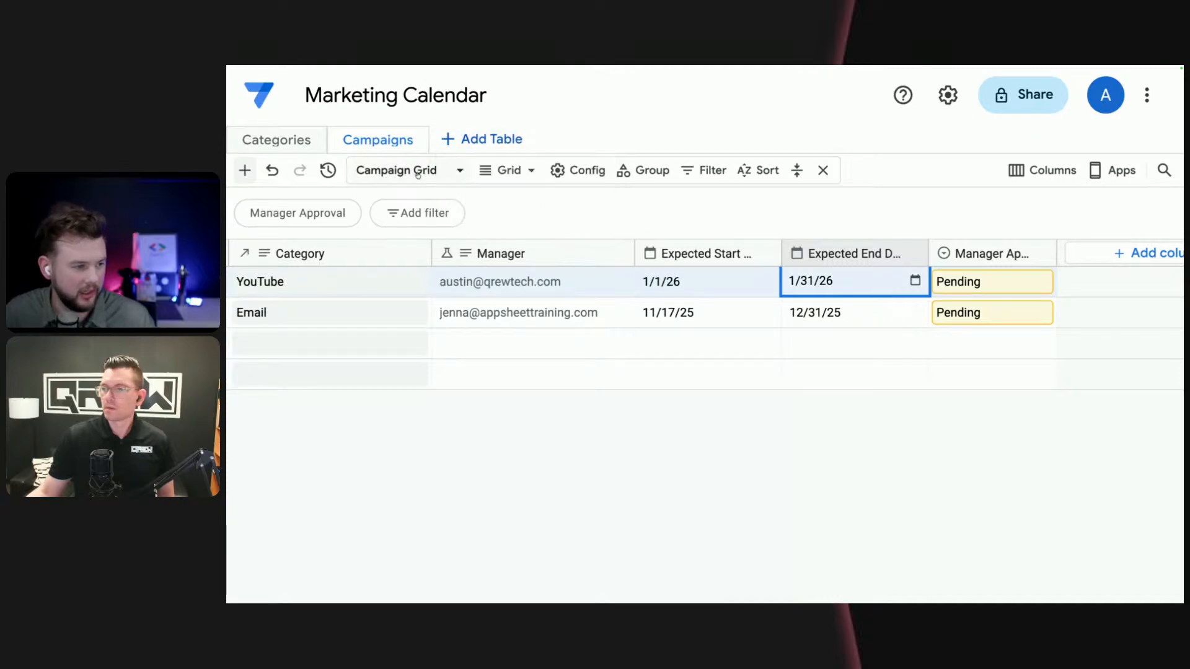
left_click(417, 174)
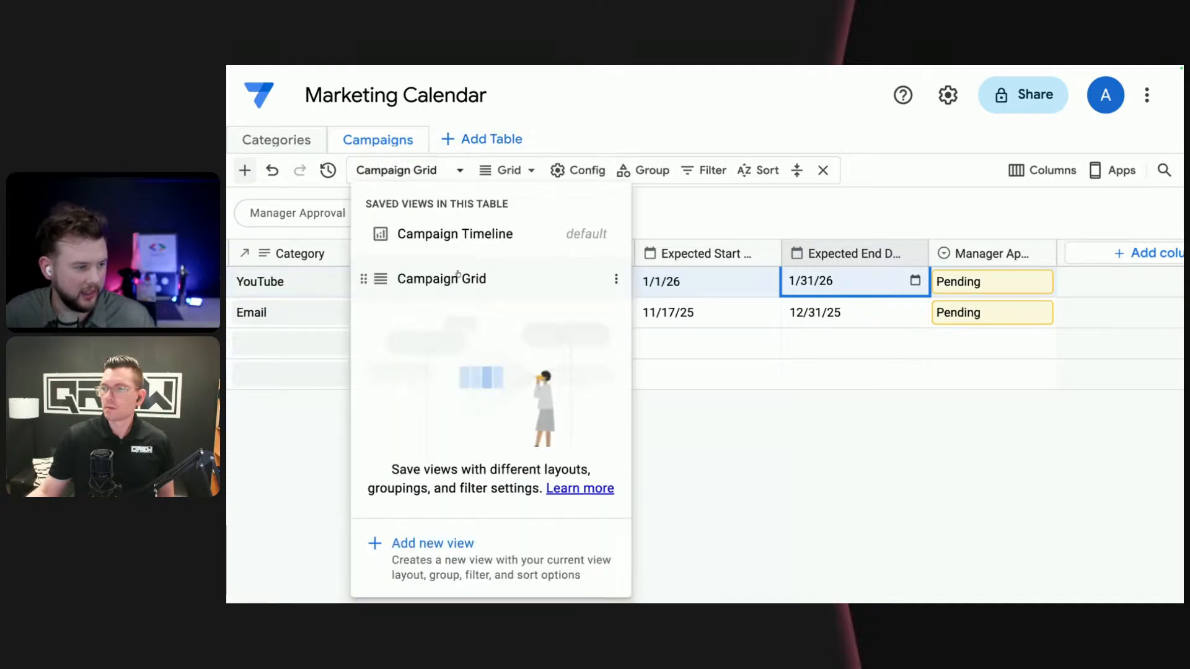
left_click(511, 174)
left_click(513, 174)
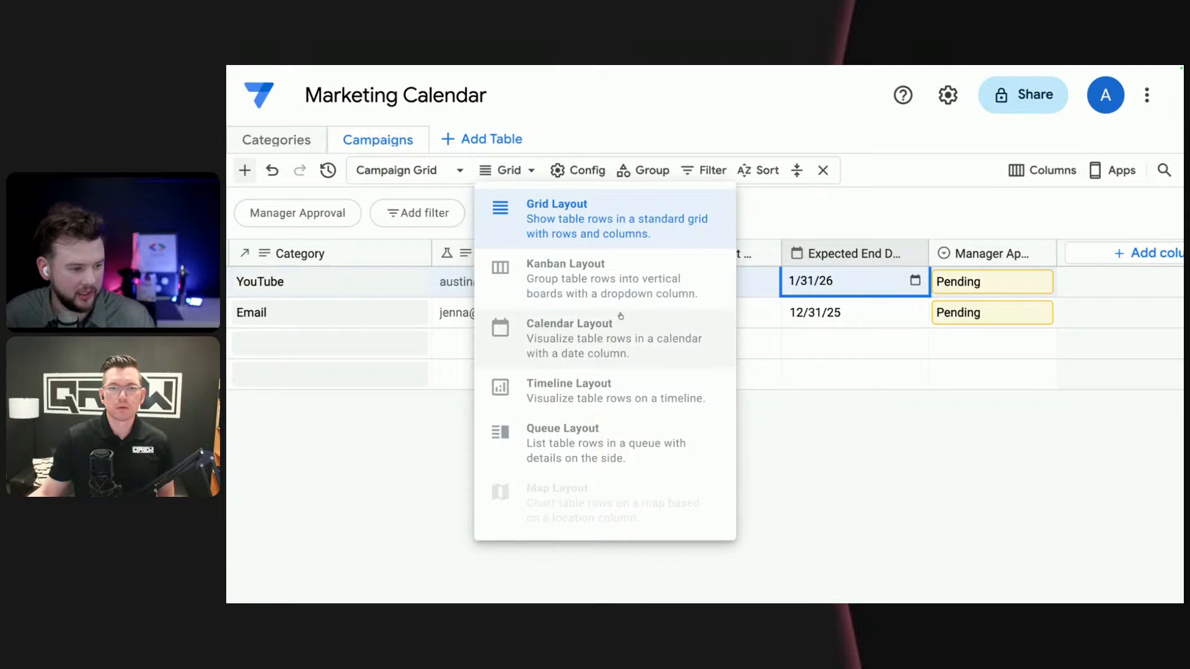
left_click(818, 490)
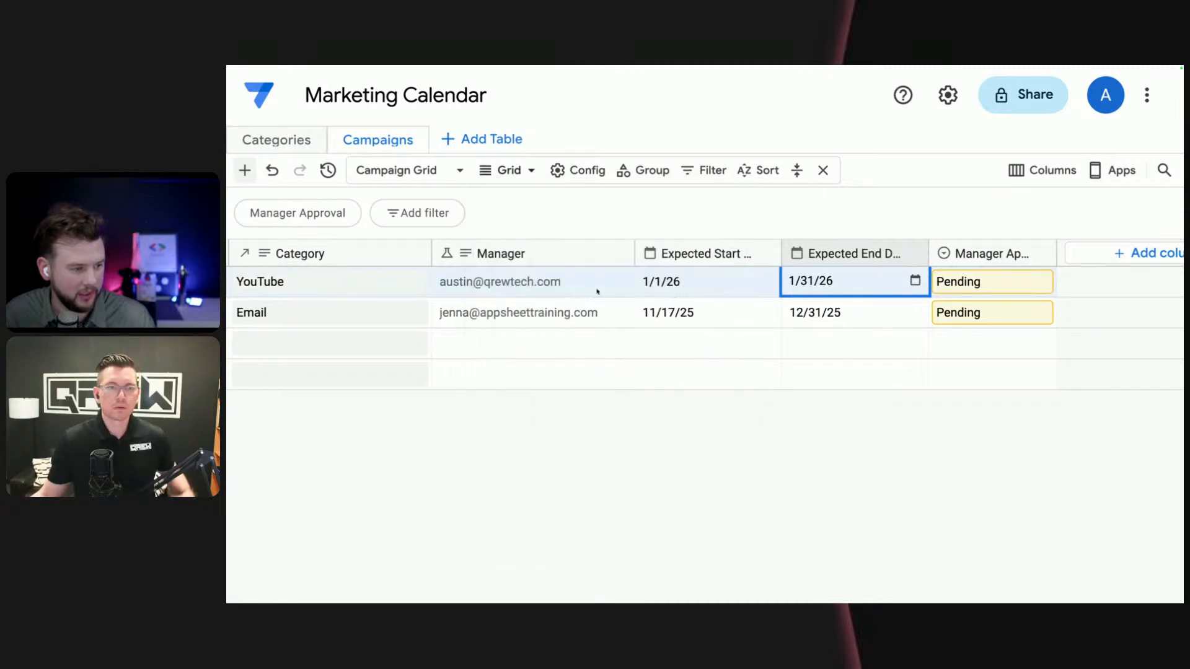
- Save the current Campaigns table setup as a new view named Kanban
left_click(428, 170)
left_click(443, 566)
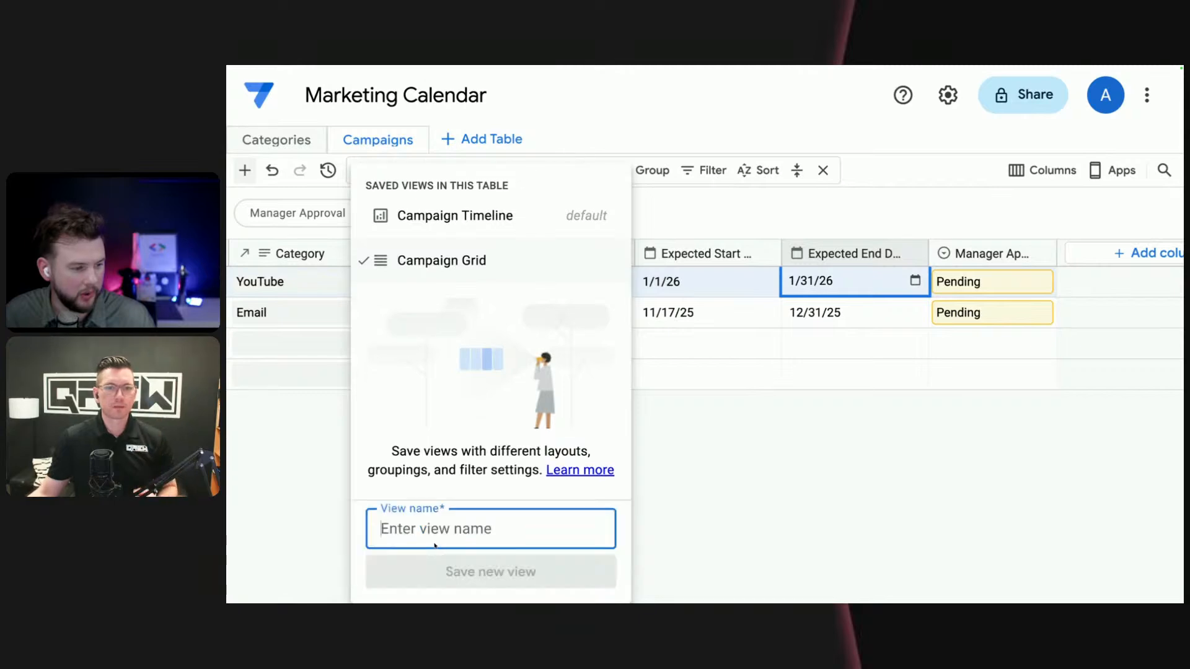
type("J")
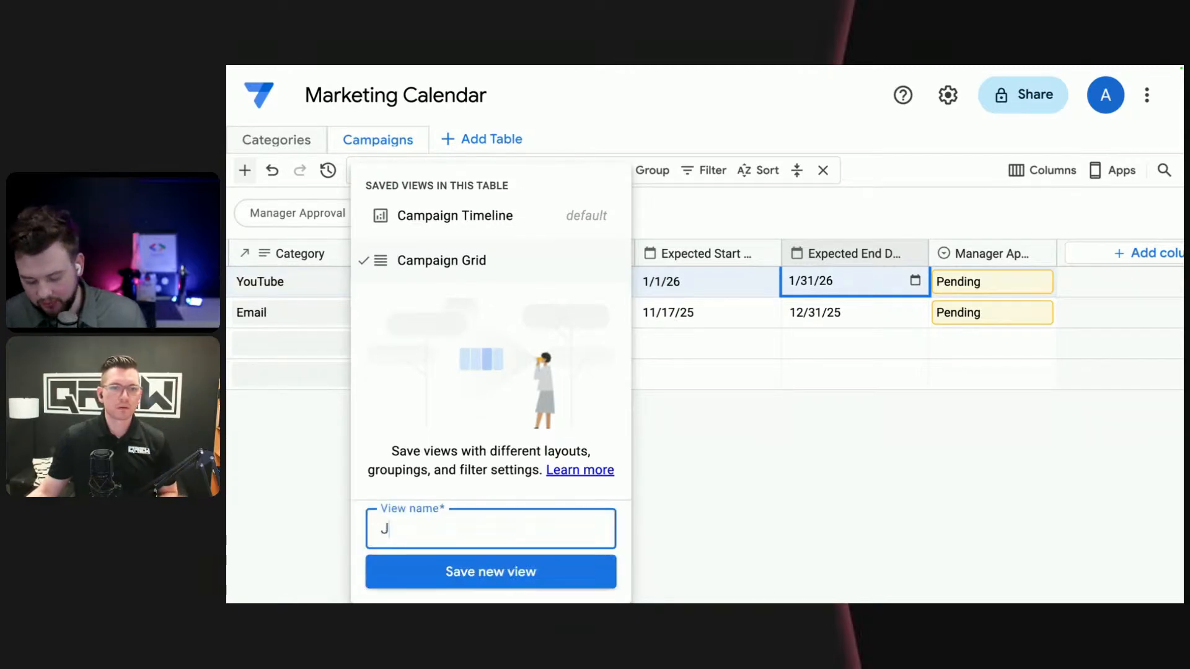
type("anban")
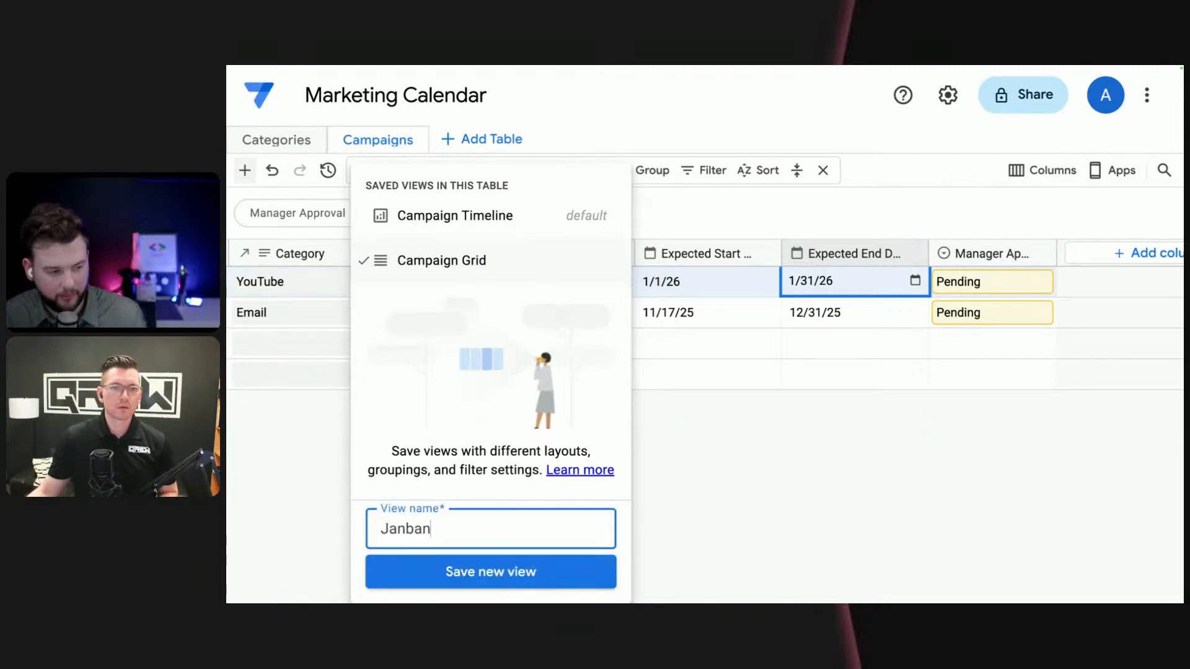
left_click_drag(389, 530, 380, 529)
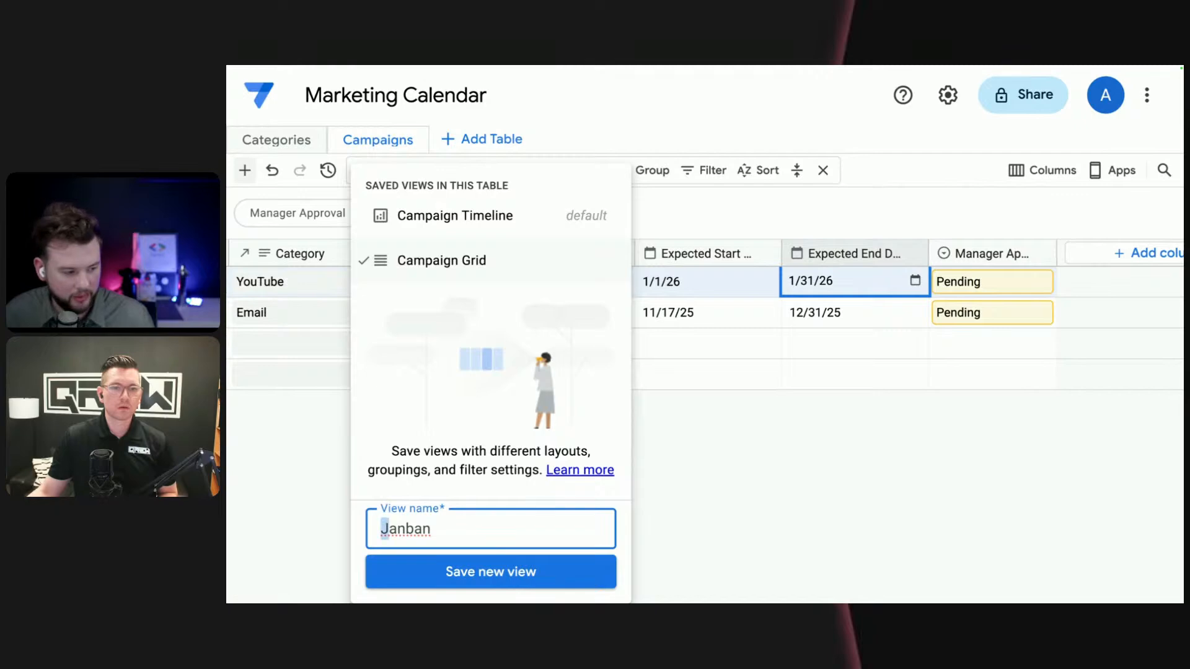
type("K")
left_click(504, 580)
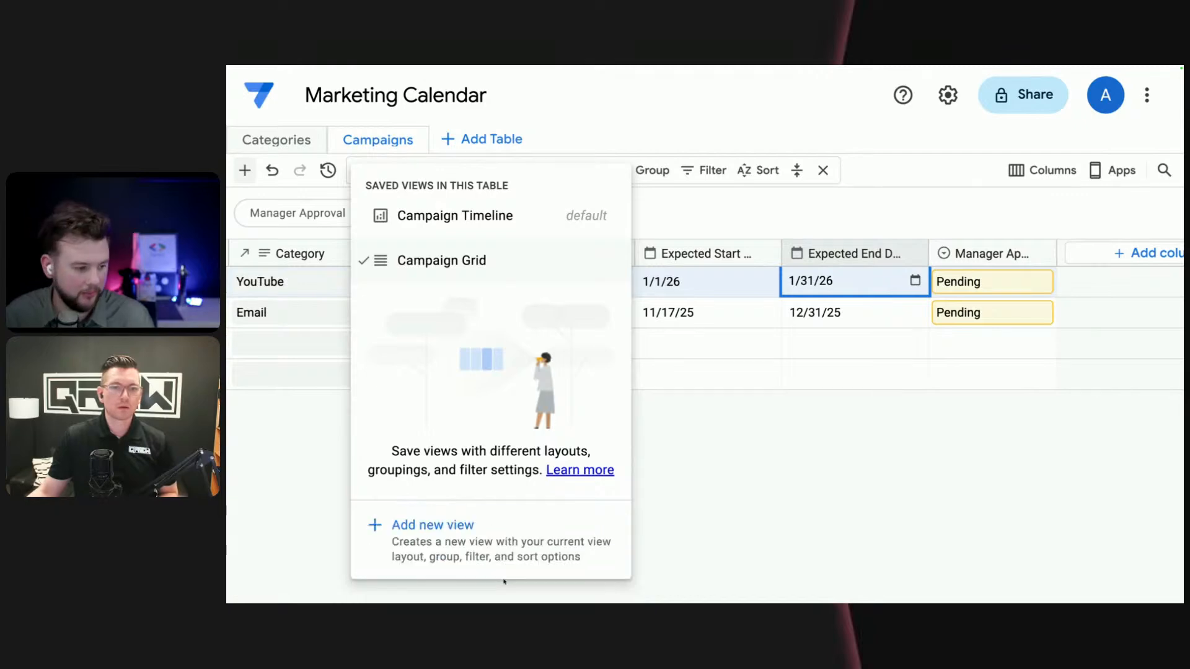
- Switch the new Kanban view from a grid to the Kanban layout
left_click(444, 169)
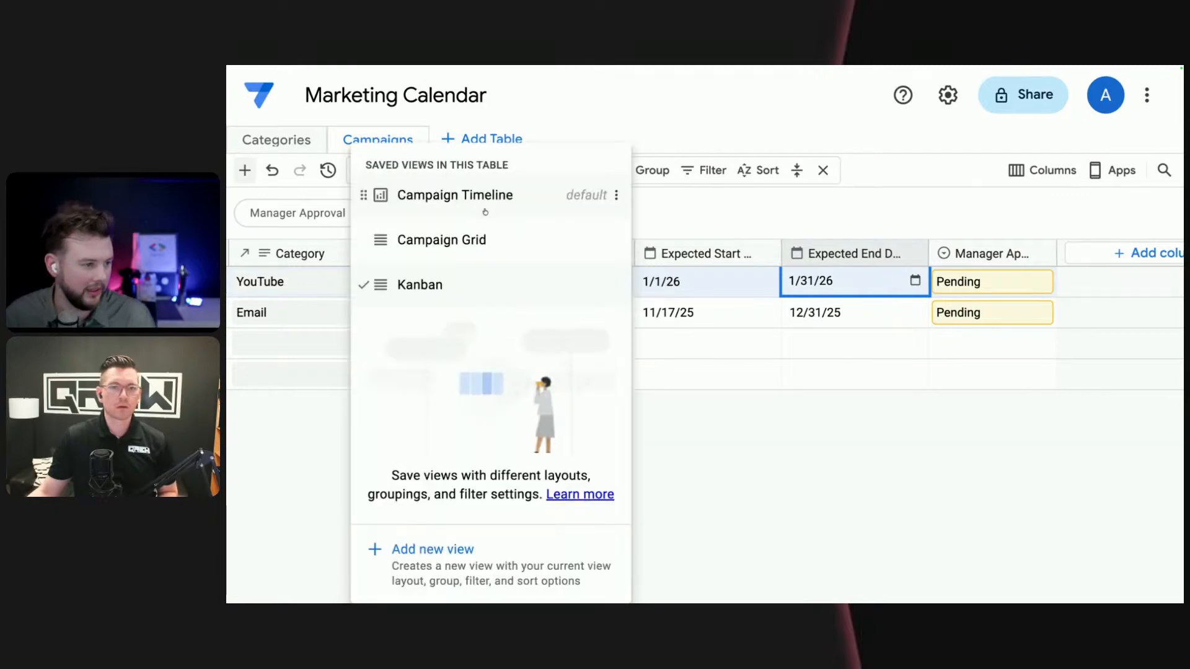
left_click(684, 239)
left_click(515, 170)
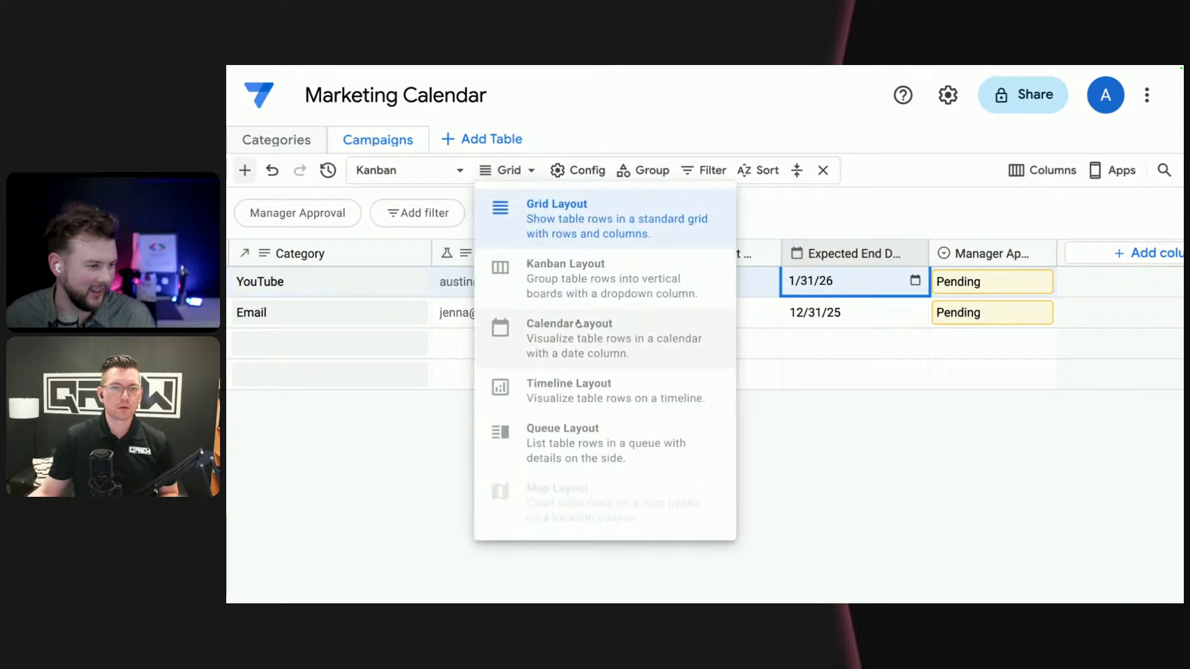
left_click(545, 231)
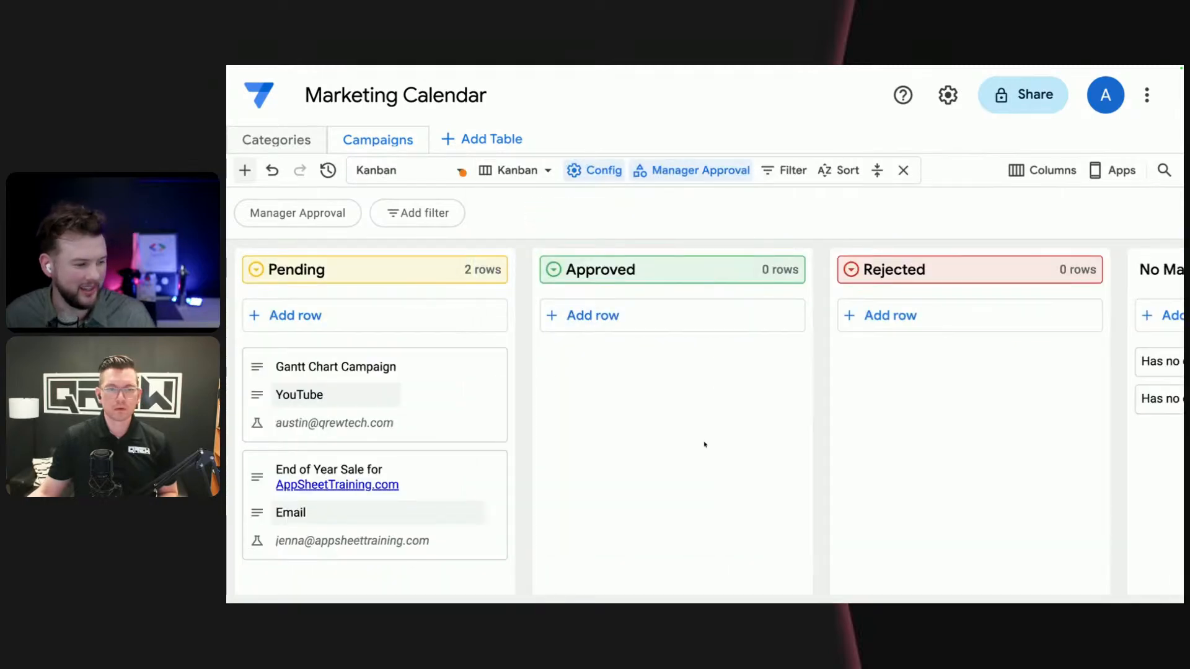
- Rename the Kanban view to Manager Kanban and save its layout changes
left_click(445, 173)
left_click(617, 285)
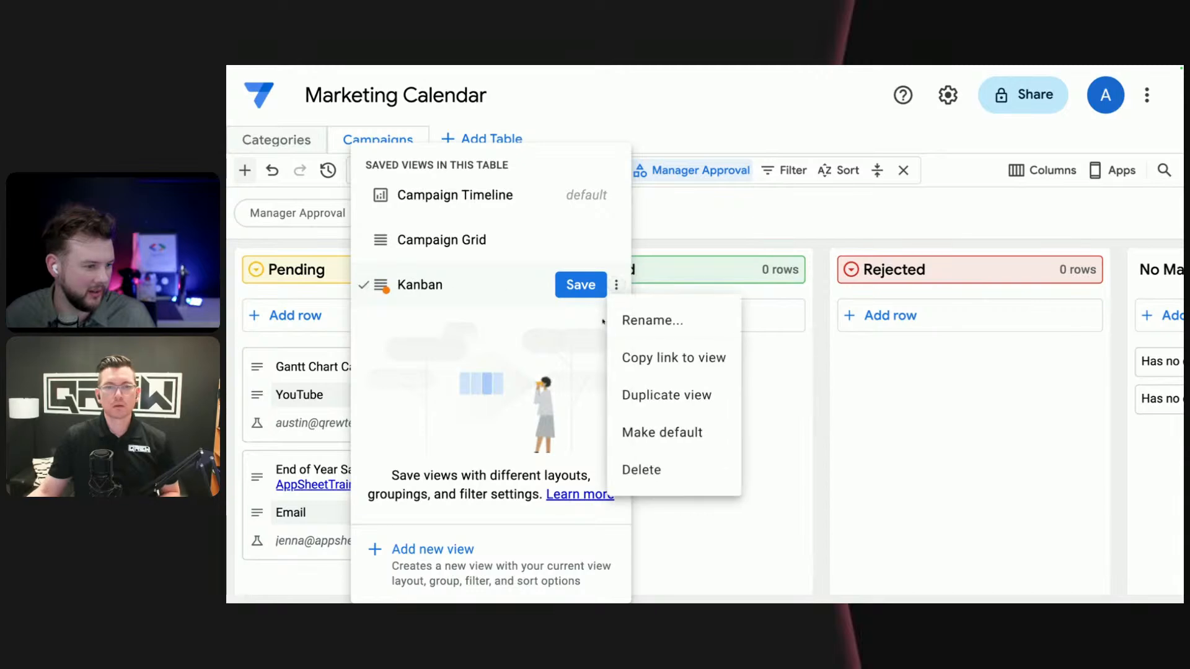
left_click(626, 321)
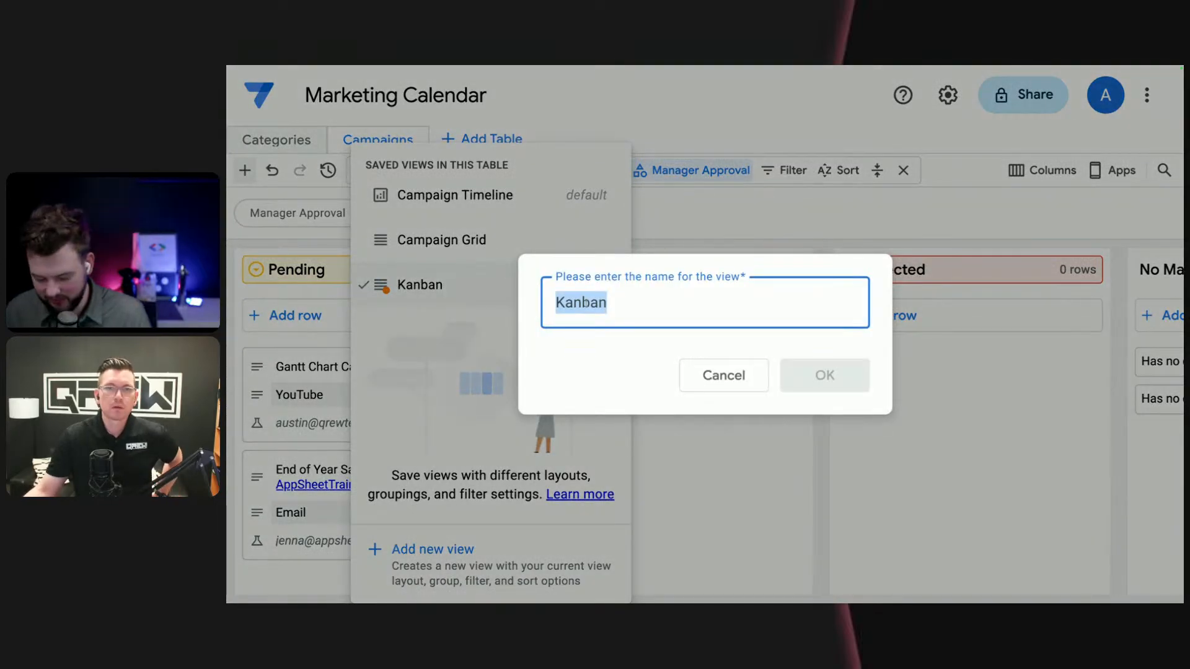
key("Home")
type("Manager")
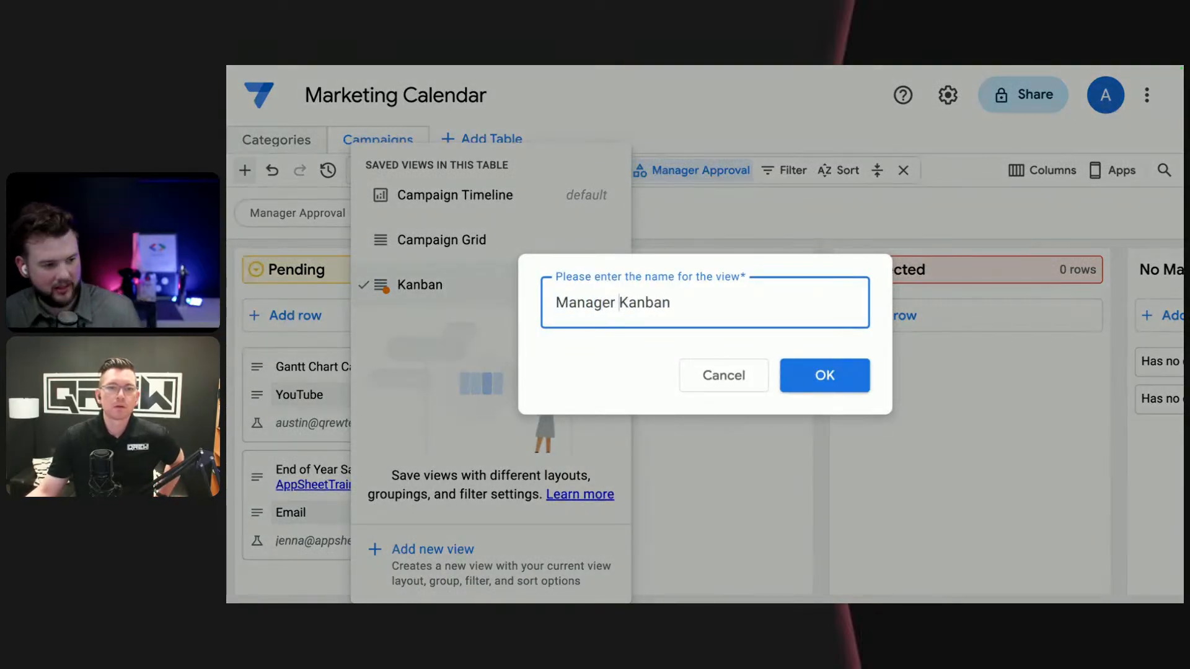
left_click(828, 380)
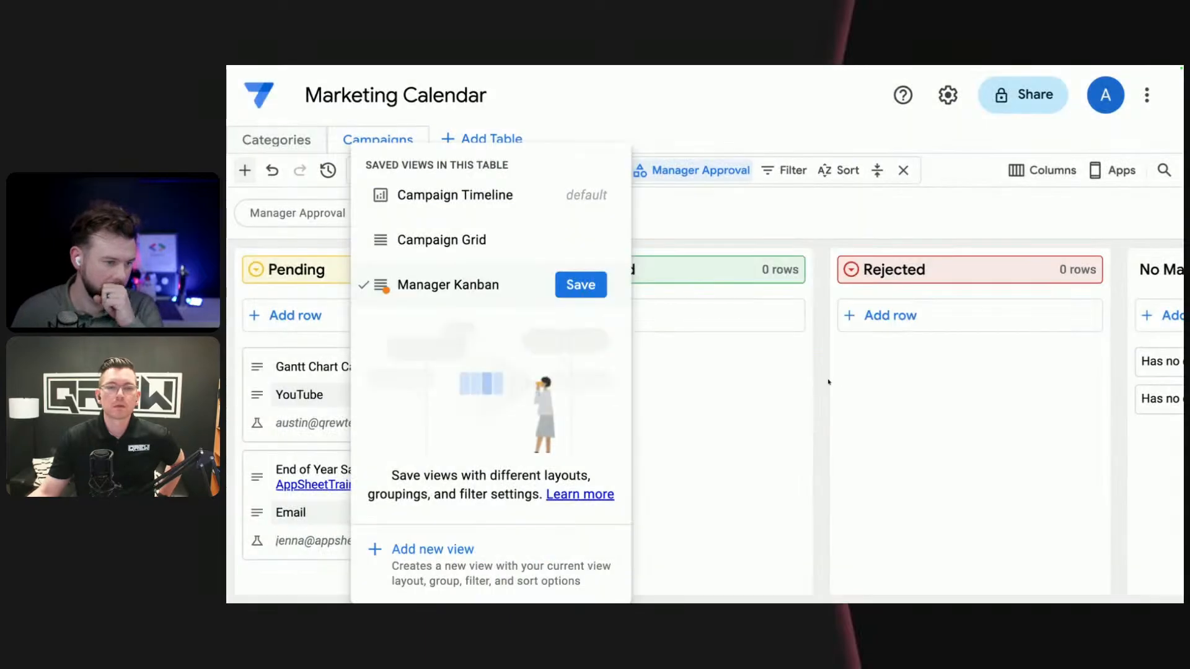
left_click(581, 285)
left_click(783, 440)
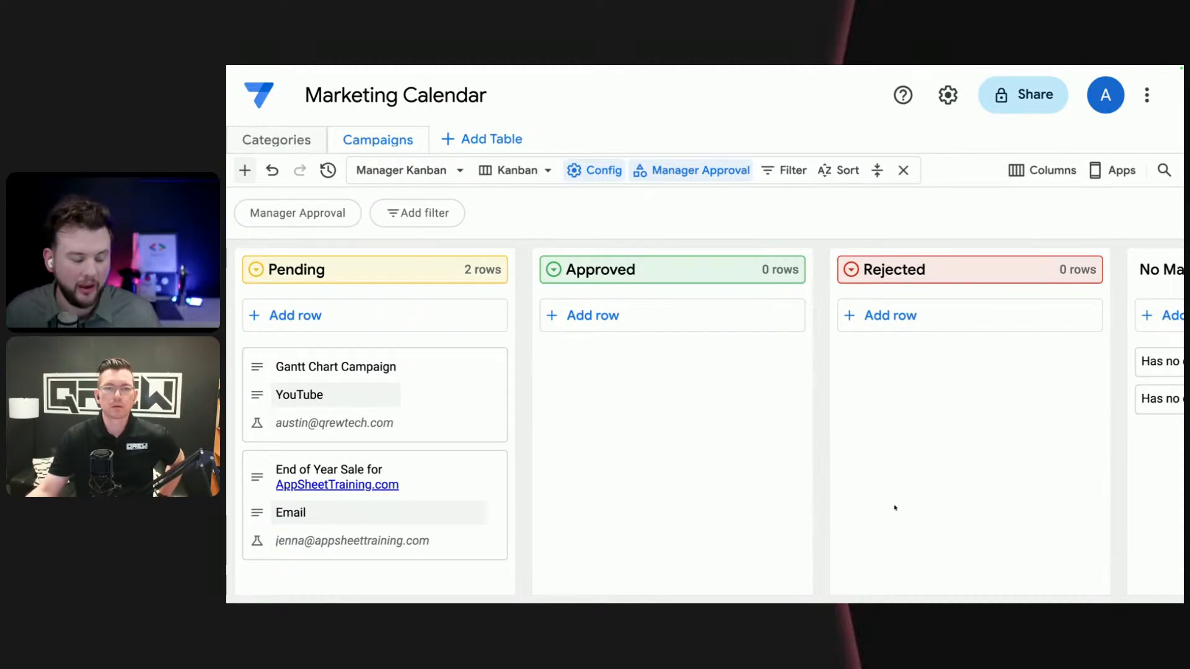
- Create a new AppSheet app from the Campaigns table of the database and open it in the app editor
mouse_move(229, 248)
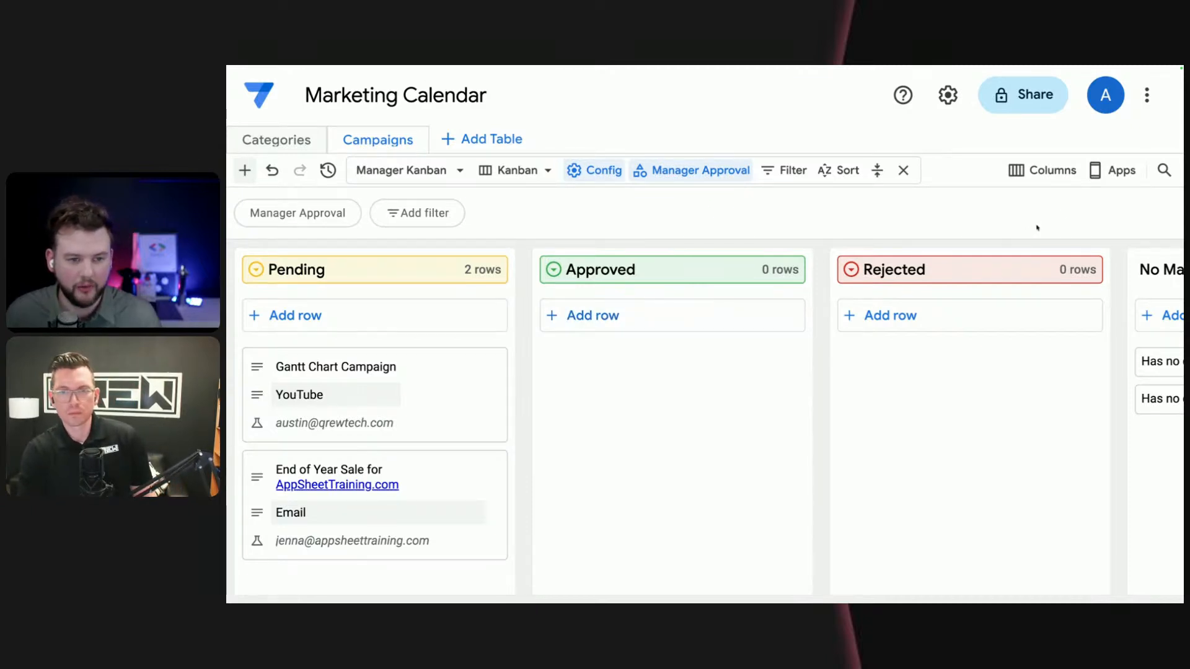
left_click(1115, 175)
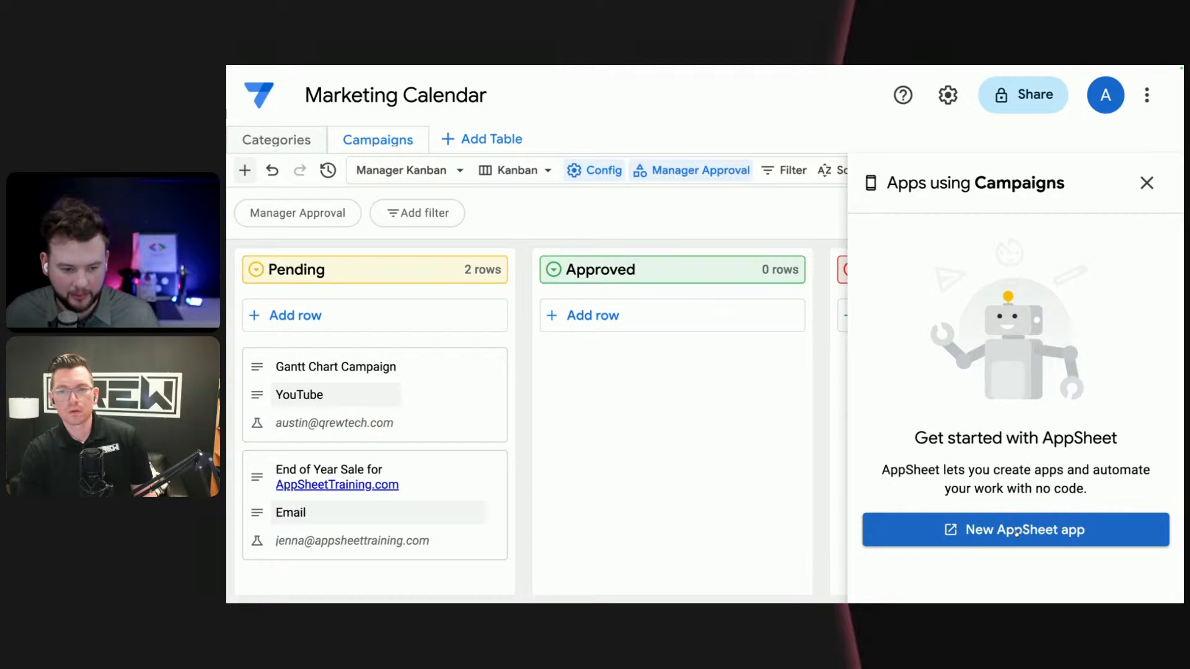
left_click(1017, 531)
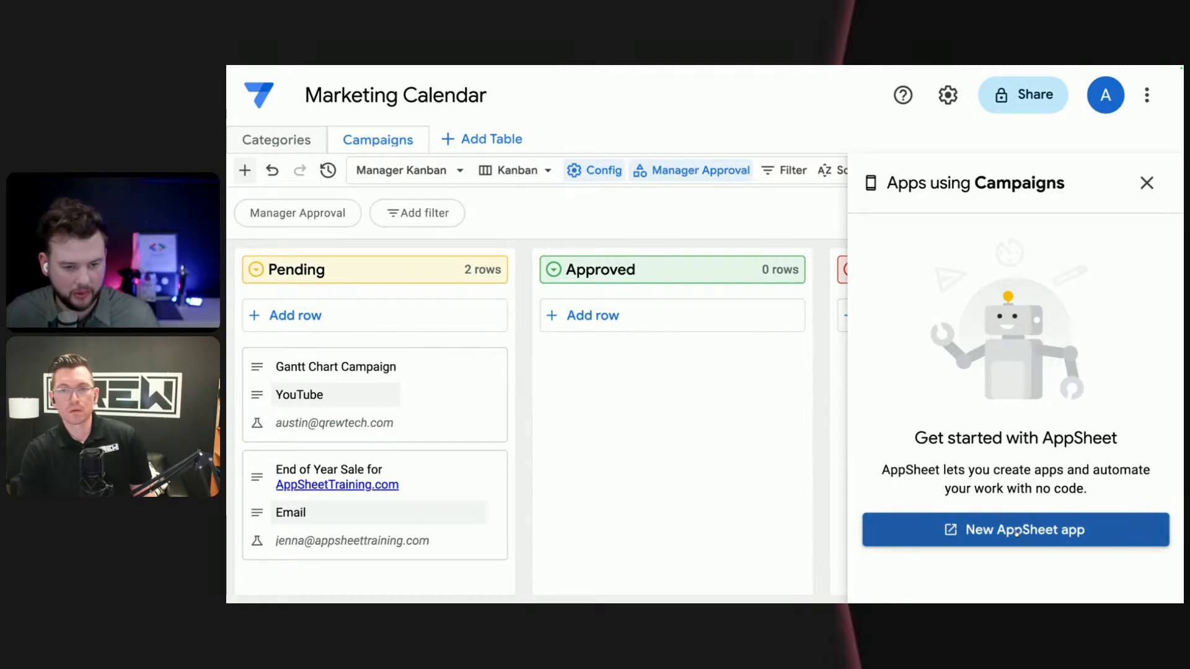
left_click(1150, 186)
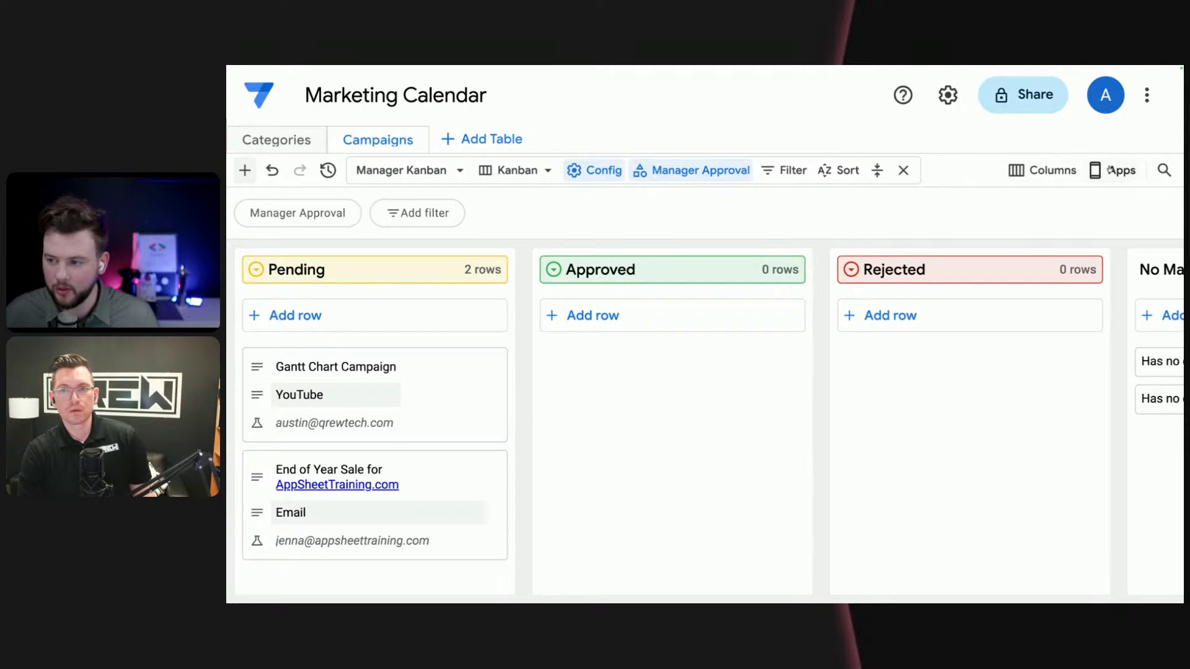
left_click(1109, 169)
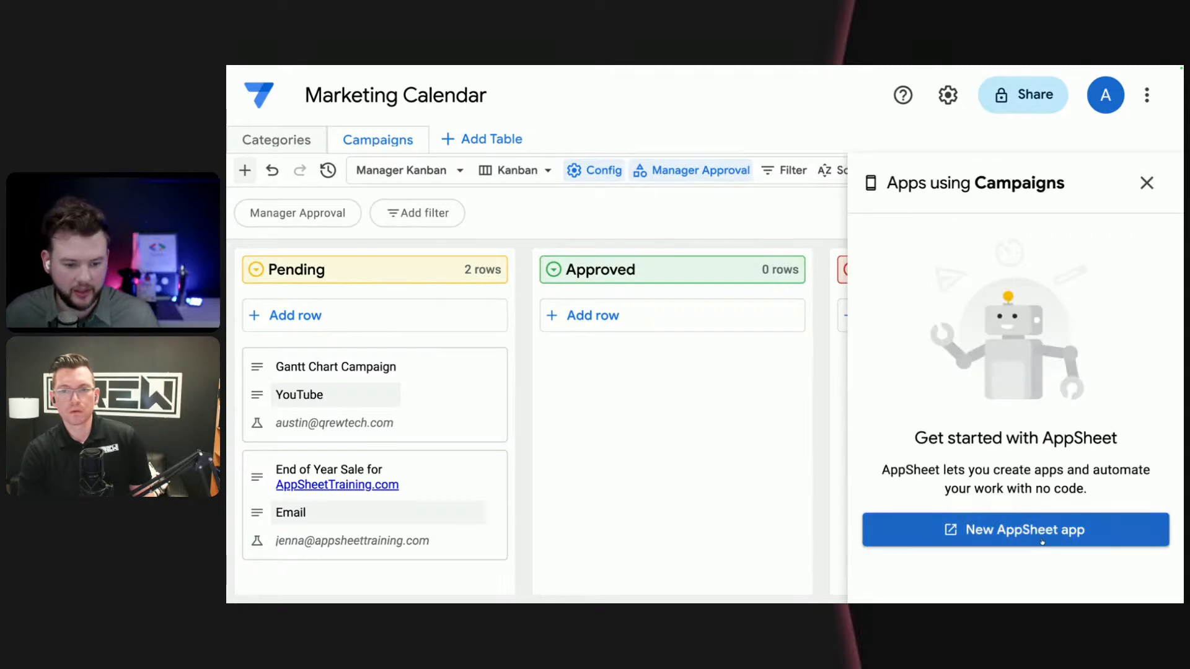
left_click(1043, 543)
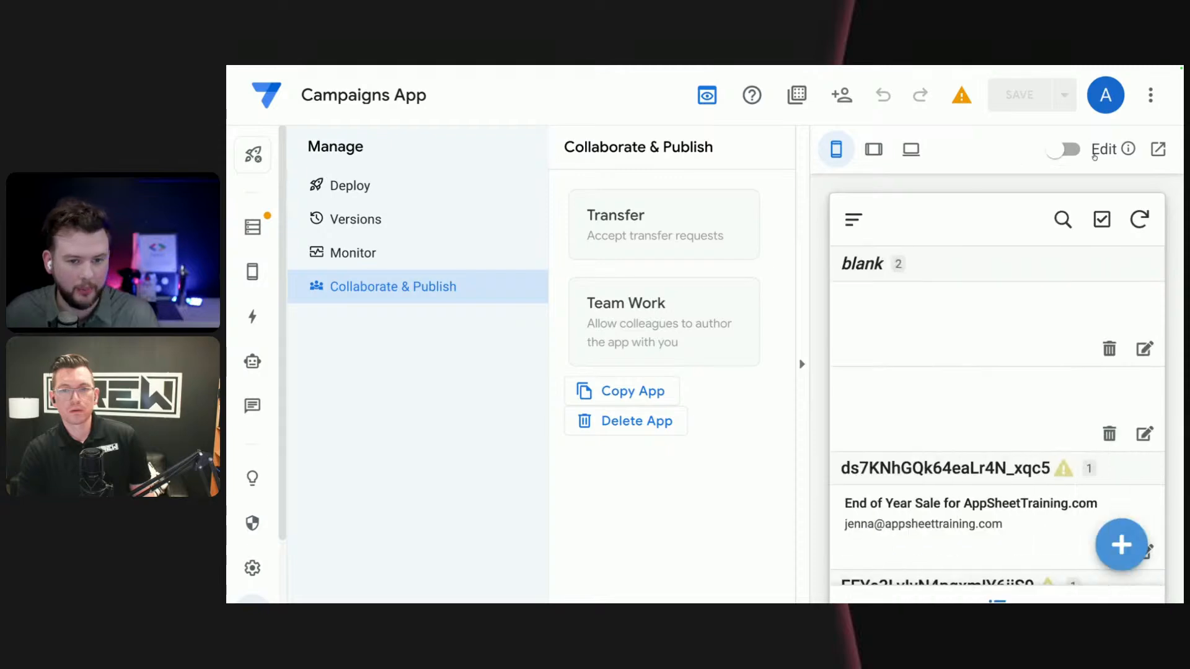
key("ctrl+minus")
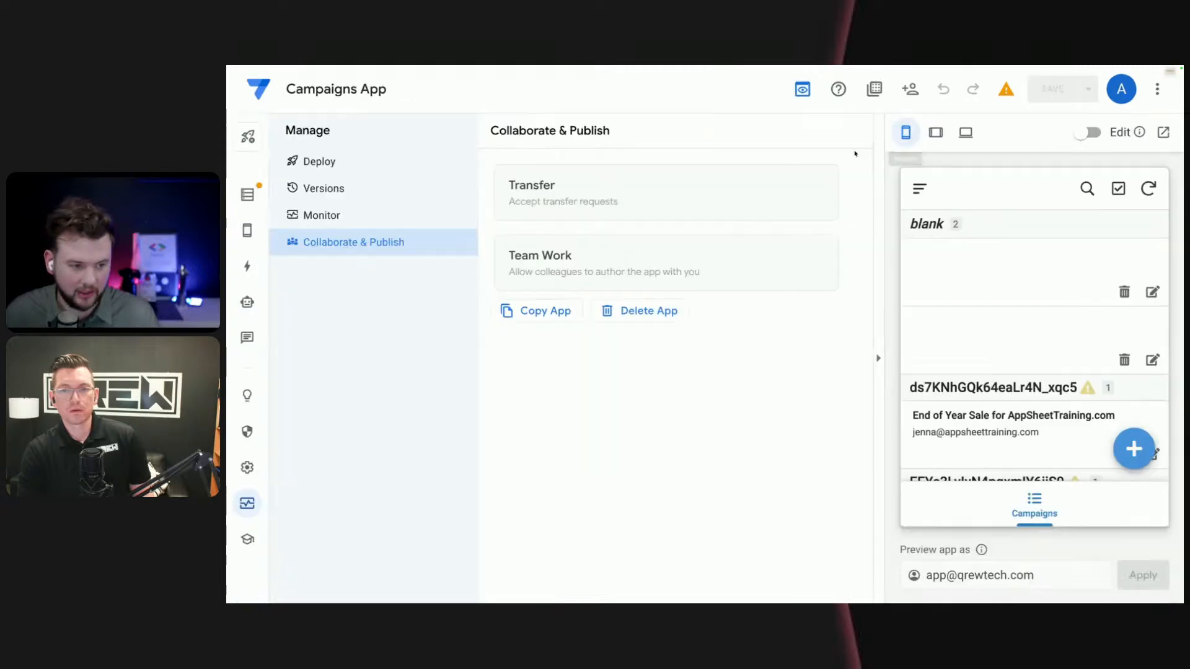
- Examine the app's Campaigns table columns, including their types, formulas, editability, requirement and initial value settings
left_click(245, 178)
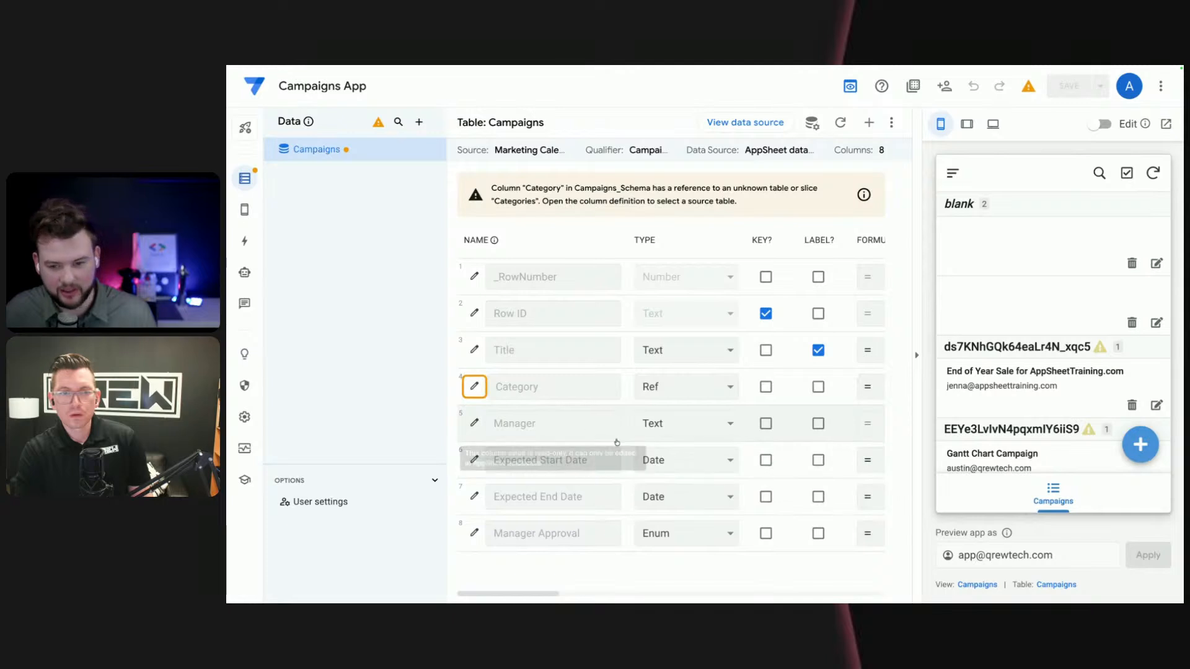
scroll(628, 442, "right", 1)
scroll(627, 442, "right", 10)
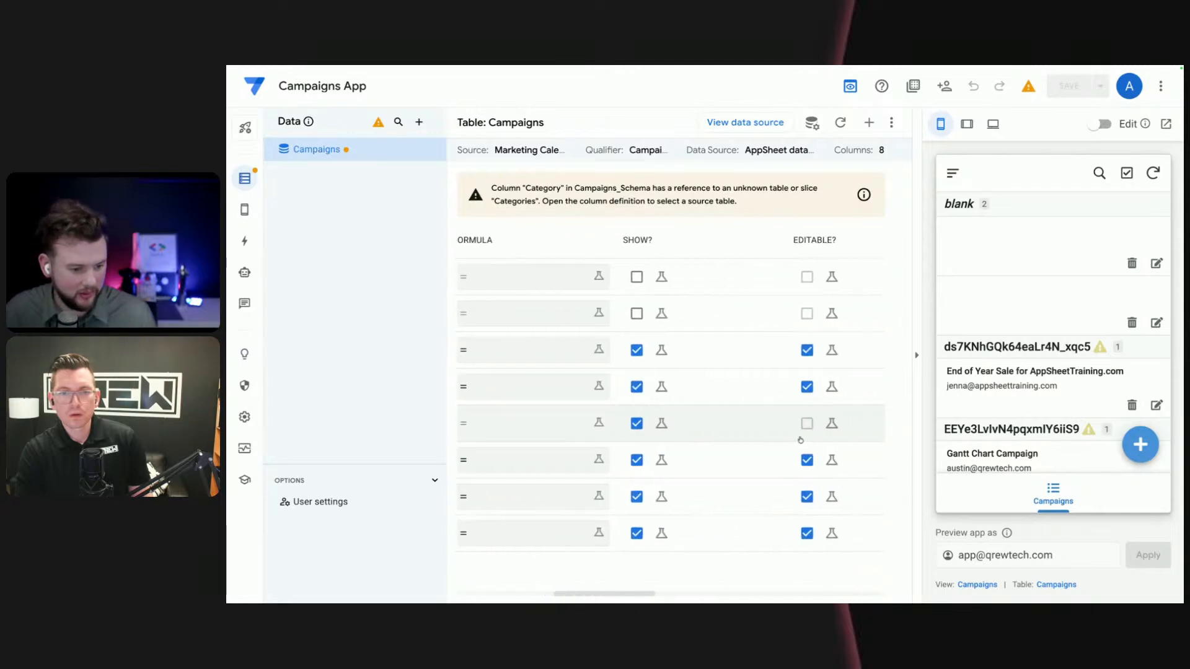
scroll(800, 439, "right", 3)
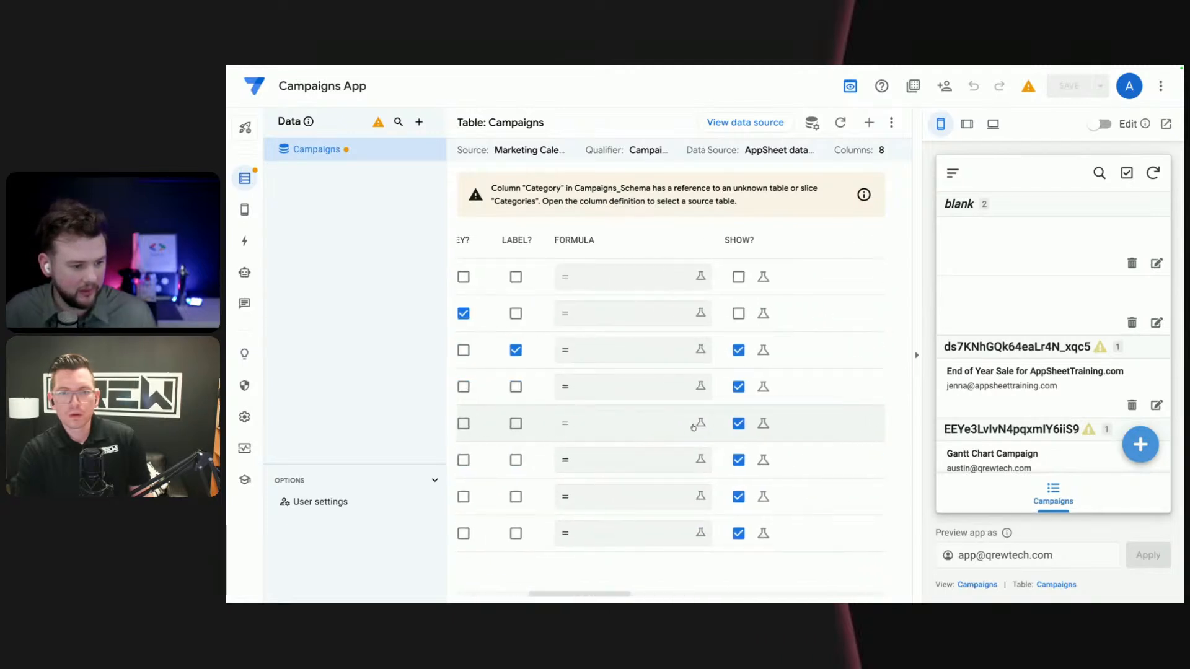
scroll(806, 423, "right", 4)
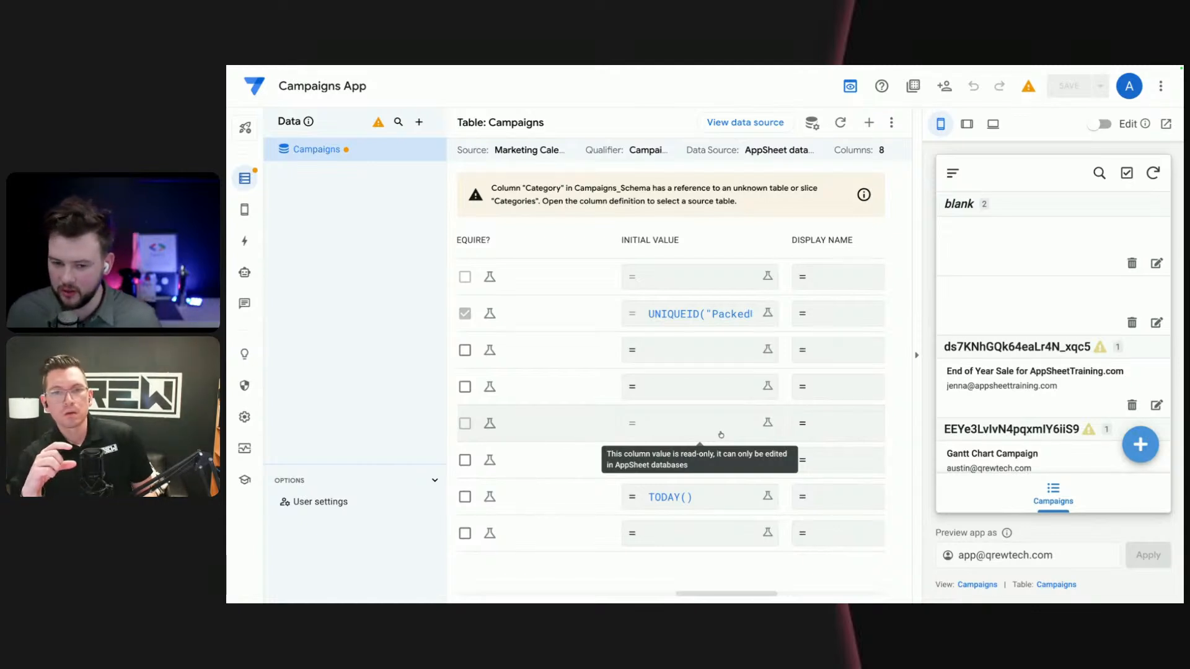
scroll(714, 435, "left", 1)
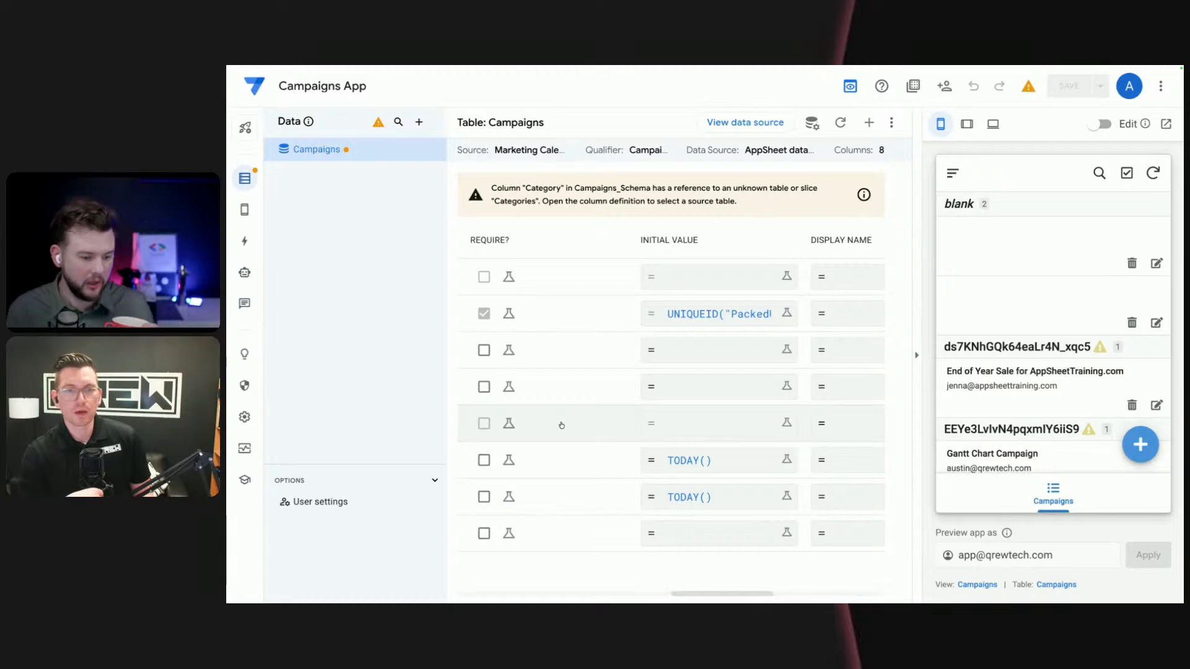
scroll(561, 424, "left", 5)
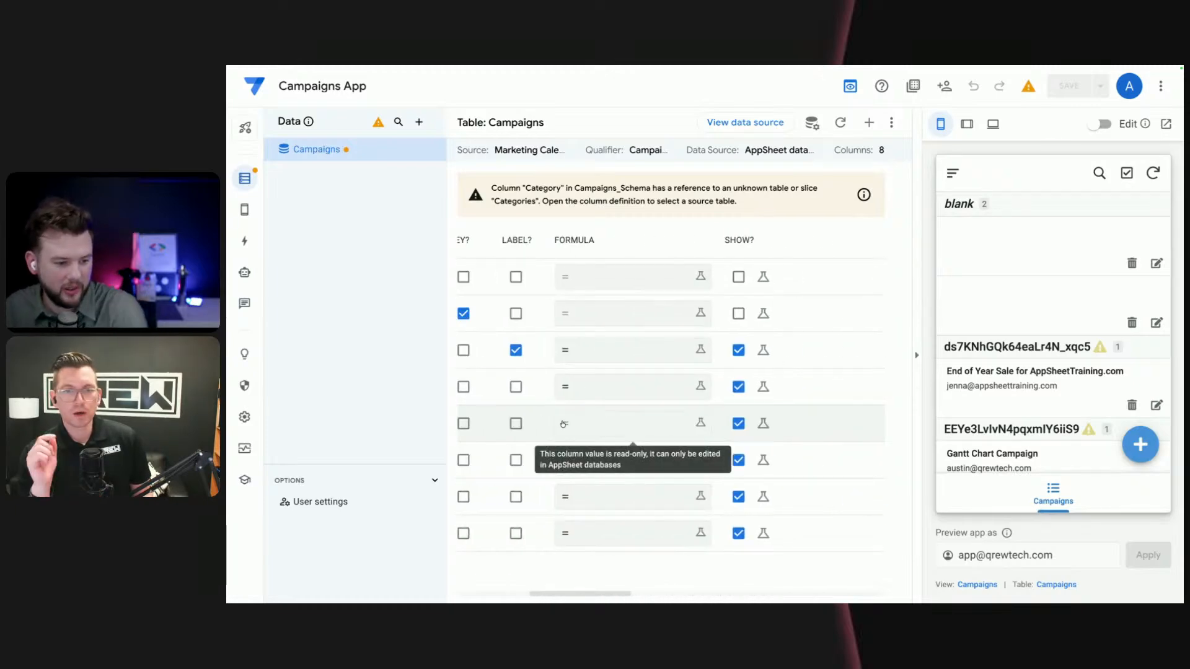
scroll(564, 424, "left", 5)
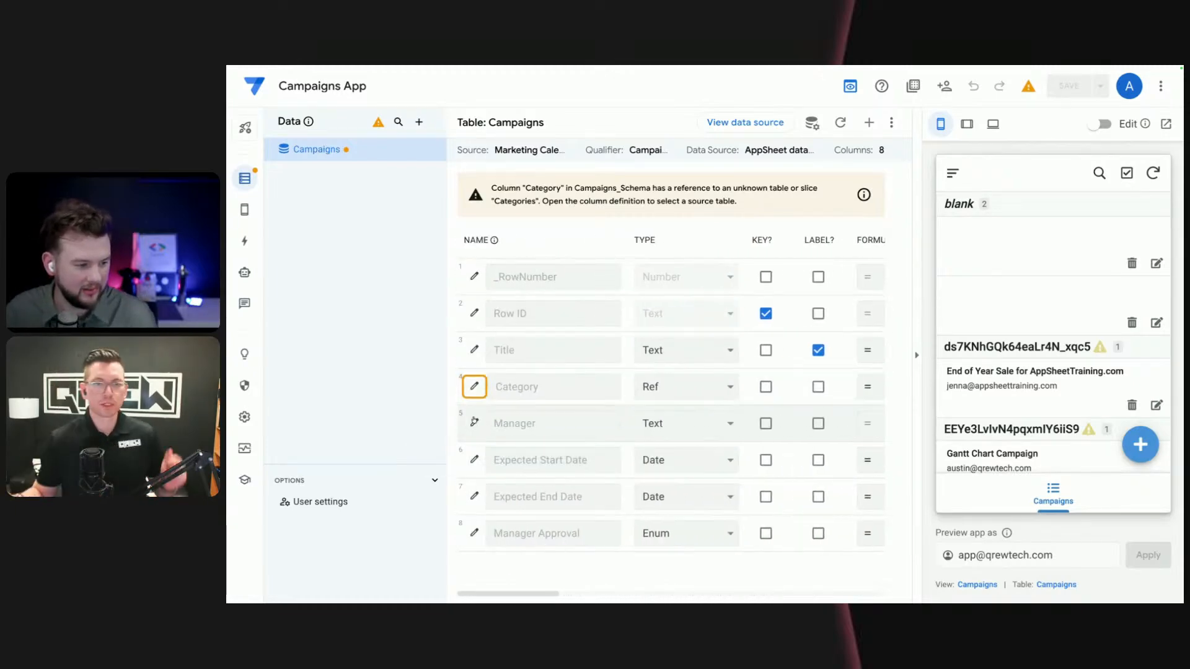
- Open the Manager column's definition in the Campaigns table and review its Update Behavior and Other Properties settings
left_click(474, 422)
scroll(523, 425, "down", 5)
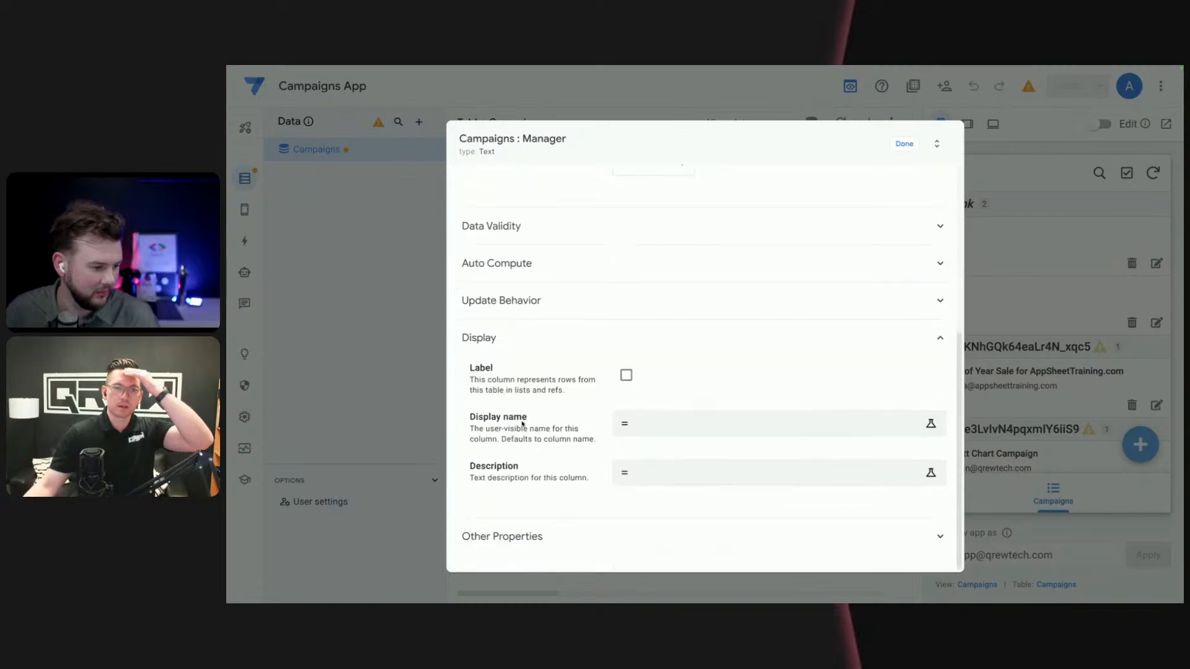
left_click_drag(463, 300, 488, 298)
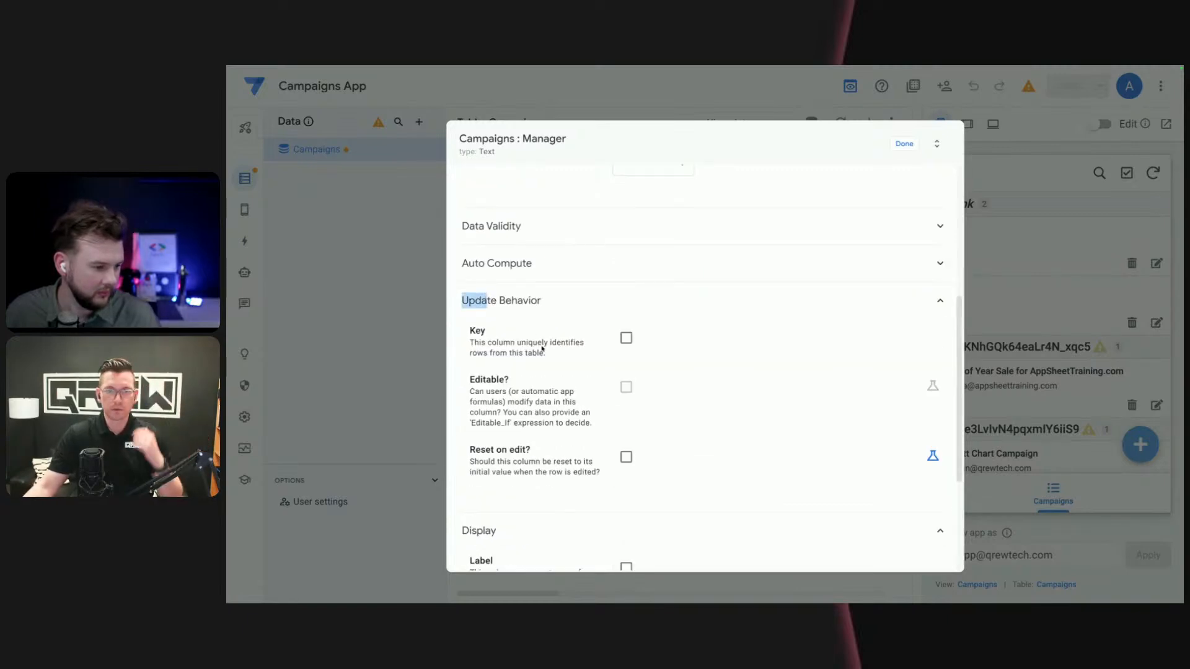
scroll(497, 495, "down", 3)
left_click(502, 536)
scroll(522, 435, "down", 4)
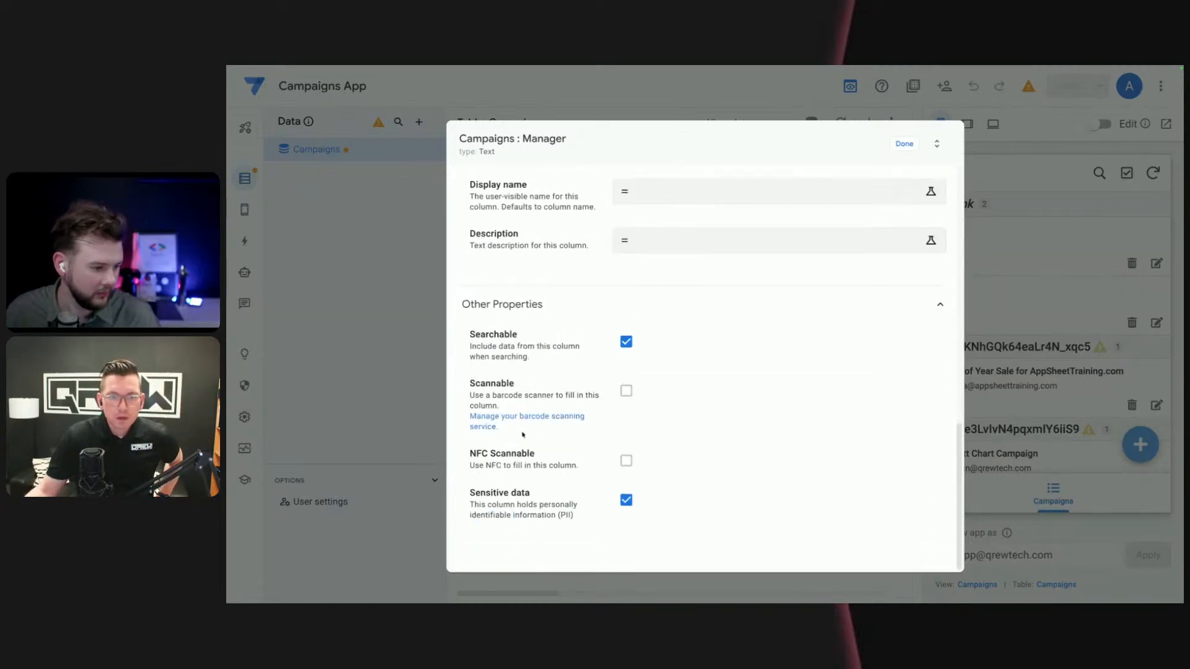
scroll(524, 435, "up", 10)
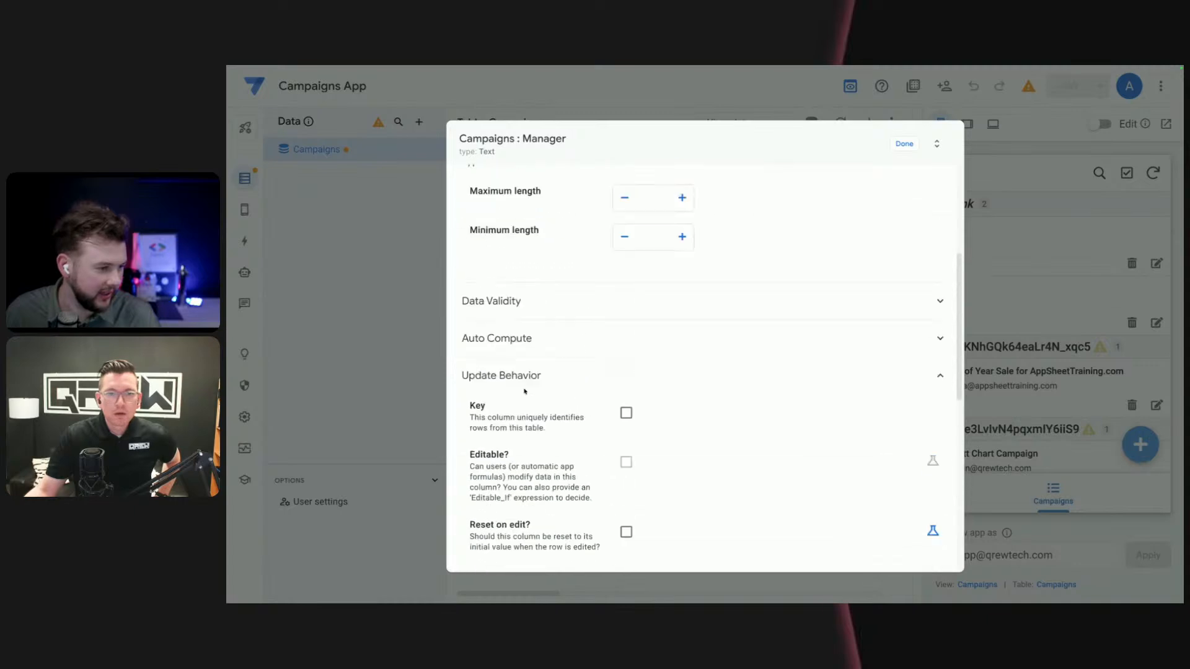
- Review the Manager column's Data Validity and Auto Compute settings, including its AppSheet Database formula, and close the definition
left_click(518, 362)
scroll(513, 378, "down", 4)
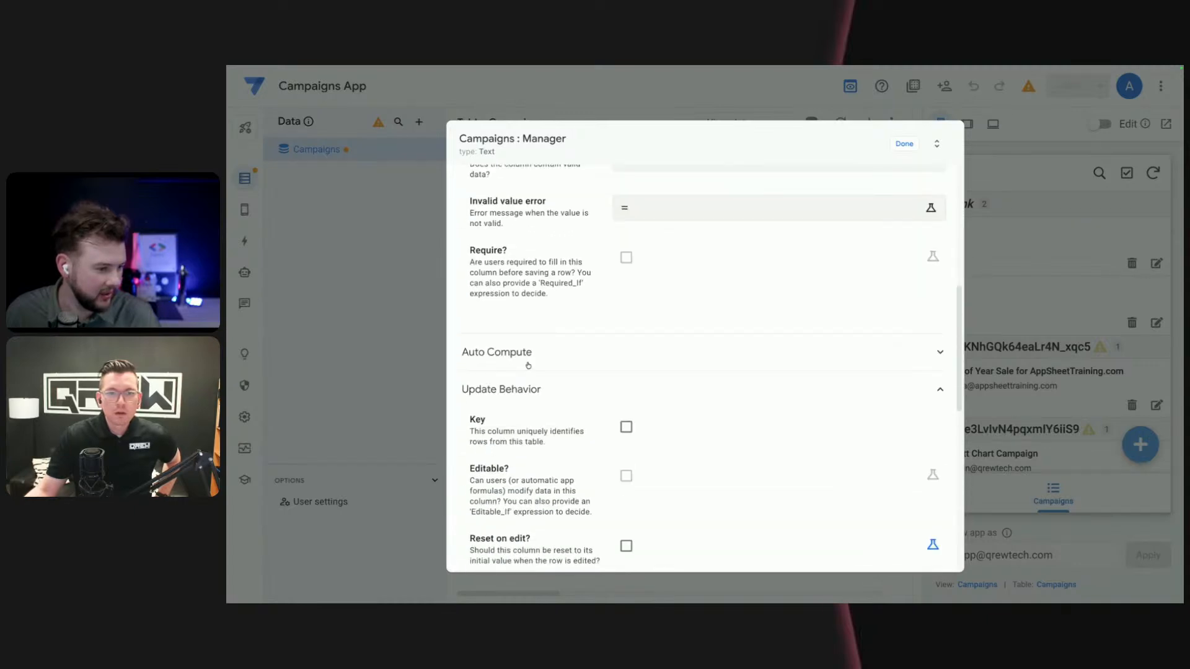
left_click(528, 365)
scroll(544, 400, "down", 2)
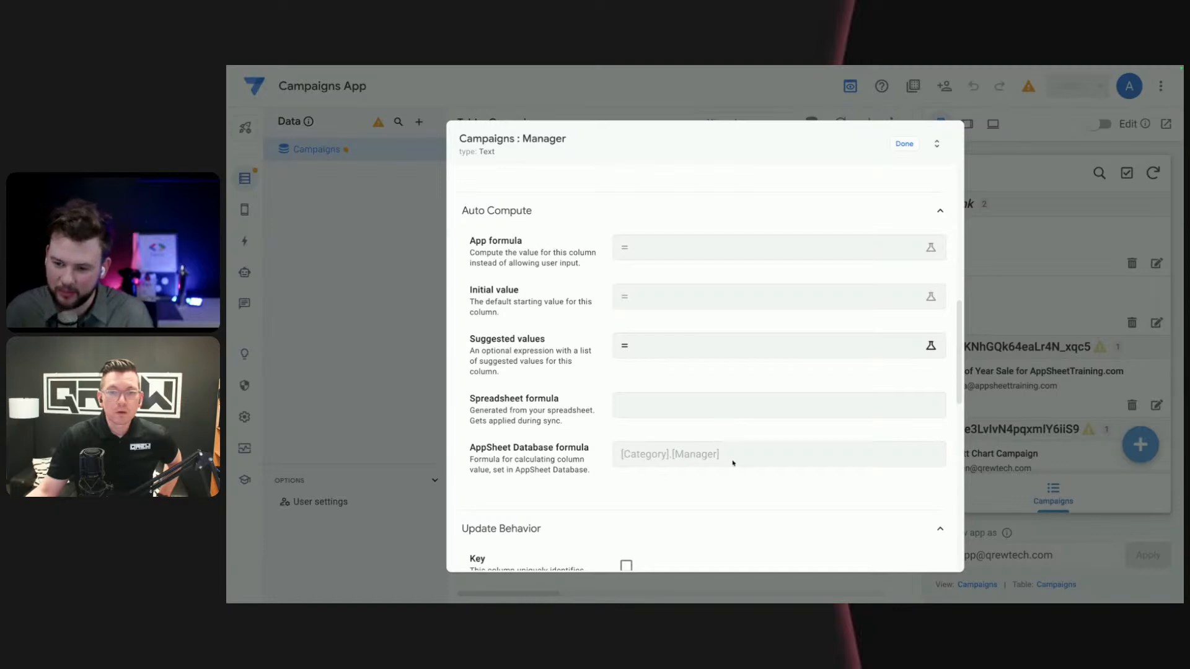
left_click_drag(721, 455, 670, 454)
left_click(780, 459)
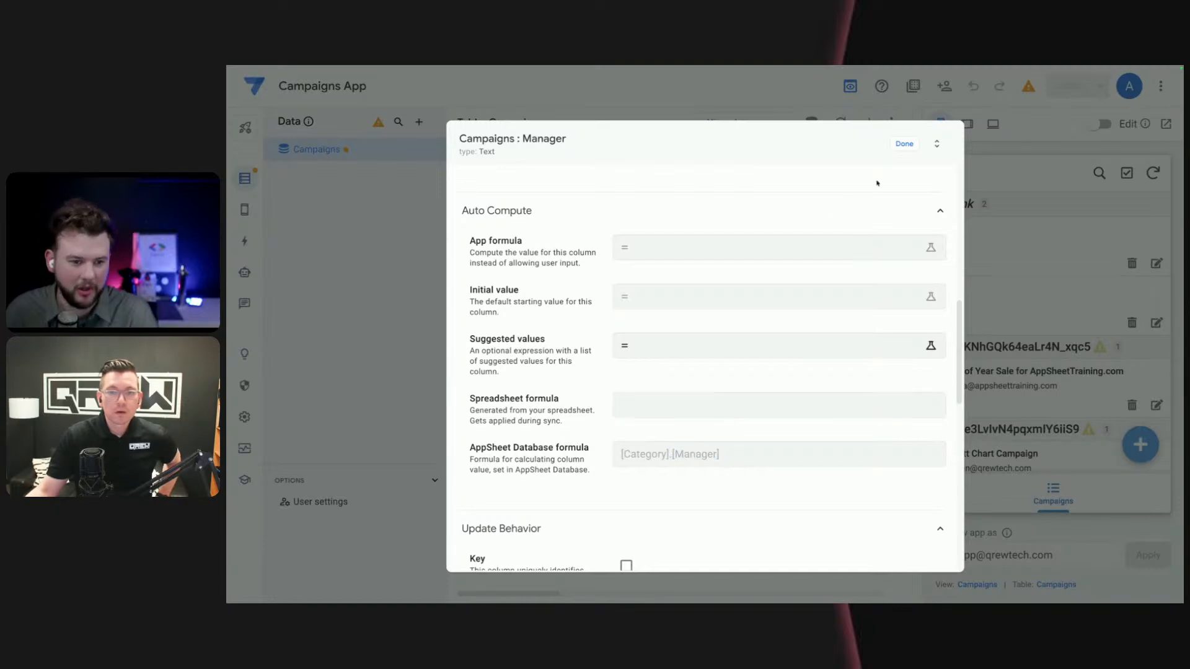
left_click(903, 142)
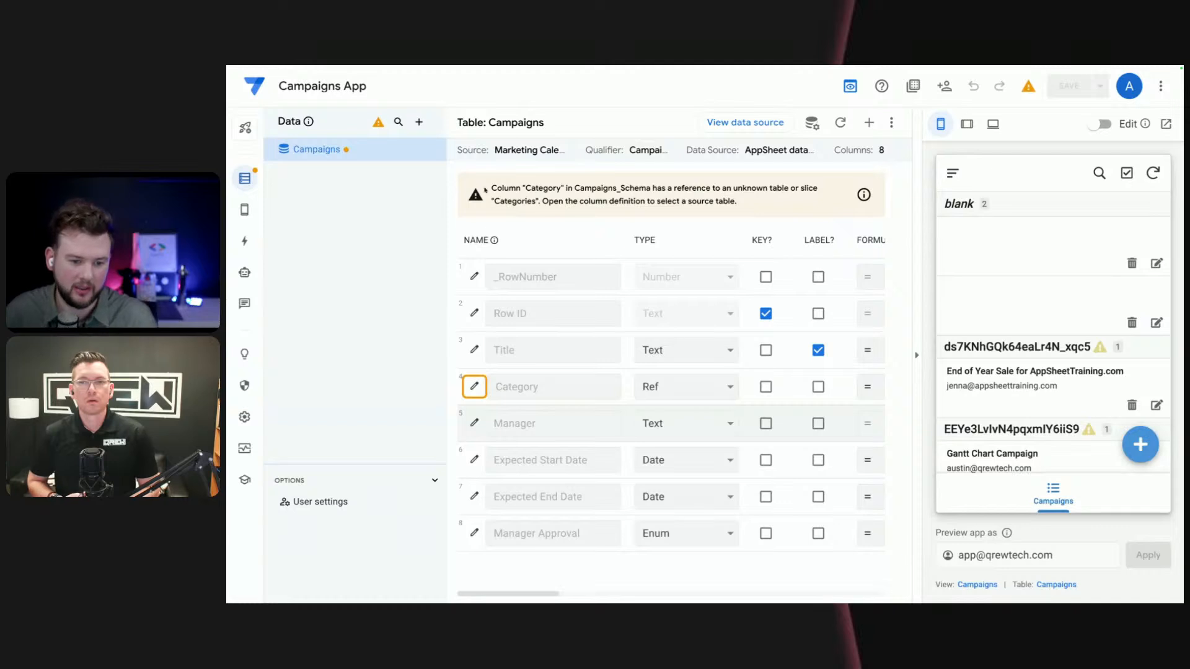
- Open the Campaigns_Detail view's settings from a previewed campaign and add Title and Category as its header columns
left_click(1057, 400)
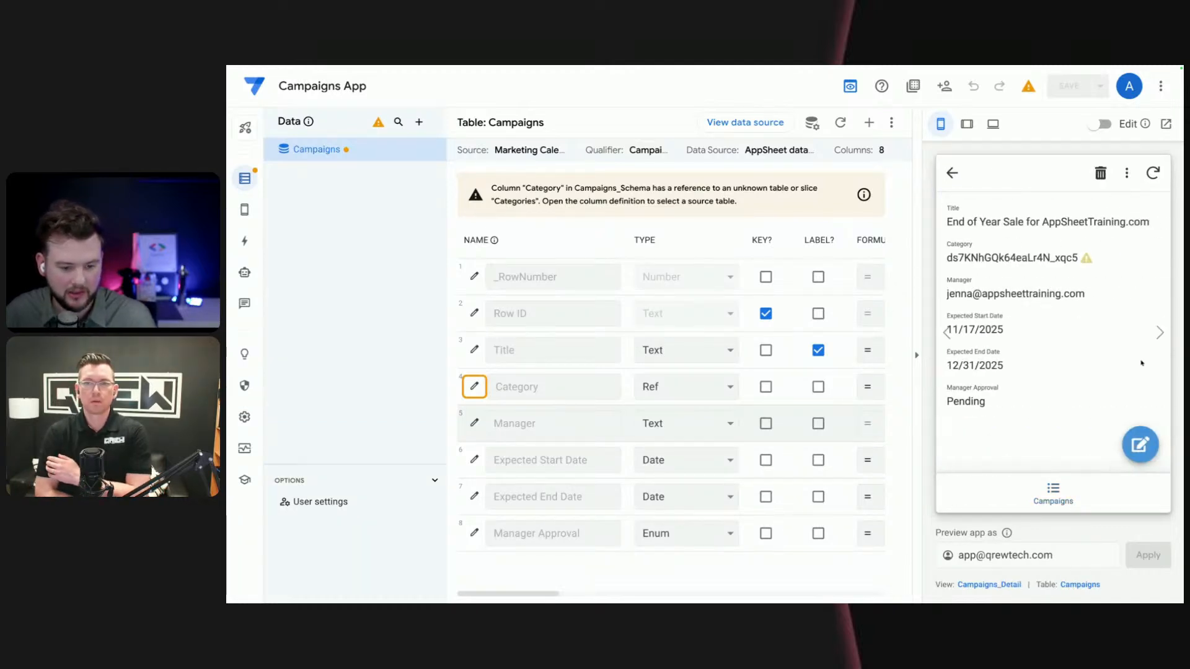
left_click(1000, 585)
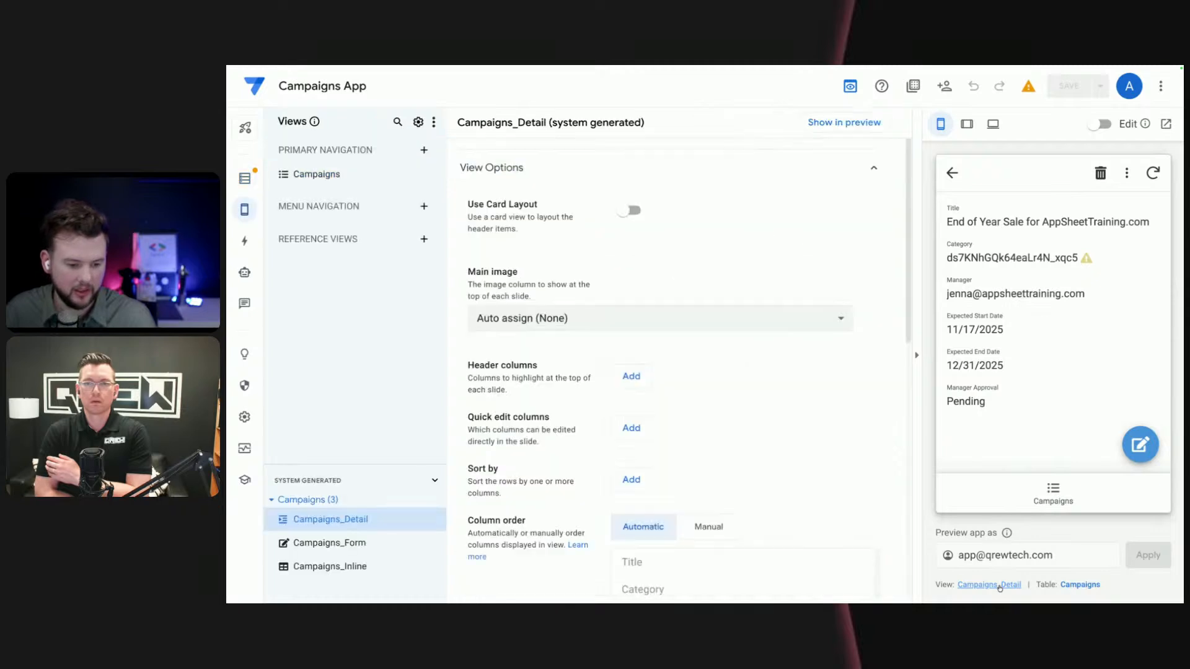
left_click(631, 376)
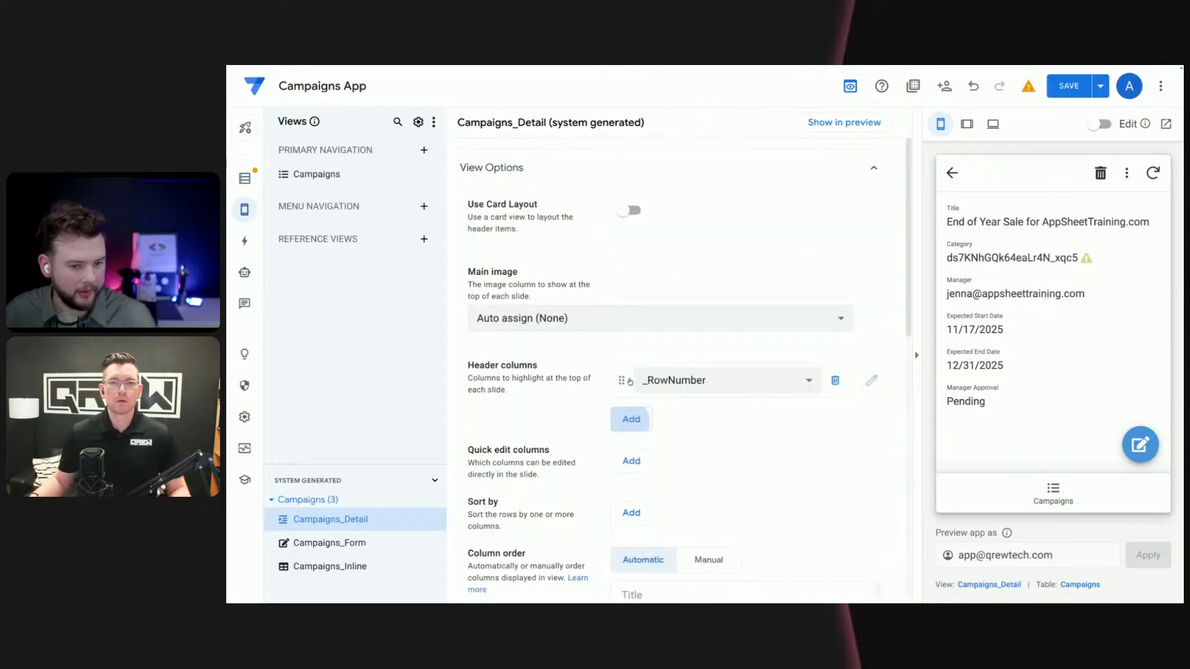
left_click(700, 384)
left_click(636, 440)
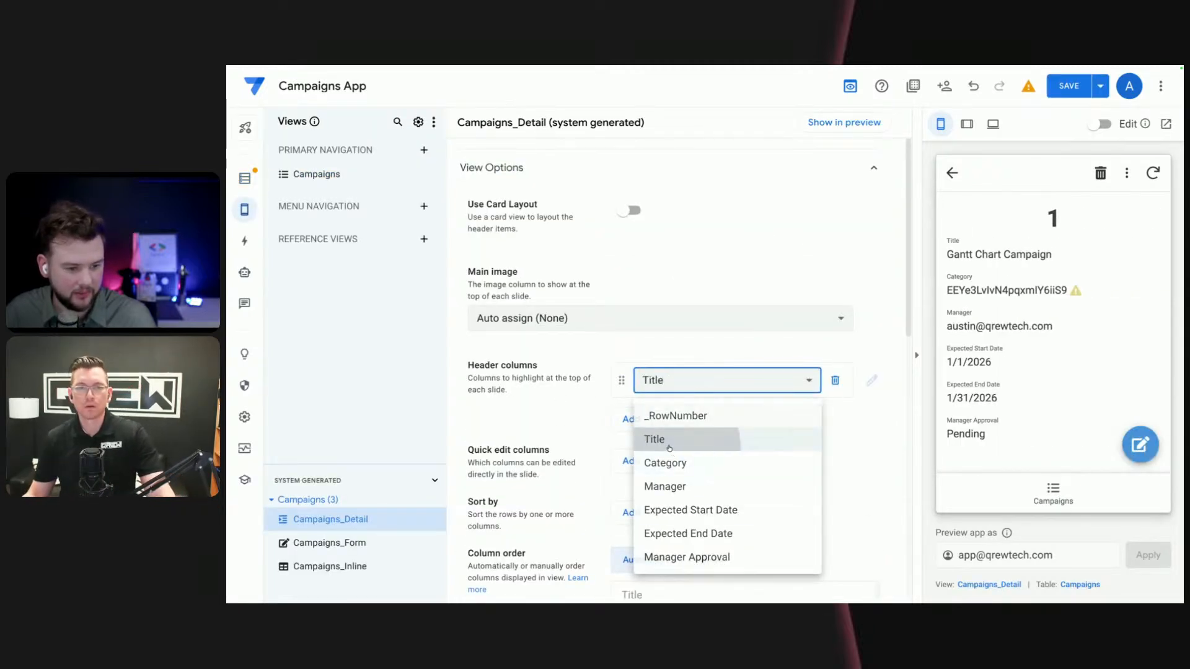
left_click(632, 420)
left_click(682, 424)
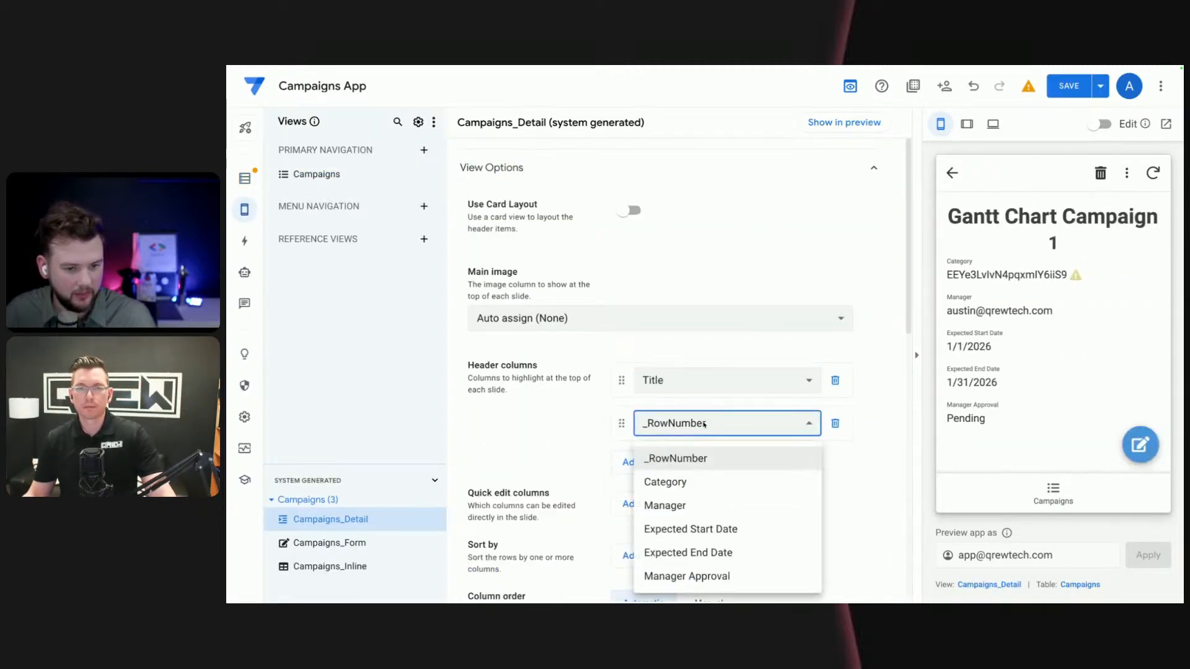
left_click(675, 487)
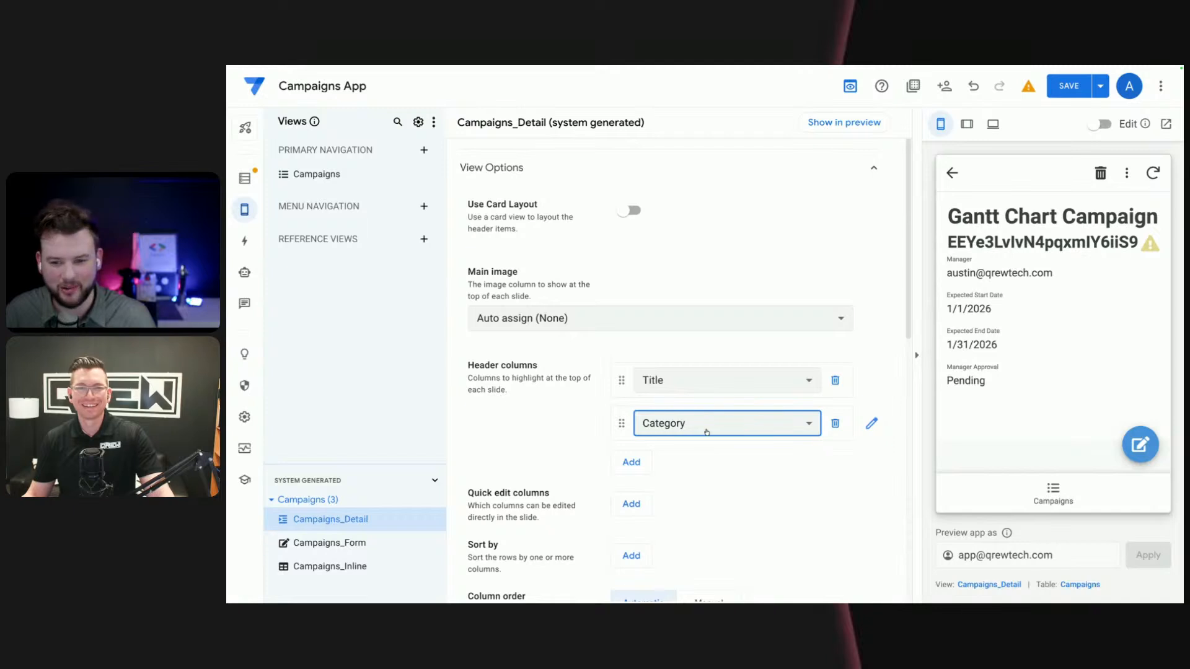
left_click_drag(1101, 243, 948, 214)
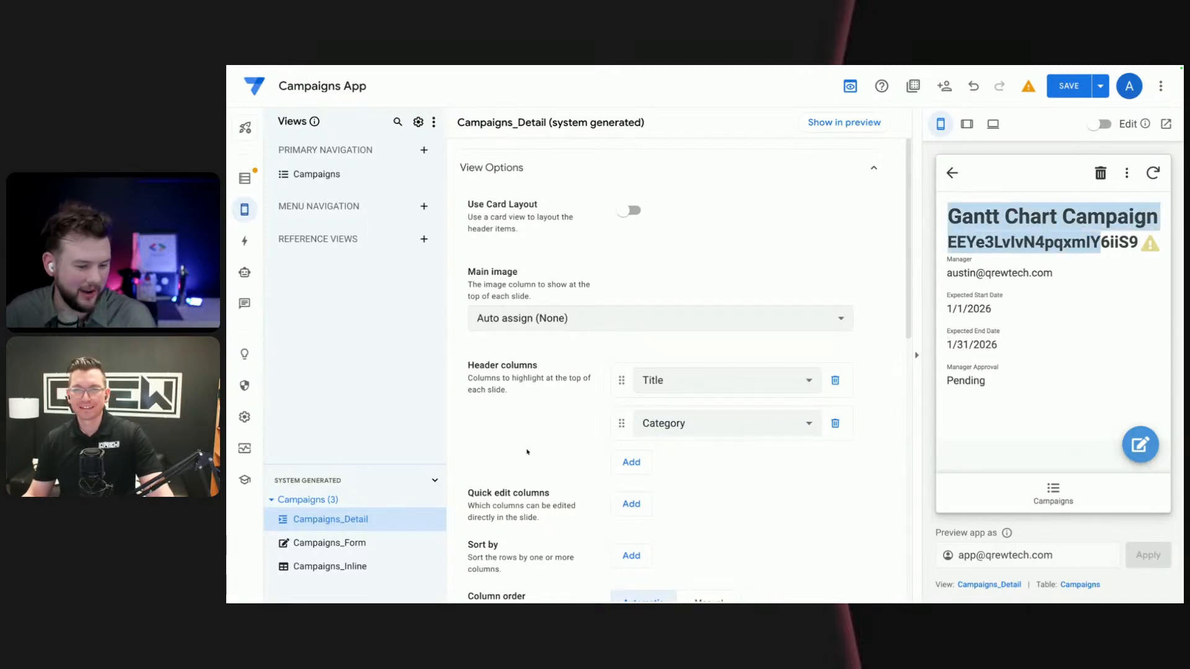
- Add Manager Approval, Expected Start Date and Expected End Date as quick edit columns of the Campaigns_Detail view
scroll(527, 452, "down", 1)
left_click(631, 458)
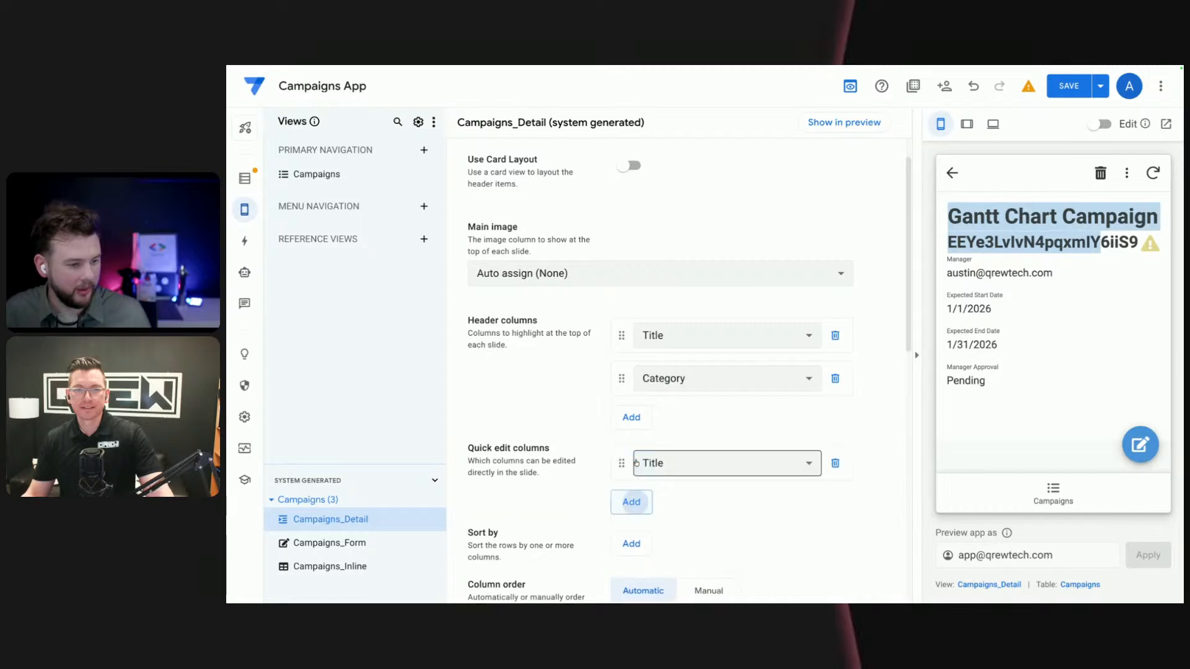
left_click(708, 468)
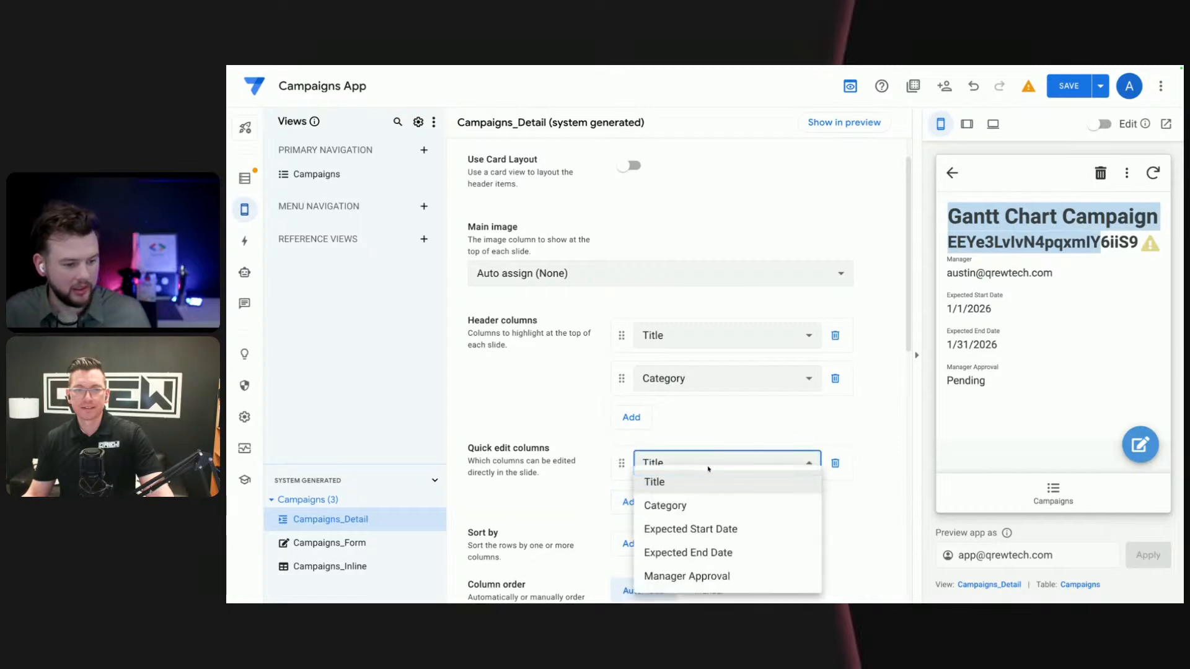
left_click(715, 578)
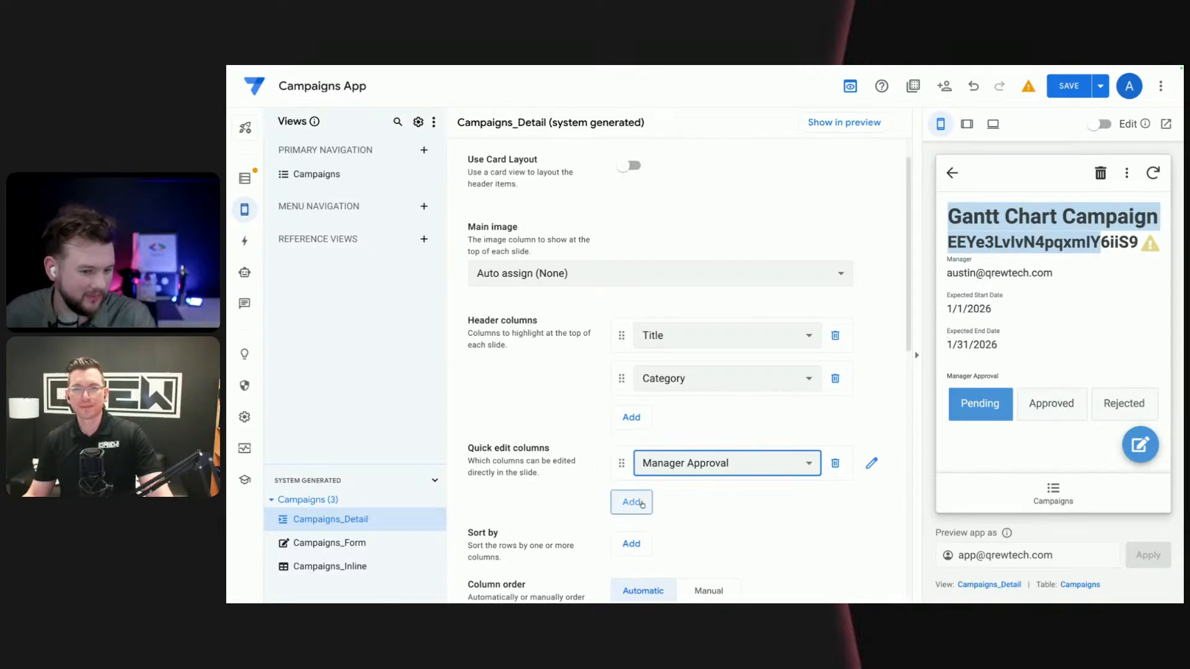
left_click(630, 501)
left_click(693, 506)
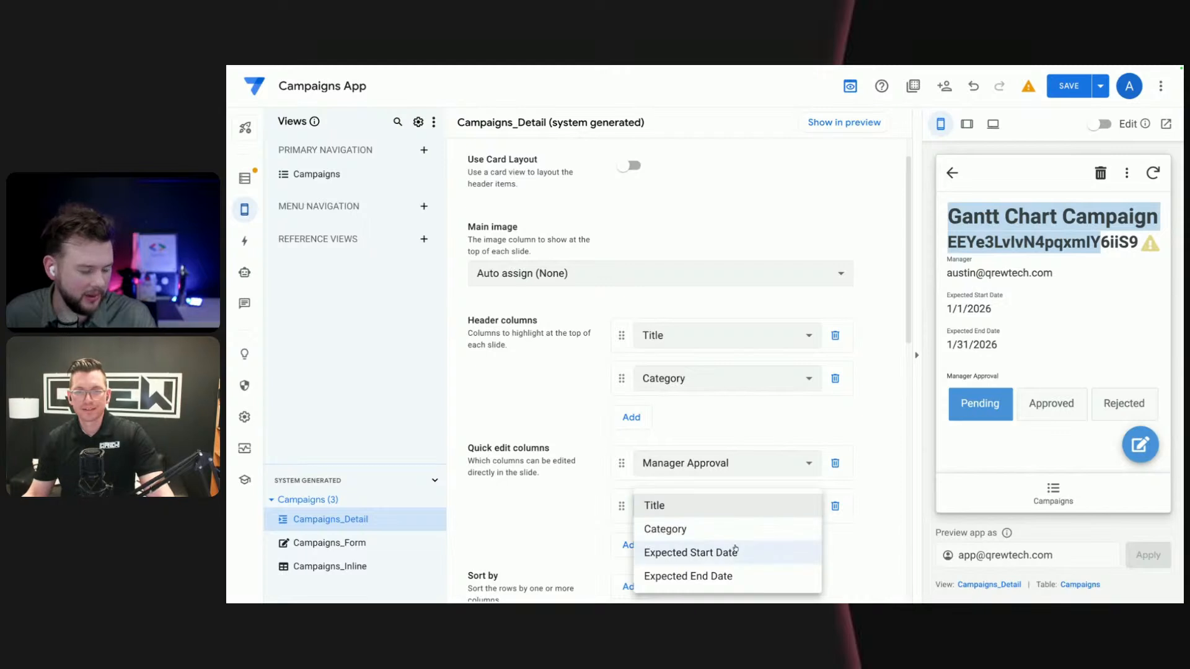
left_click(688, 553)
left_click(629, 545)
left_click(685, 551)
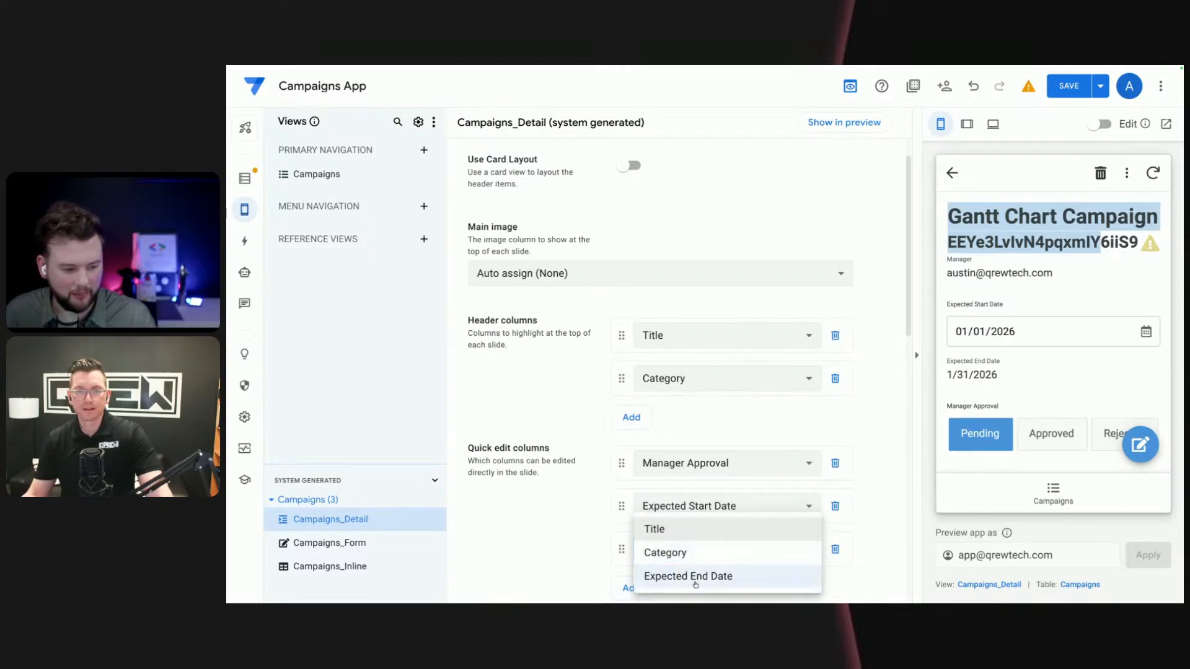
left_click(694, 575)
scroll(604, 482, "down", 1)
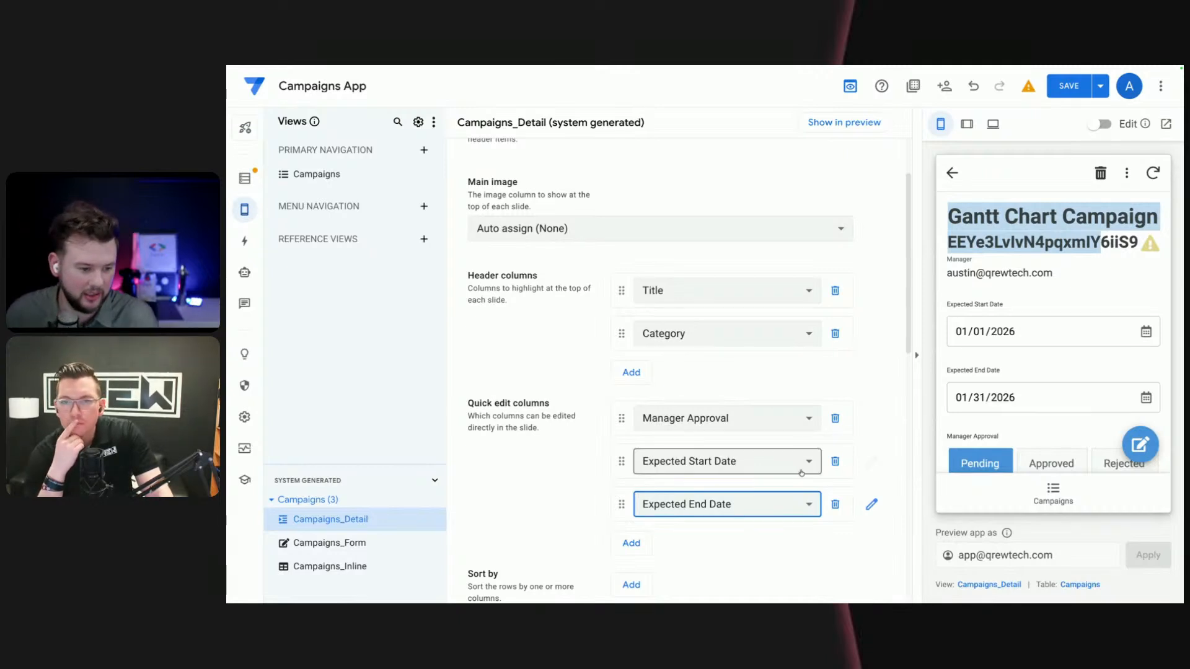
scroll(563, 484, "down", 2)
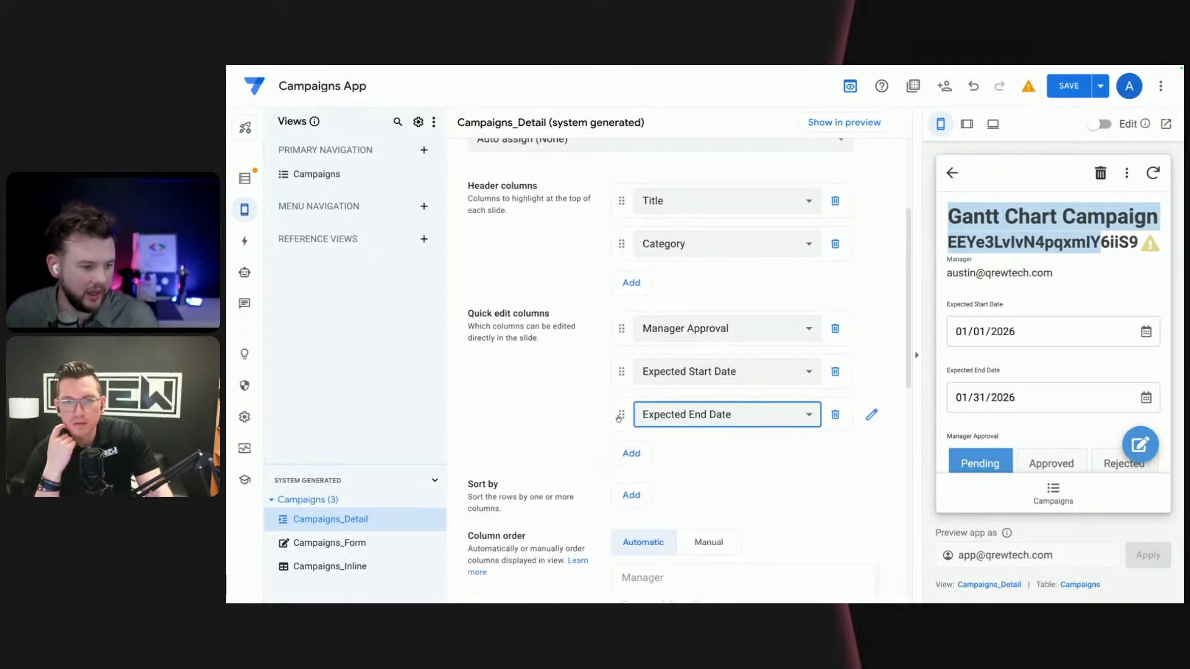
left_click(633, 495)
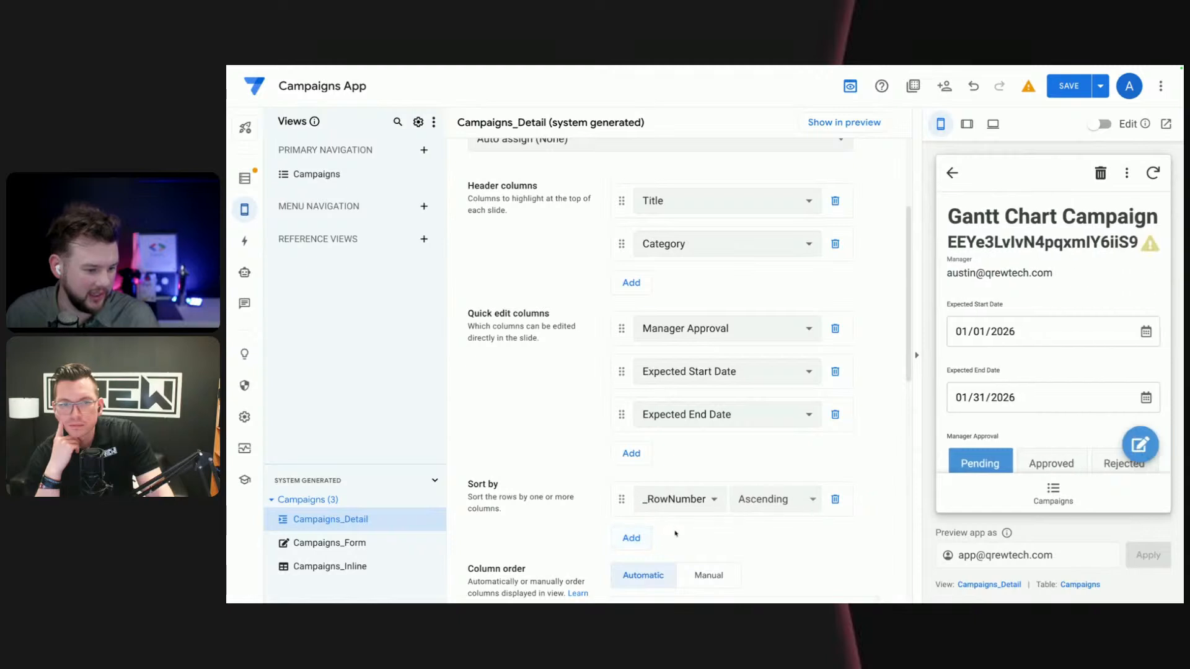
left_click(835, 499)
- Switch the Campaigns_Detail column order to manual and move Manager Approval between Manager and Expected Start Date
scroll(630, 471, "down", 2)
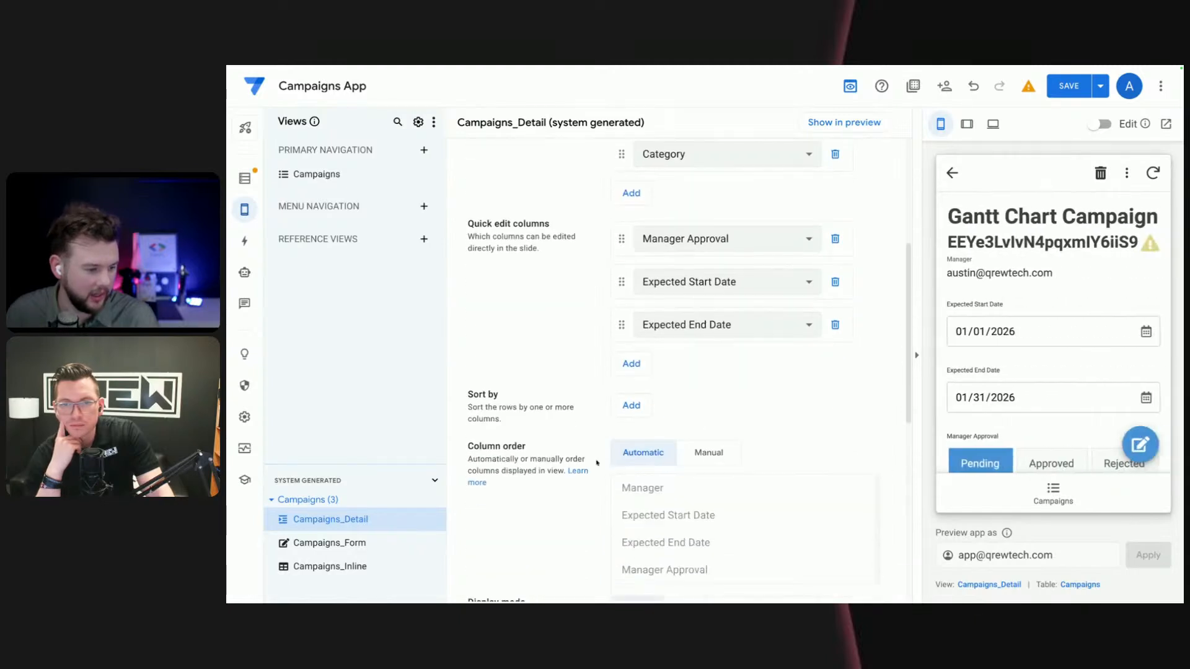
left_click(704, 454)
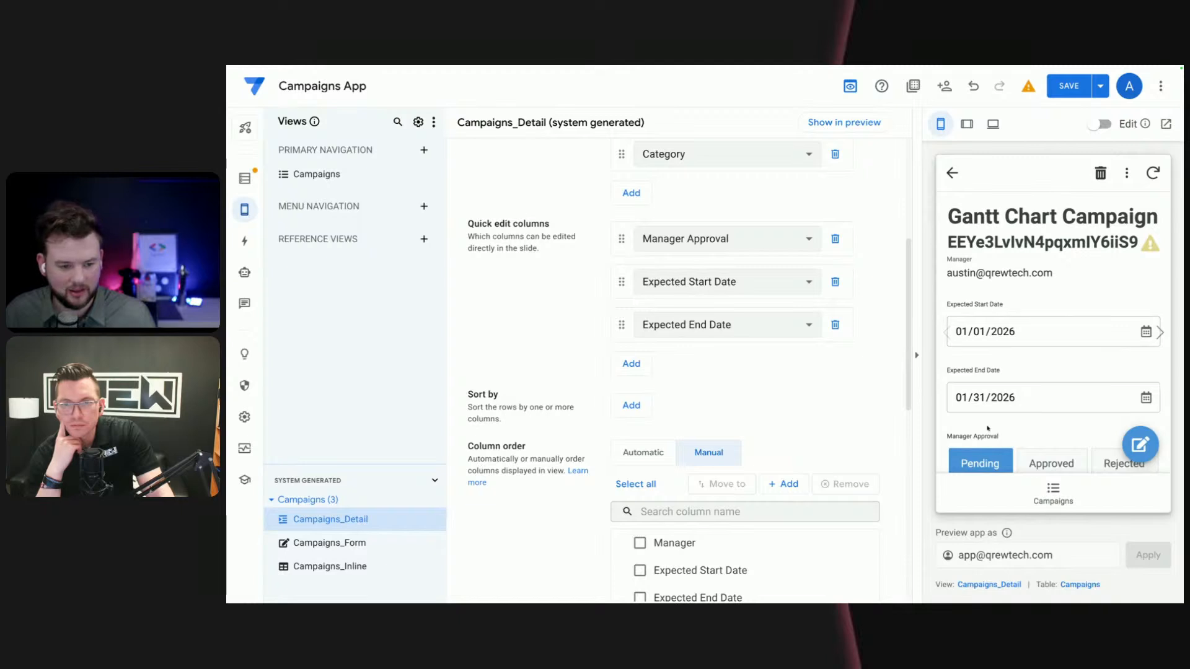
scroll(572, 513, "down", 2)
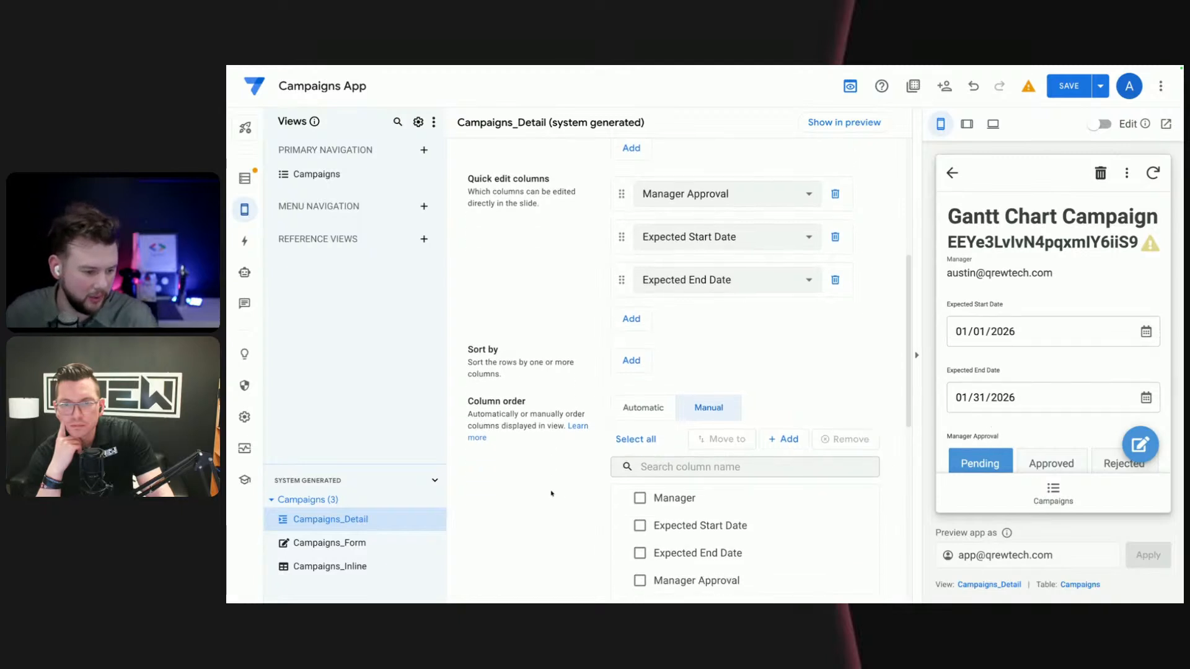
left_click_drag(627, 536, 628, 478)
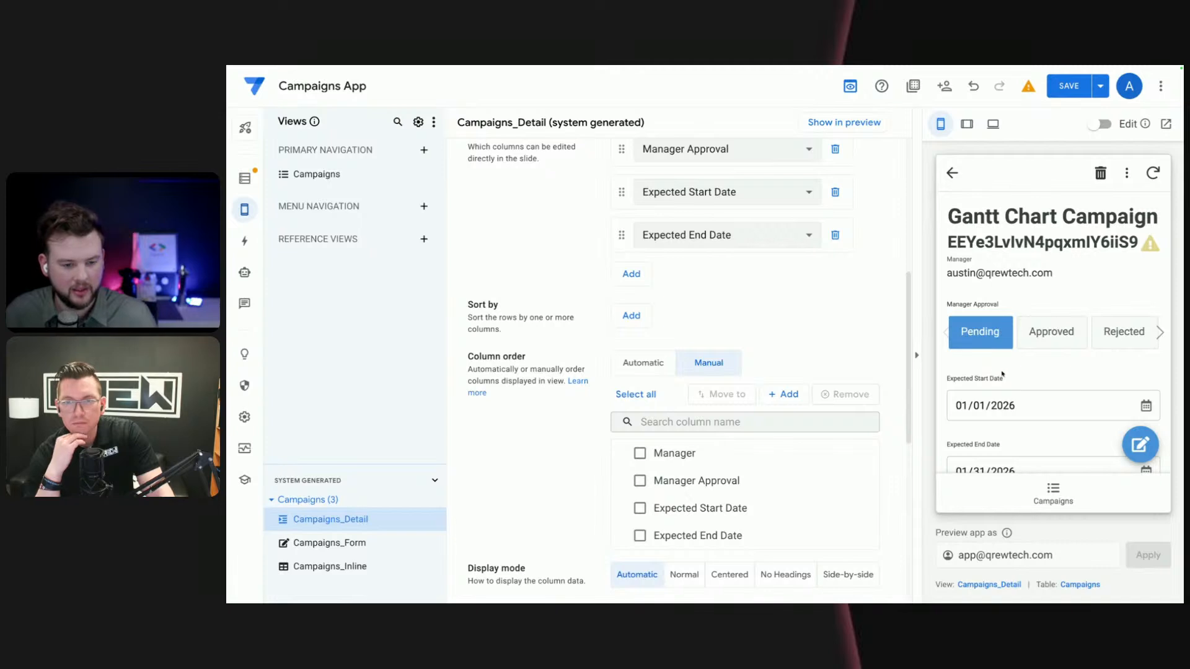
- Examine the previewed Gantt Chart Campaign's field order and its Category value under the title
scroll(1007, 375, "down", 1)
scroll(1007, 374, "up", 1)
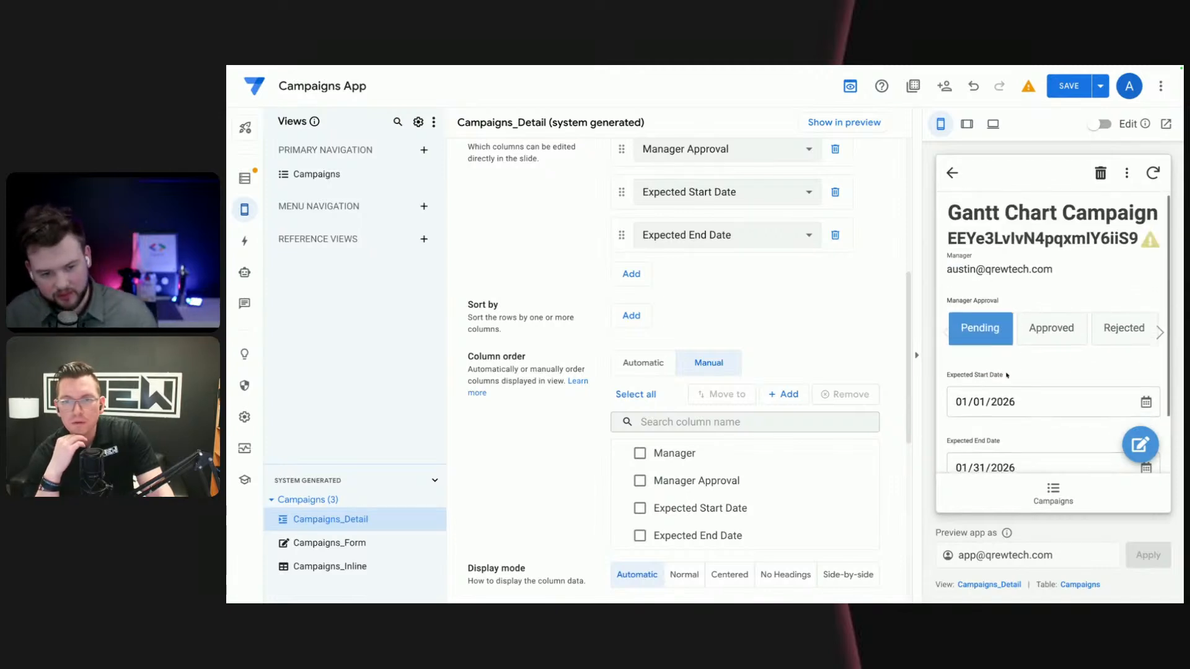
scroll(1007, 376, "down", 1)
scroll(1009, 378, "up", 1)
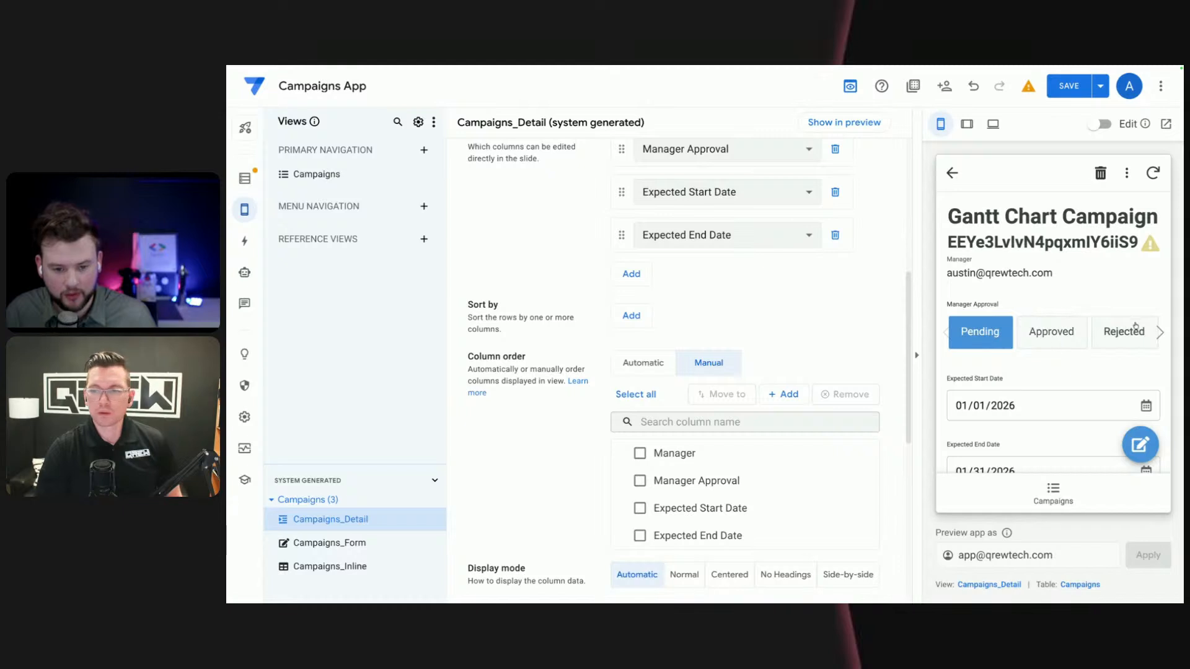
scroll(1047, 396, "down", 1)
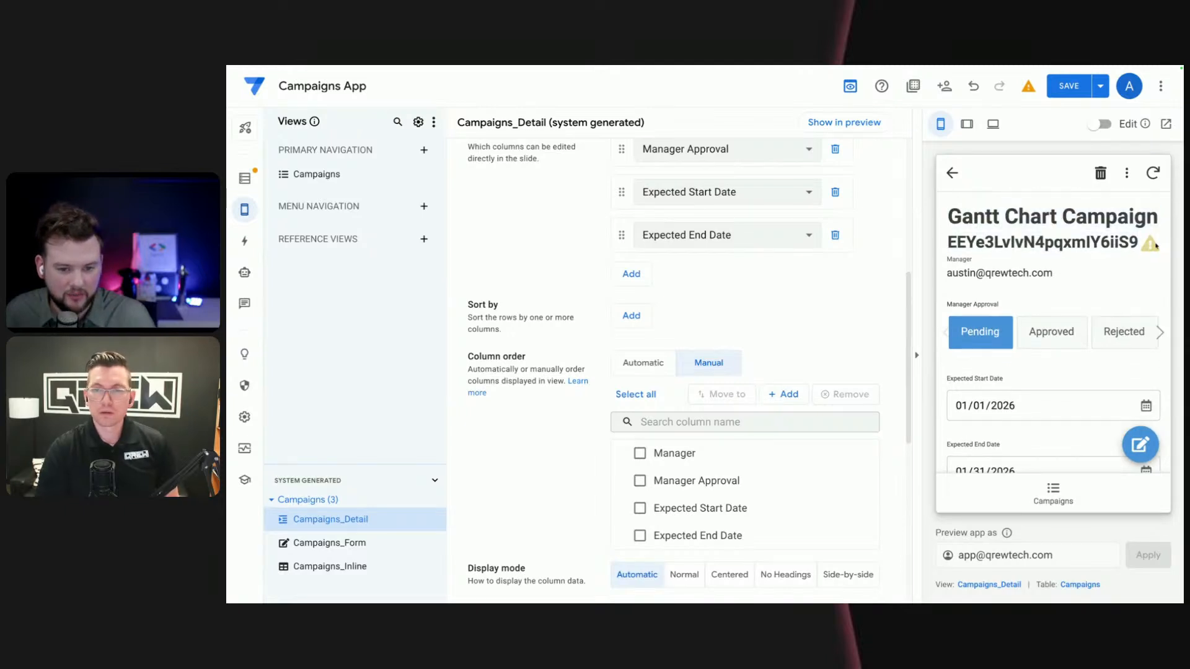
left_click_drag(1135, 243, 967, 256)
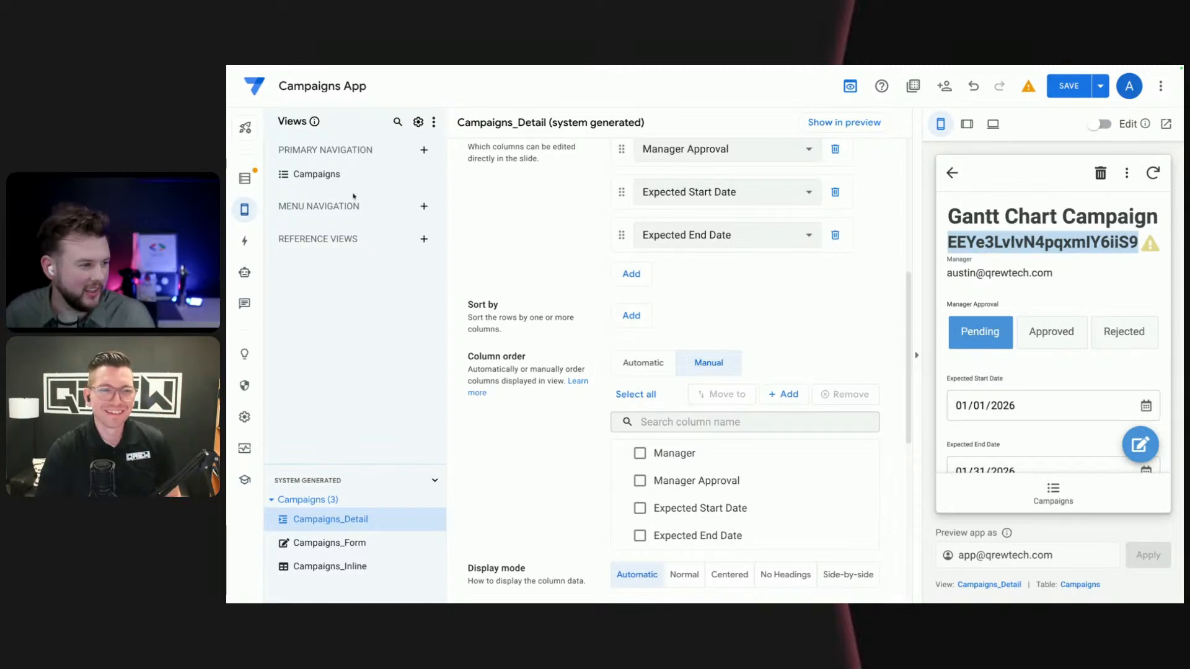
left_click(1106, 241)
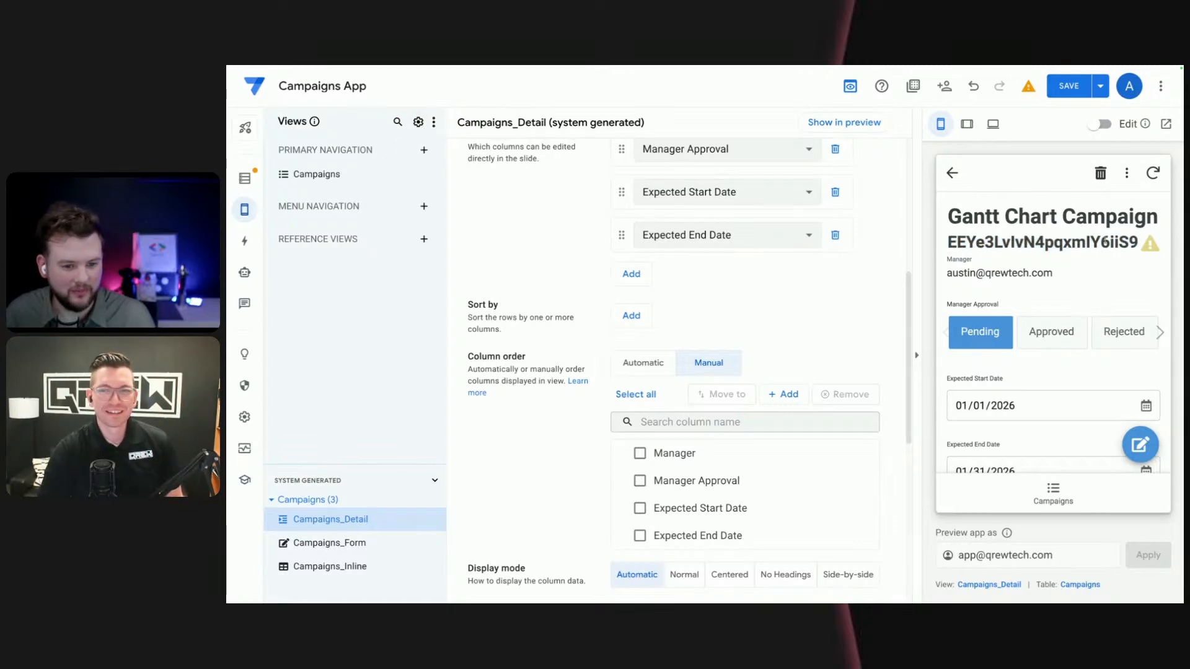
left_click_drag(1136, 239, 949, 244)
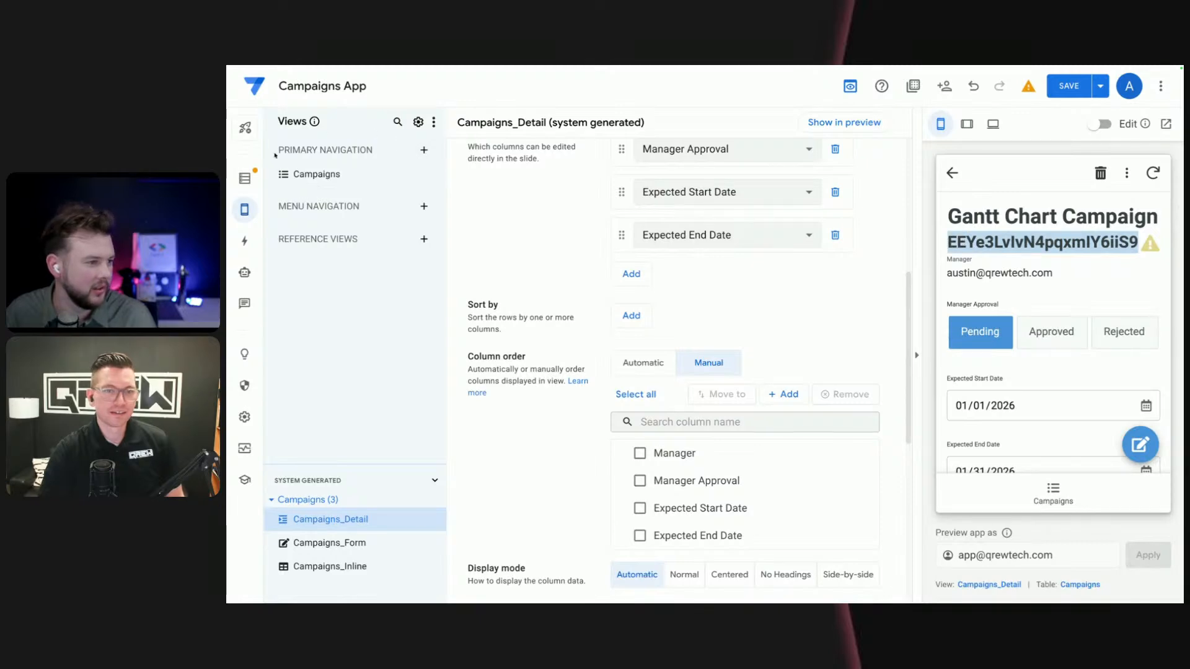
- Add the Categories table from the Marketing Calendar AppSheet database to the app's data and check the previewed campaign
left_click(246, 178)
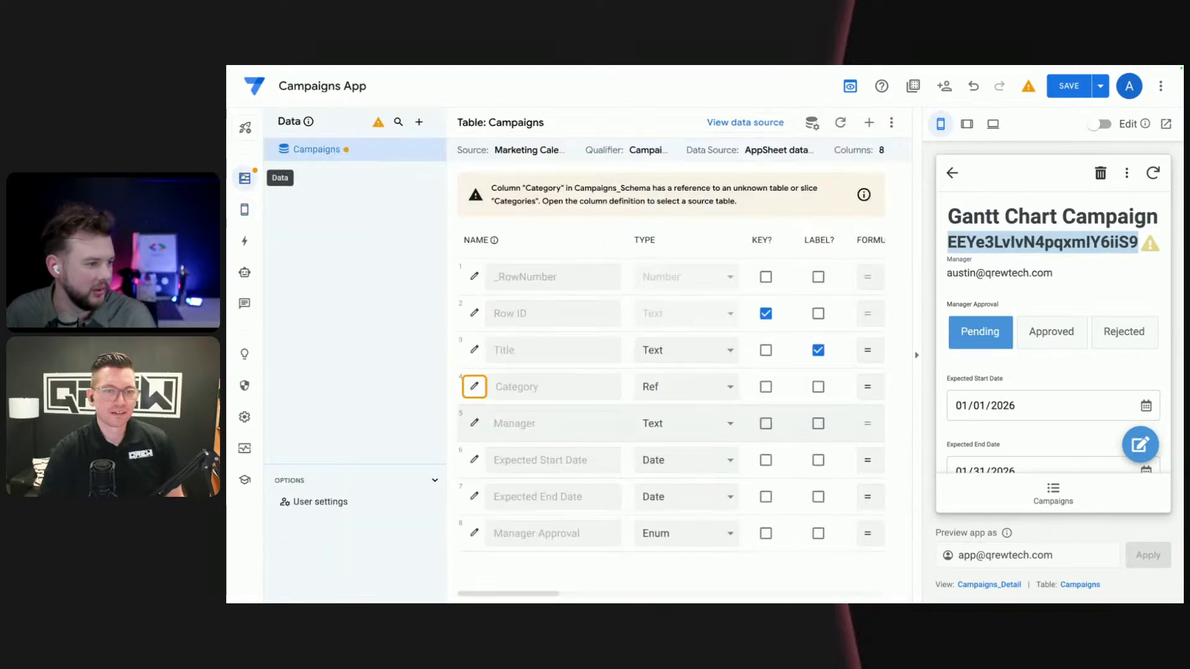
left_click(419, 122)
scroll(619, 298, "down", 10)
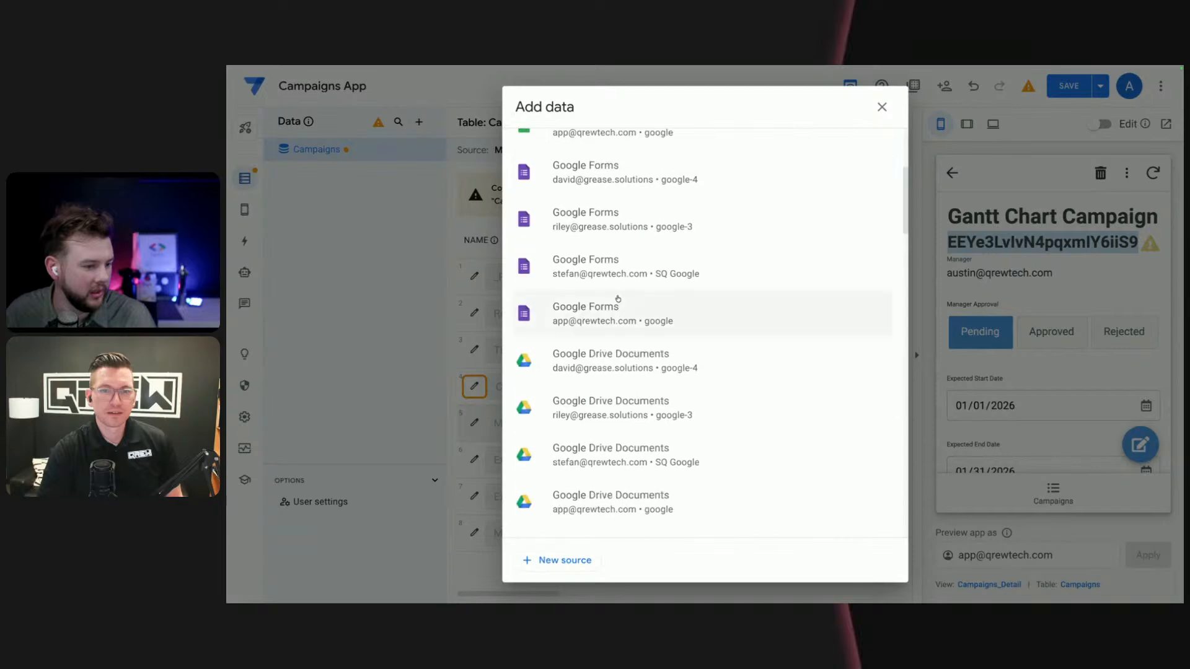
scroll(691, 523, "up", 10)
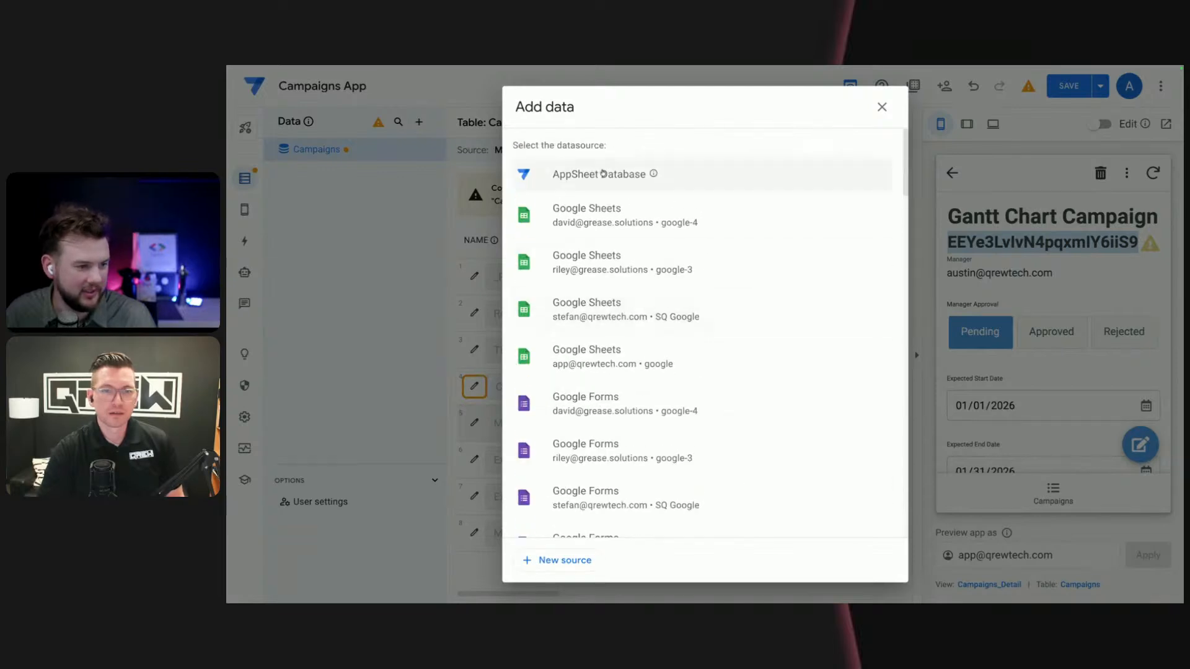
left_click(601, 170)
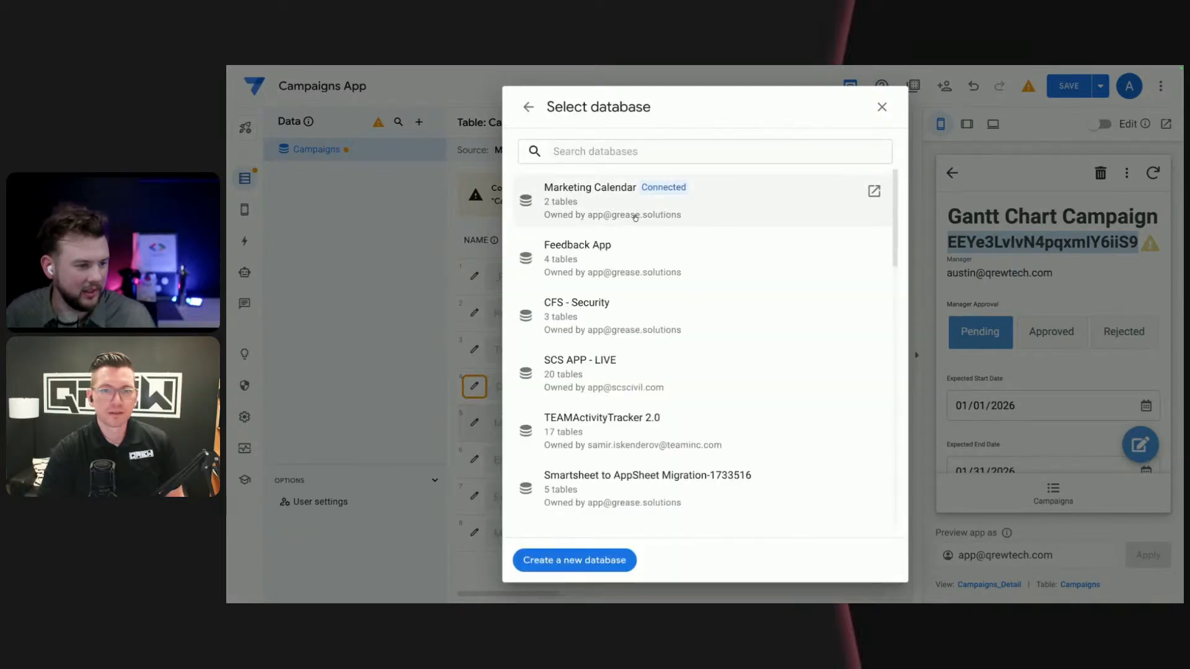
left_click(588, 206)
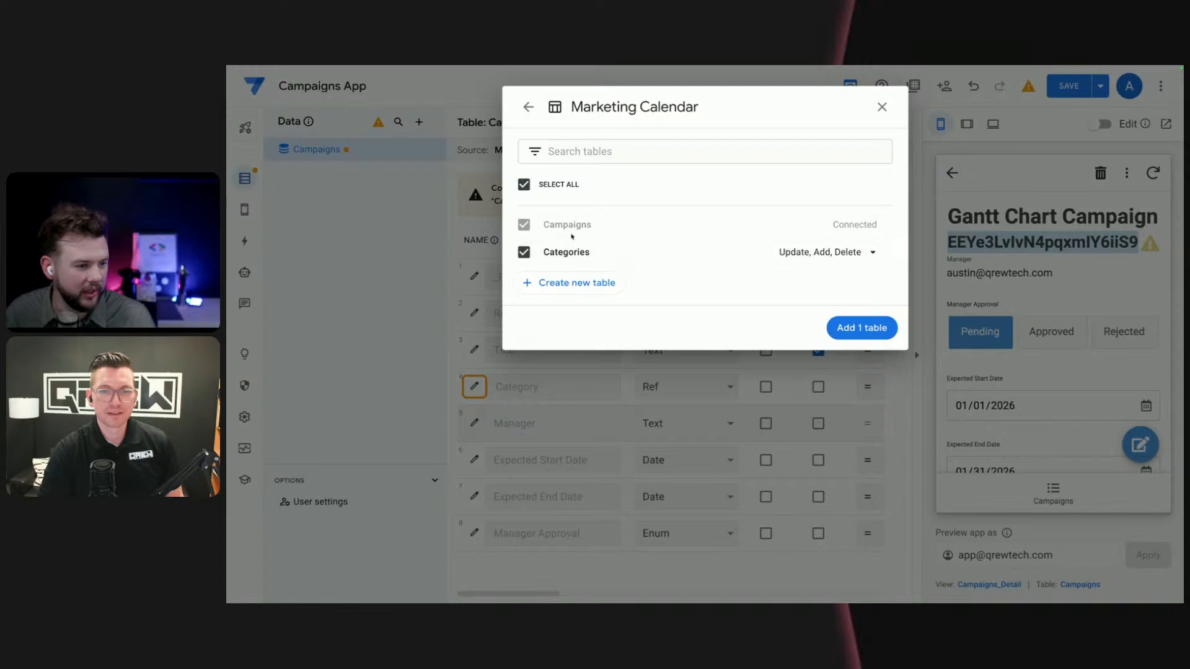
left_click(881, 335)
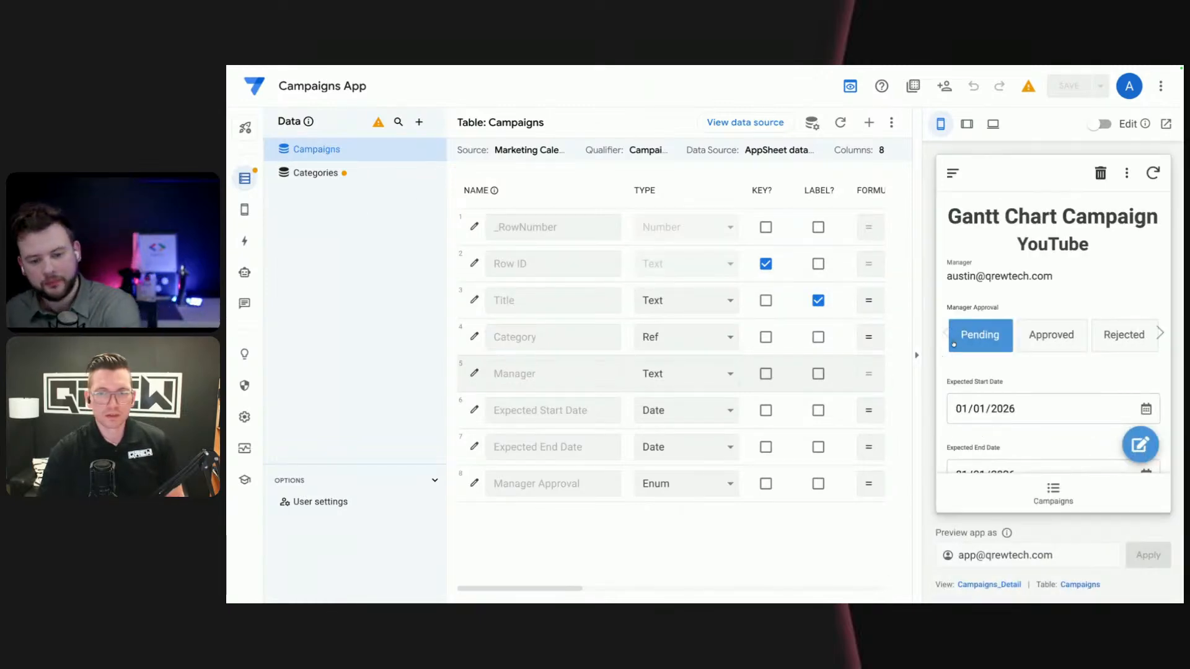
scroll(1008, 361, "down", 1)
scroll(1017, 384, "up", 1)
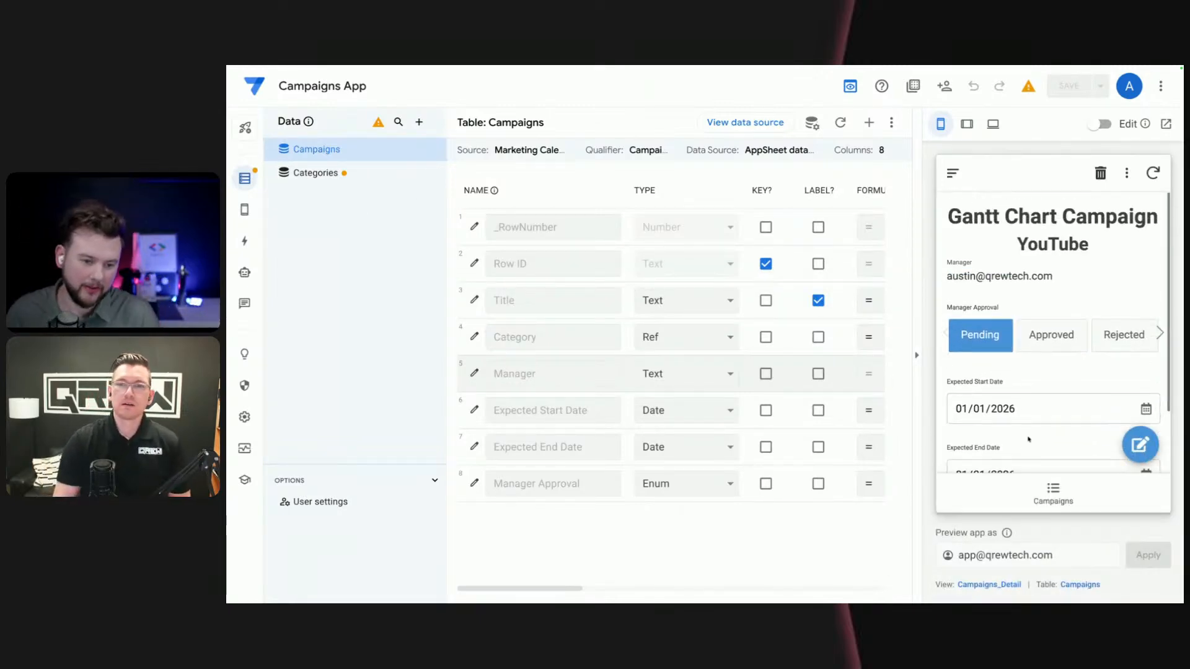
scroll(1034, 422, "down", 1)
scroll(1042, 409, "up", 1)
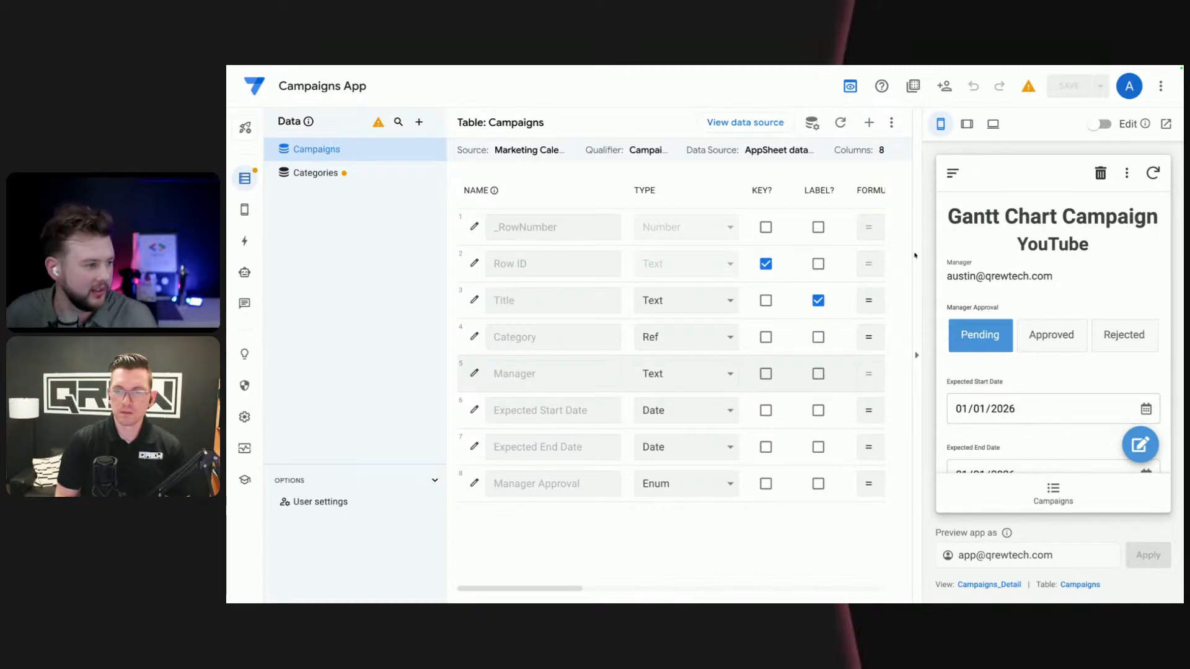
- Create a new automation bot and name it New Campaign Approval
left_click(244, 273)
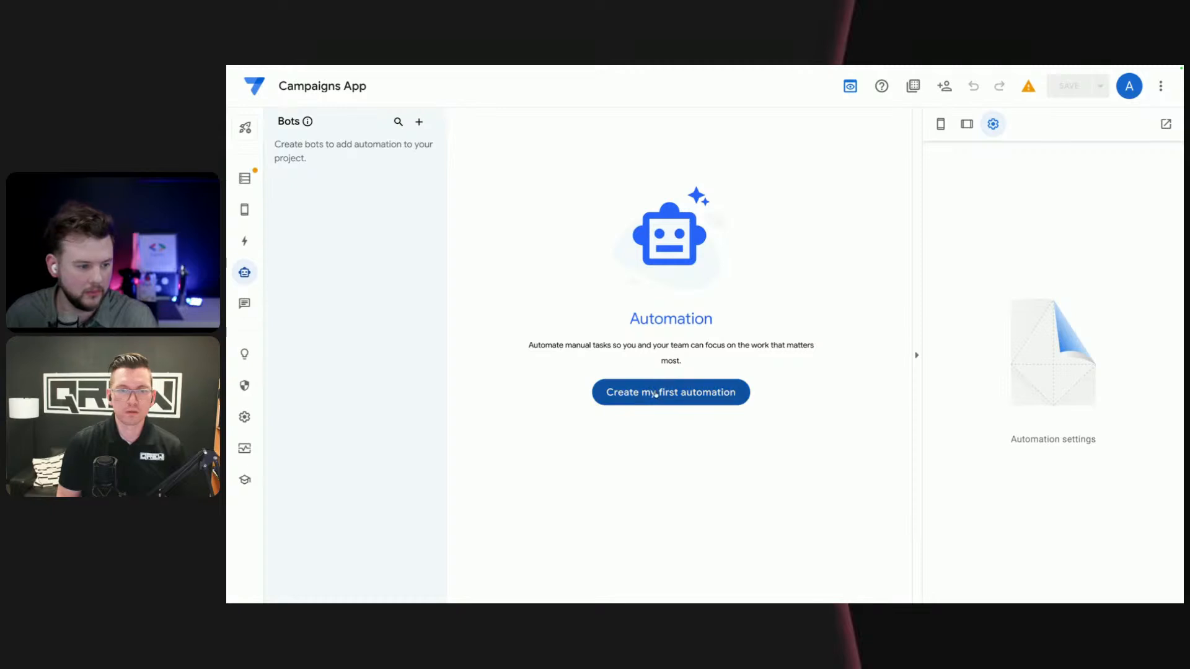
left_click(659, 399)
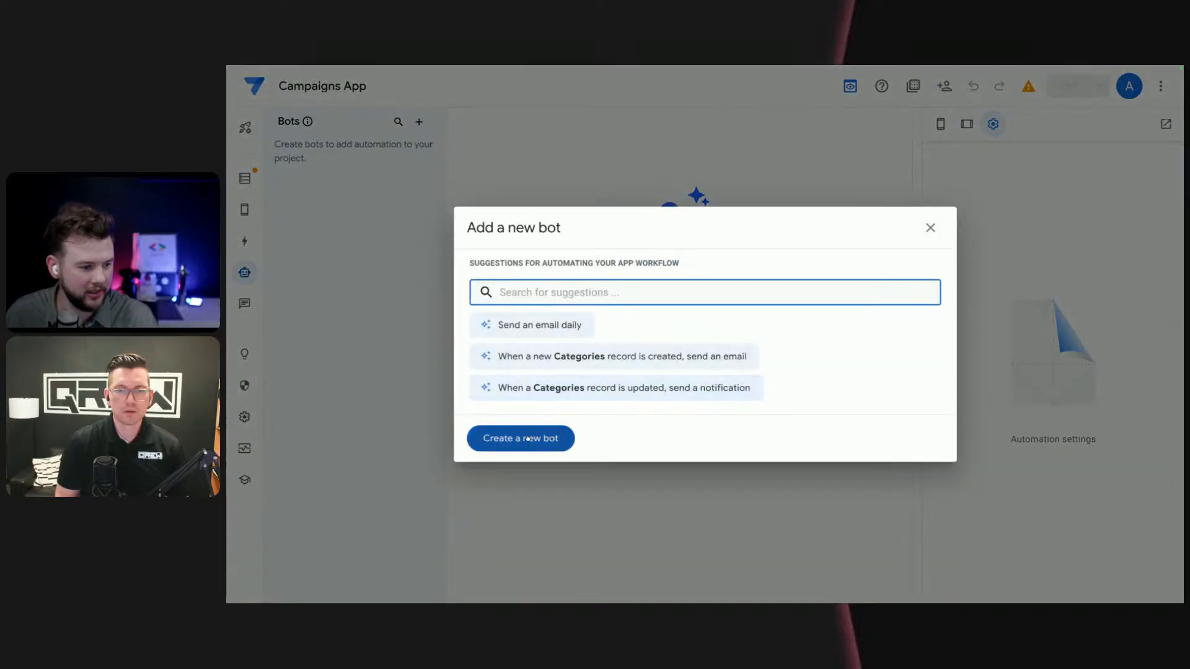
left_click(528, 433)
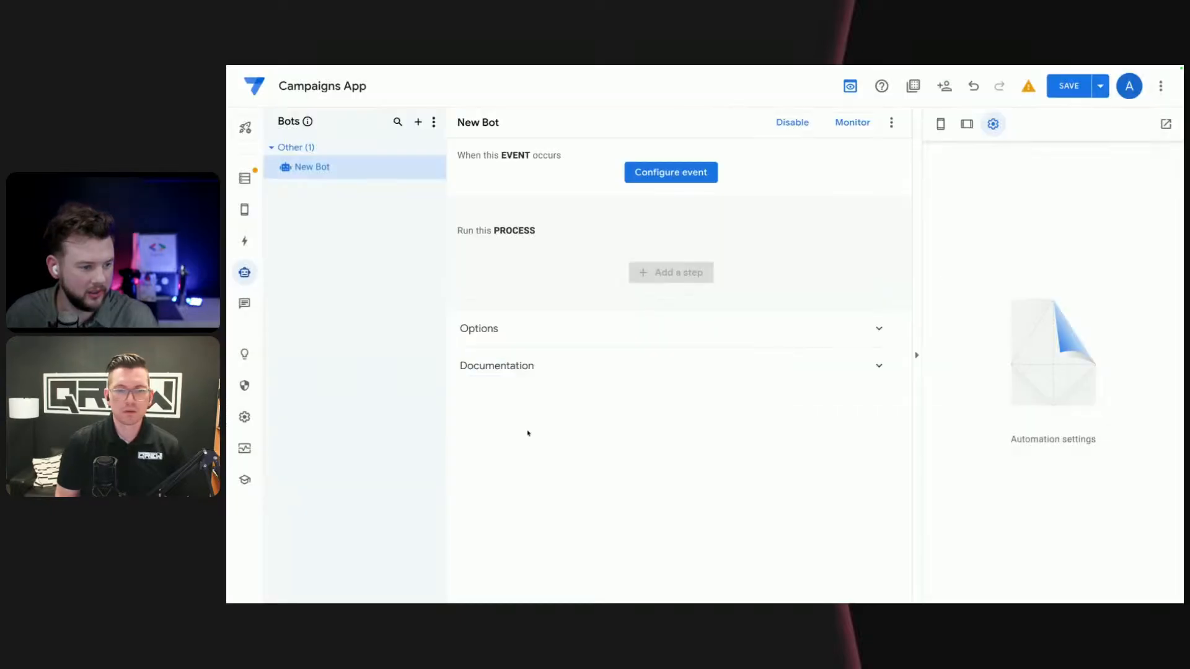
double_click(325, 167)
type("Ne")
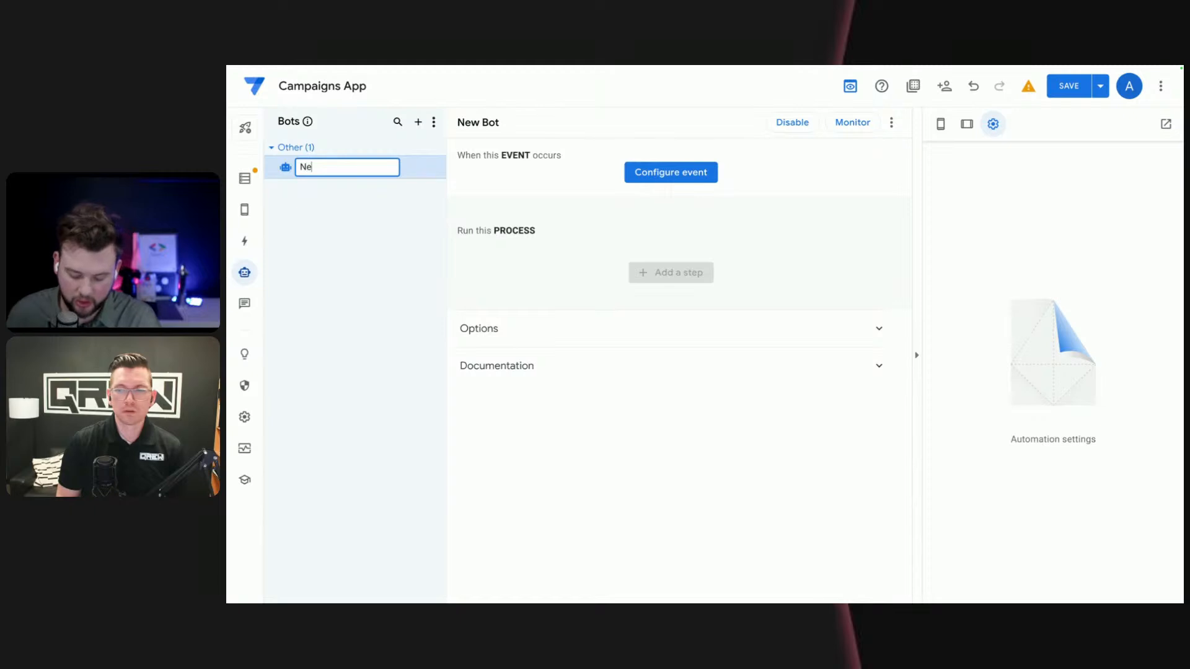
type("w Campain")
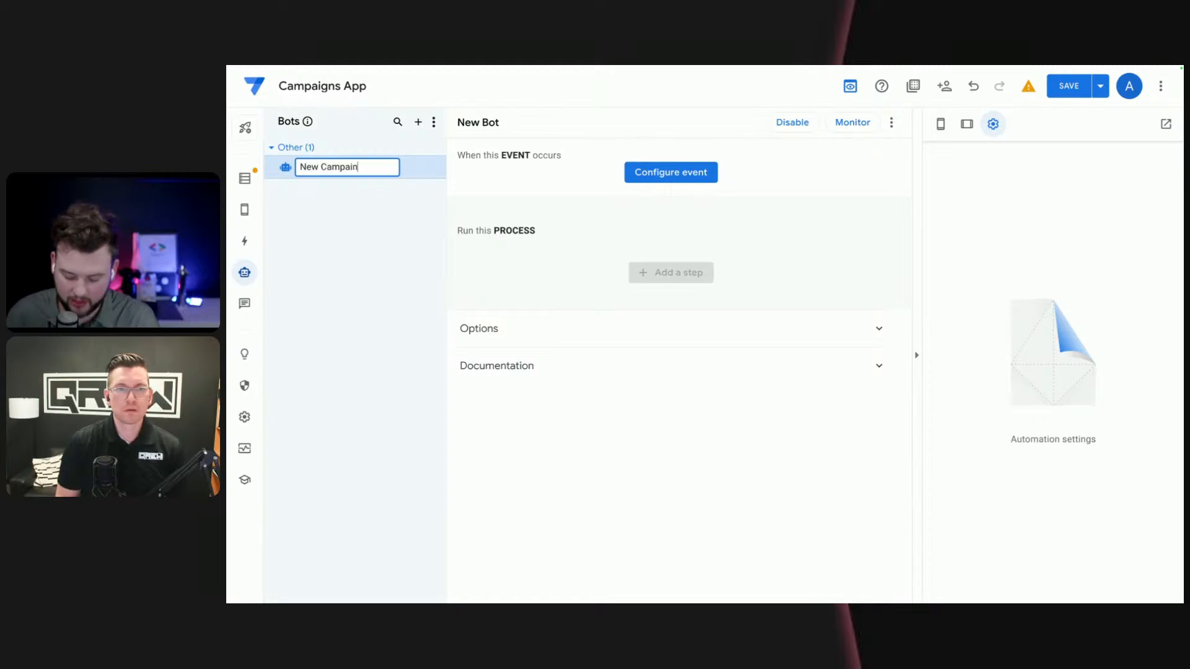
type(" Approval")
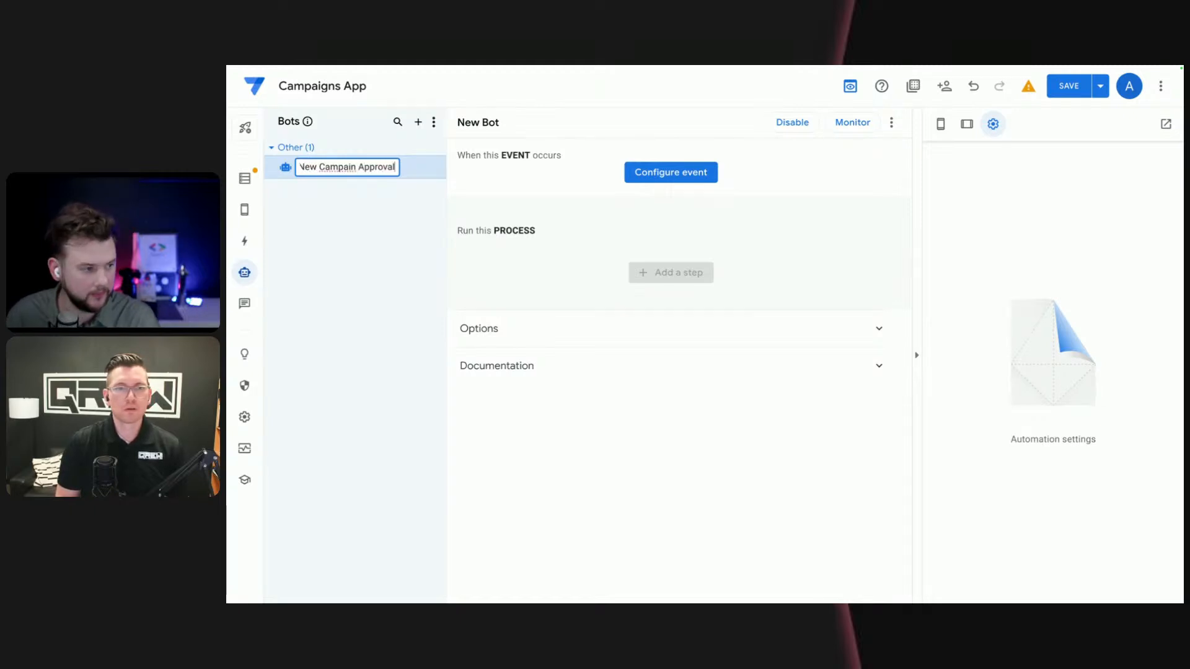
type("g")
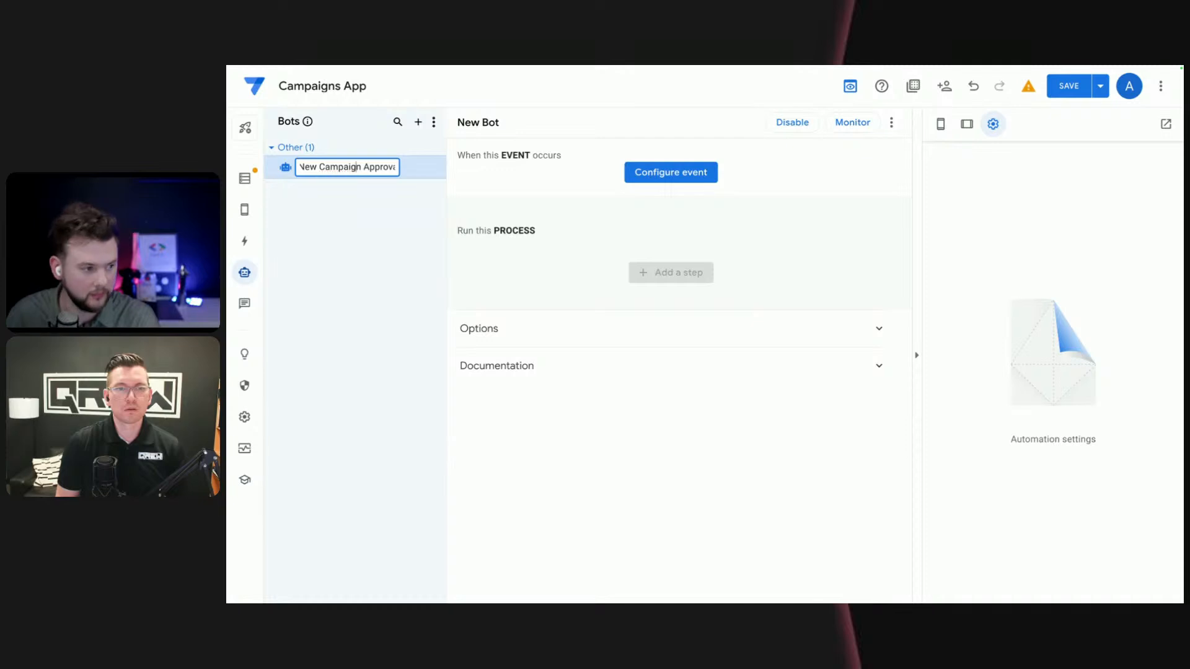
left_click(364, 275)
- Create a new event for the New Campaign Approval bot and set its event source to AppSheet database
left_click(638, 175)
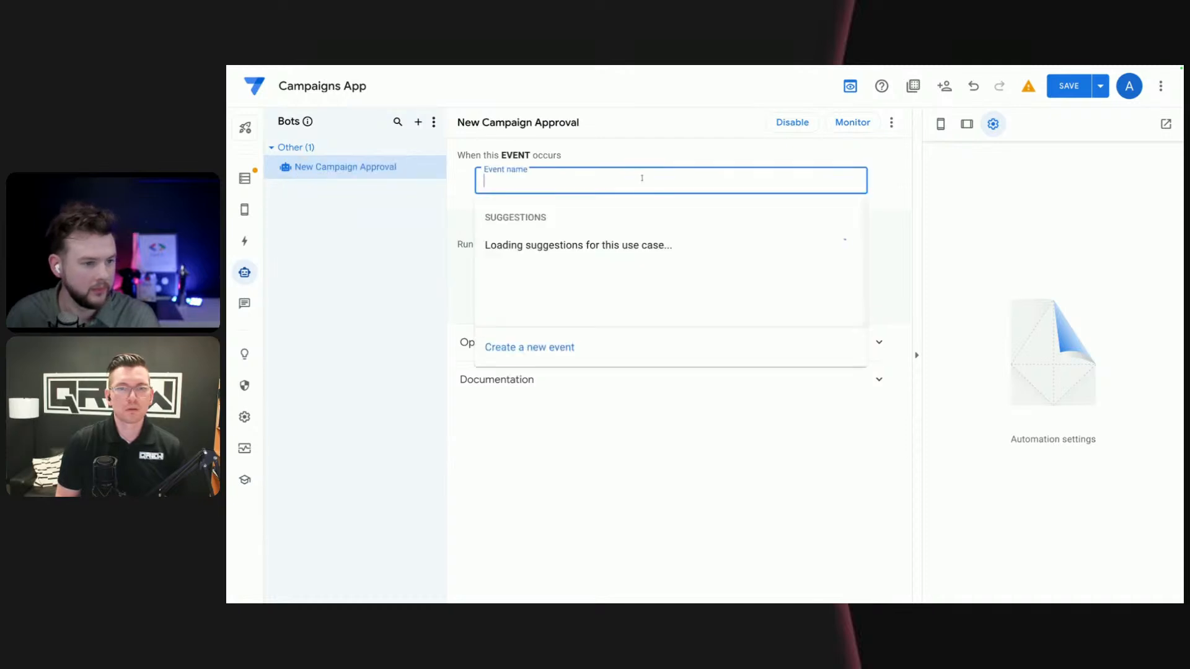
left_click(534, 349)
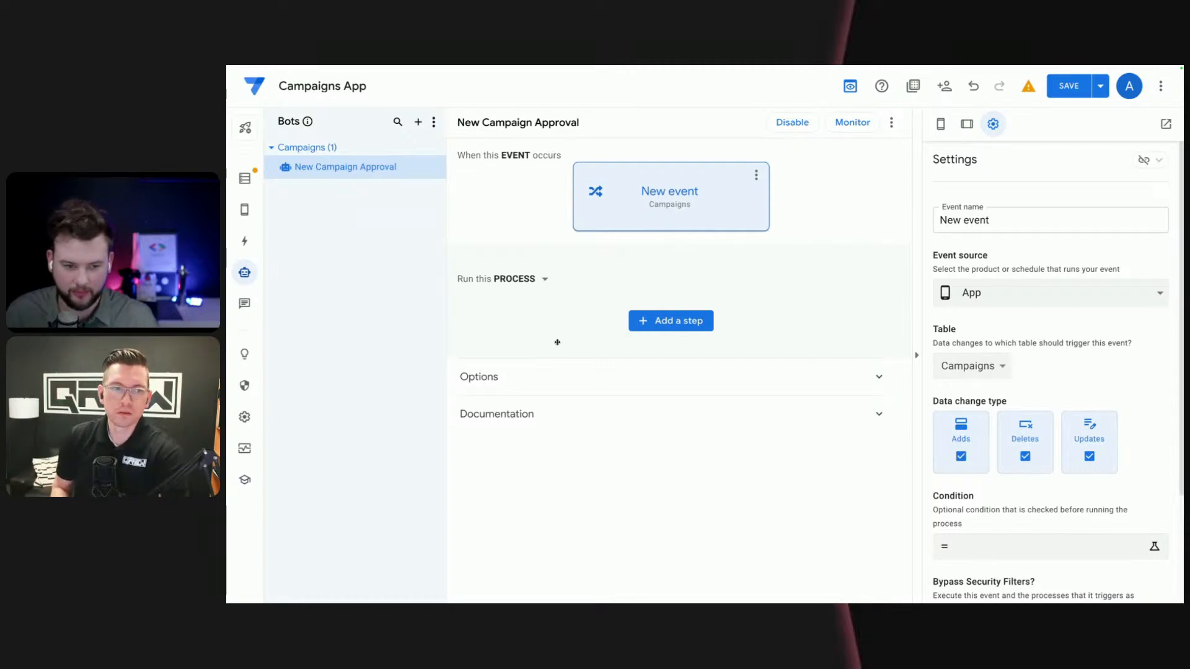
left_click(1046, 299)
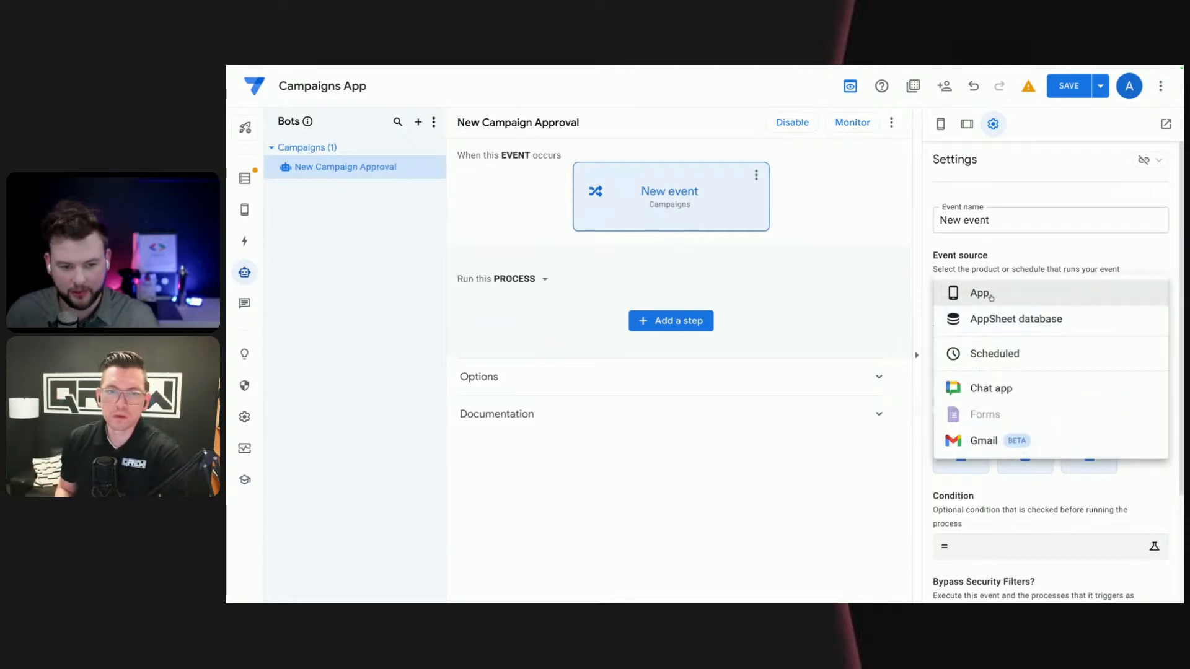
left_click(1016, 323)
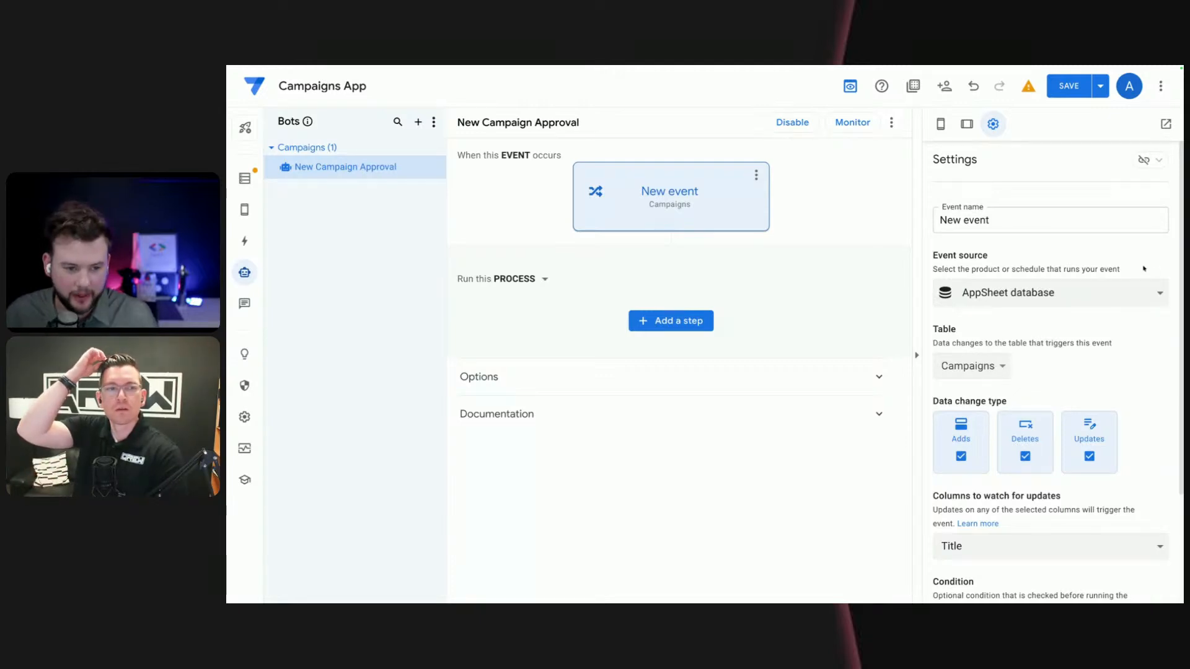
- Review the available event sources for the new event, keeping AppSheet database selected
left_click(1065, 296)
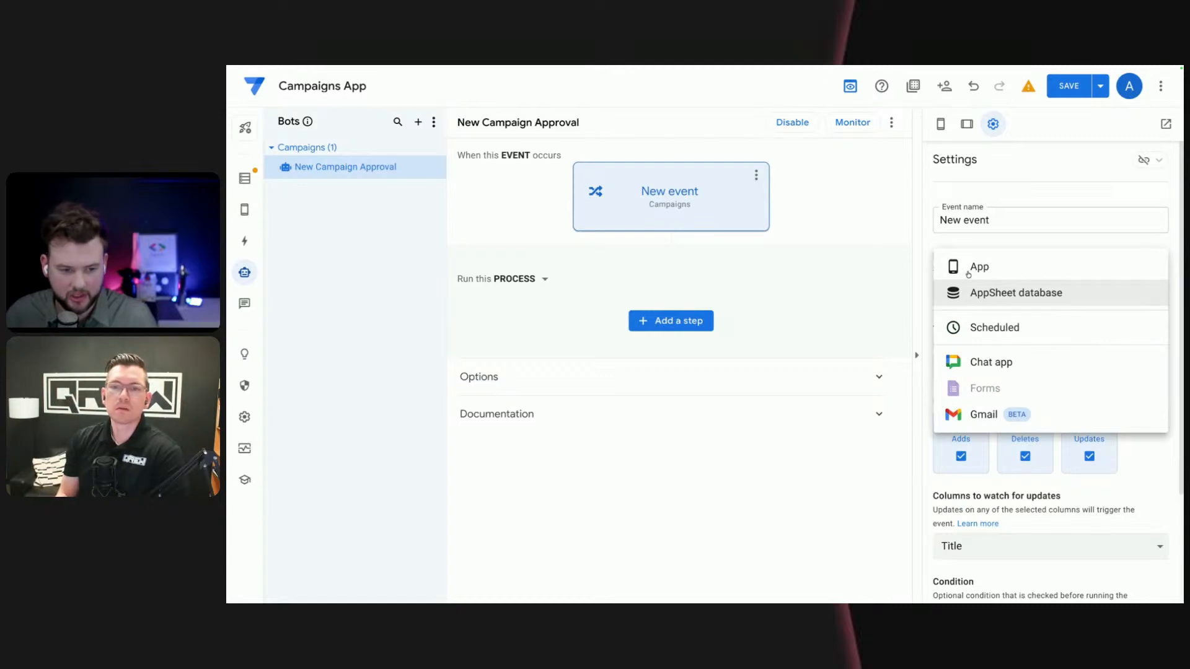
left_click(790, 497)
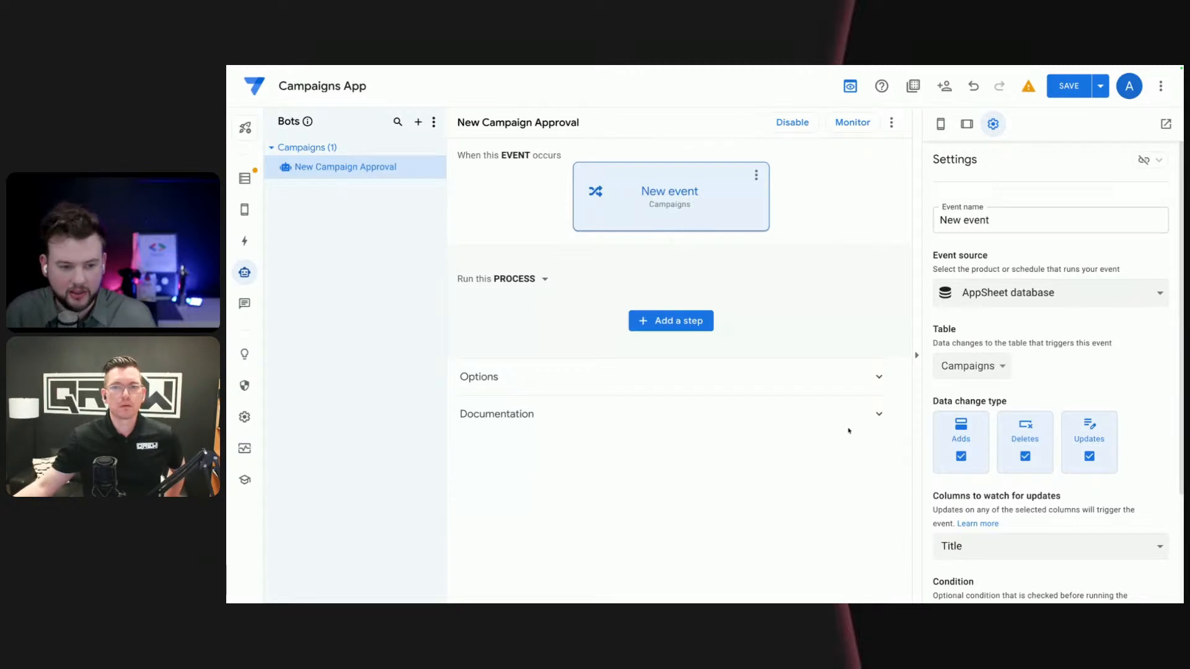
left_click(993, 295)
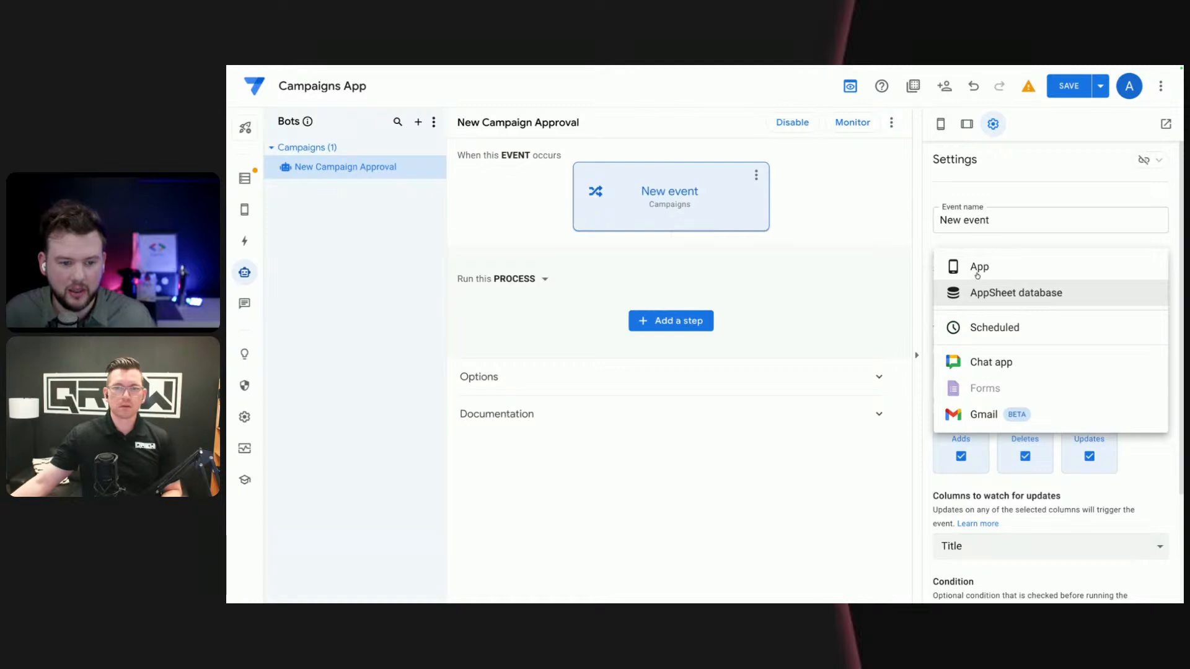
left_click(1003, 294)
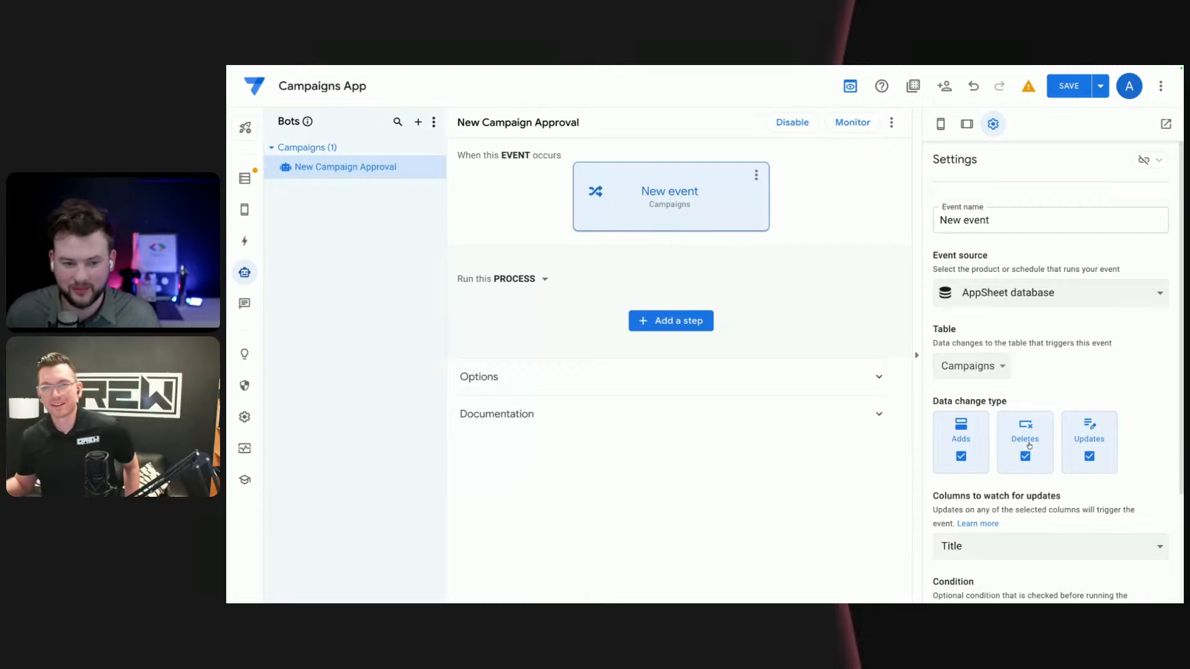
- Check the event source choices once more and leave AppSheet database selected
left_click(1116, 298)
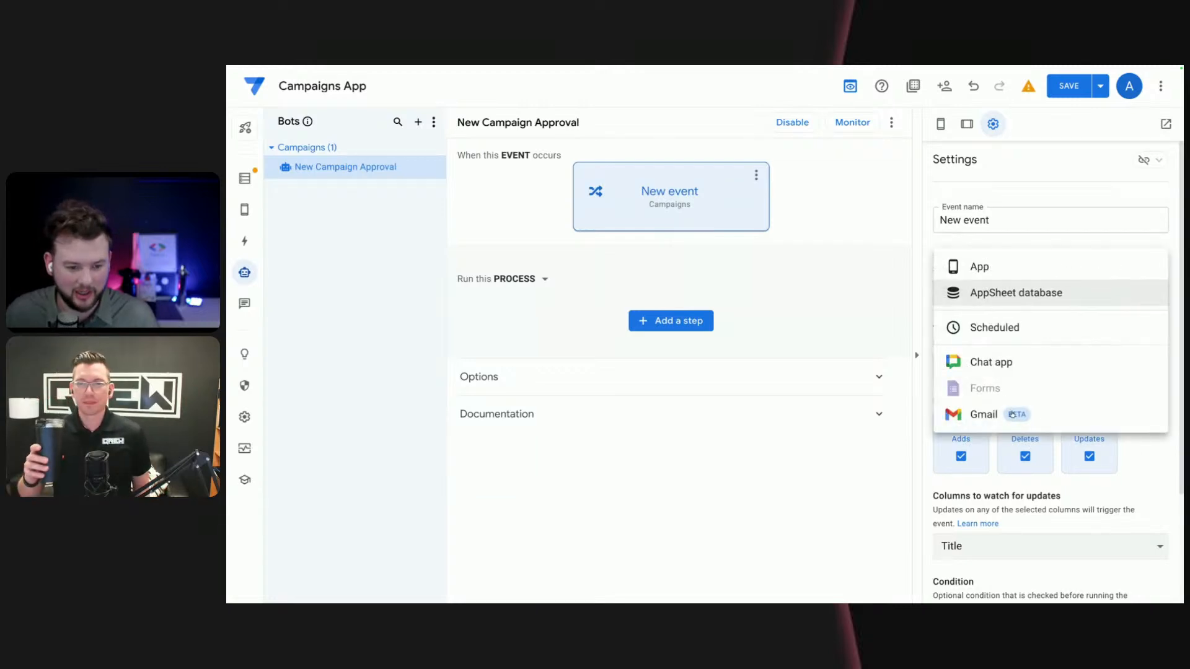
left_click(1036, 296)
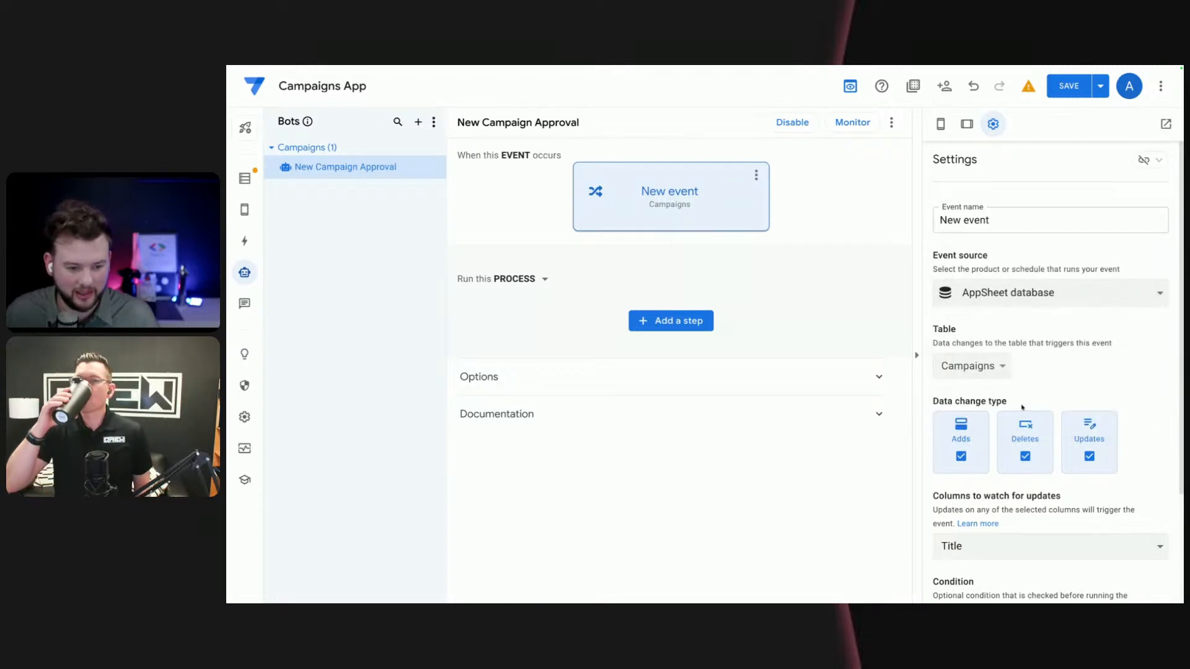
left_click(1038, 303)
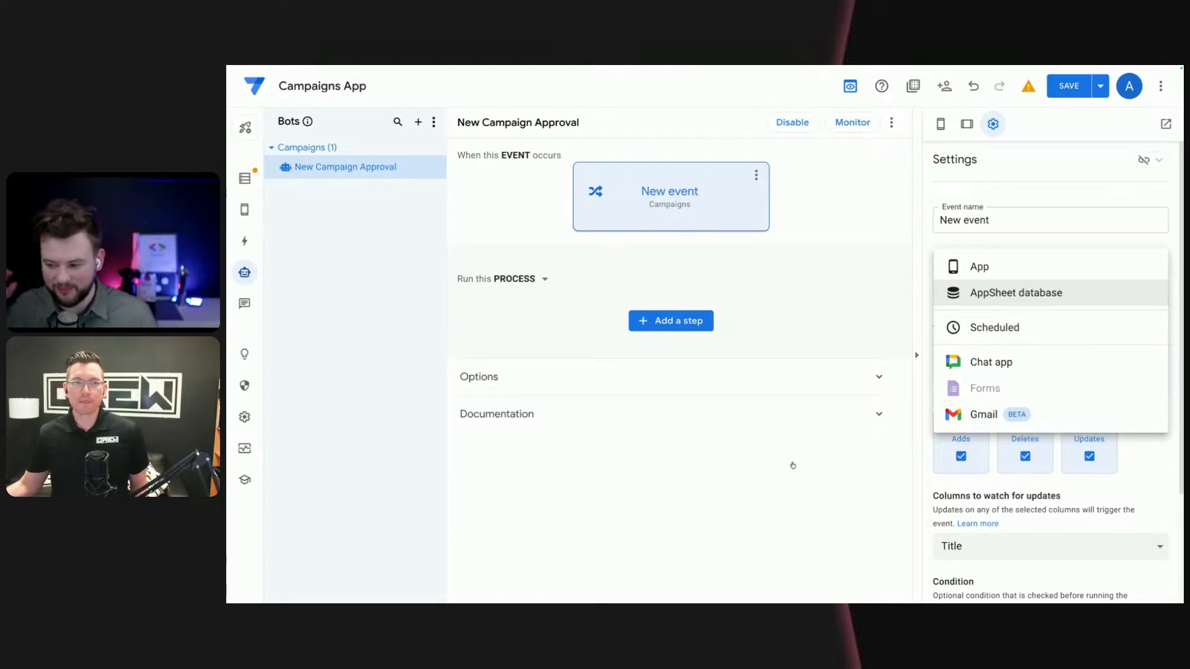
left_click(1004, 292)
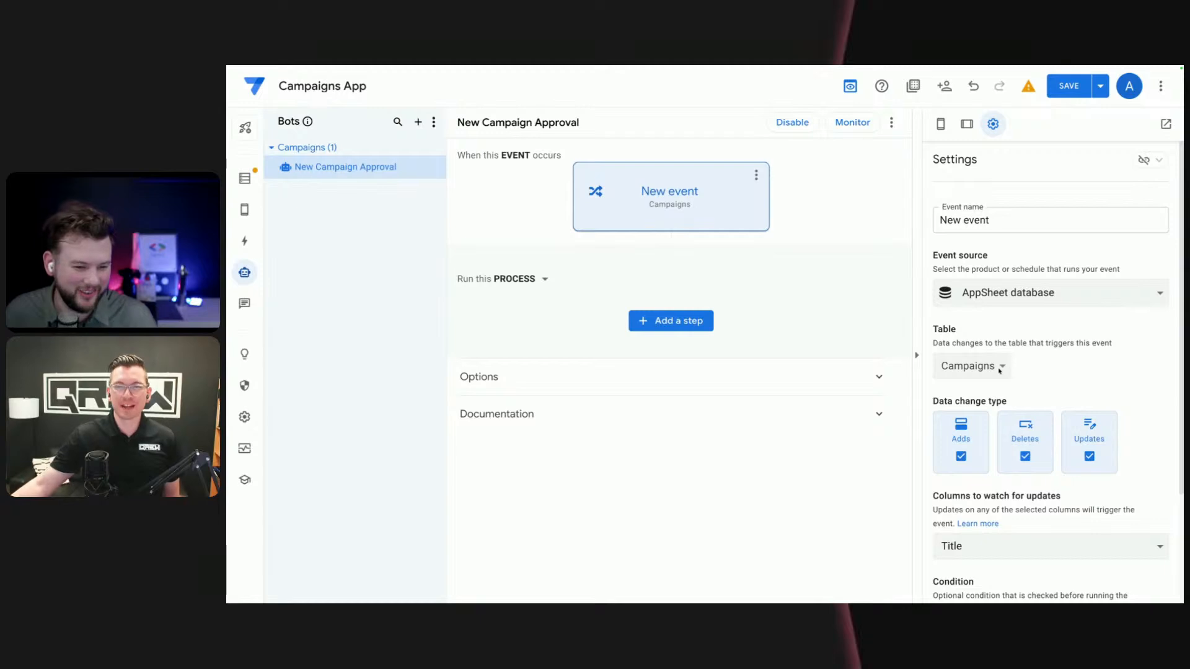
- Keep Campaigns as the event's table and restrict the data change type to Adds only
left_click(999, 368)
left_click(999, 369)
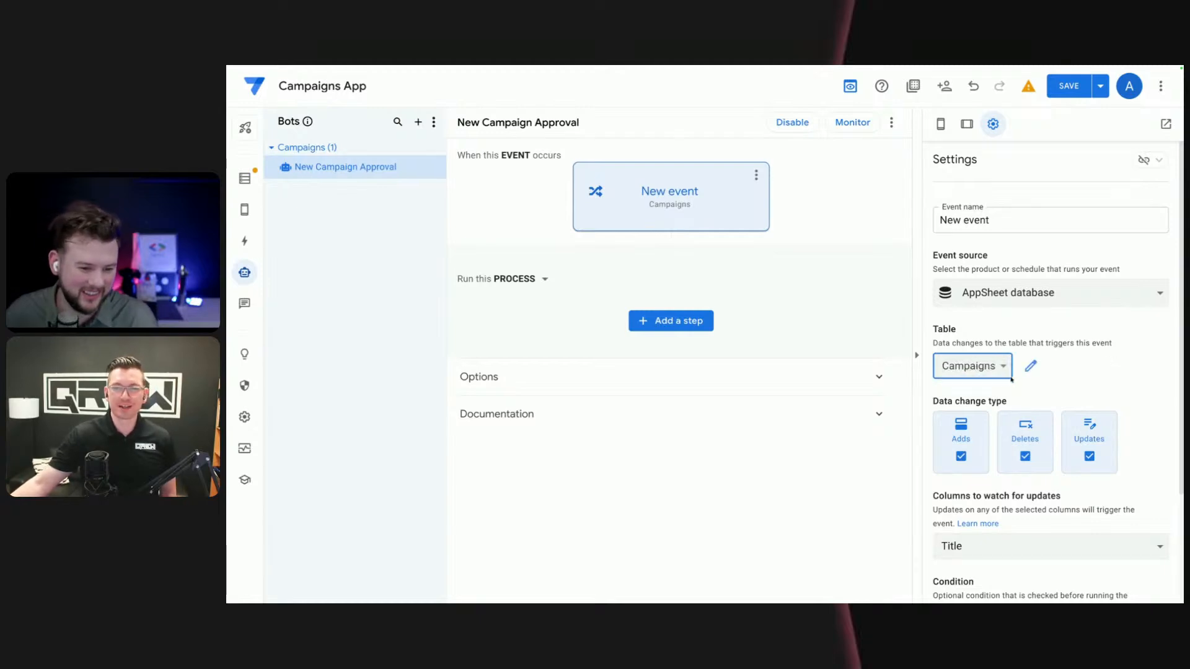
left_click(998, 376)
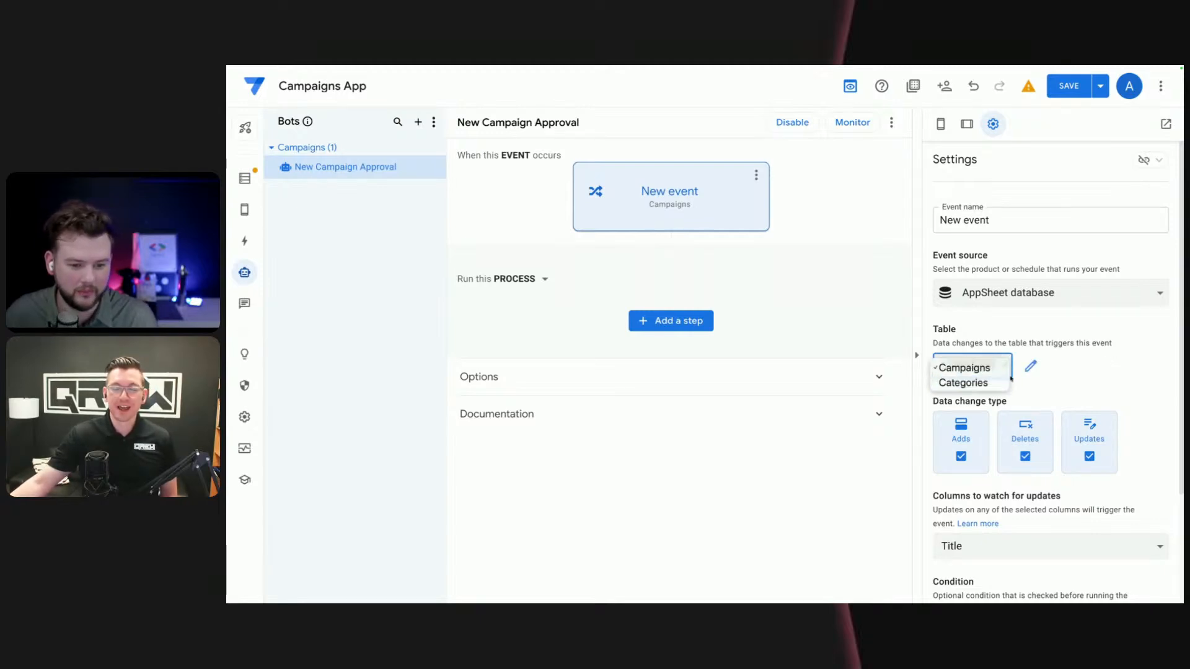
left_click(1053, 357)
left_click(996, 370)
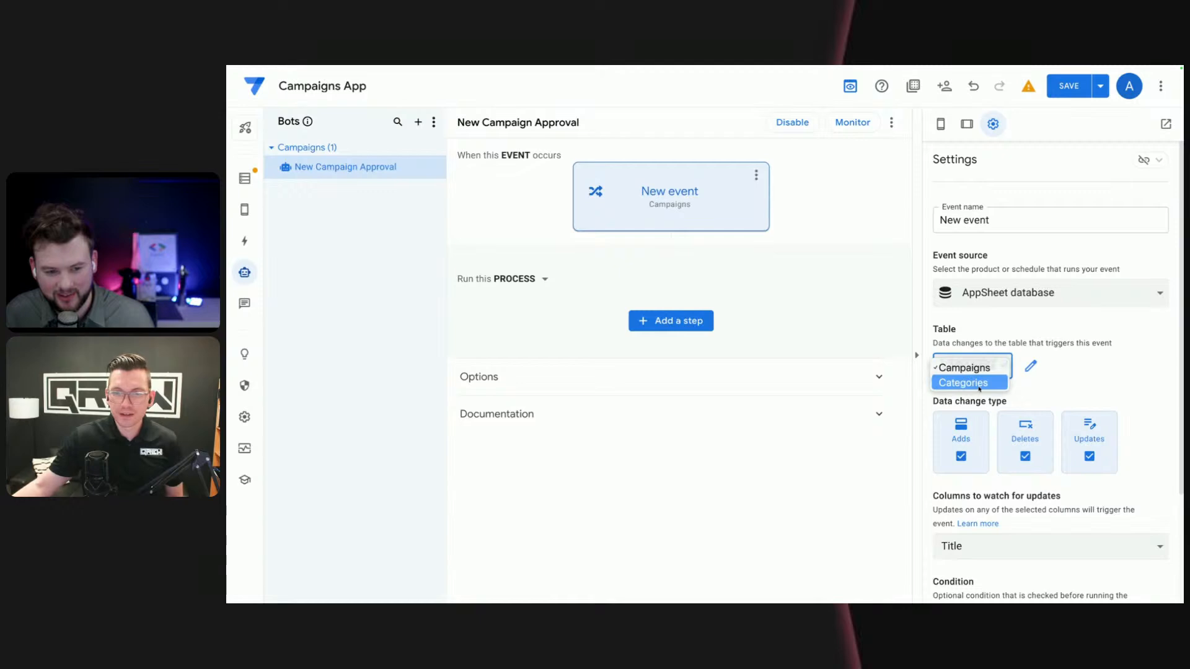
left_click(1037, 364)
left_click(986, 369)
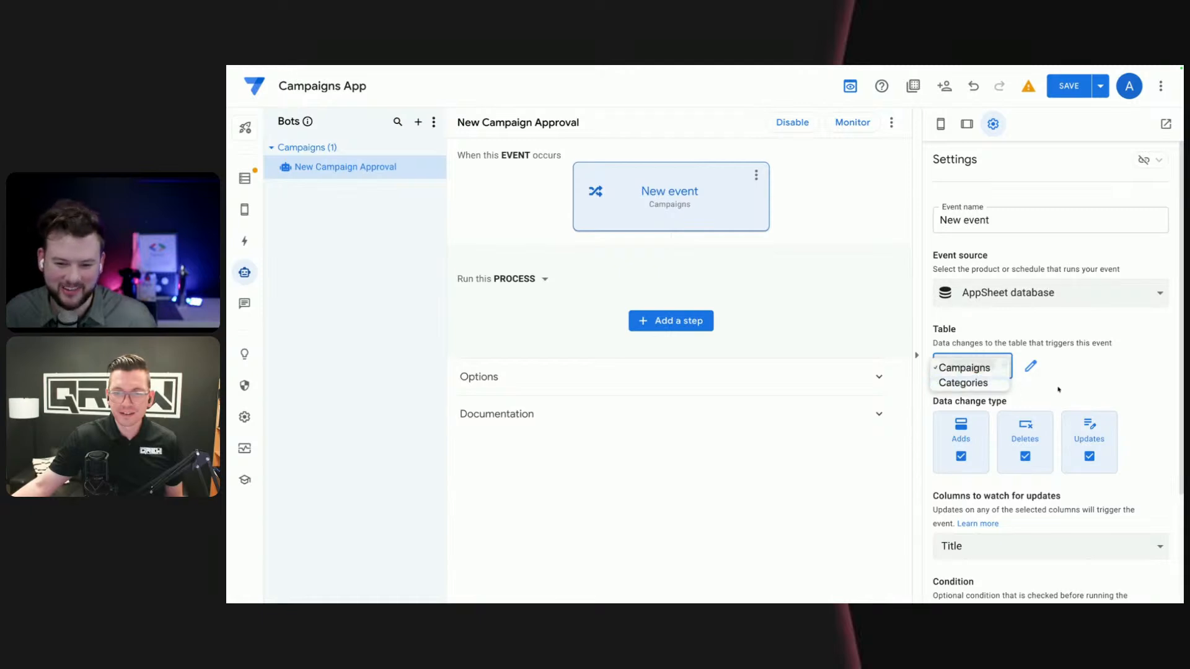
left_click(1058, 390)
left_click(983, 375)
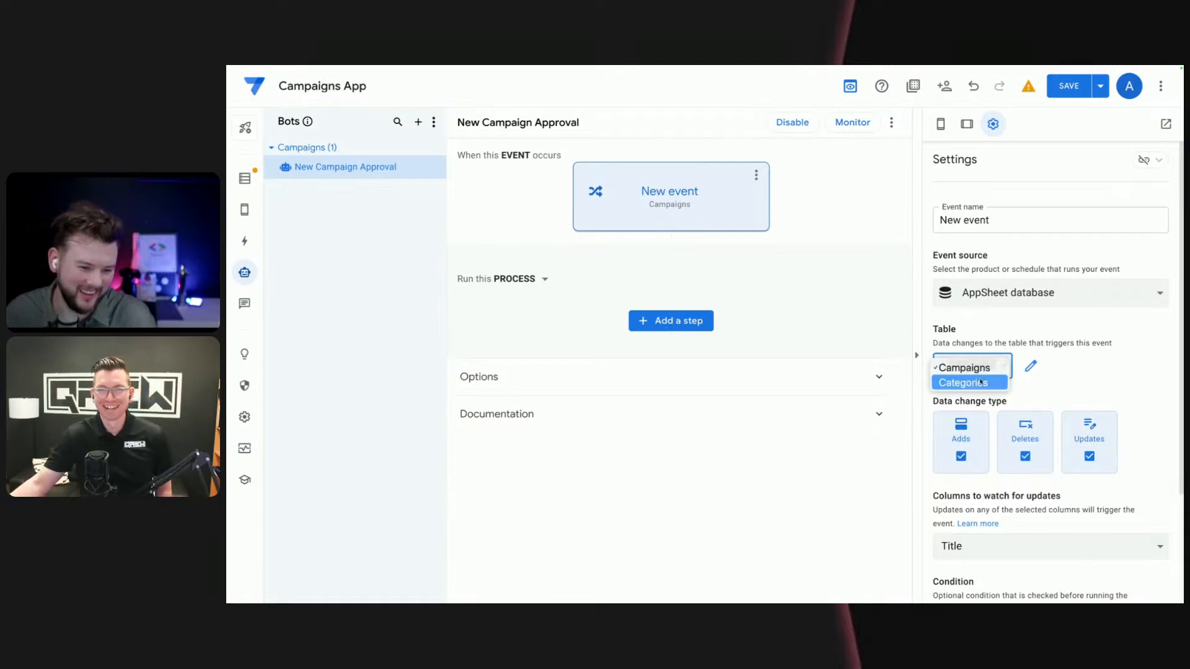
left_click(981, 368)
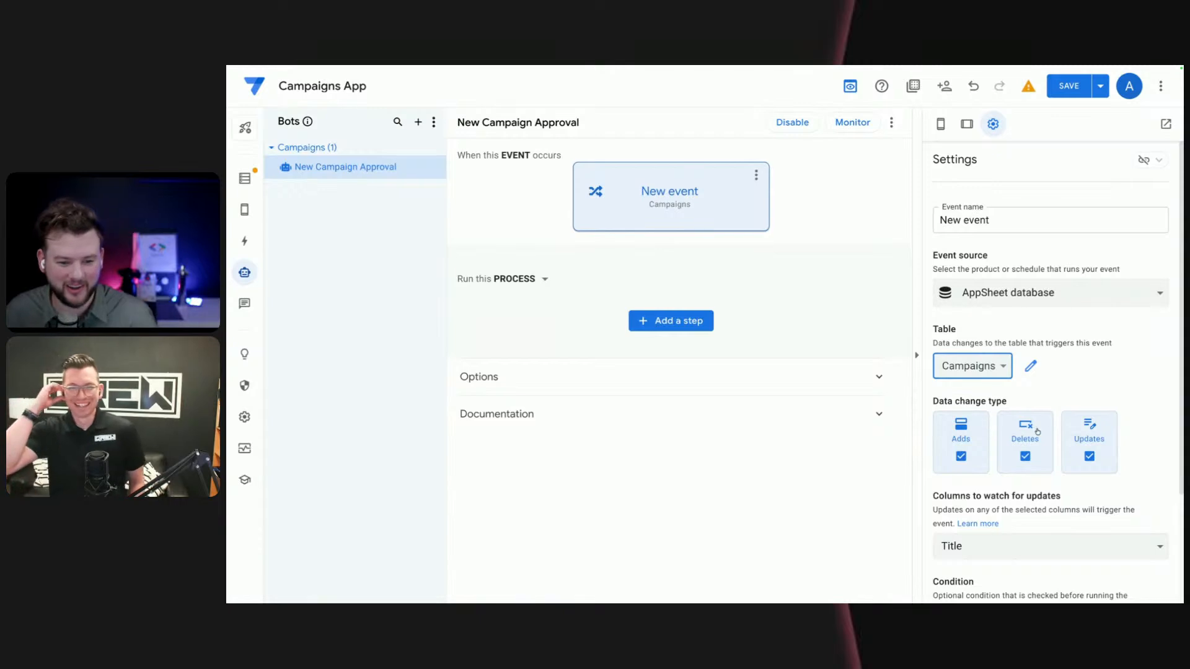
left_click(1037, 432)
left_click(1083, 439)
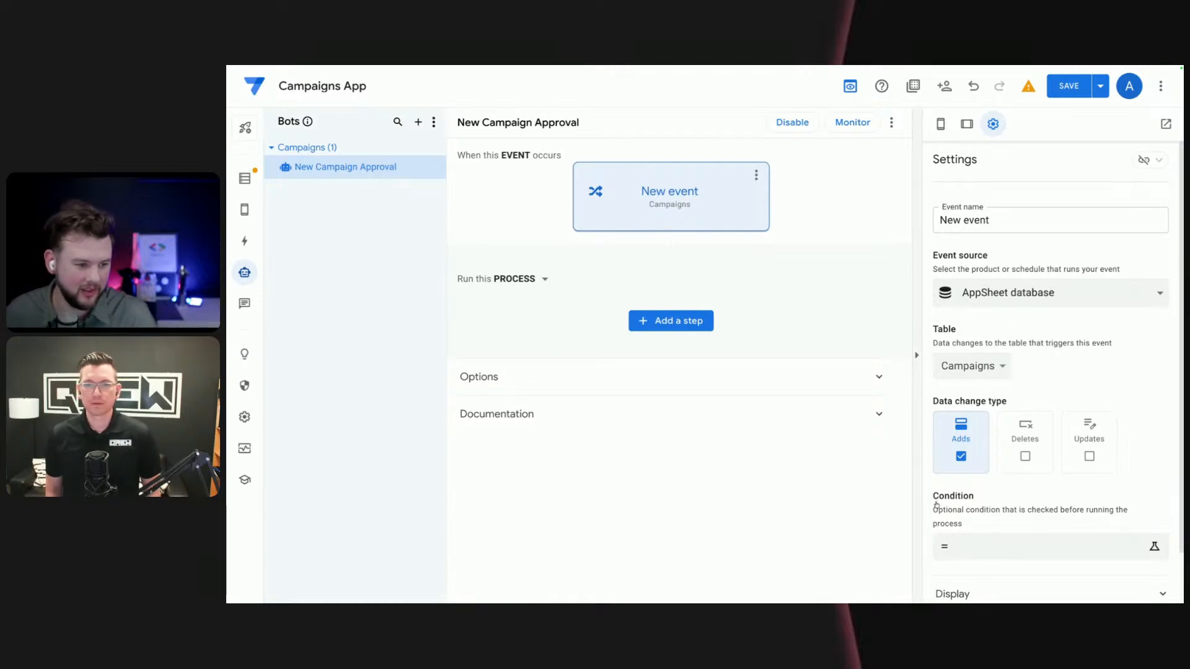
- Enter the event condition [Manager Approval]<>"Approved" in the Expression Assistant
left_click(945, 546)
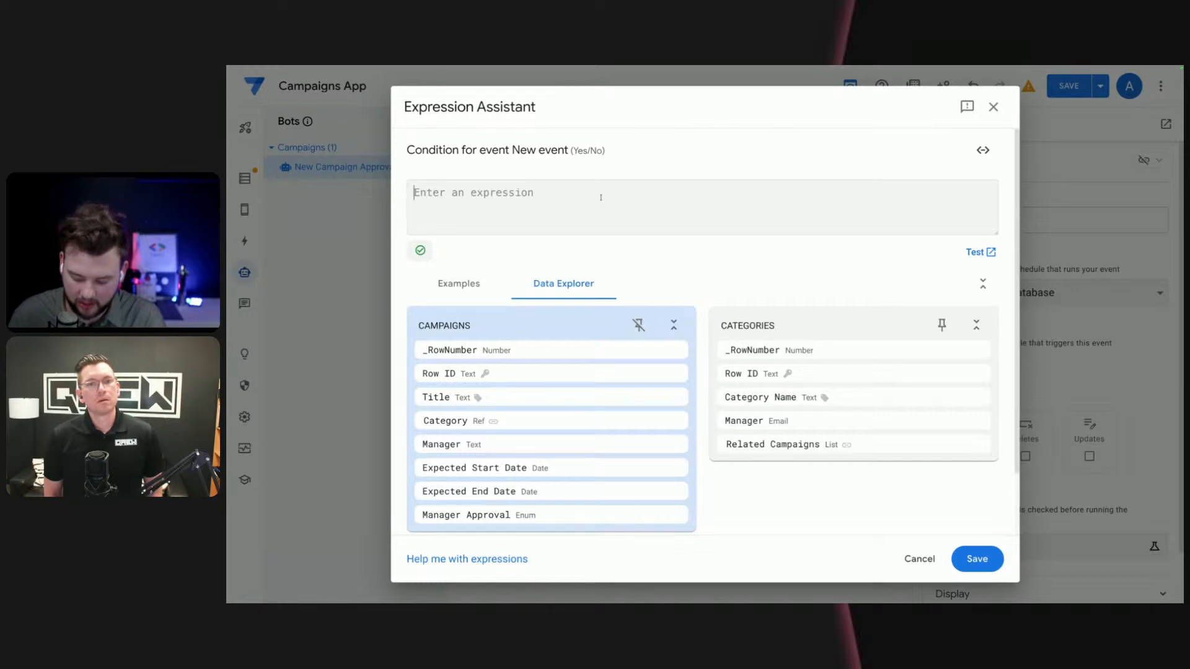
type("[st")
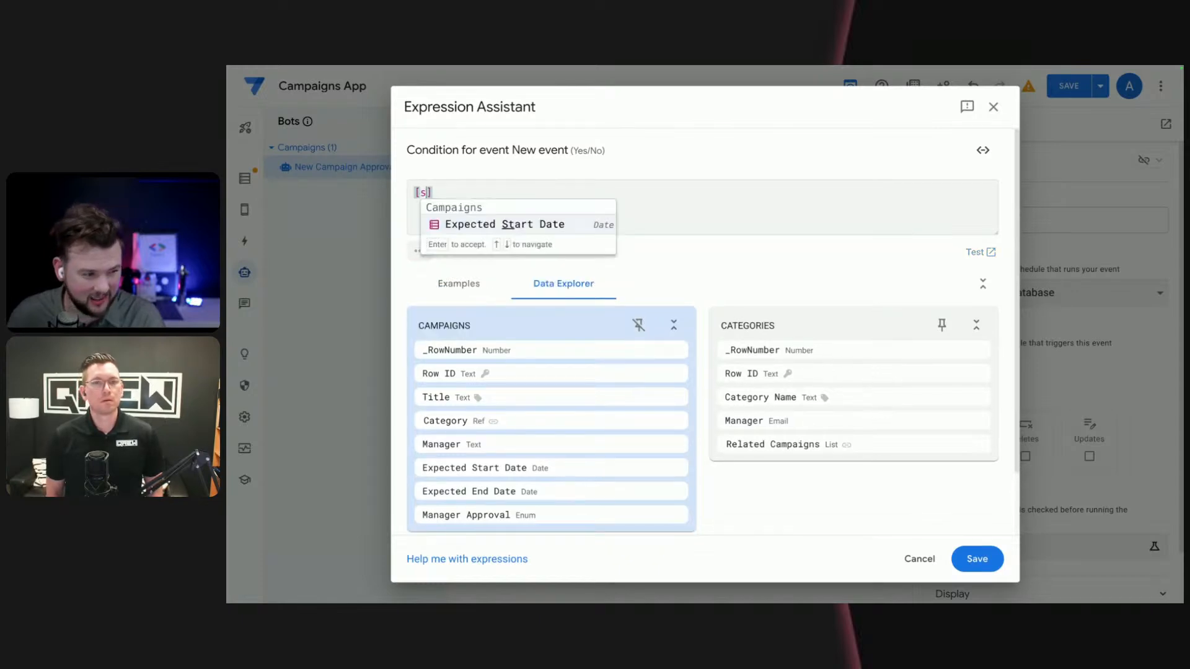
key("super+BackSpace")
type("[ma")
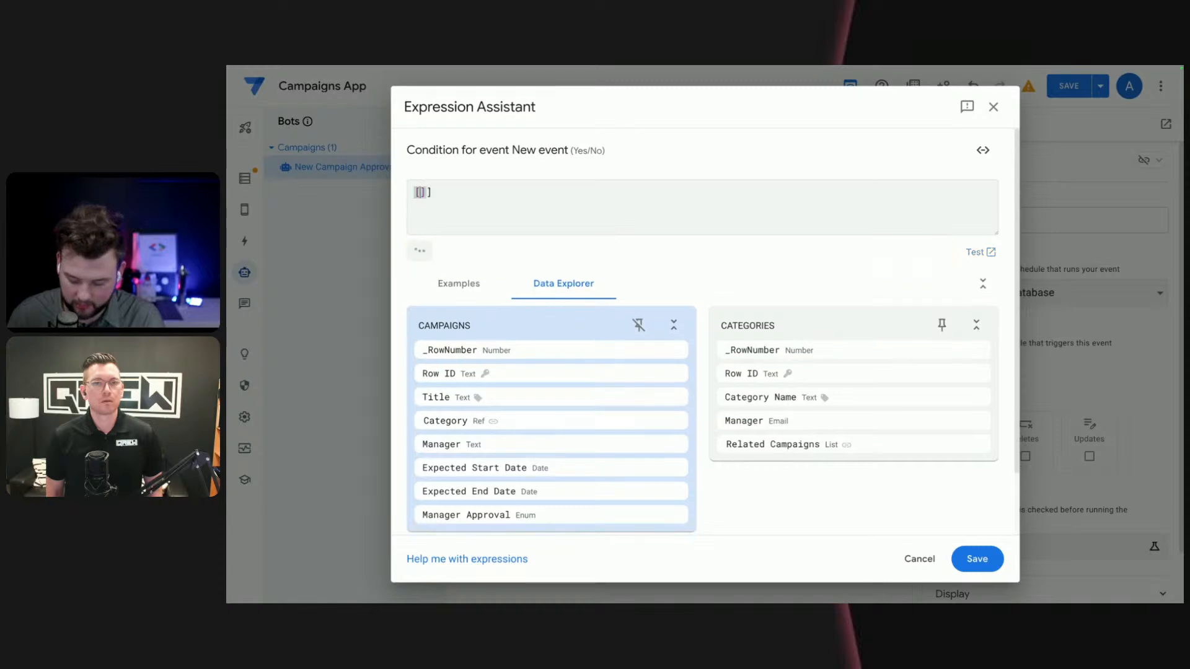
type("nager")
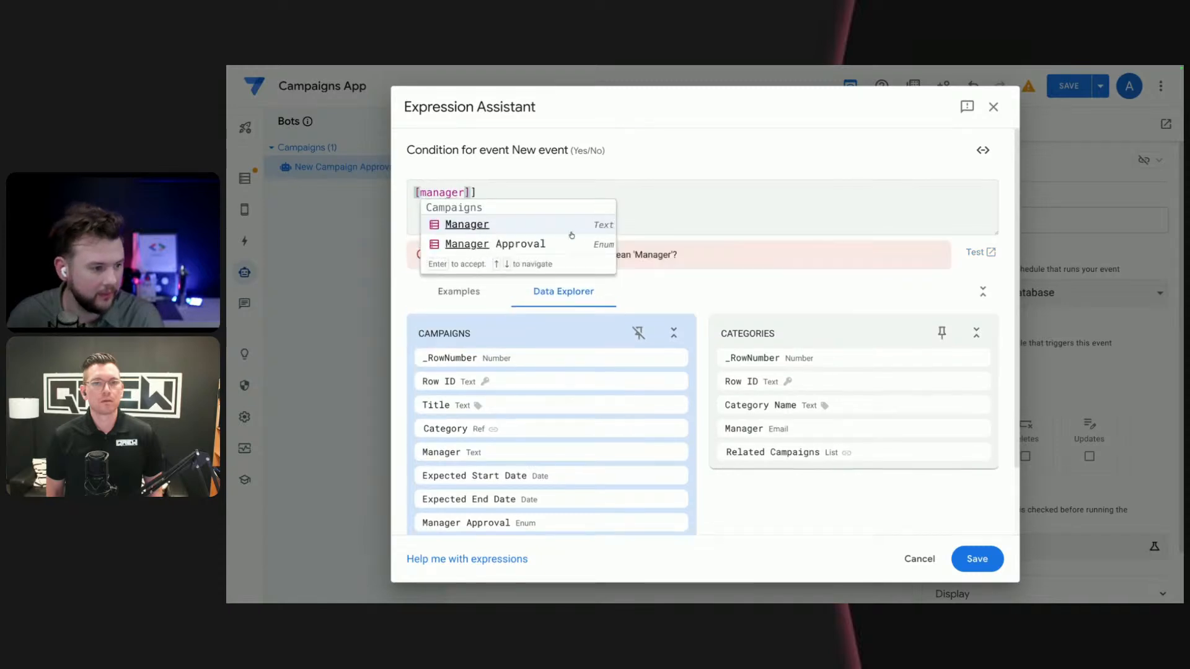
left_click(565, 245)
left_click(566, 192)
key("BackSpace")
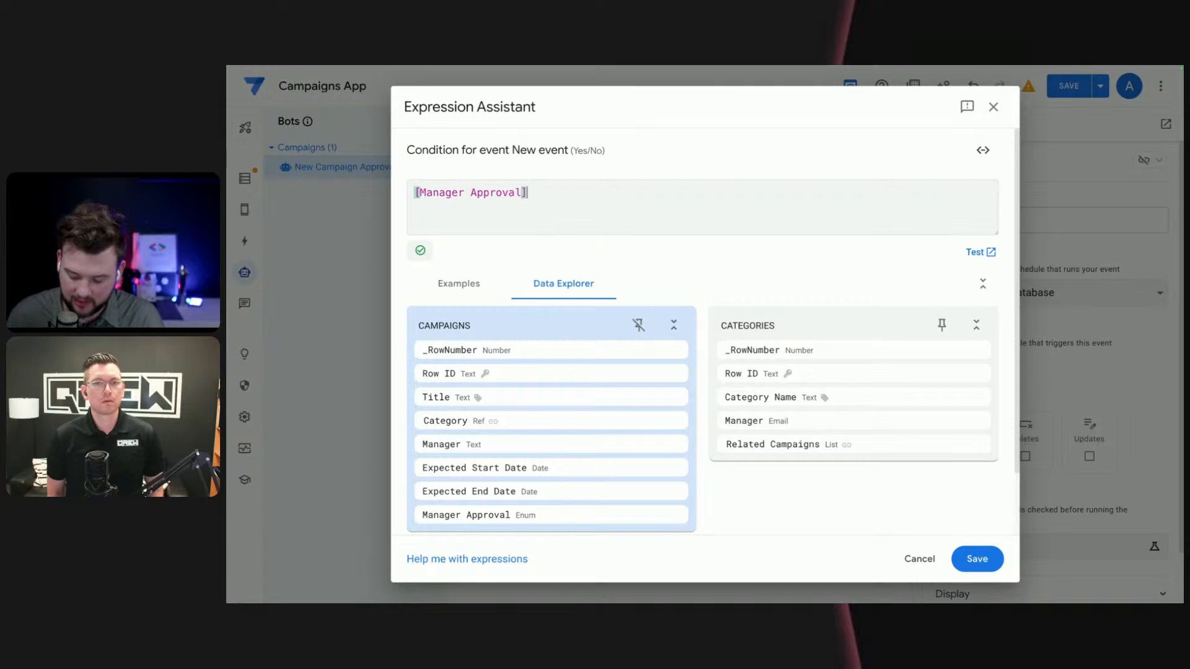
type("<>")
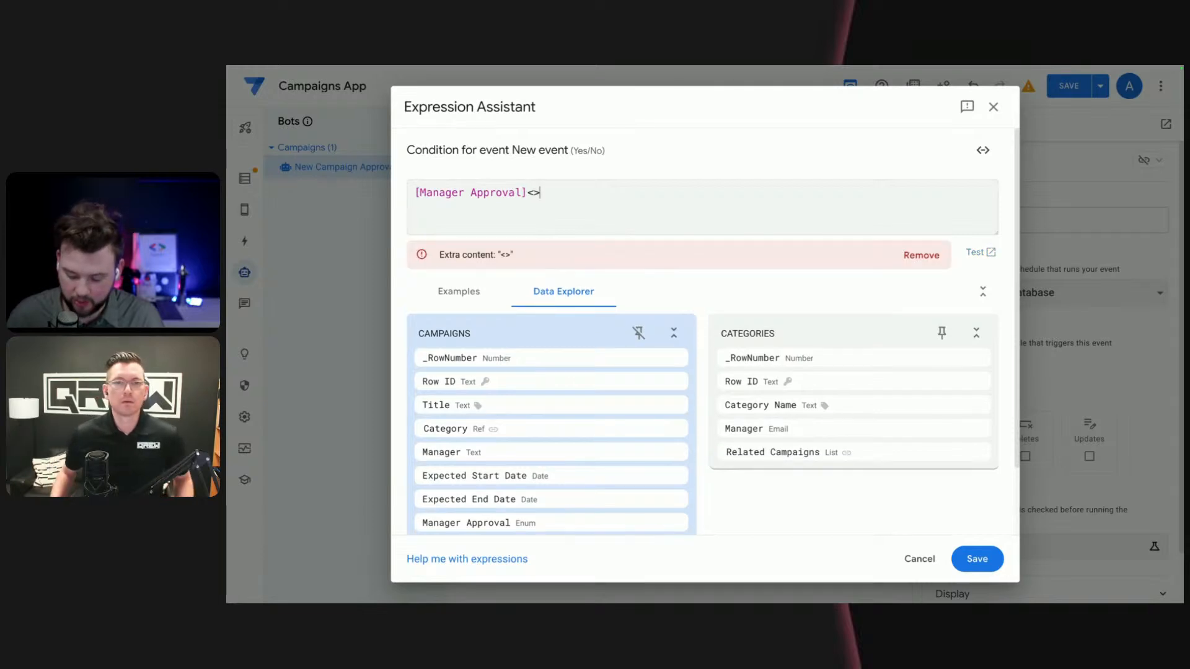
type("\"App")
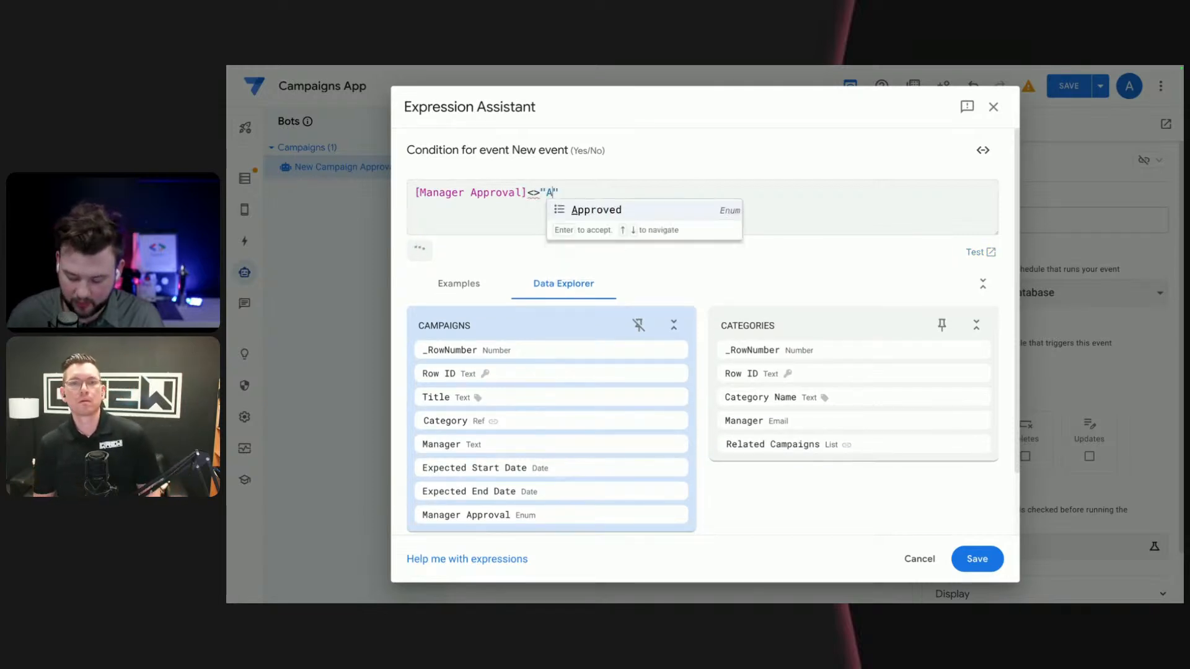
type("rv")
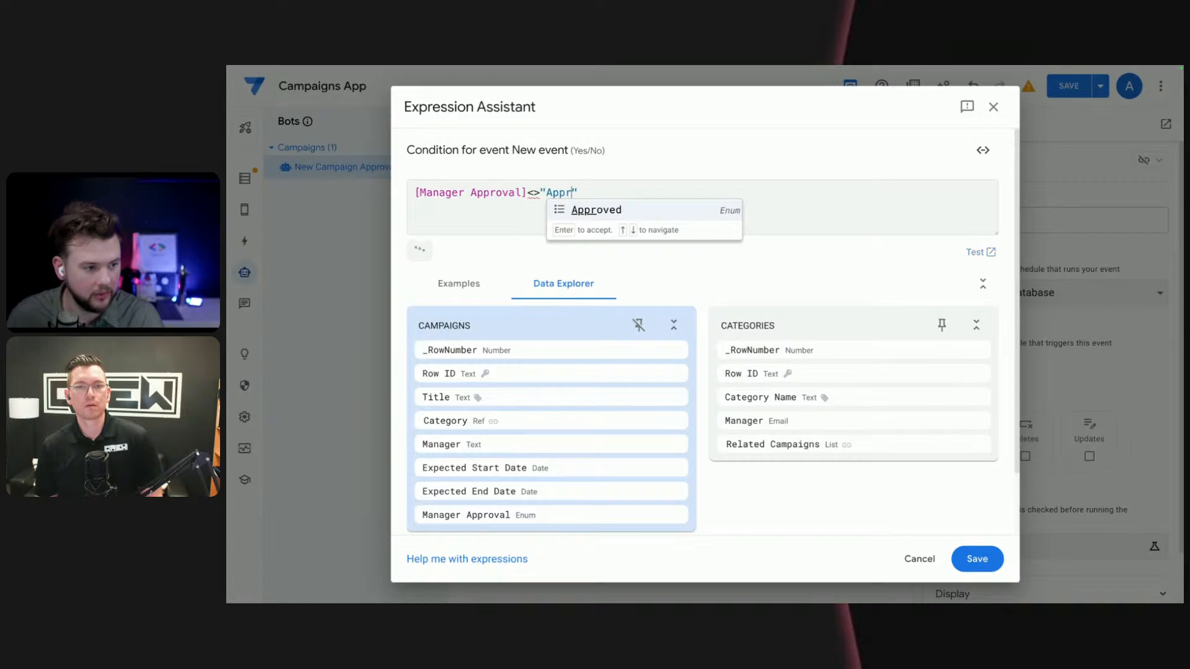
key("Return")
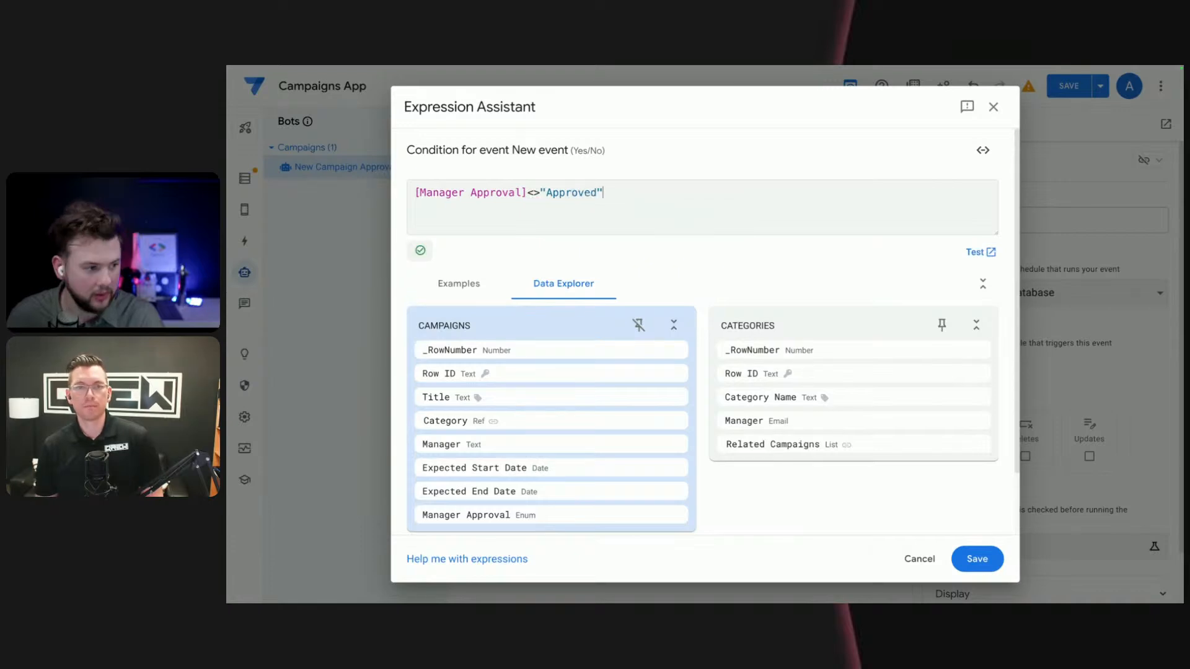
- Copy the Manager Approval comparison and wrap the existing one in an OR() function
key("Return")
key("Up")
key("shift+super+Right")
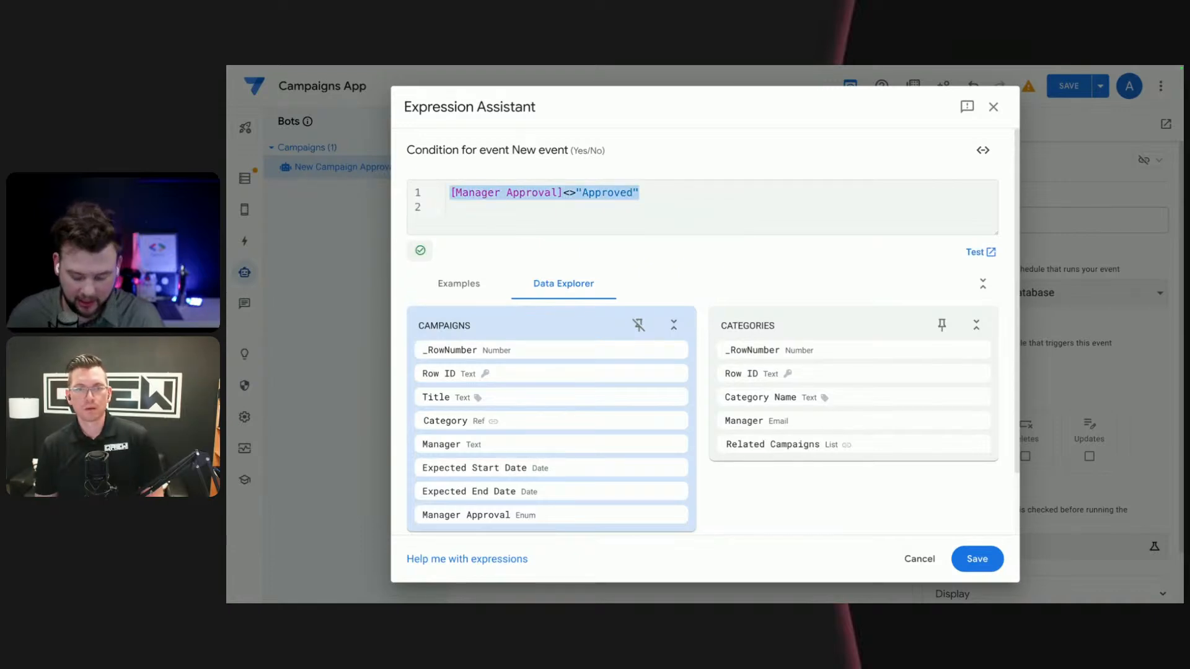
key("Right")
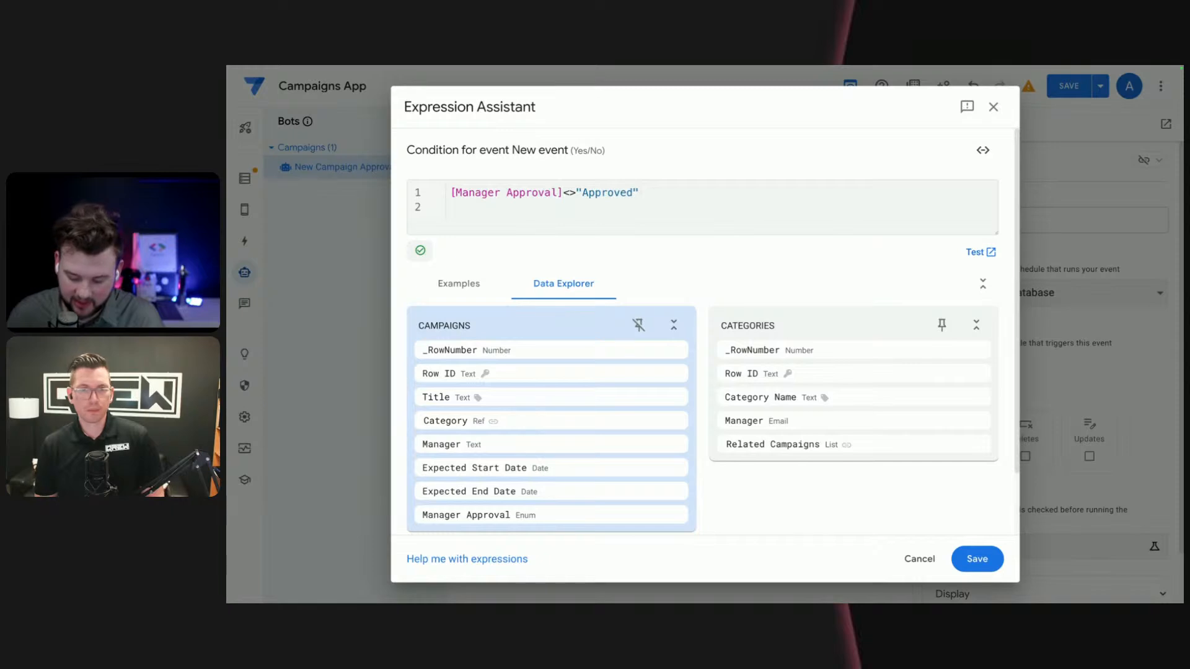
type("(")
key("BackSpace")
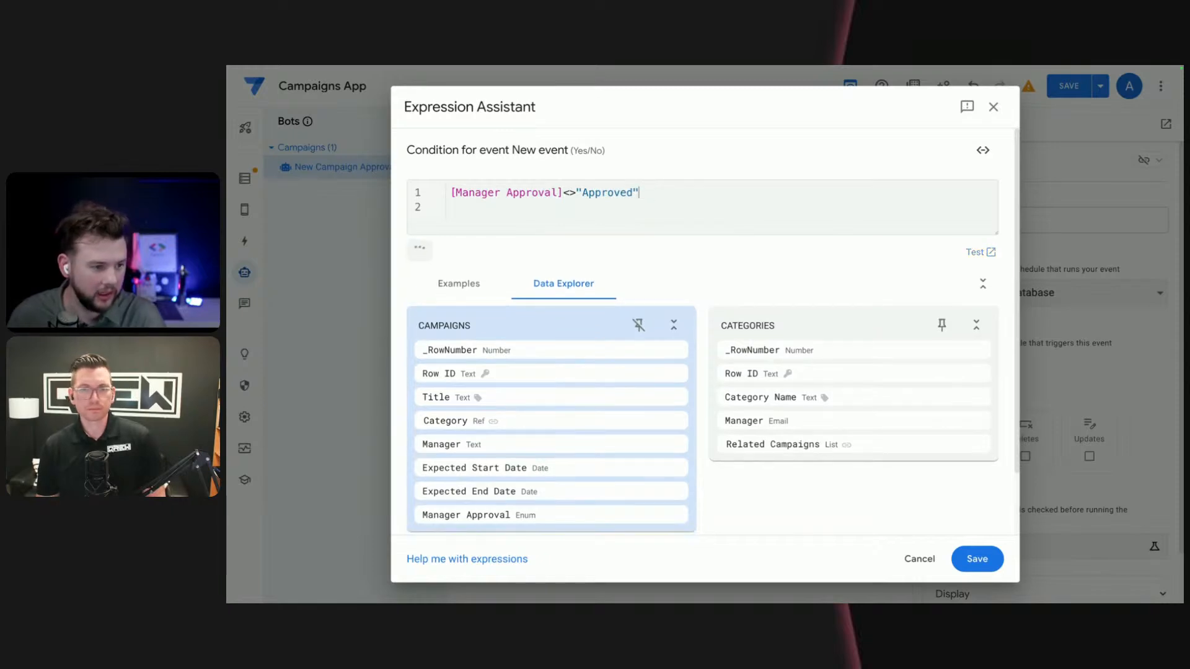
key("ctrl+a")
key("ctrl+c")
type("(")
key("Home")
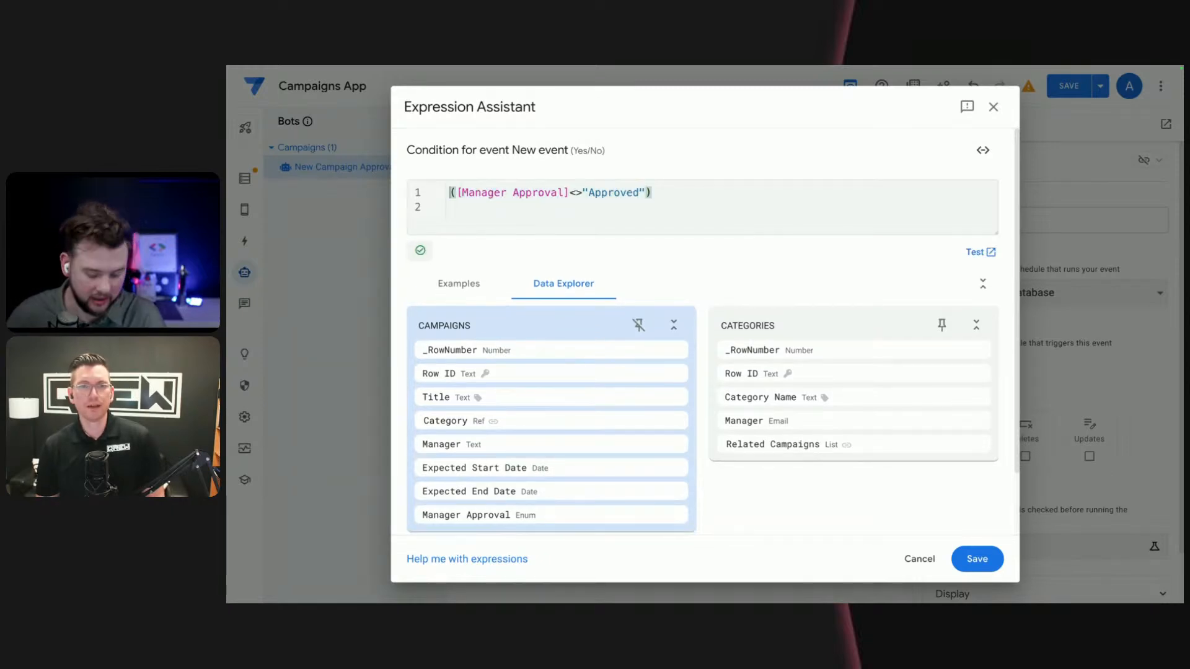
type("OR")
key("End")
key("Left")
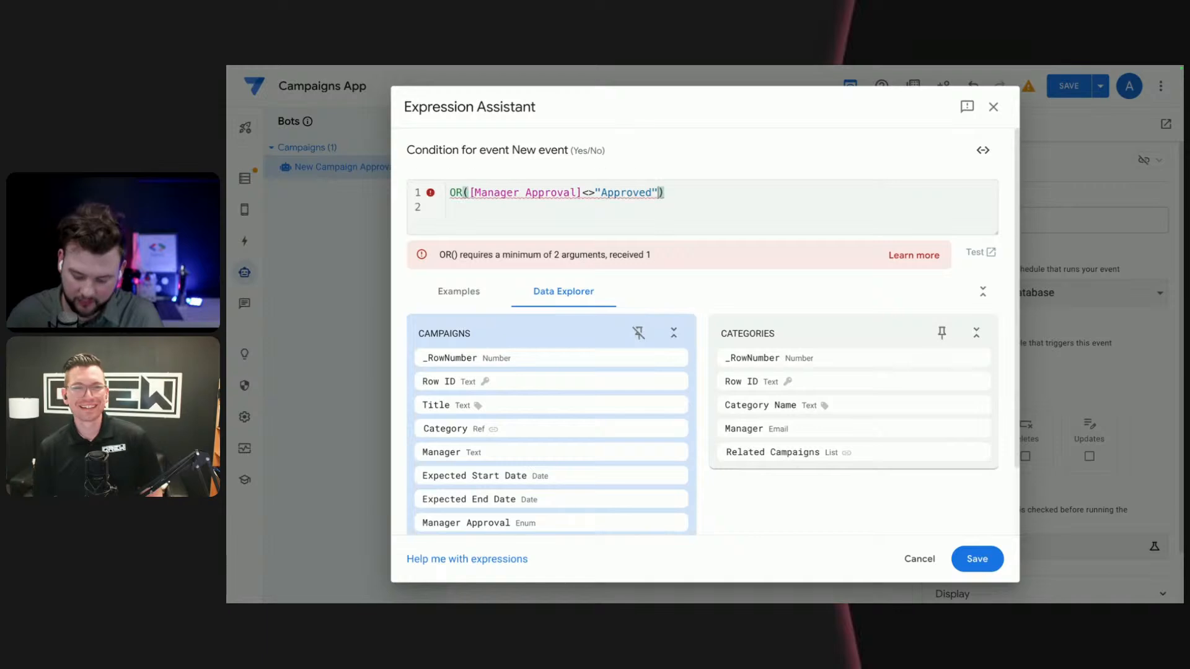
- Add the copied comparison on a new line as the second argument, with its value changed to "Rejected"
type(",")
key("Return")
key("ctrl+v")
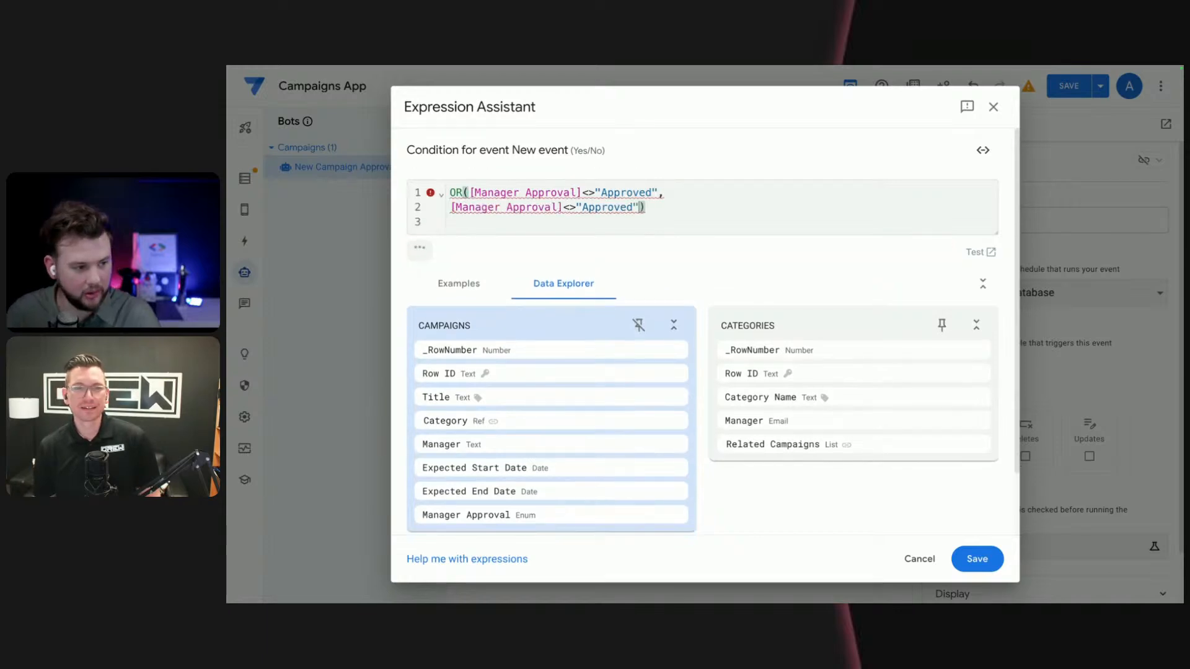
left_click(613, 208)
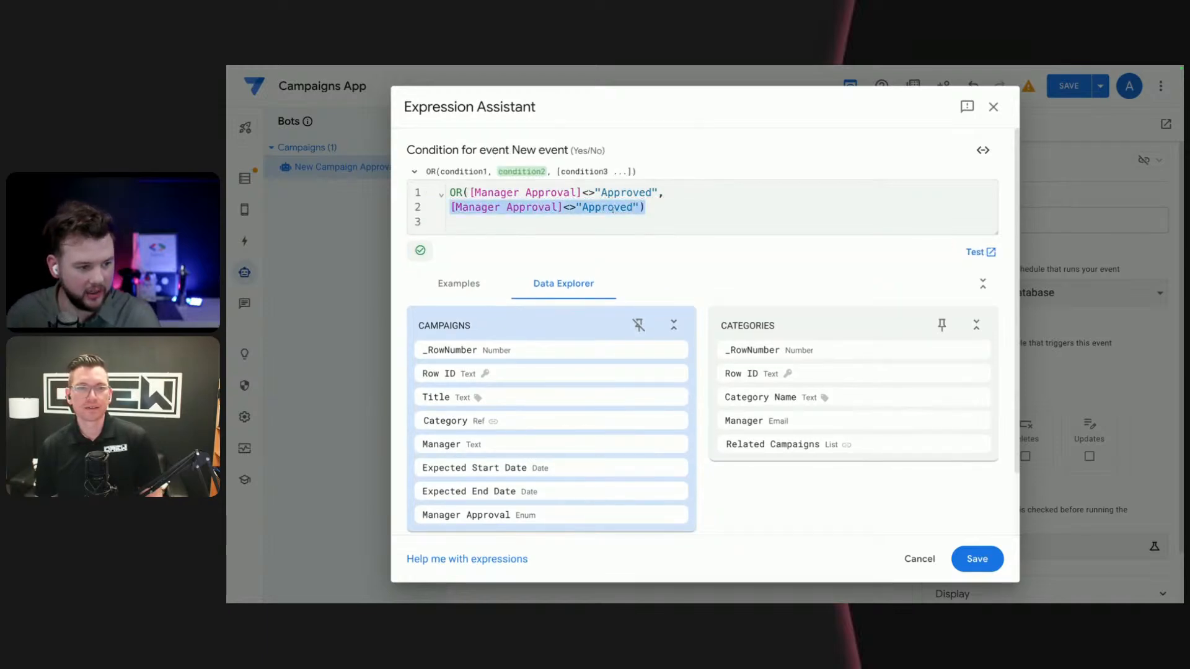
double_click(613, 208)
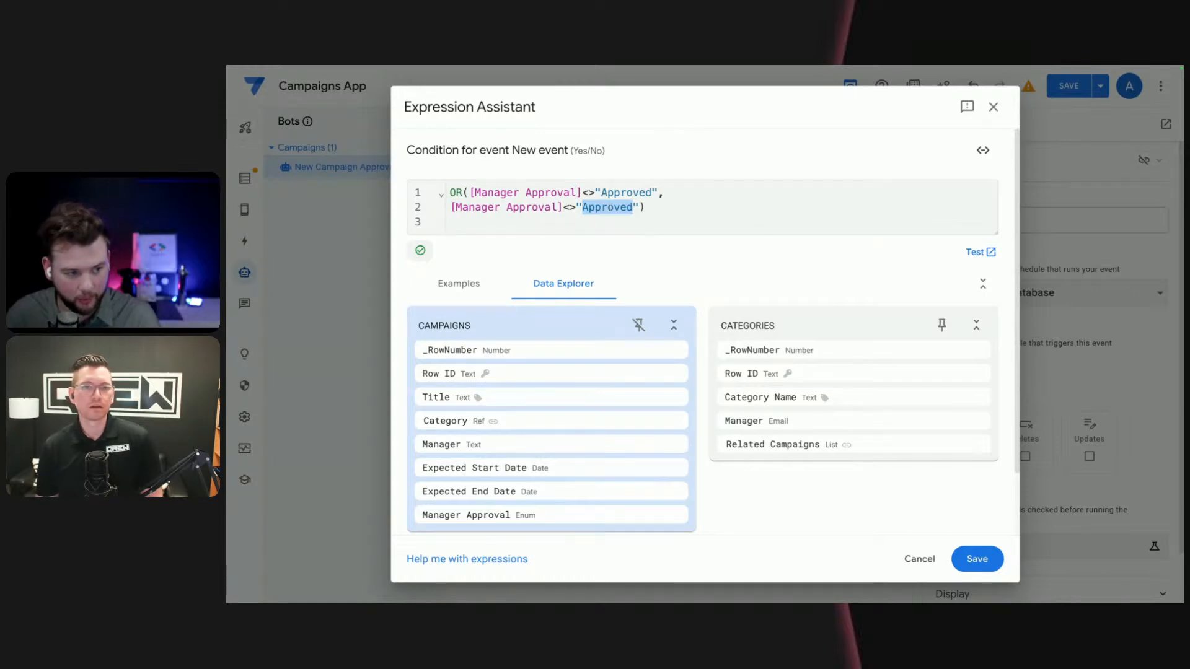
type("Reje")
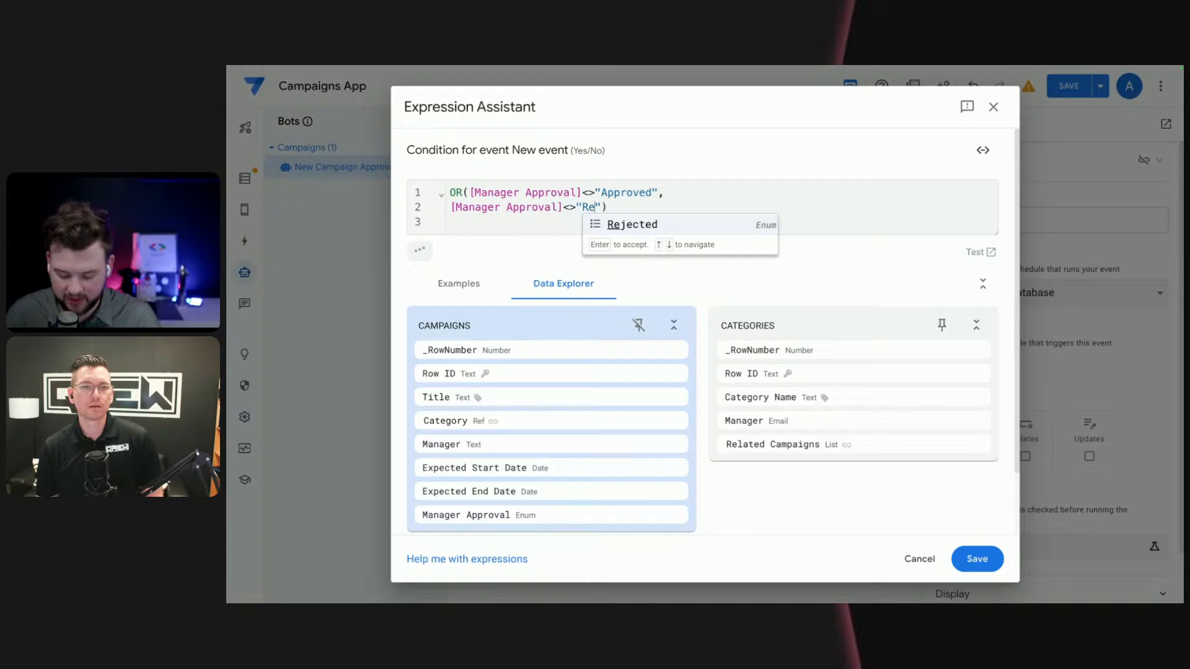
key("Return")
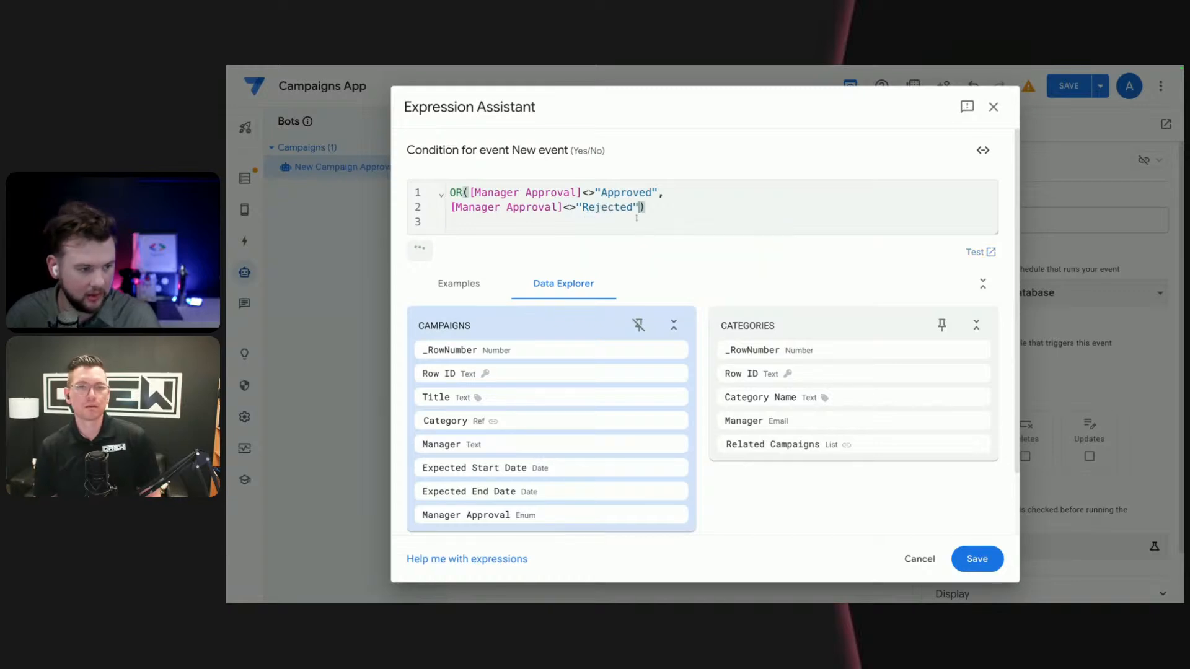
- Put the first comparison on its own line and replace the OR function with AND
left_click(471, 193)
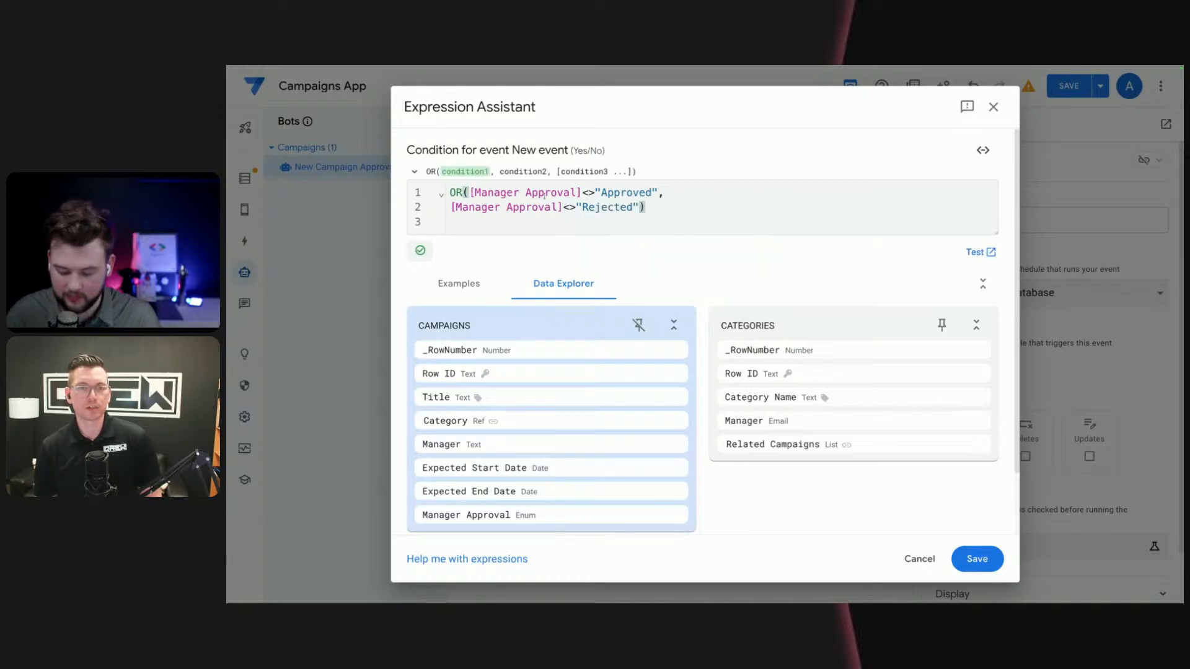
key("Return")
key("BackSpace")
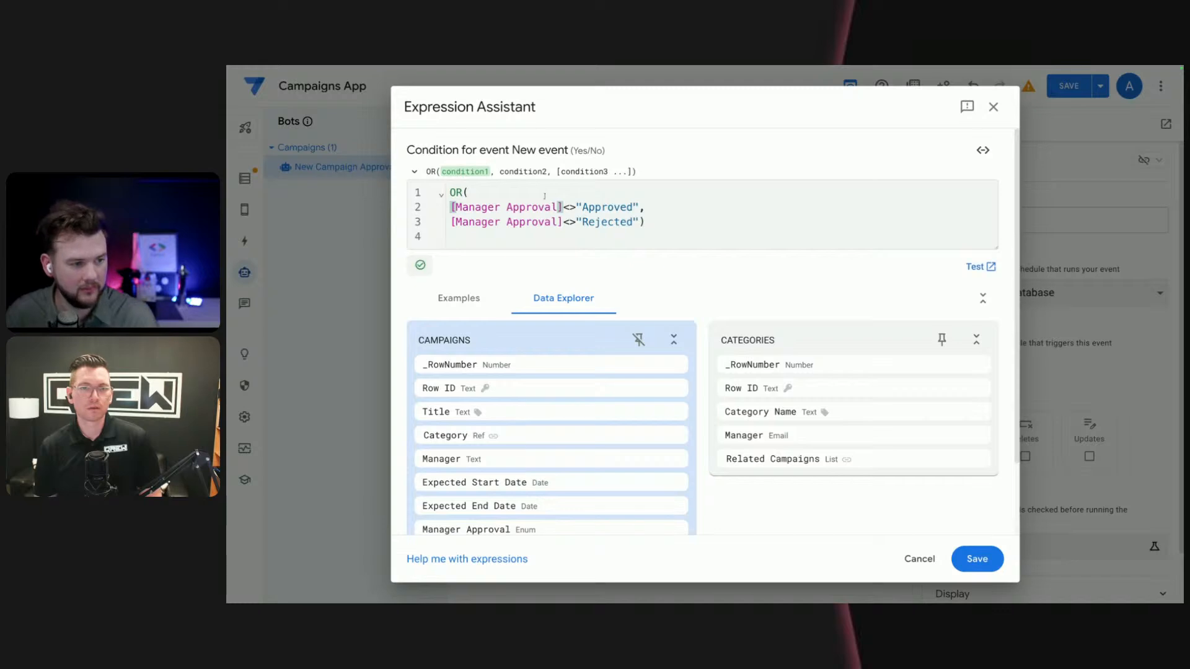
left_click(730, 227)
double_click(455, 193)
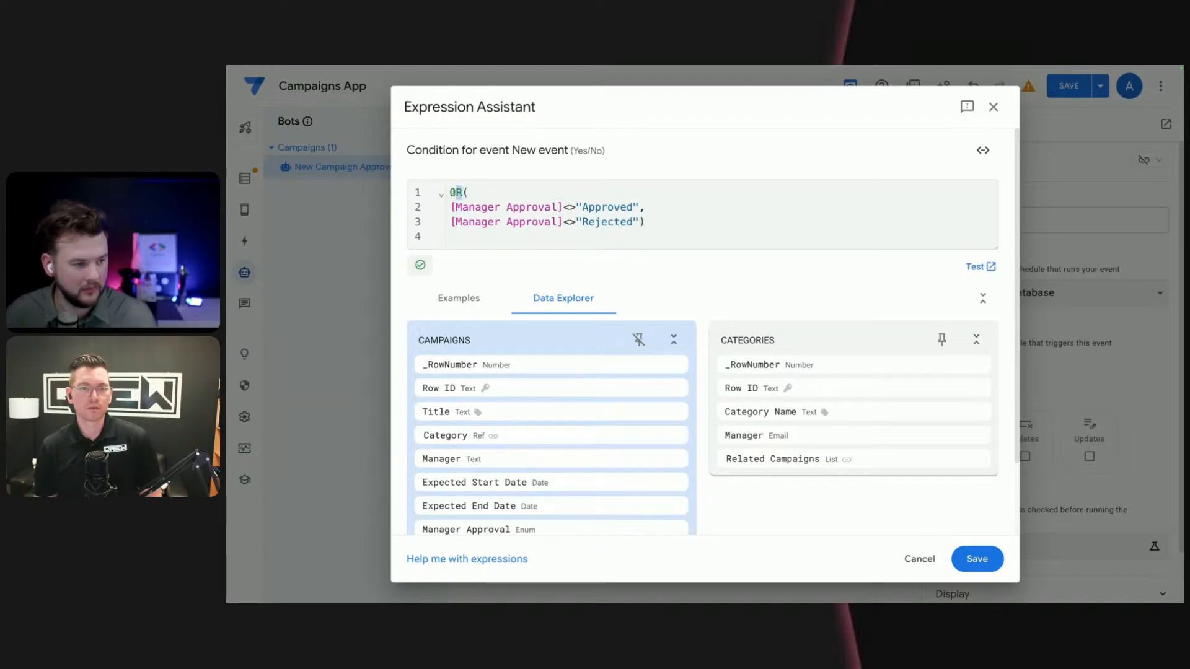
type("AND(")
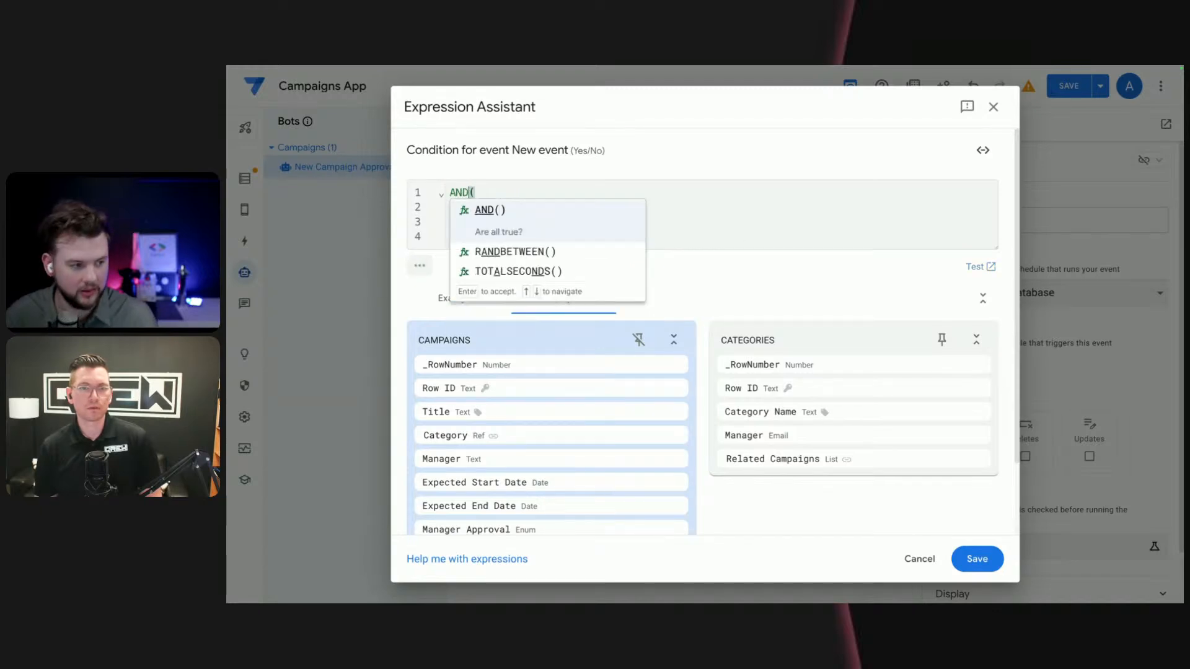
key("Right")
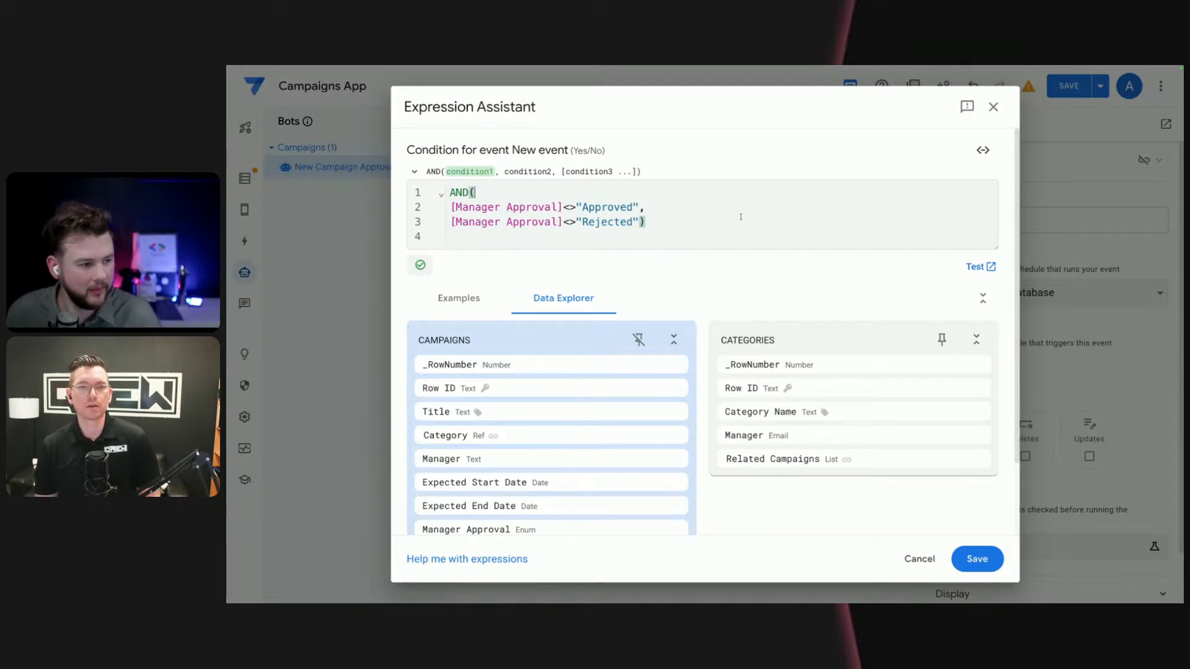
- Save the event condition and add a new step to the bot's process
left_click(998, 564)
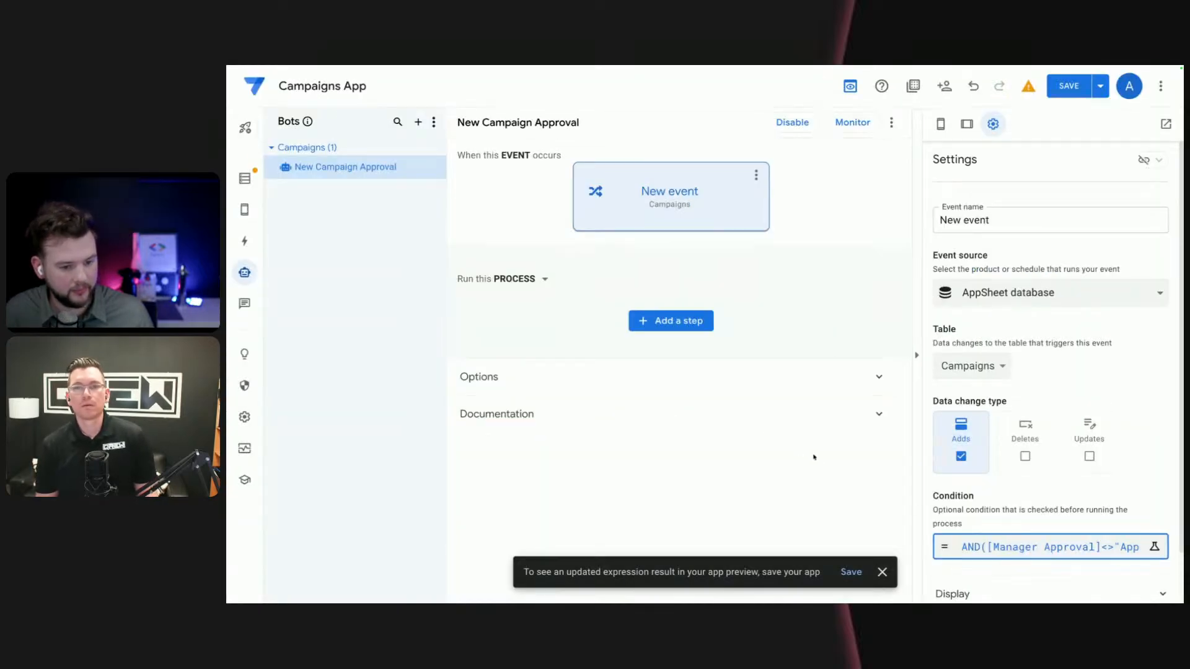
left_click(663, 322)
left_click(649, 557)
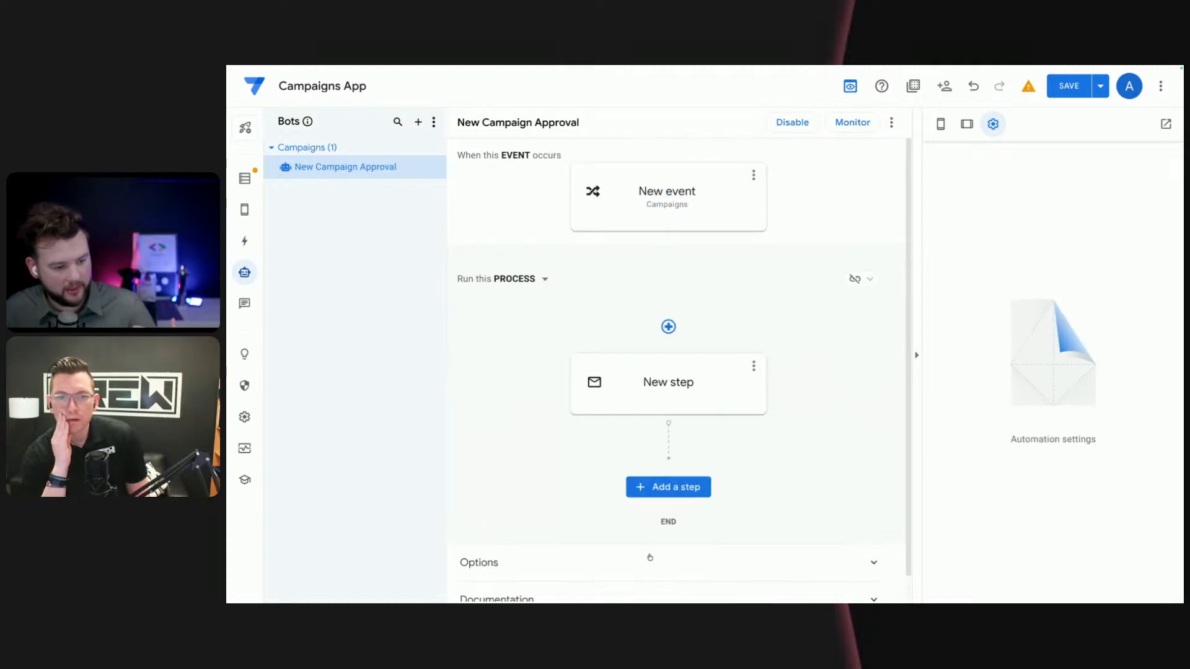
- Rename the bot's event to "ASDB Campaign Add"
left_click(752, 176)
left_click(757, 202)
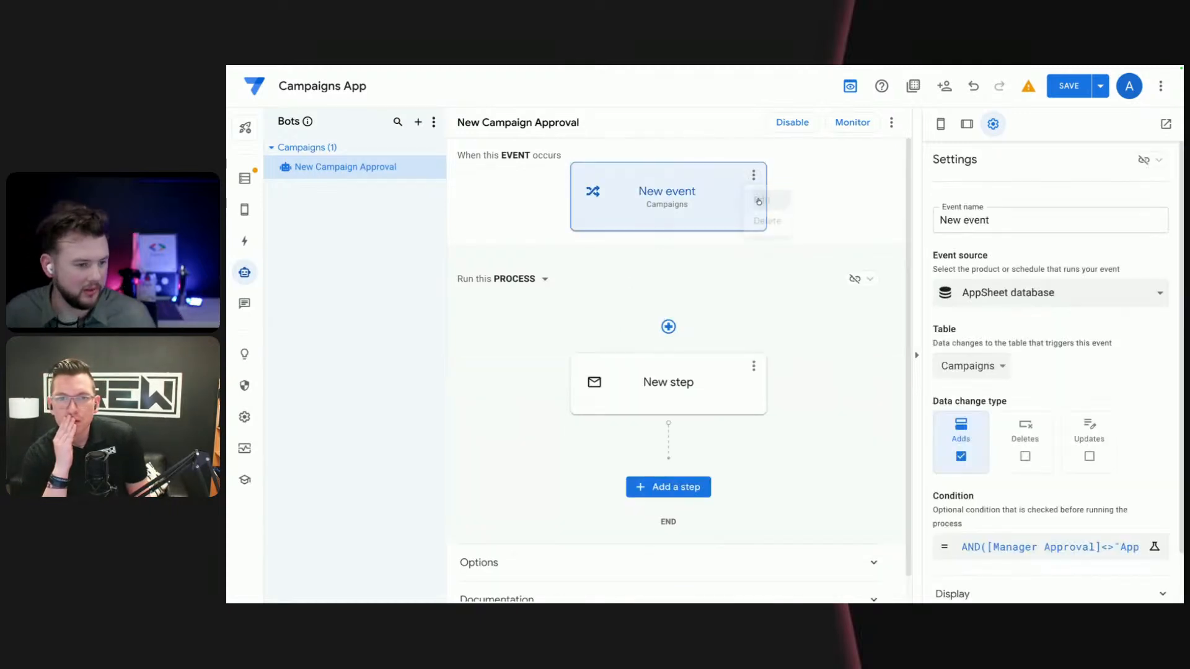
left_click(933, 210)
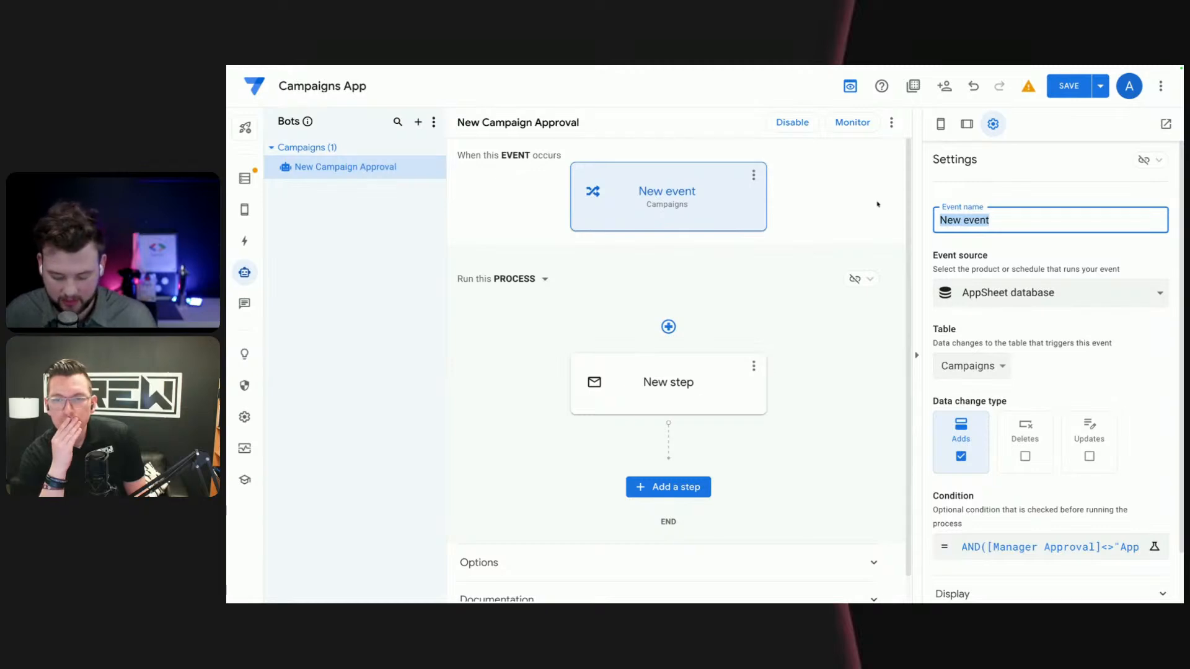
type("ASDB ")
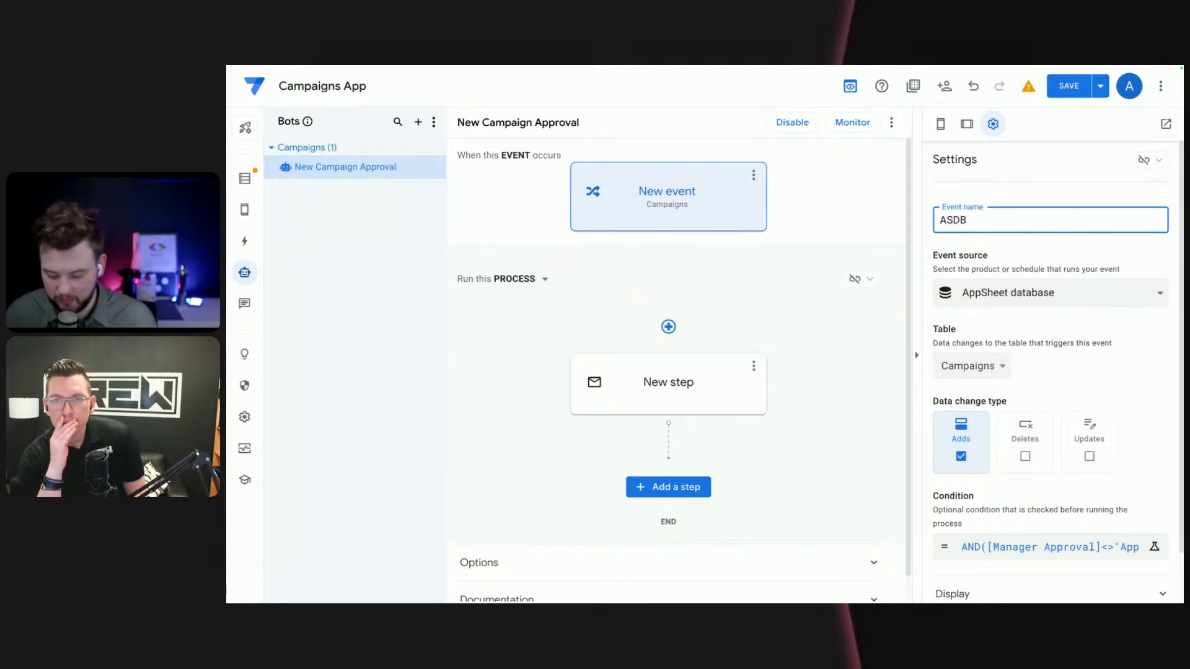
type("Capaing")
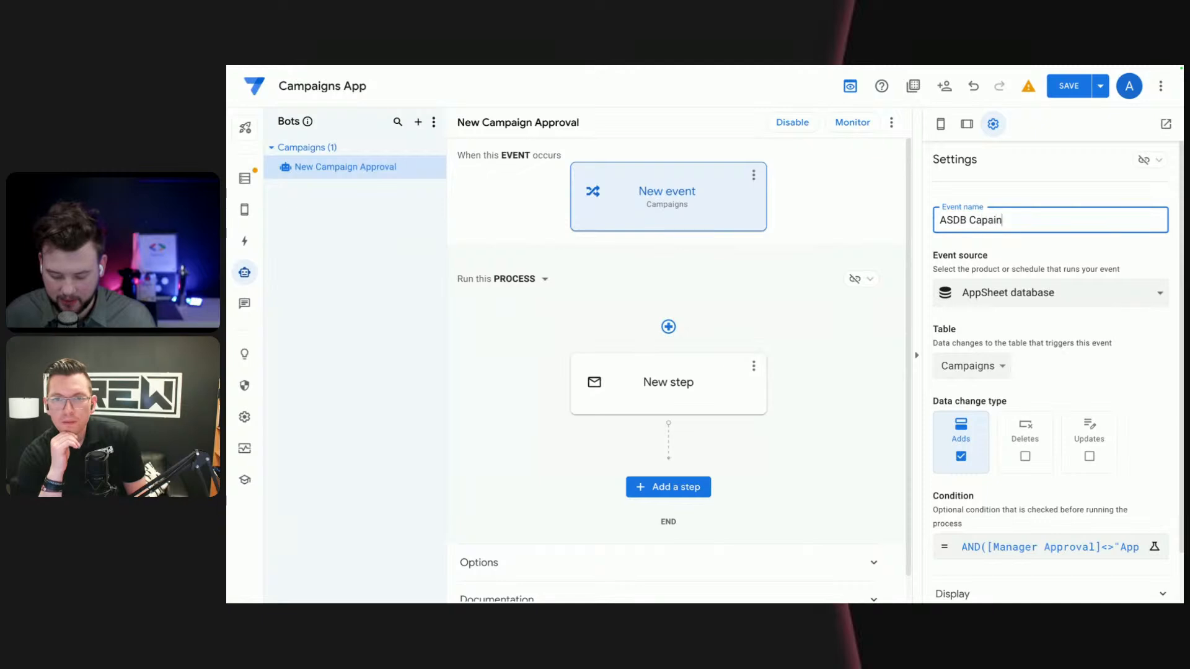
key("BackSpace")
key("BackSpace")
type("gn Add")
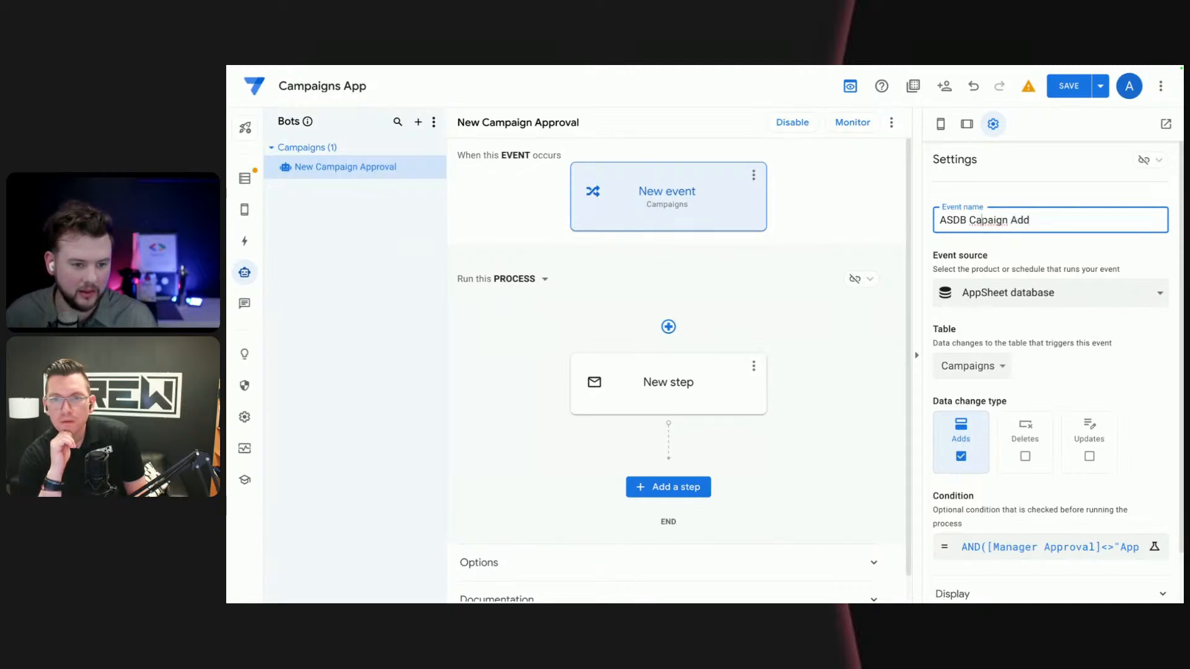
type("m")
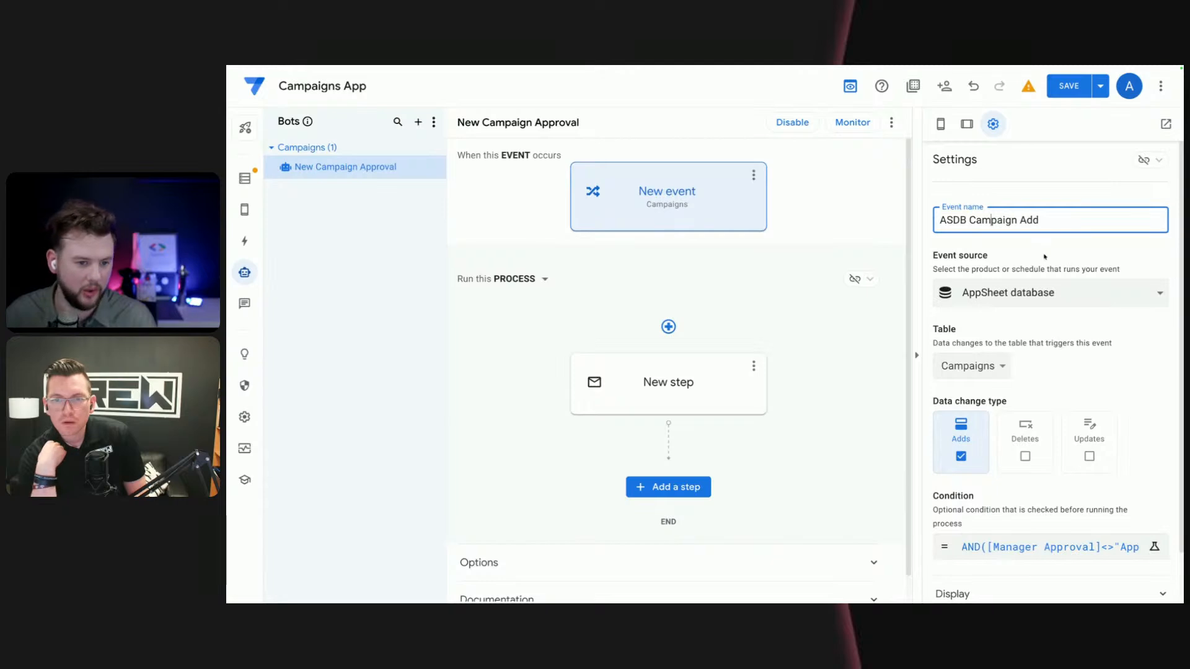
left_click(1045, 257)
left_click(993, 220)
double_click(993, 220)
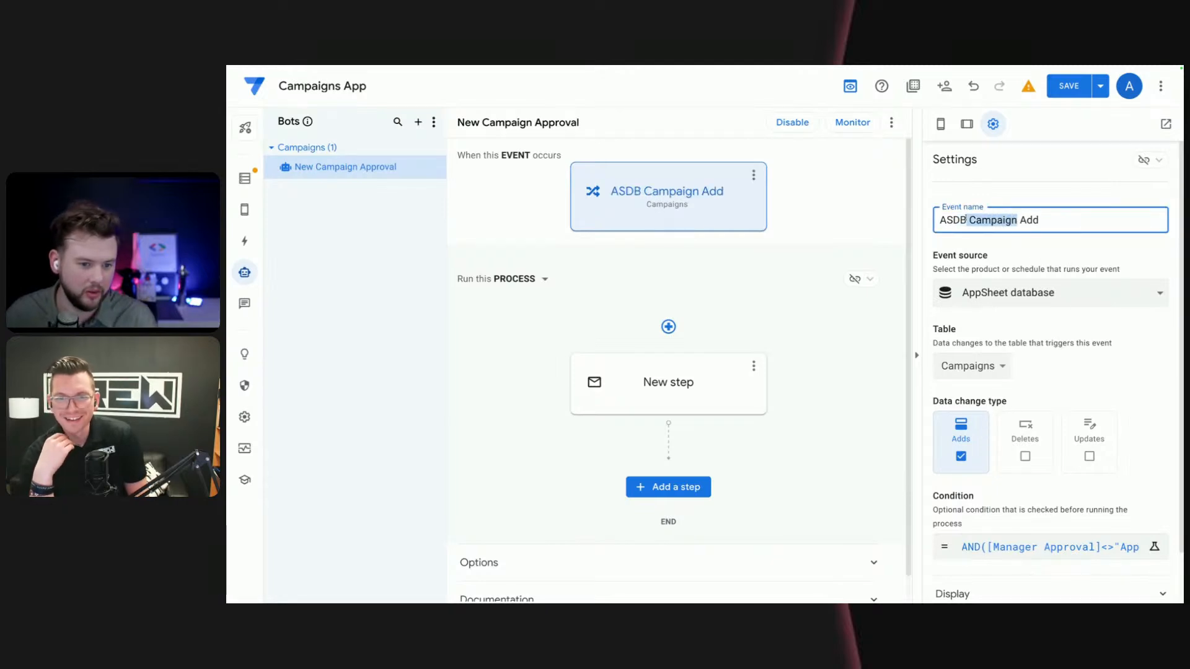
left_click(893, 217)
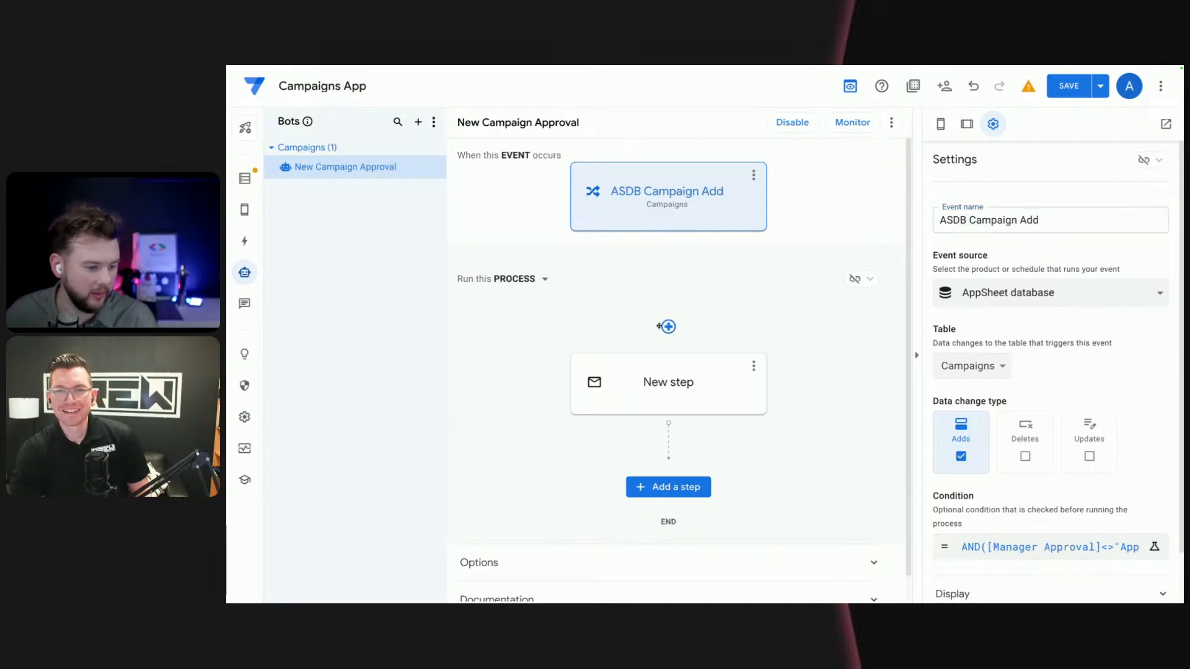
- Set the new step's email type to Embedded app view
left_click(688, 389)
left_click_drag(695, 388, 642, 388)
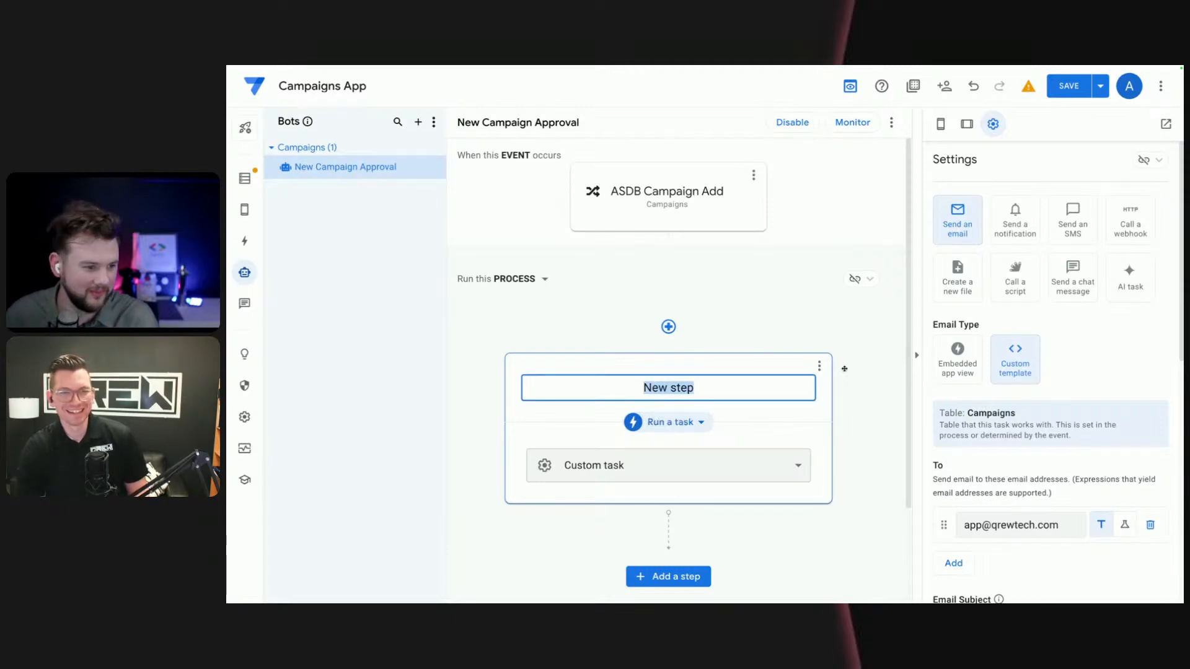
left_click(968, 382)
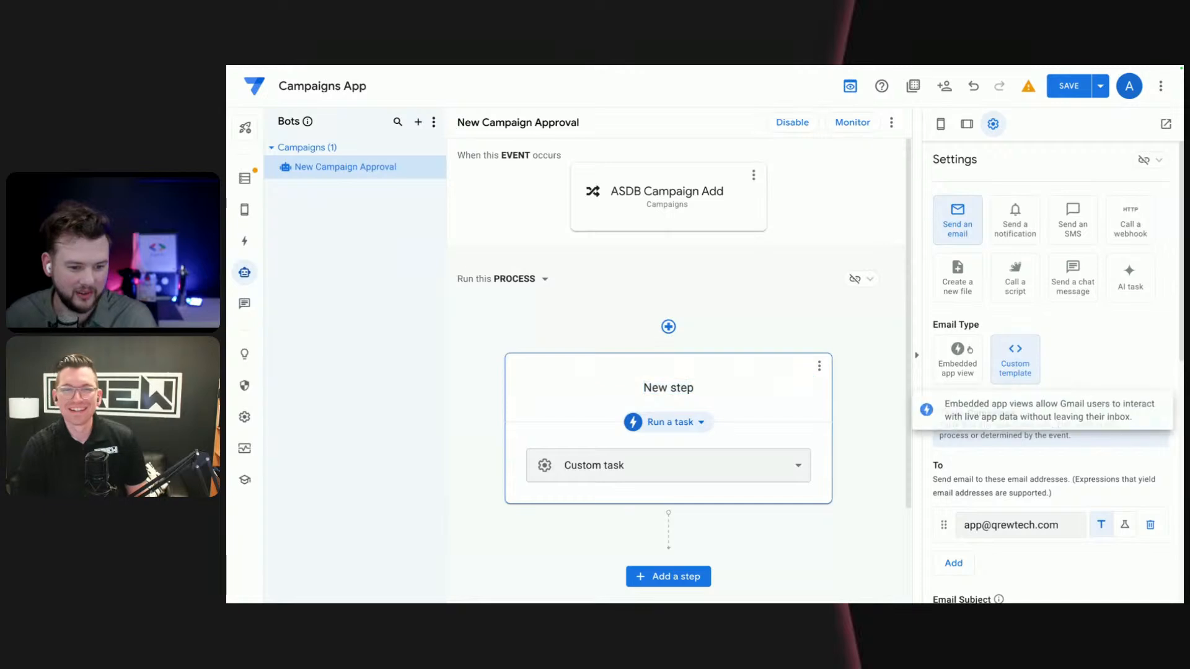
left_click(1017, 364)
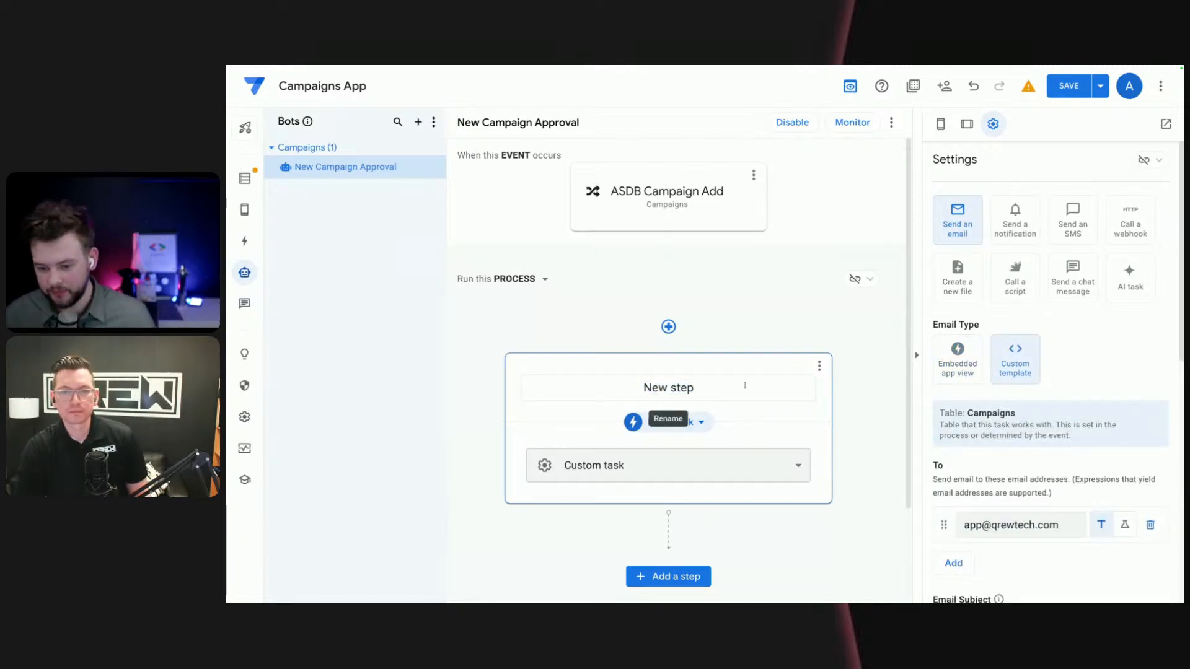
left_click(957, 364)
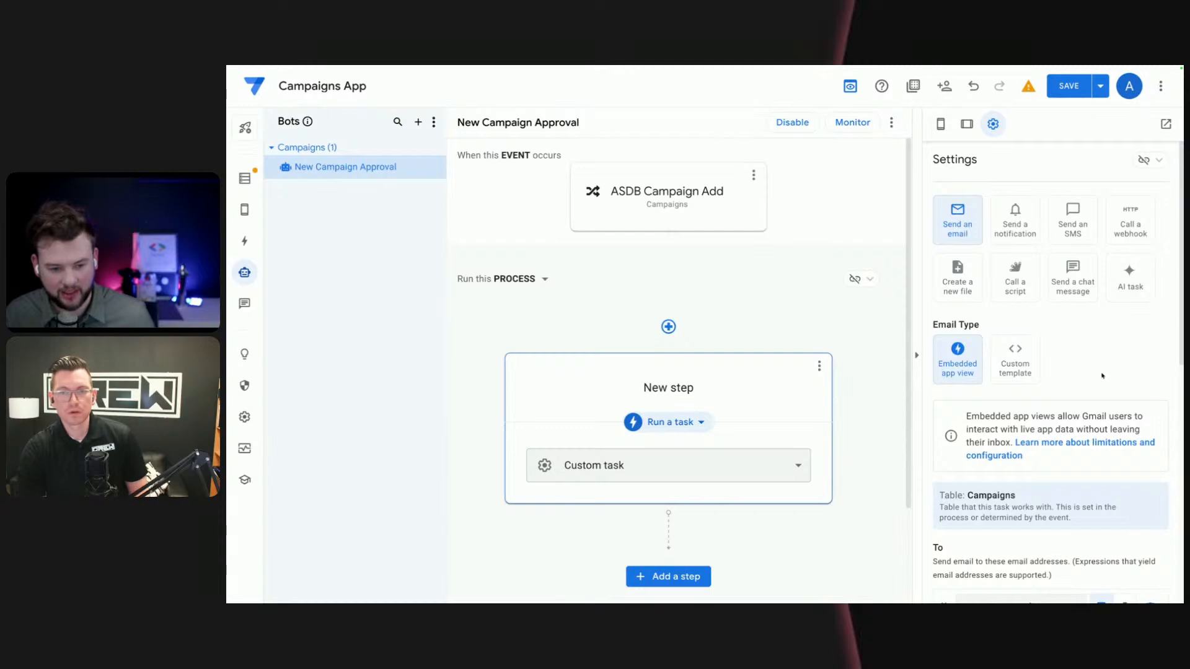
scroll(1097, 371, "down", 1)
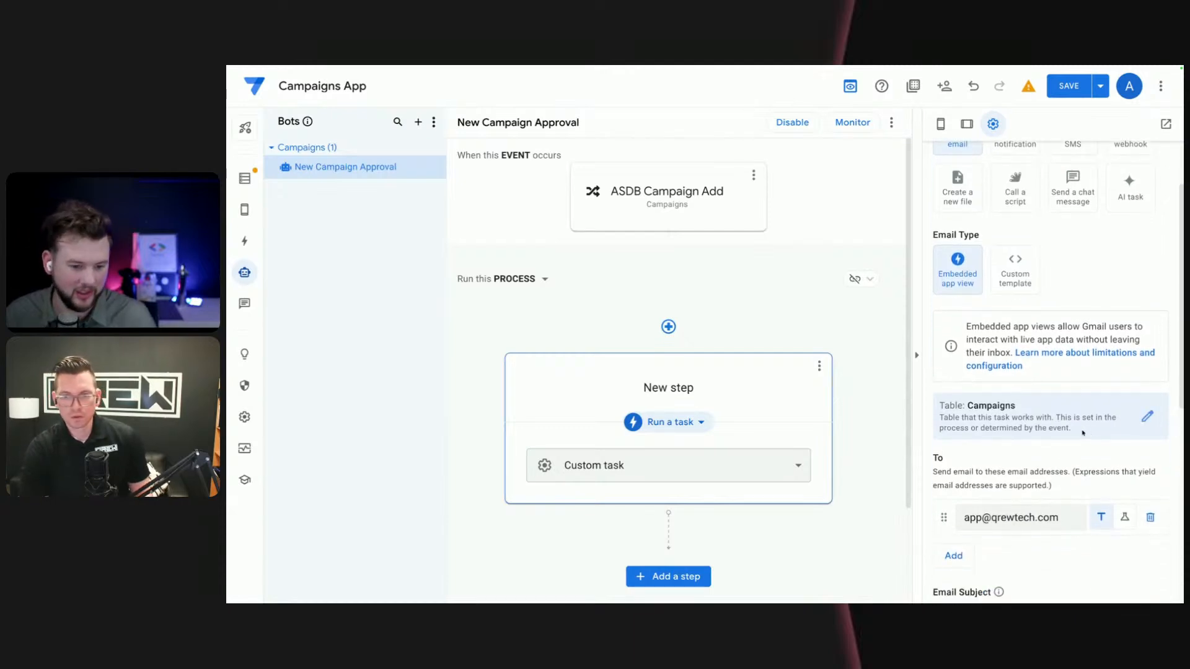
scroll(1063, 434, "down", 2)
scroll(1056, 434, "up", 4)
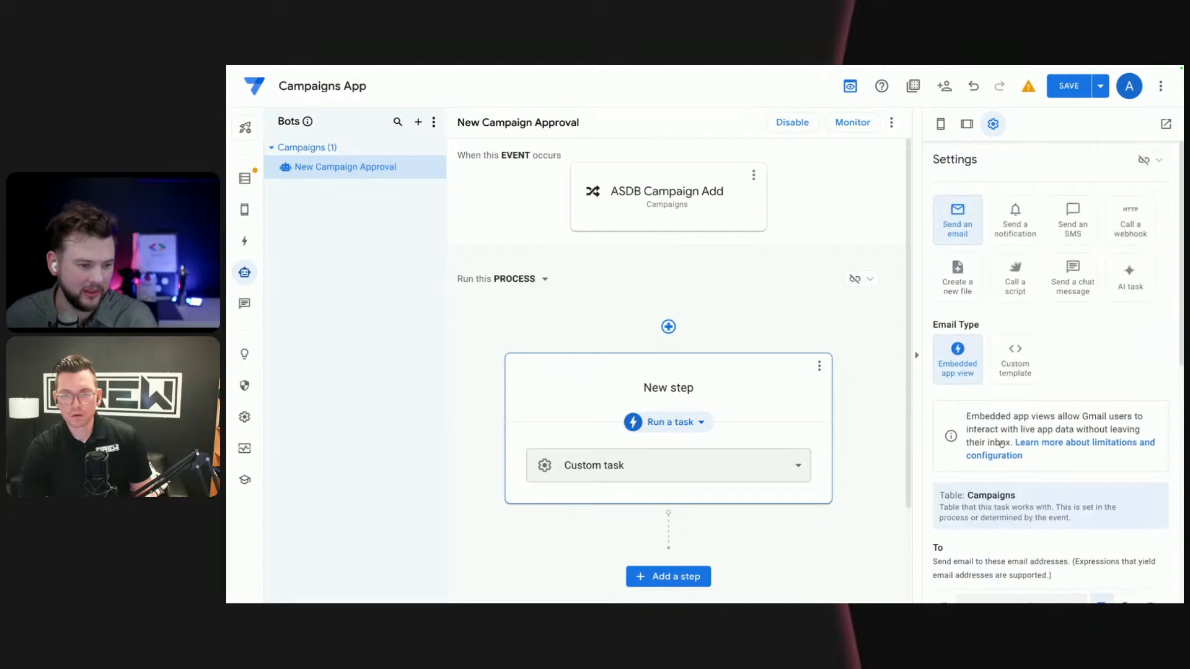
- Rename the new process step to "Send Manager Approval"
left_click(702, 387)
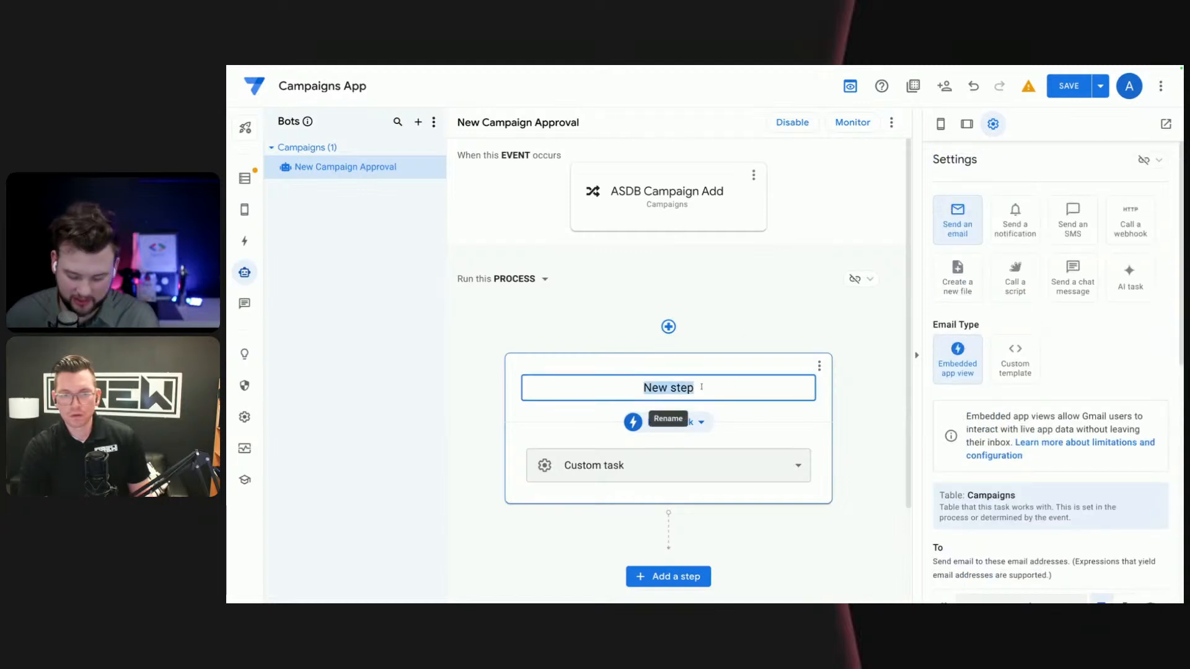
type("Send ")
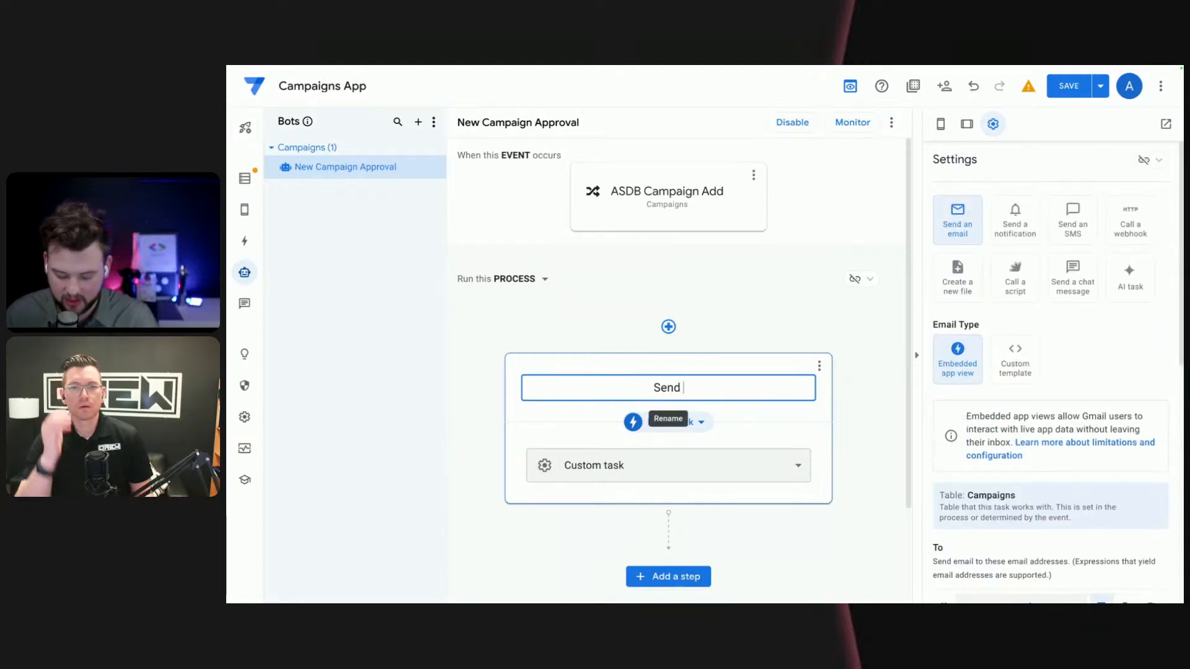
type("MAnager Apr")
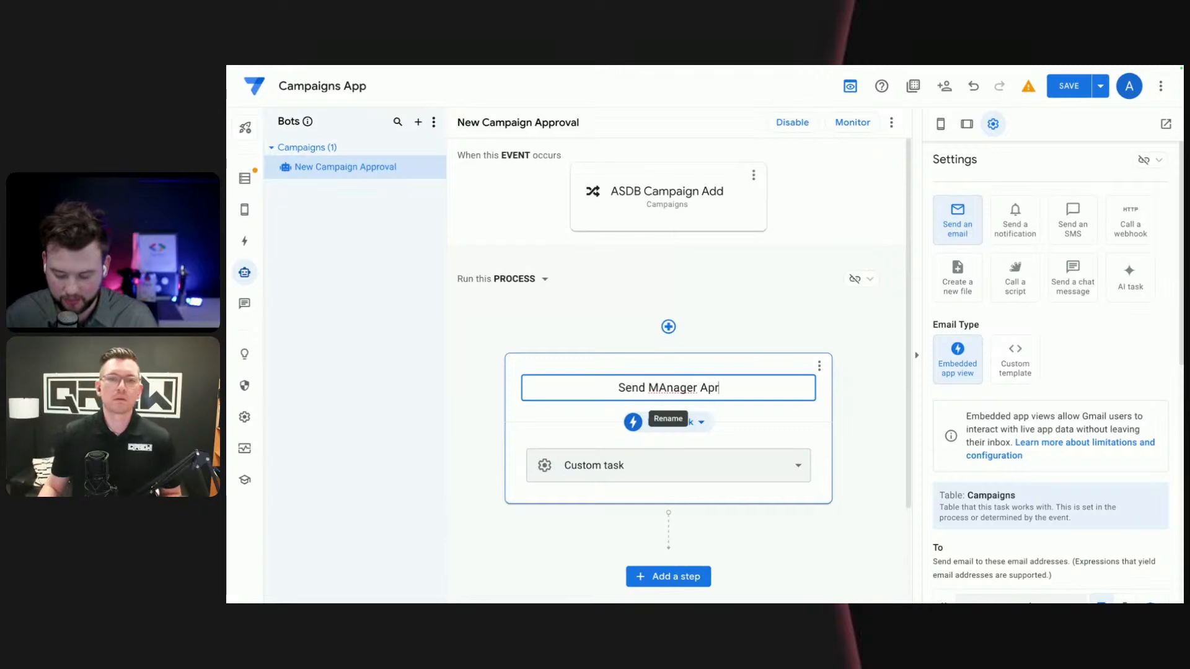
type("roval")
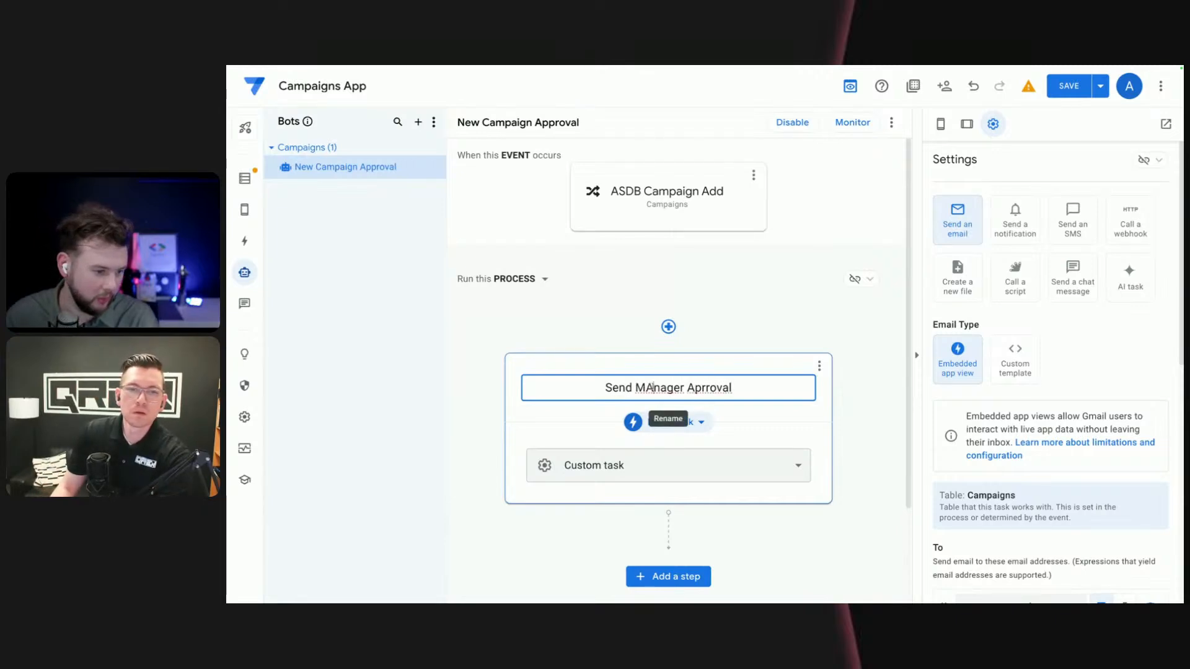
left_click(661, 384)
key("BackSpace")
type("a")
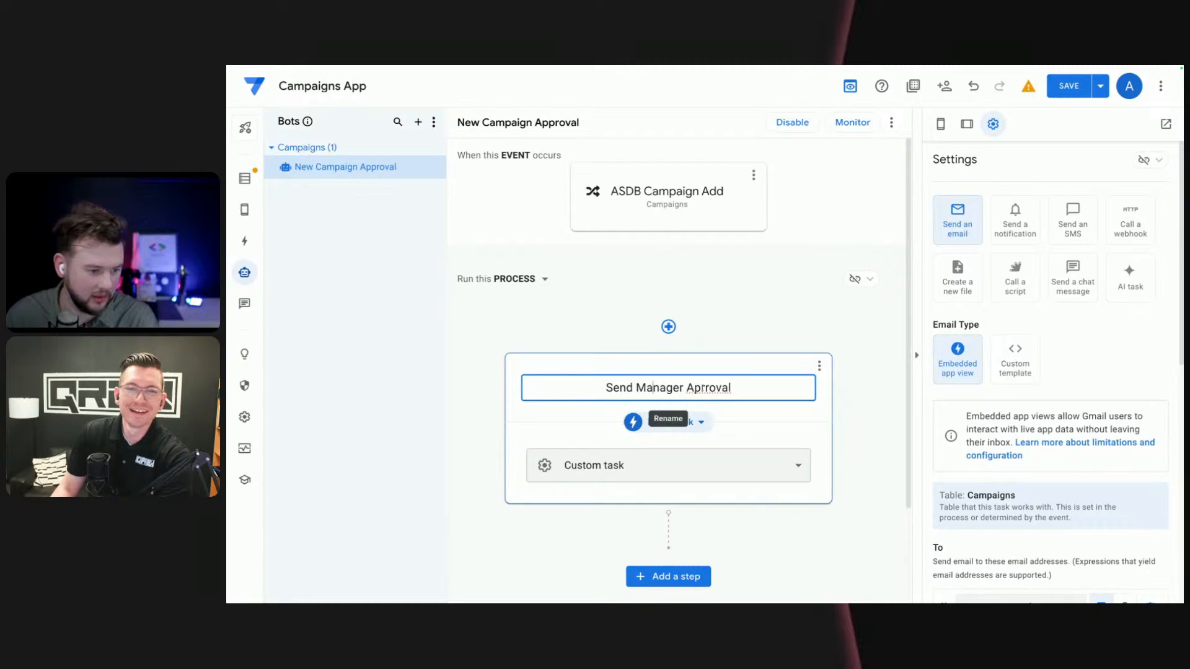
left_click(706, 385)
key("BackSpace")
type("p")
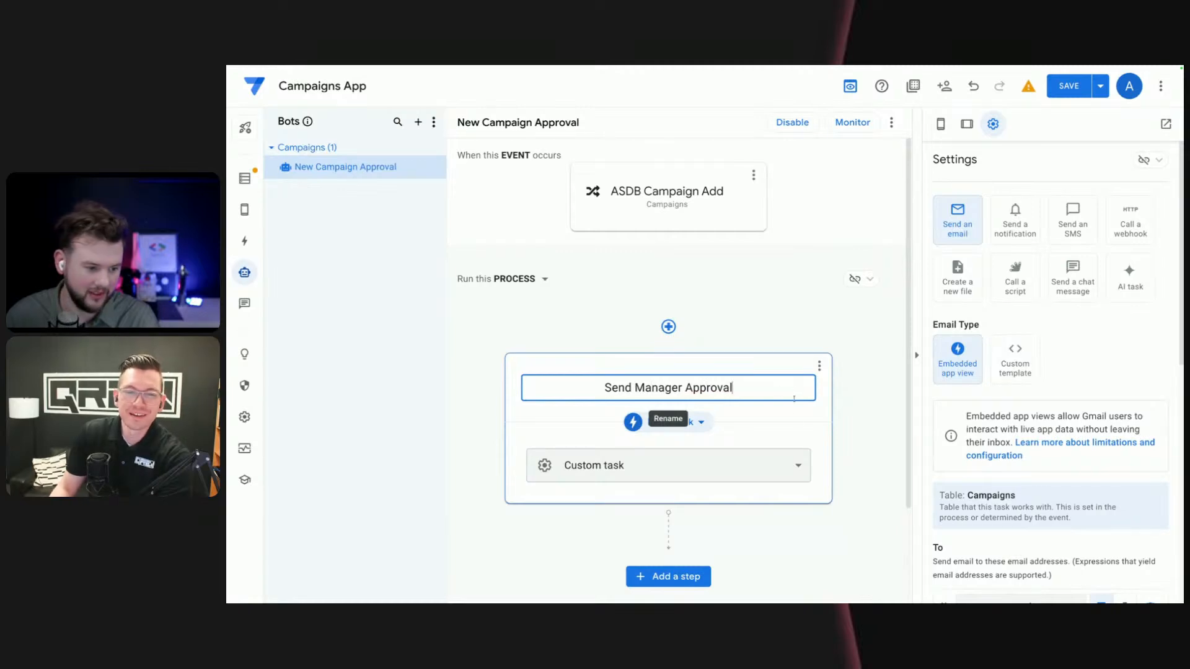
left_click(852, 414)
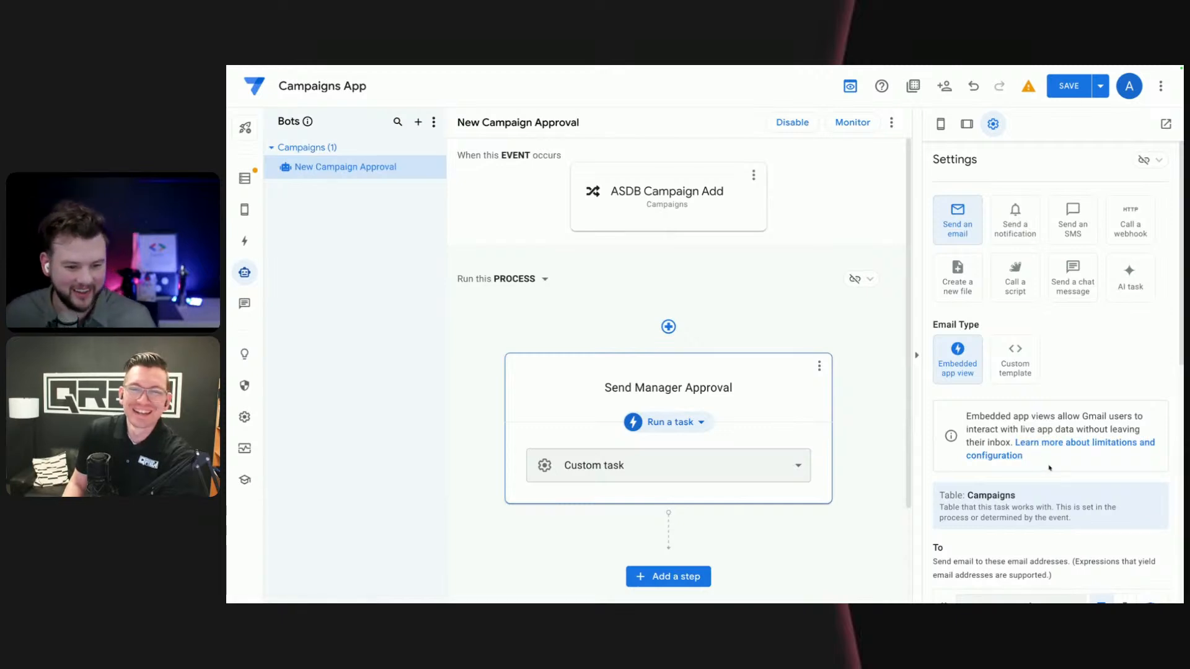
scroll(1050, 434, "down", 1)
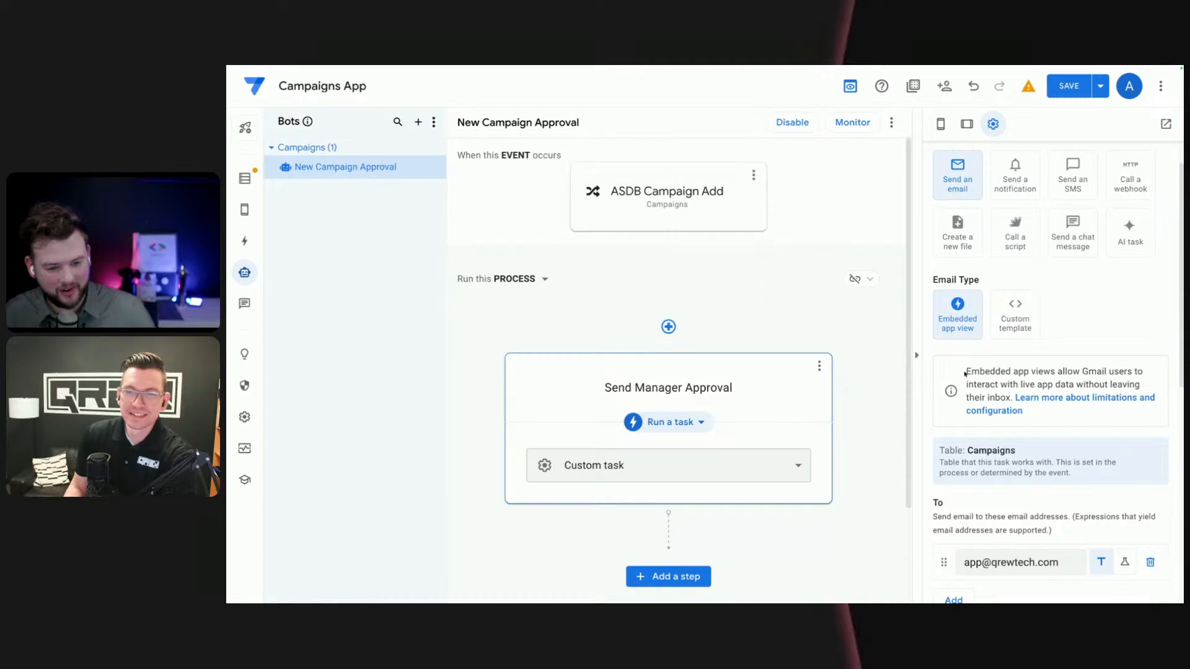
left_click_drag(966, 370, 995, 398)
left_click(1111, 335)
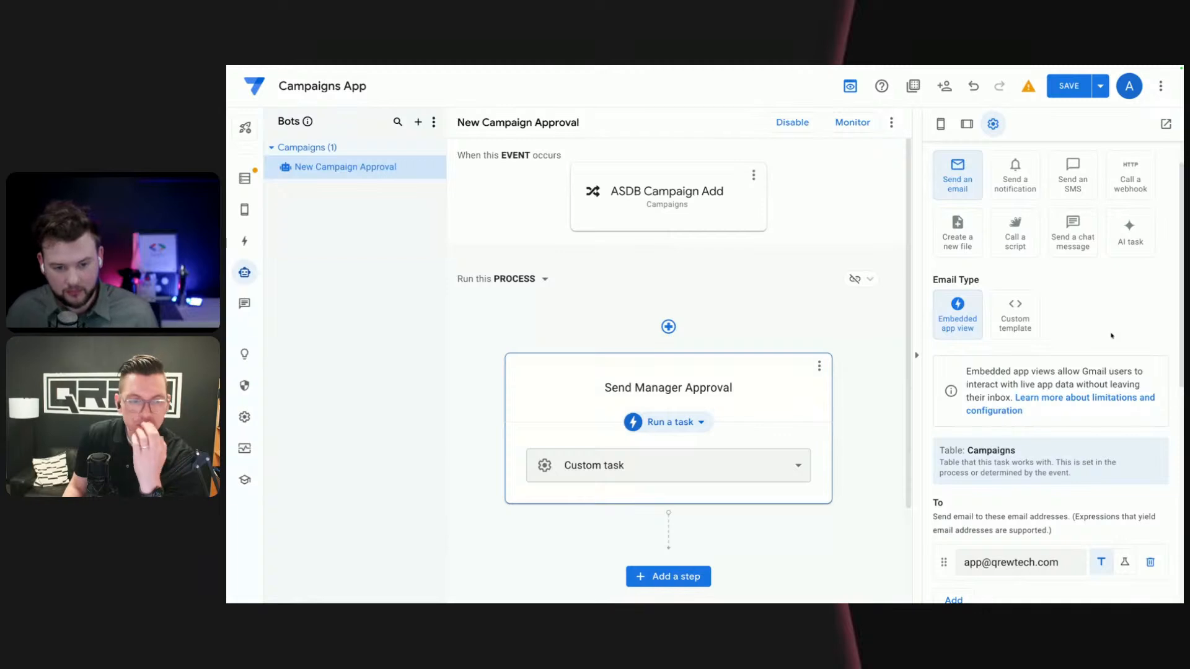
left_click_drag(1082, 371, 1135, 371)
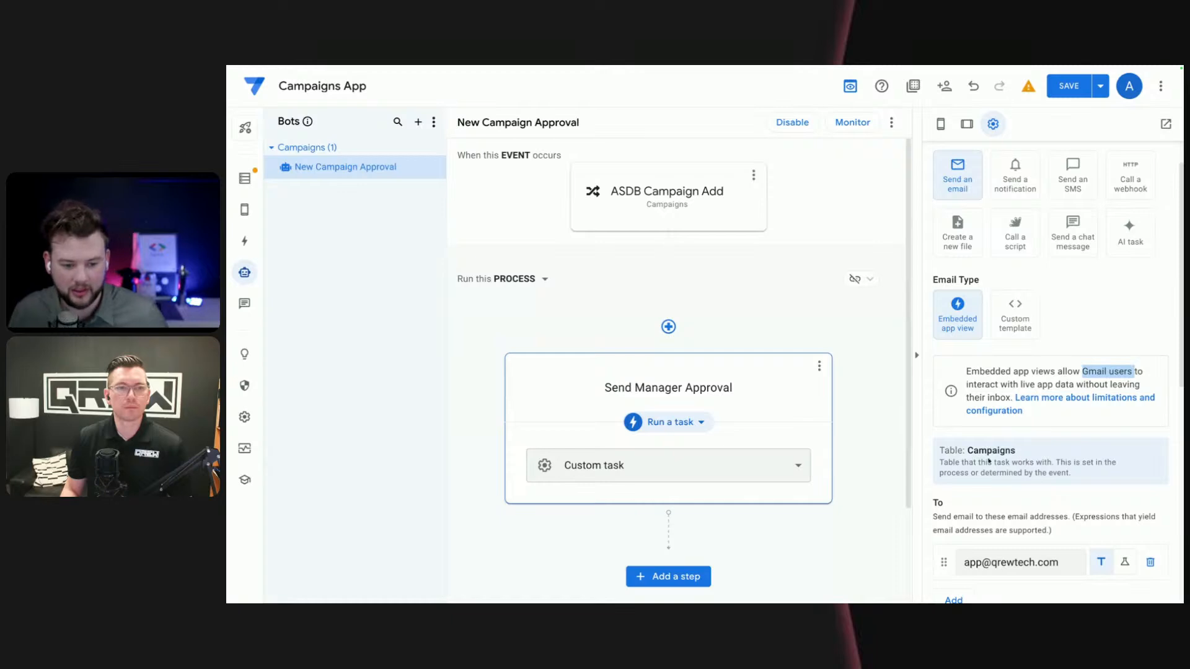
- Open the email task's recipient address in the Expression Assistant and select the entire existing address
scroll(1033, 516, "down", 2)
left_click_drag(1061, 473, 967, 475)
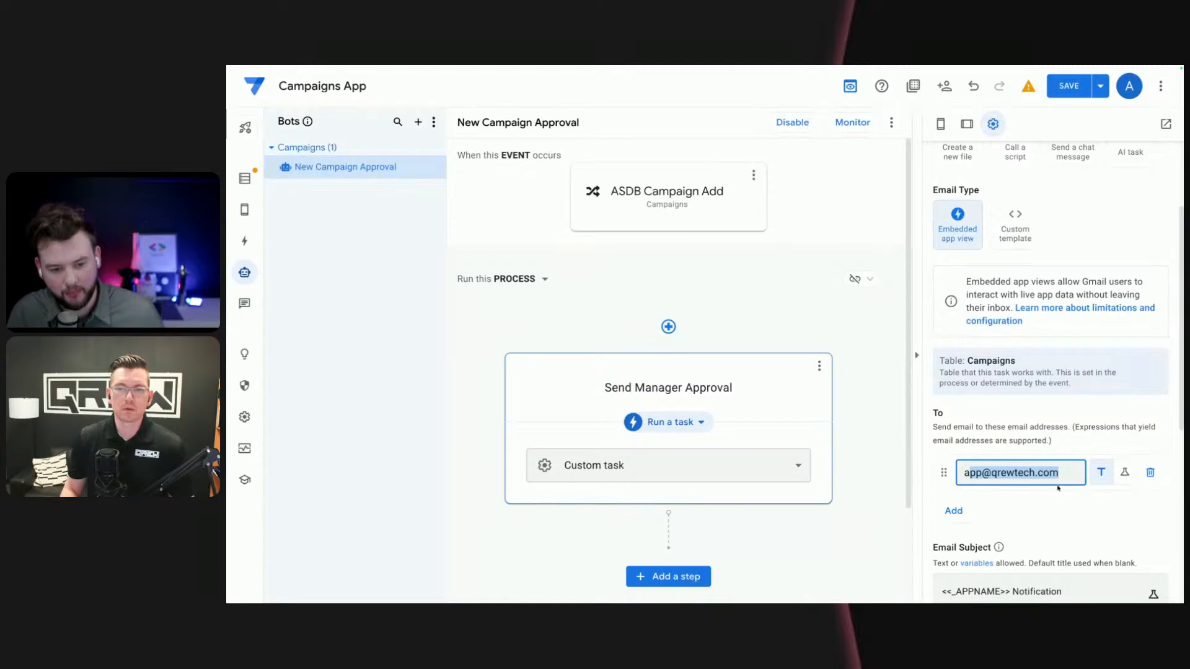
left_click(1122, 478)
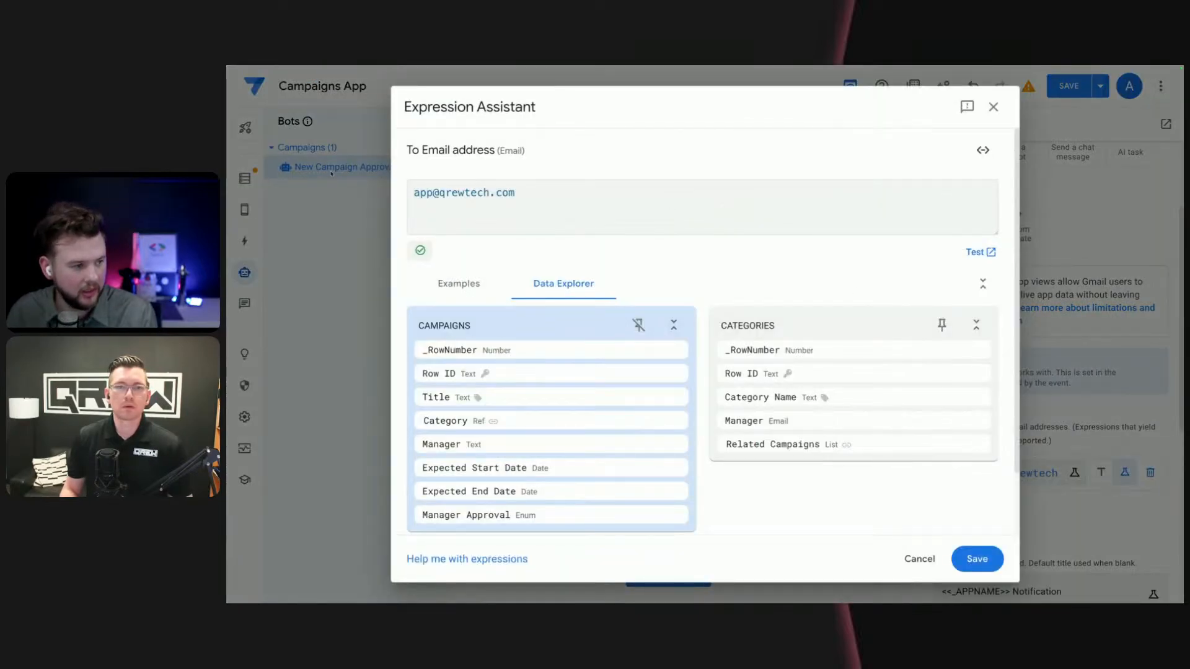
key("ctrl+a")
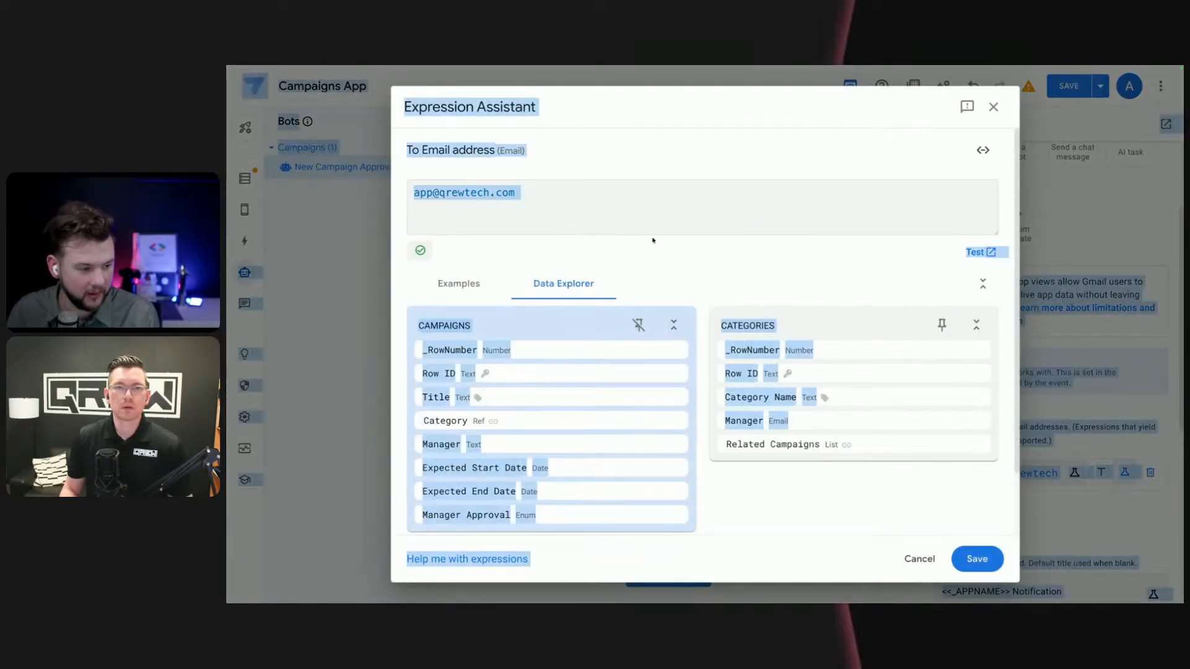
left_click(618, 197)
key("ctrl+a")
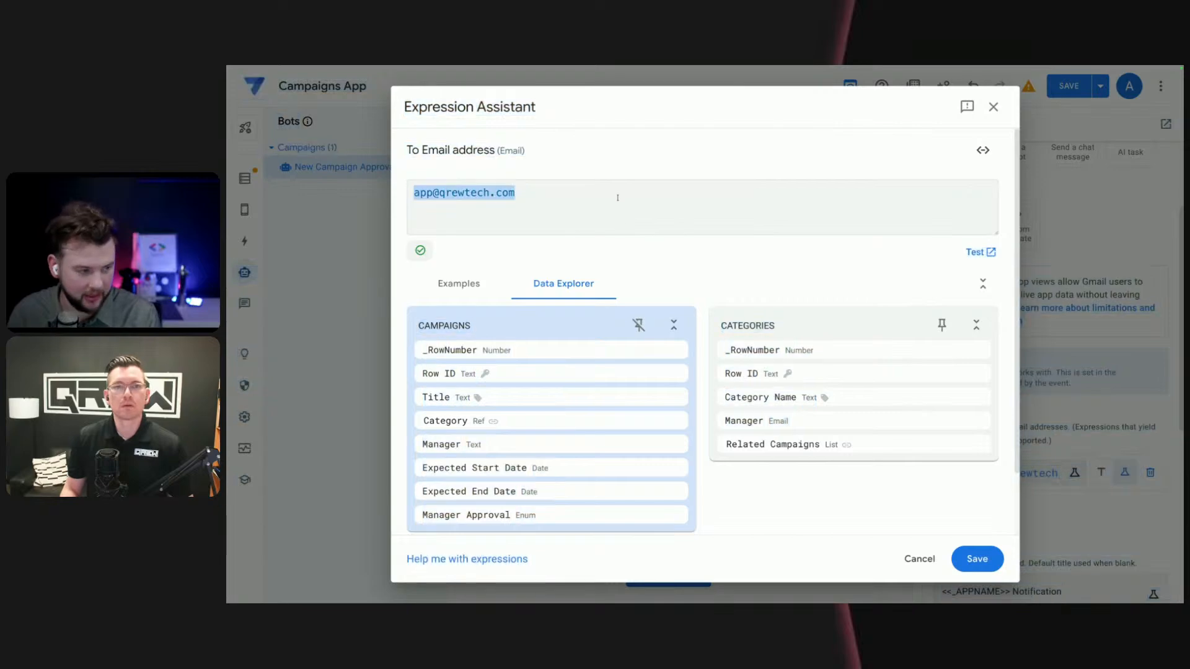